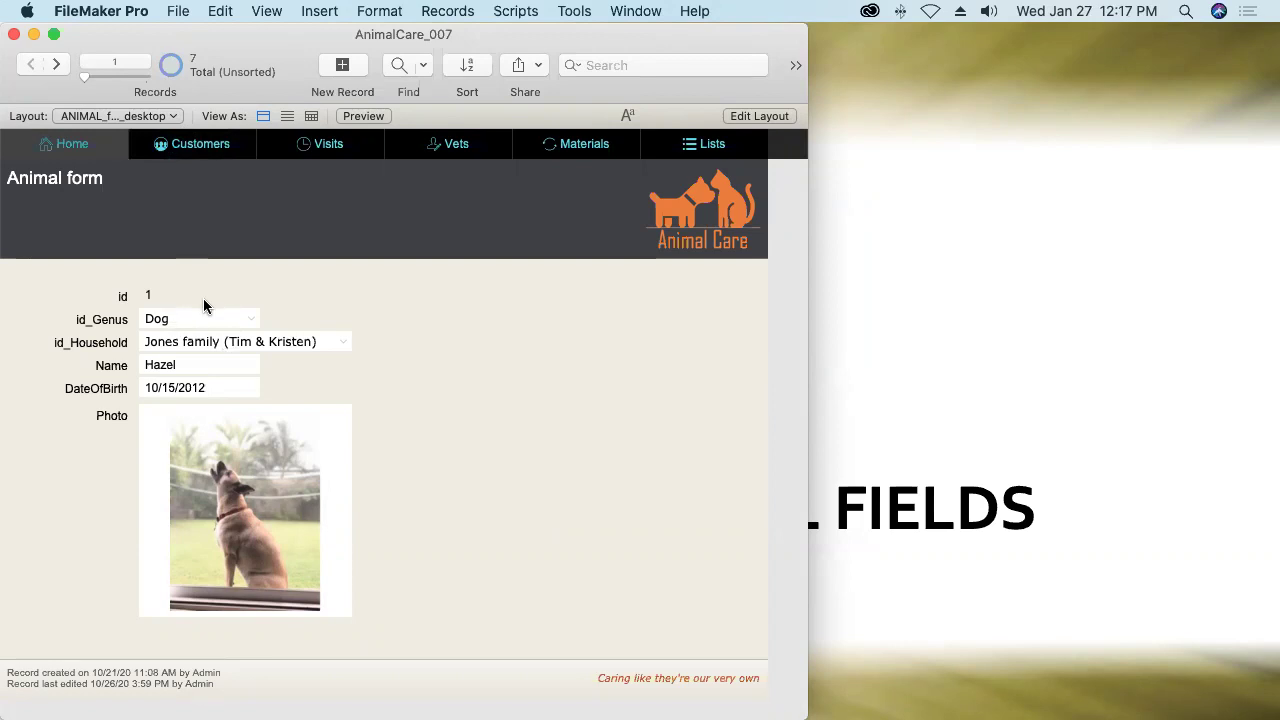
Create a text field g_Test in the ANIMAL table with global storage enabled.
left_click(178, 11)
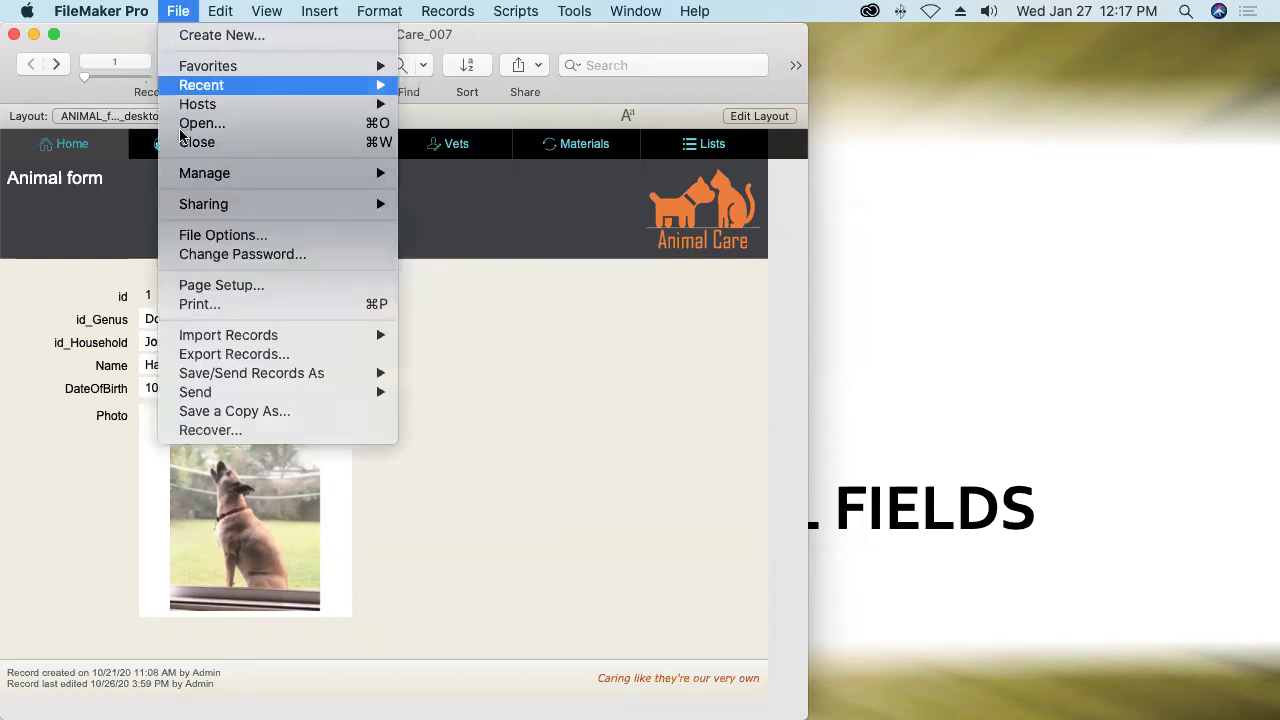
mouse_move(184, 178)
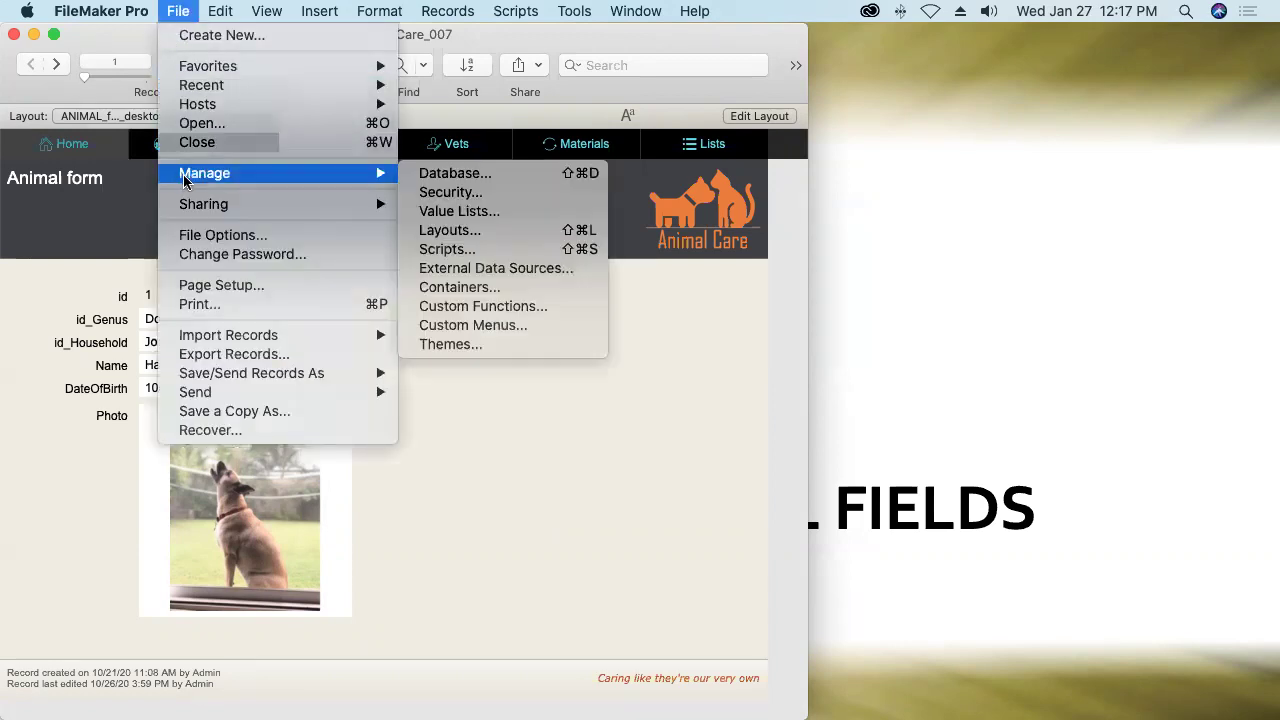
left_click(430, 176)
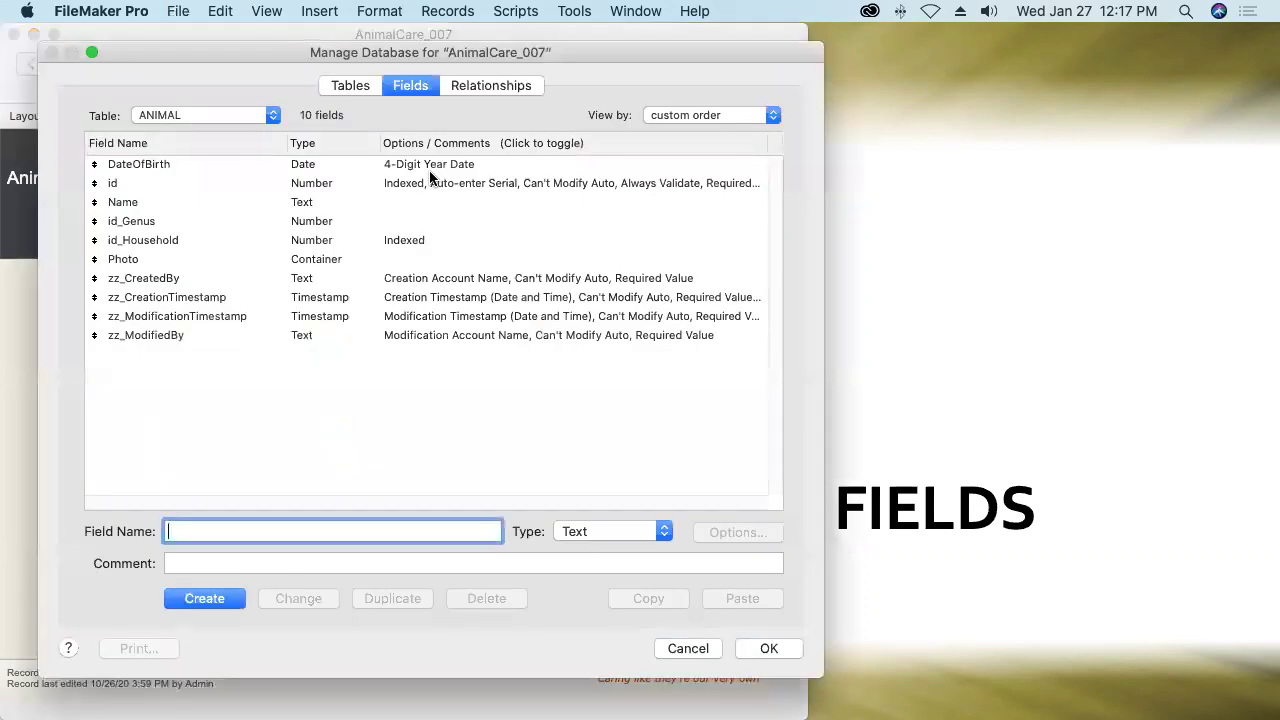
type("g_Test")
left_click(205, 599)
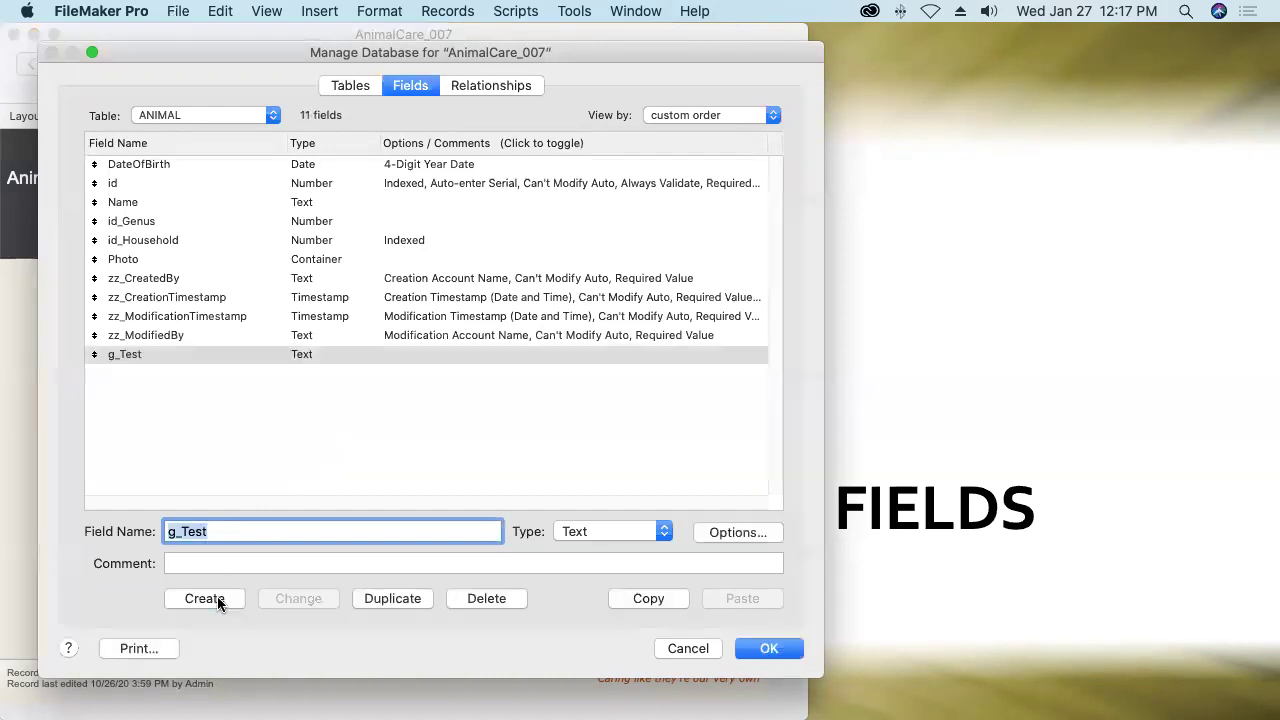
left_click(735, 535)
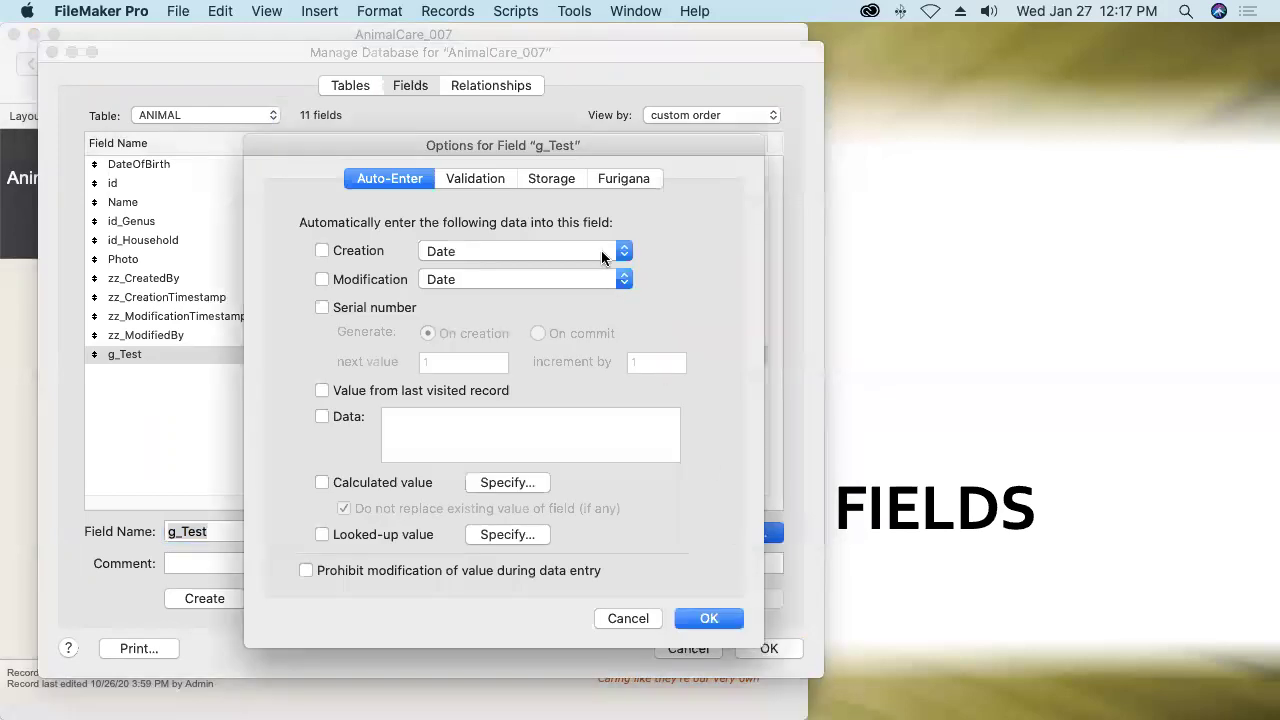
left_click(553, 180)
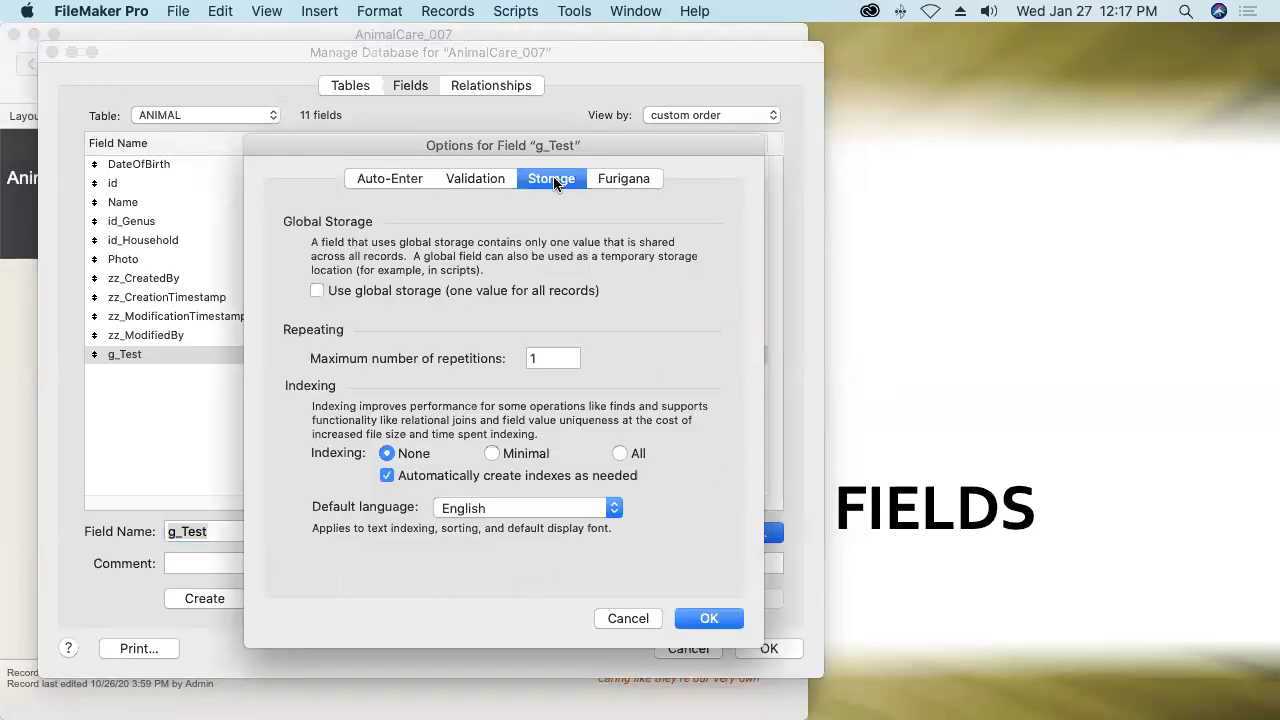
left_click(317, 291)
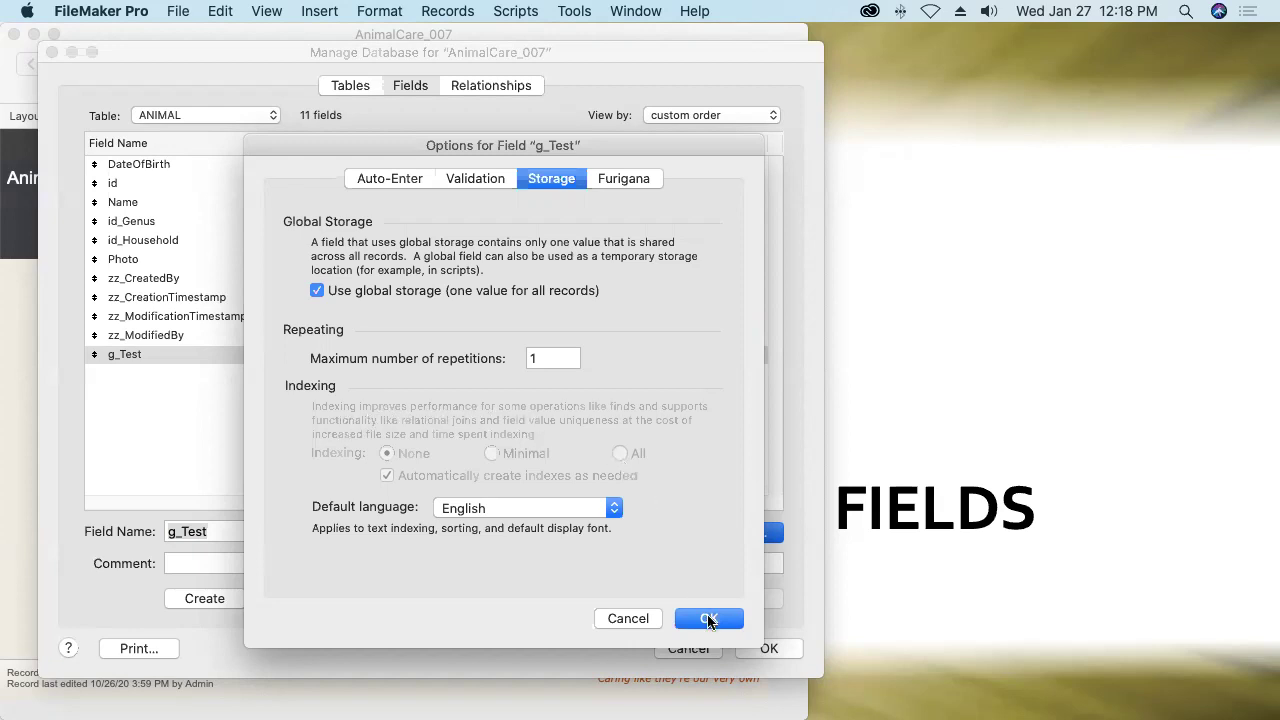
left_click(708, 619)
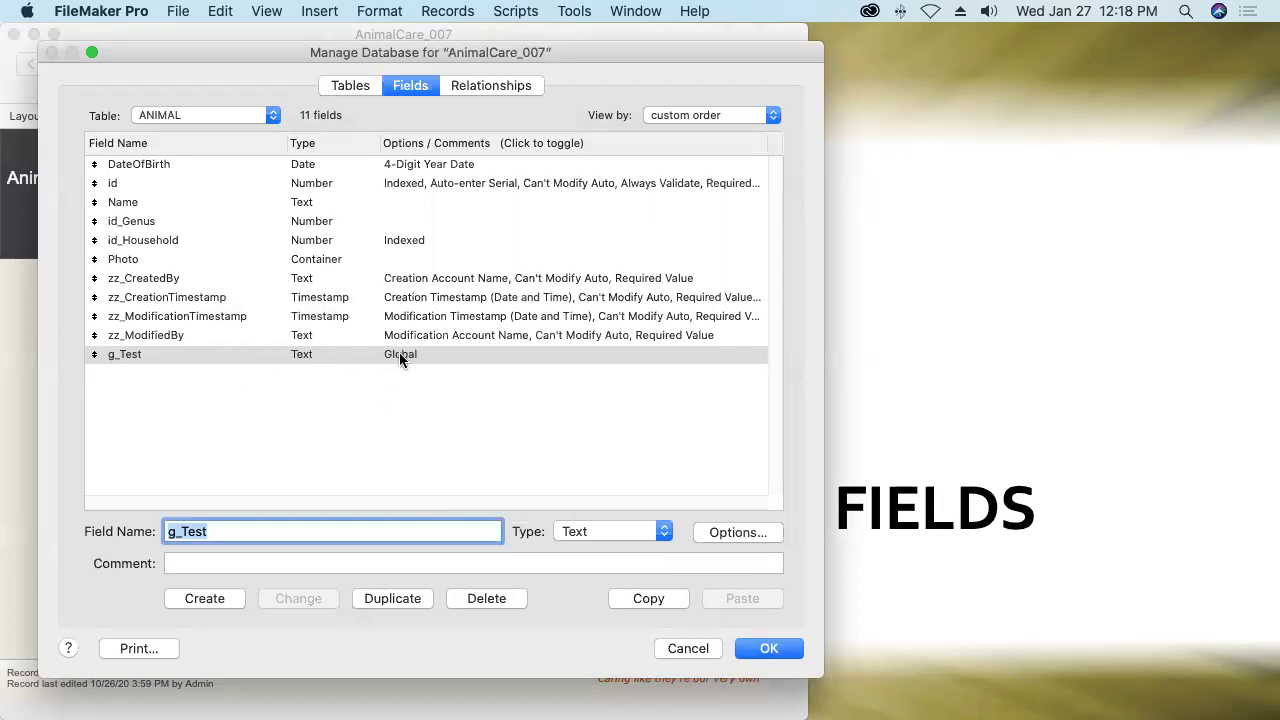
left_click(770, 649)
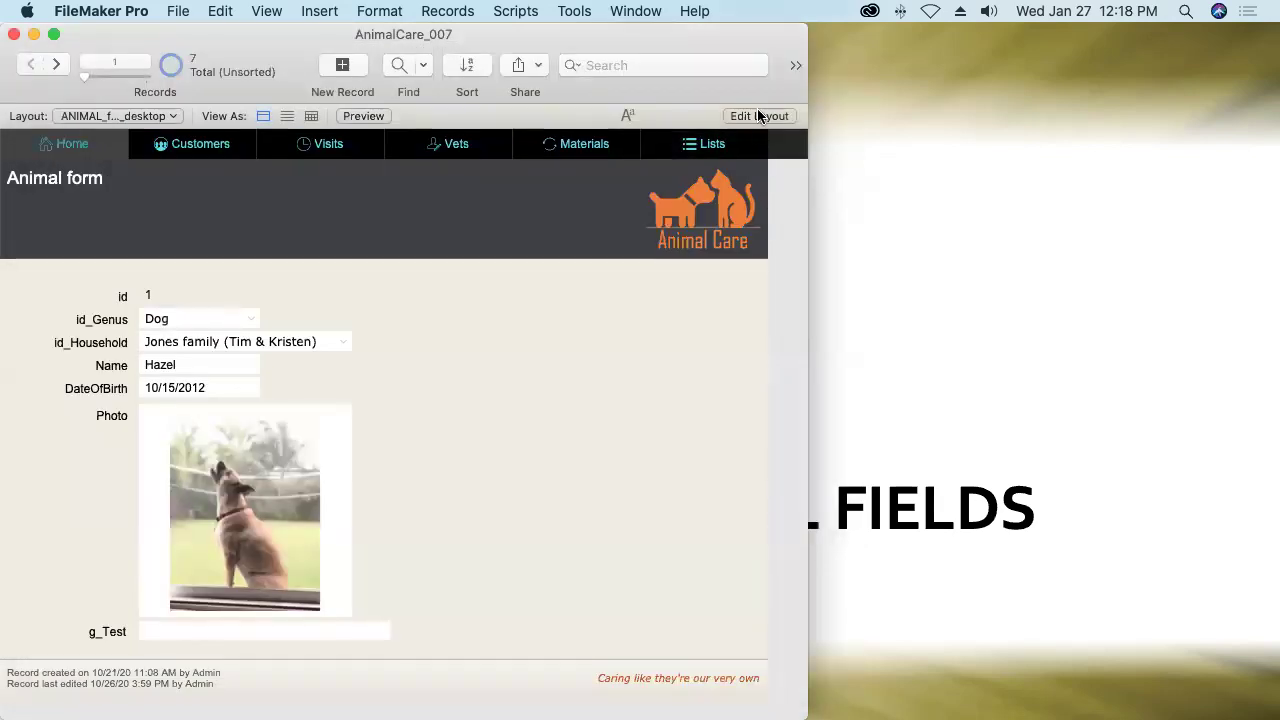
Enter 'Sample text' in g_Test and step through records 2–4, where the same value shows.
left_click(219, 632)
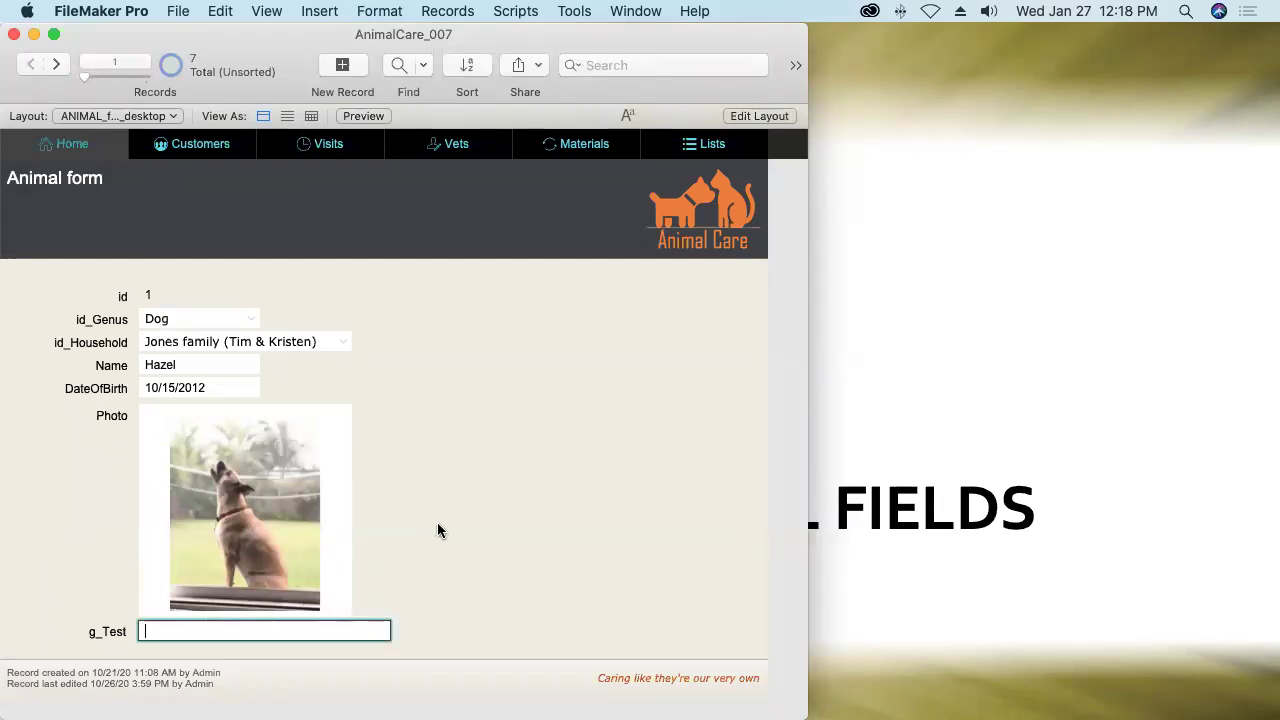
type("Sample text")
left_click(458, 518)
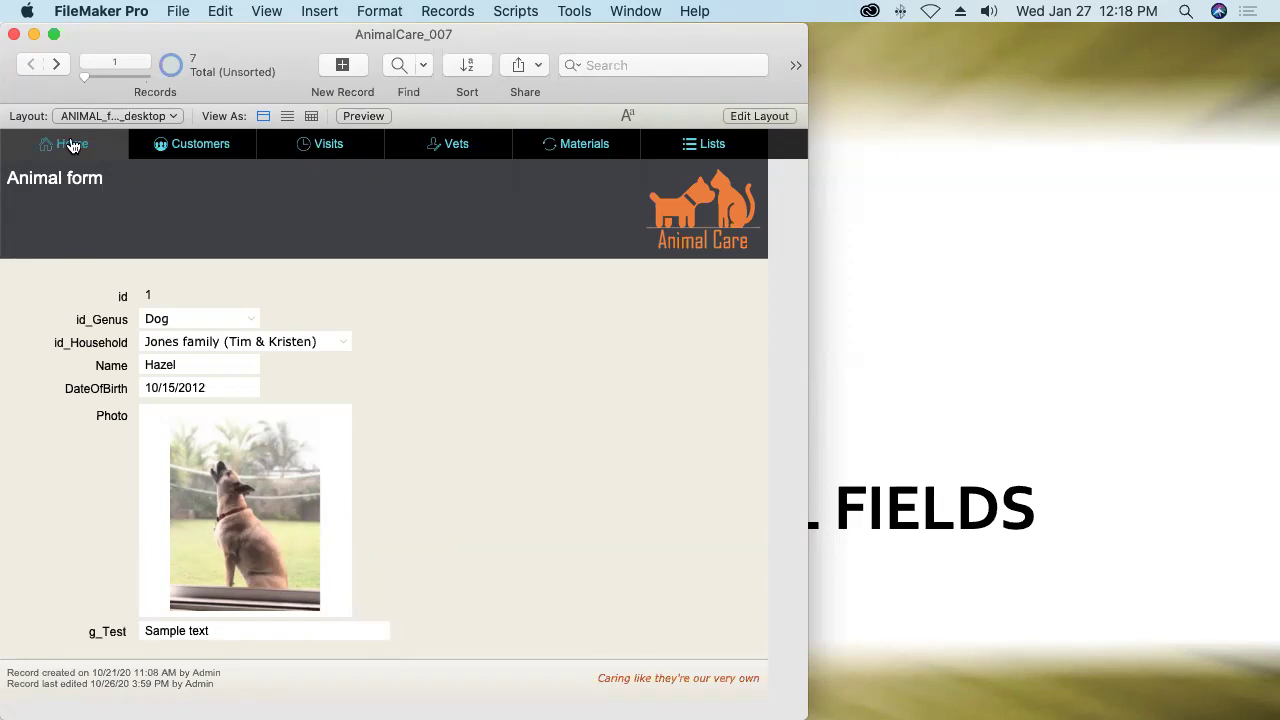
left_click(57, 64)
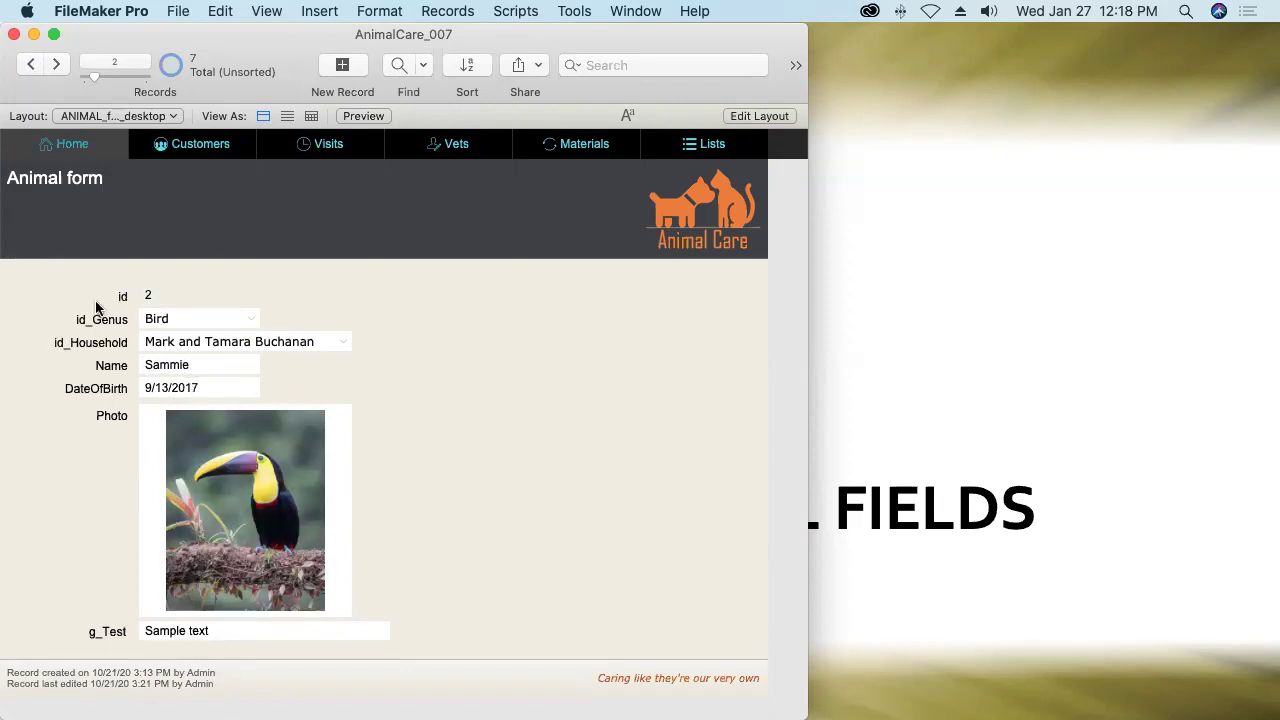
left_click(57, 64)
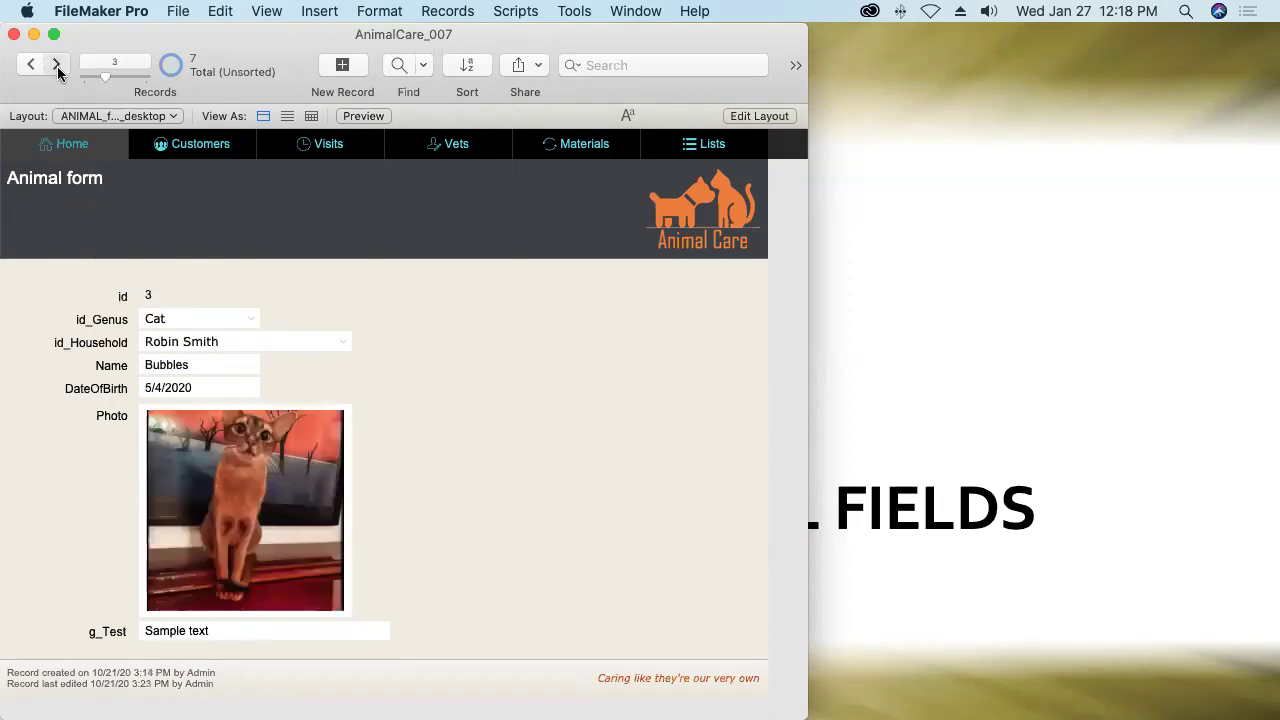
left_click(57, 65)
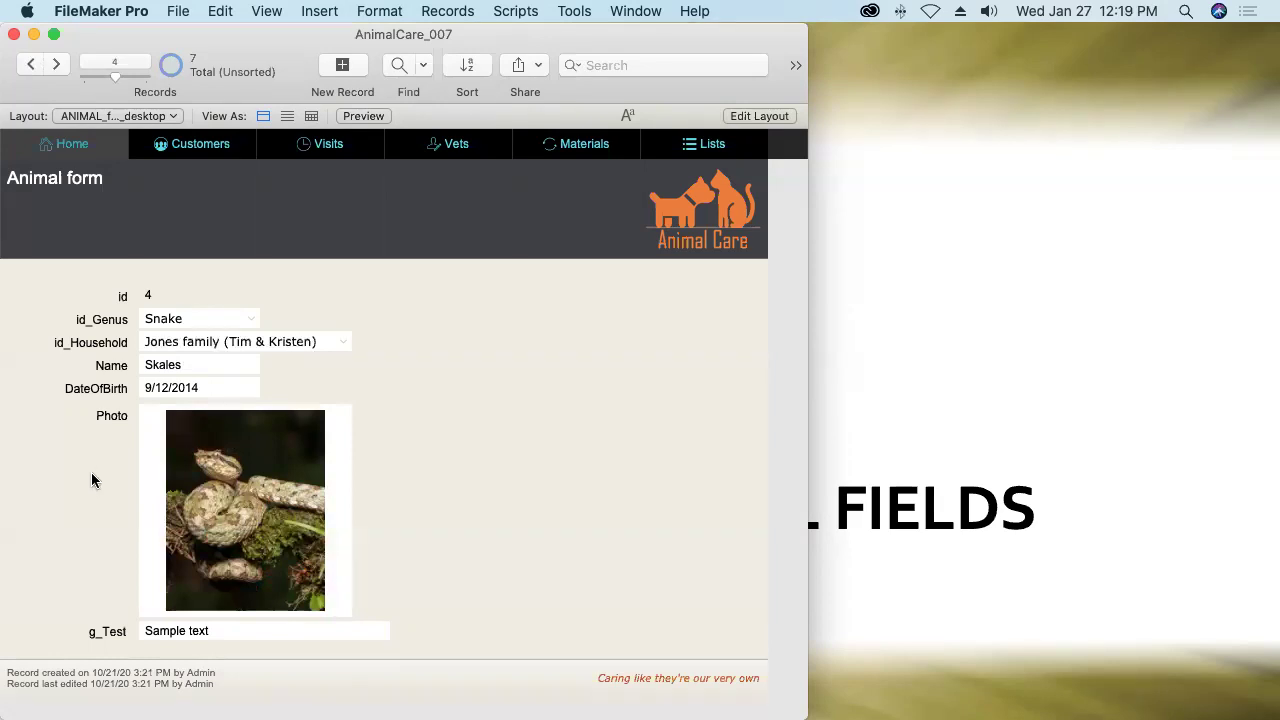
Place ANIMAL's ::g_Test and ::Name fields on the Customer layout and save the layout.
left_click(745, 117)
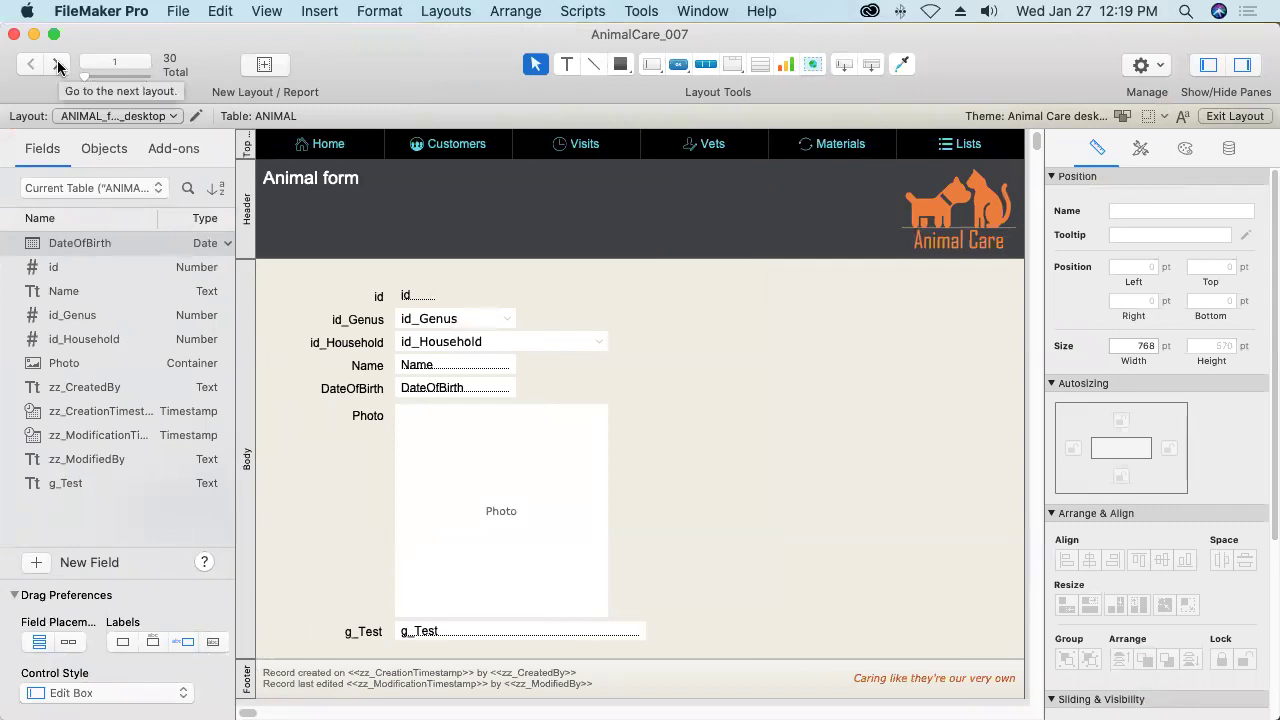
left_click(57, 66)
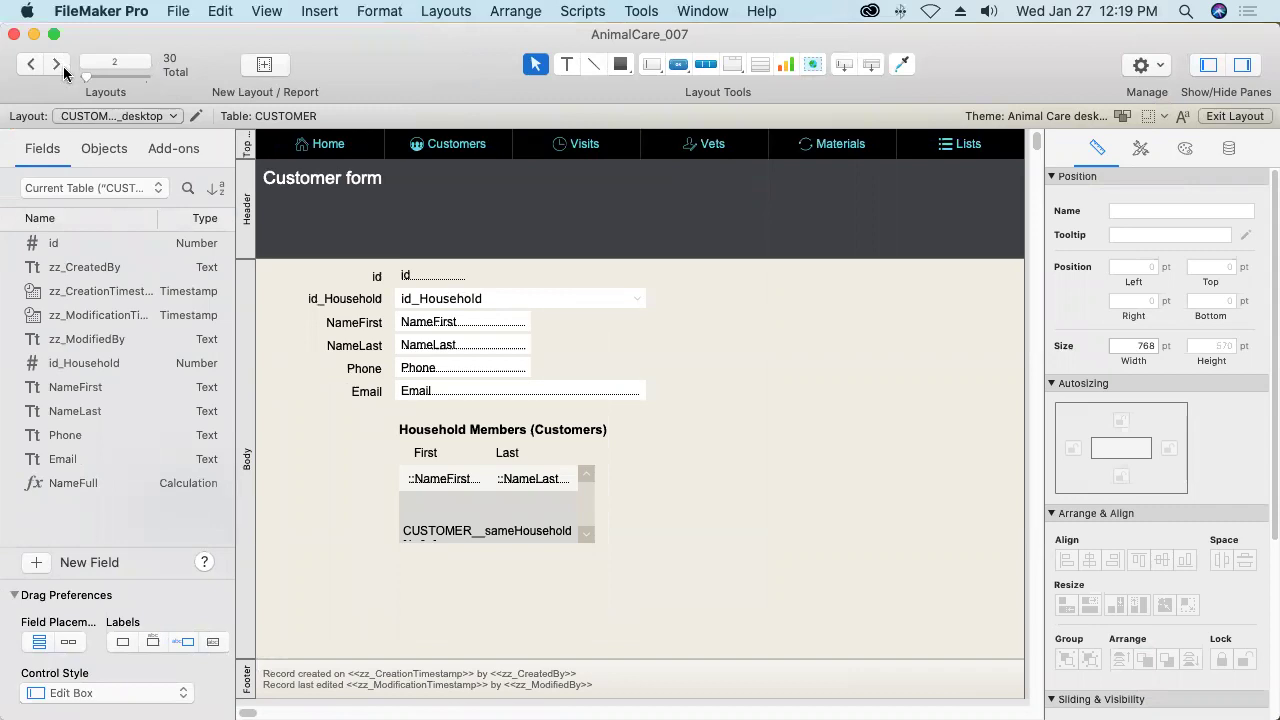
left_click(125, 188)
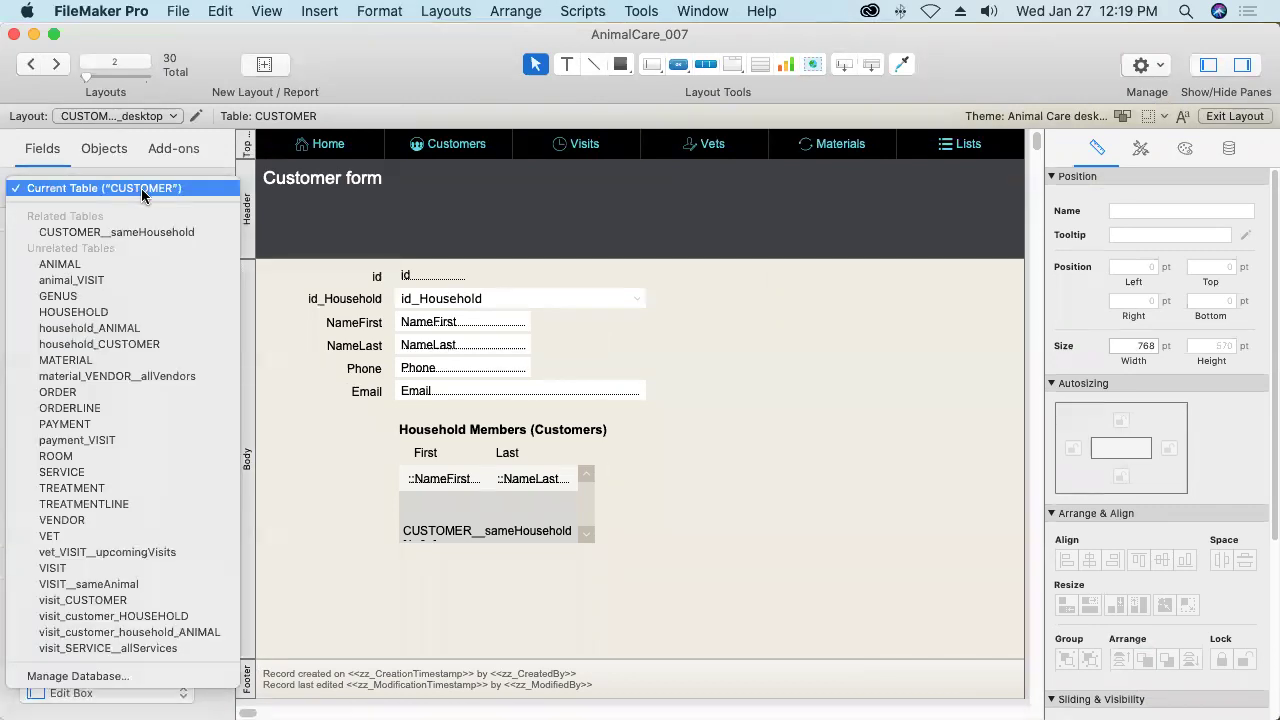
left_click(86, 266)
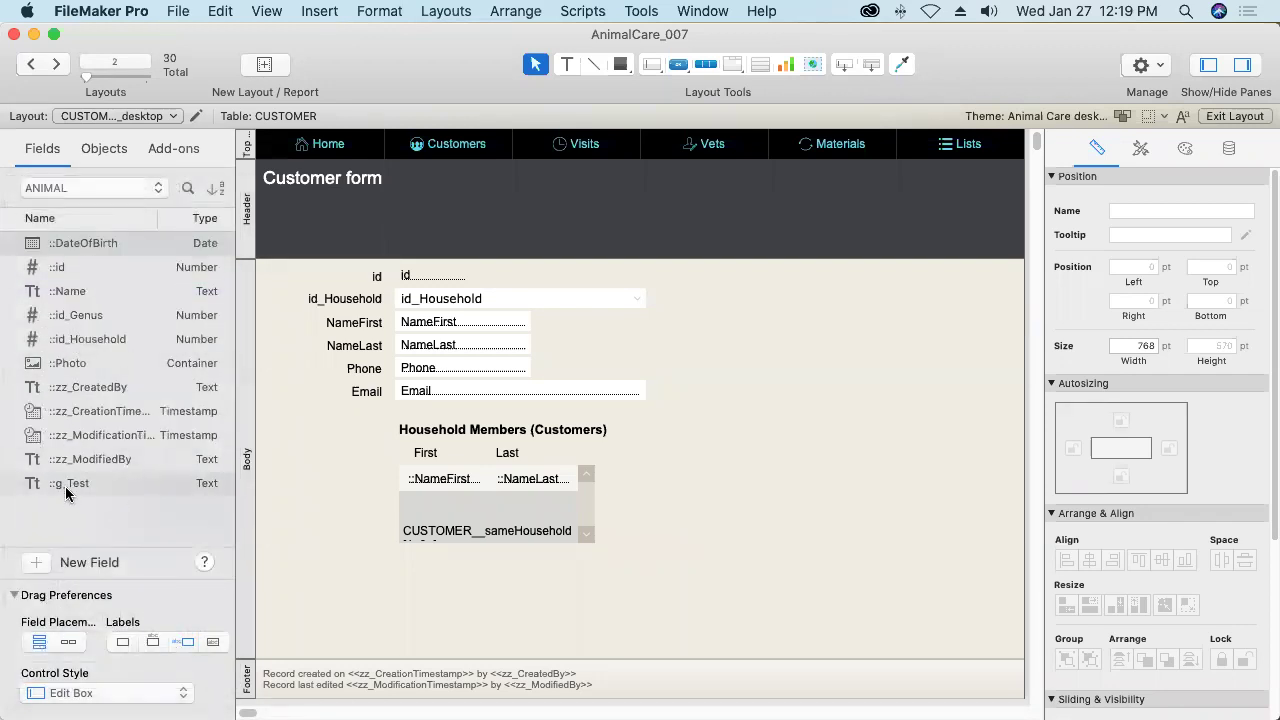
left_click_drag(66, 488, 775, 300)
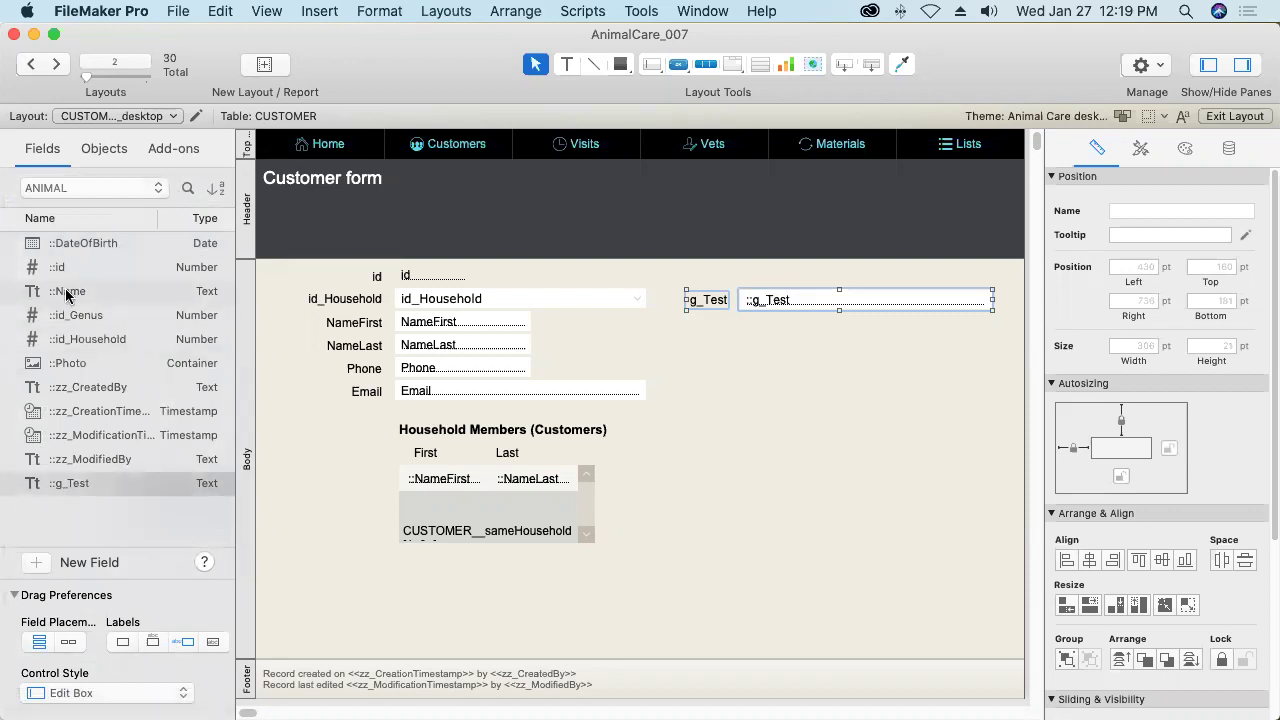
left_click_drag(66, 292, 778, 334)
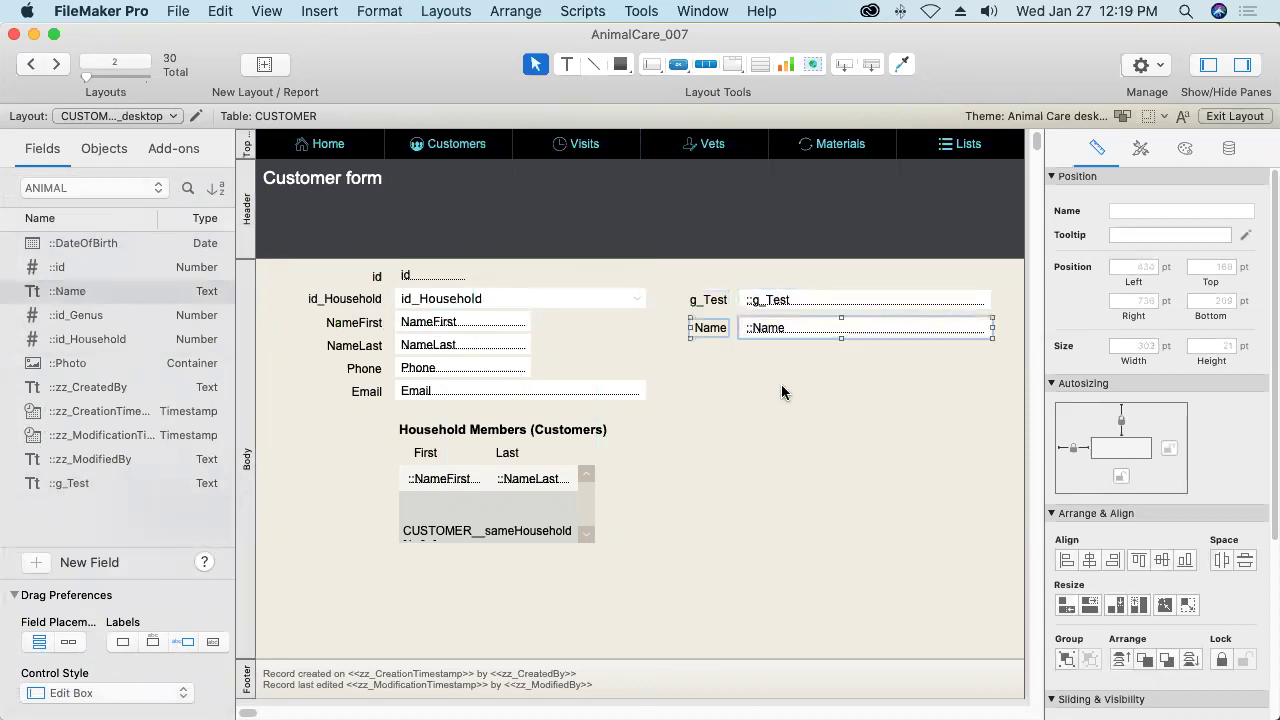
left_click(1218, 116)
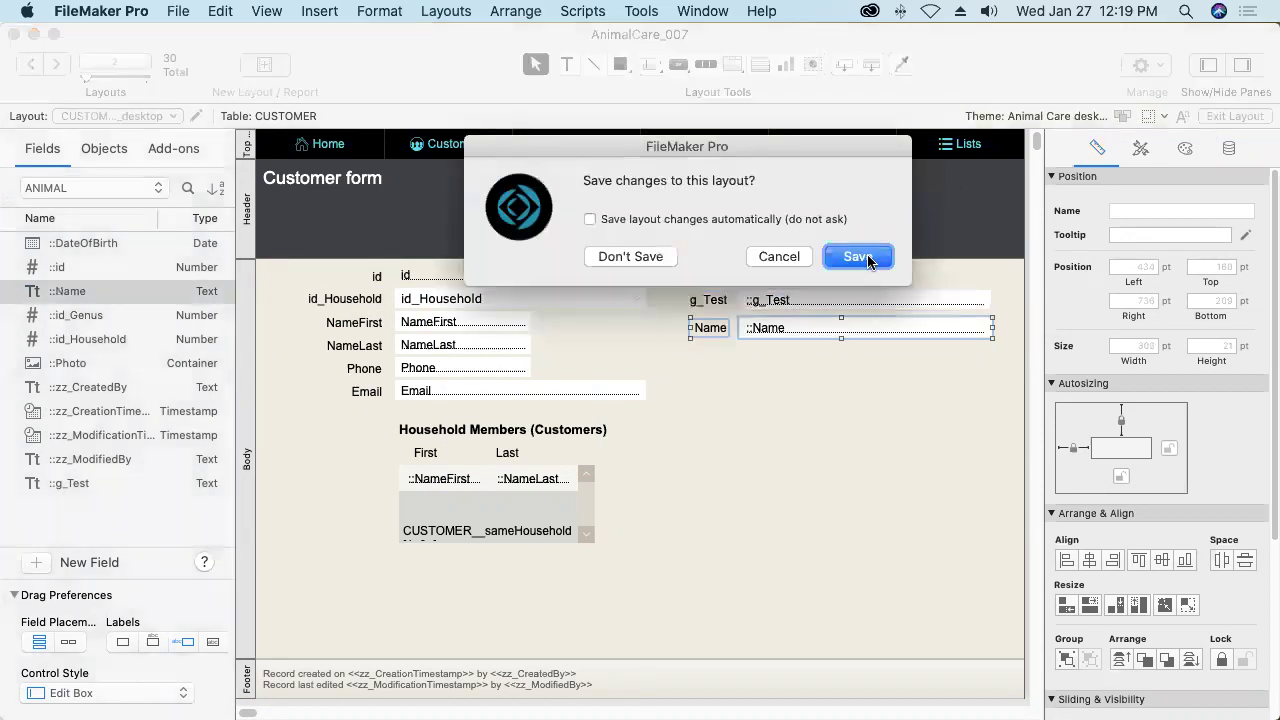
left_click(865, 256)
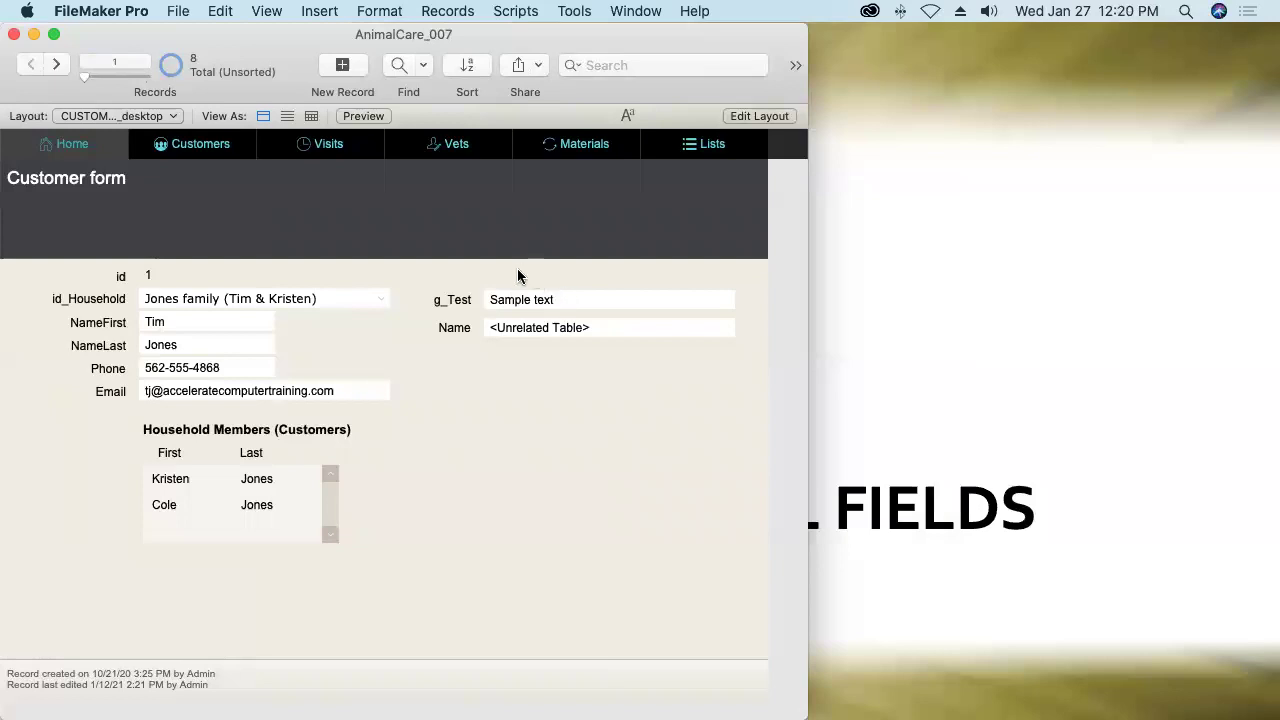
left_click(140, 143)
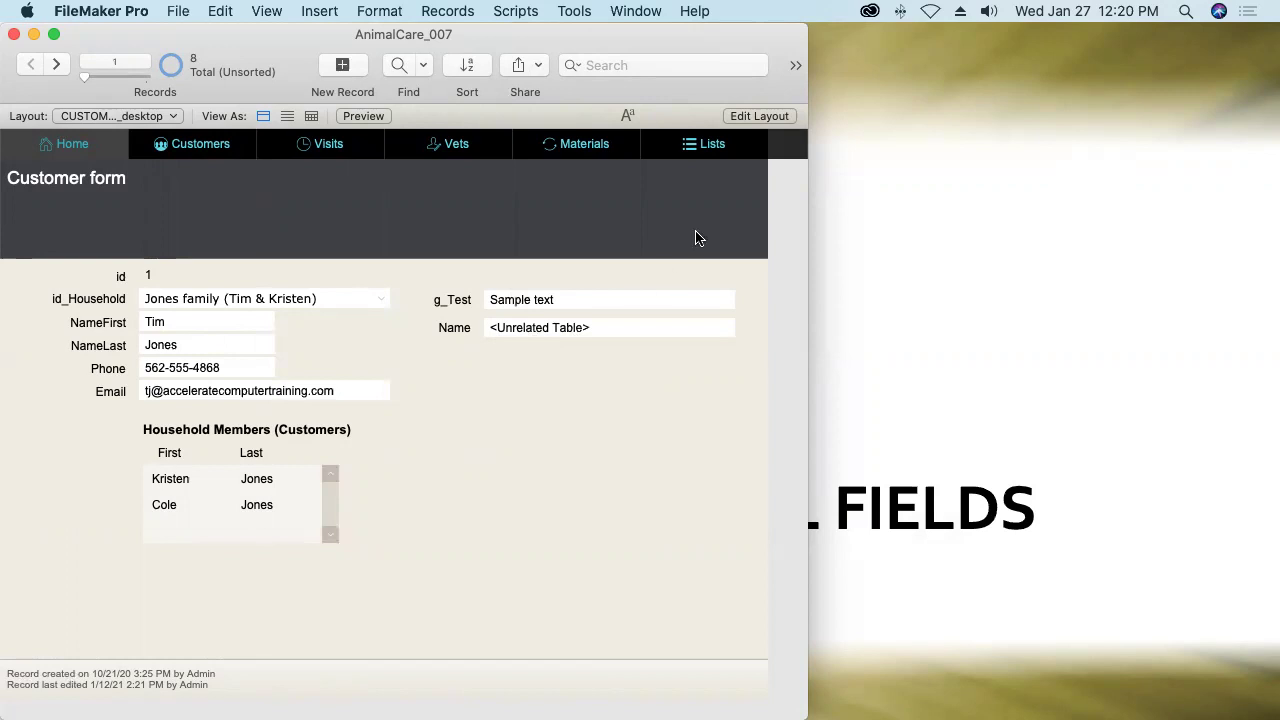
Remove g_Test and Name from the Customer layout and g_Test from the Animal layout, saving both.
left_click(760, 116)
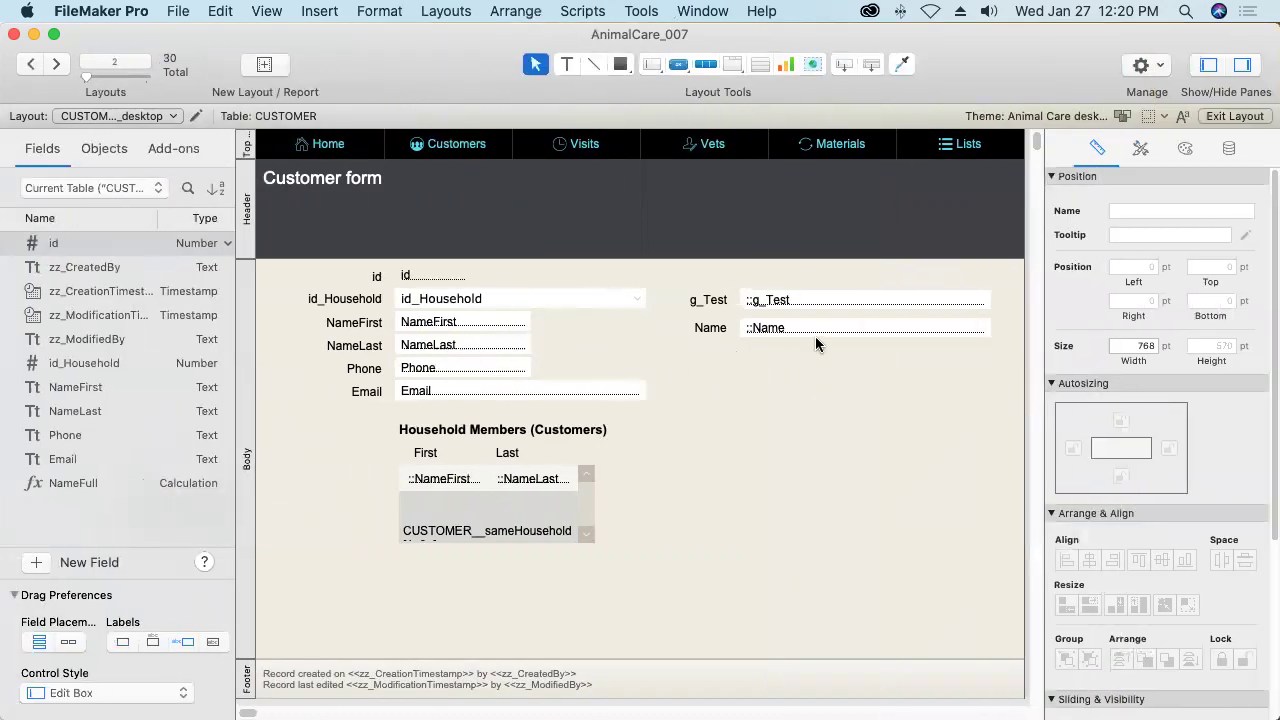
left_click_drag(995, 352, 709, 283)
key("BackSpace")
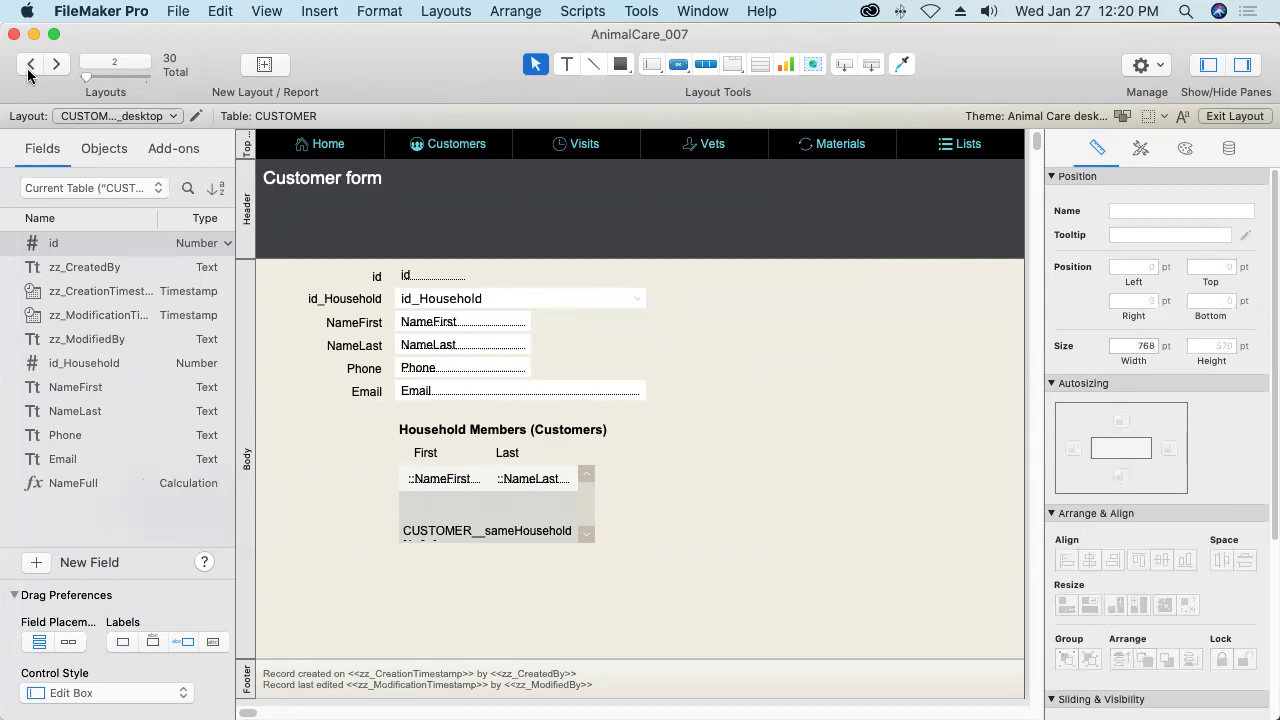
left_click(28, 65)
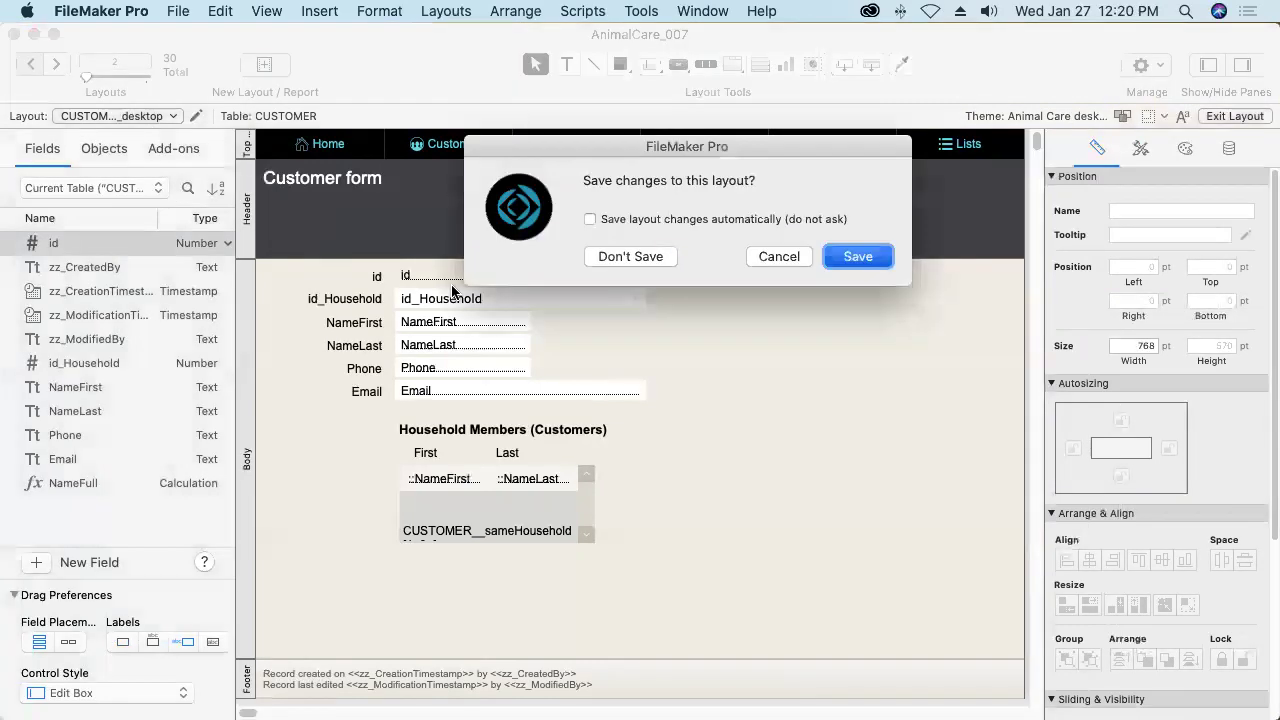
key("Return")
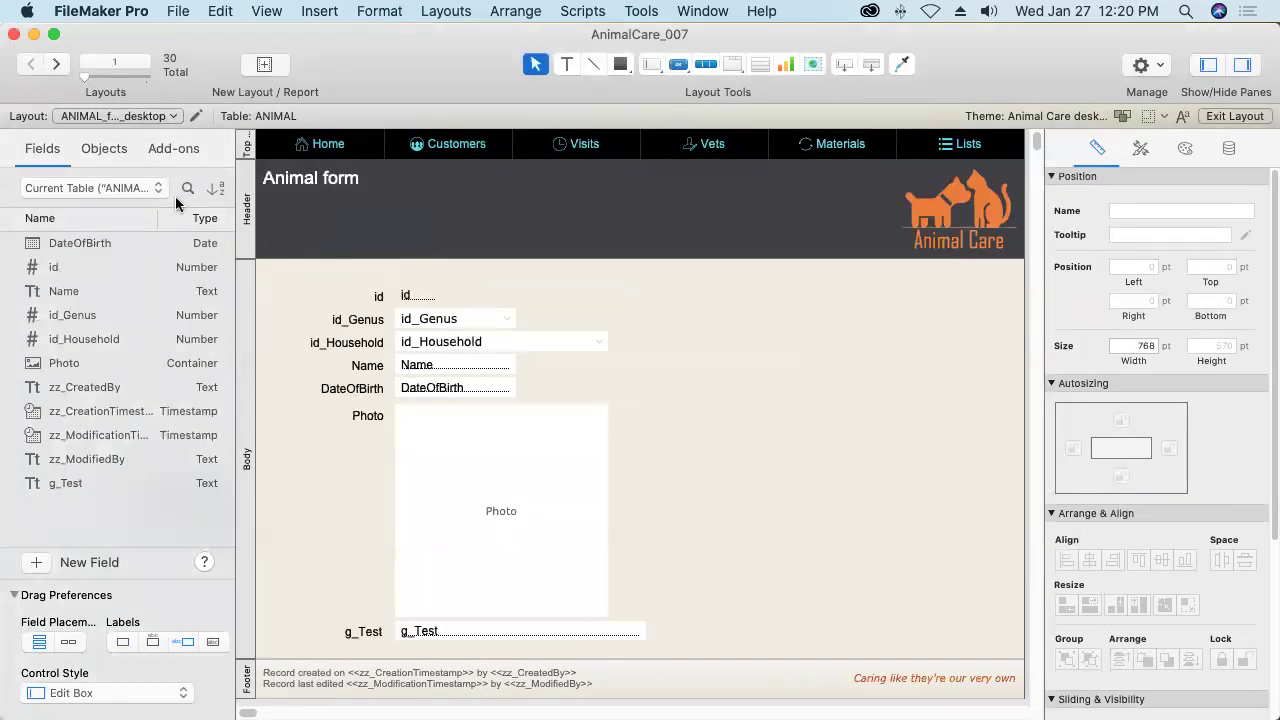
left_click_drag(306, 622, 406, 636)
key("Delete")
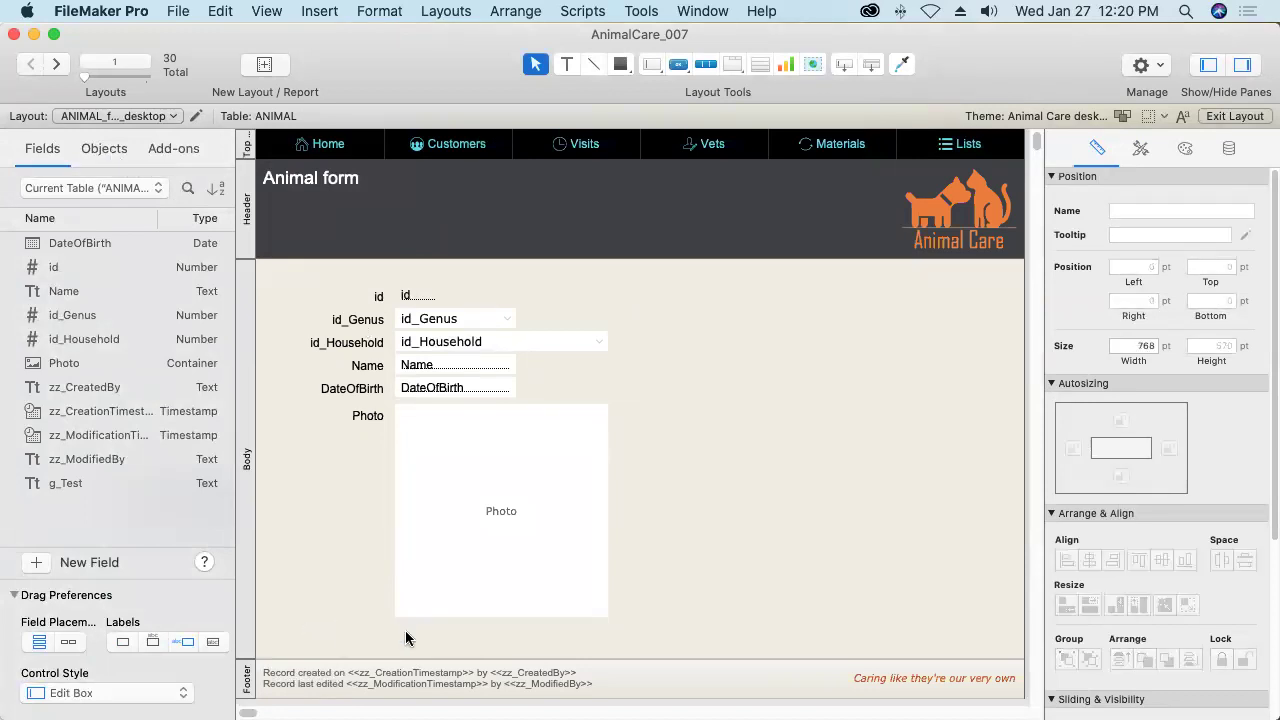
key("super+s")
Delete the g_Test field from the ANIMAL table in Manage Database.
left_click(170, 11)
mouse_move(208, 173)
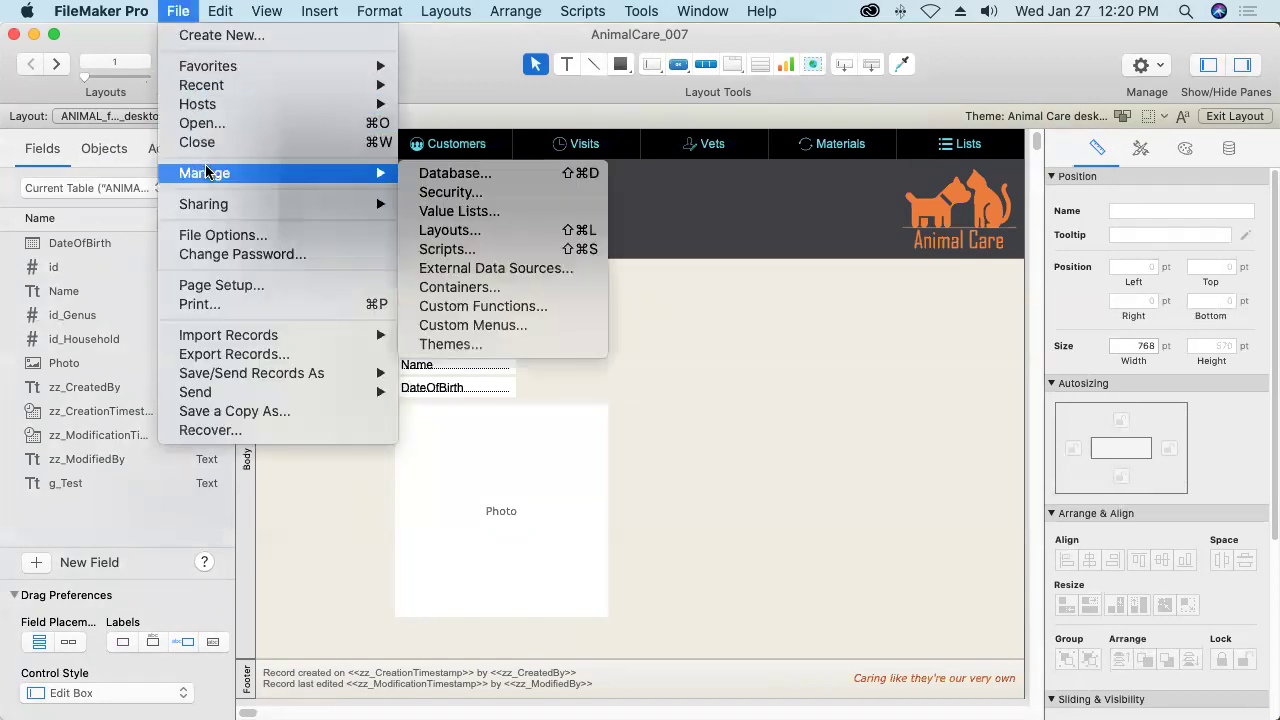
left_click(426, 176)
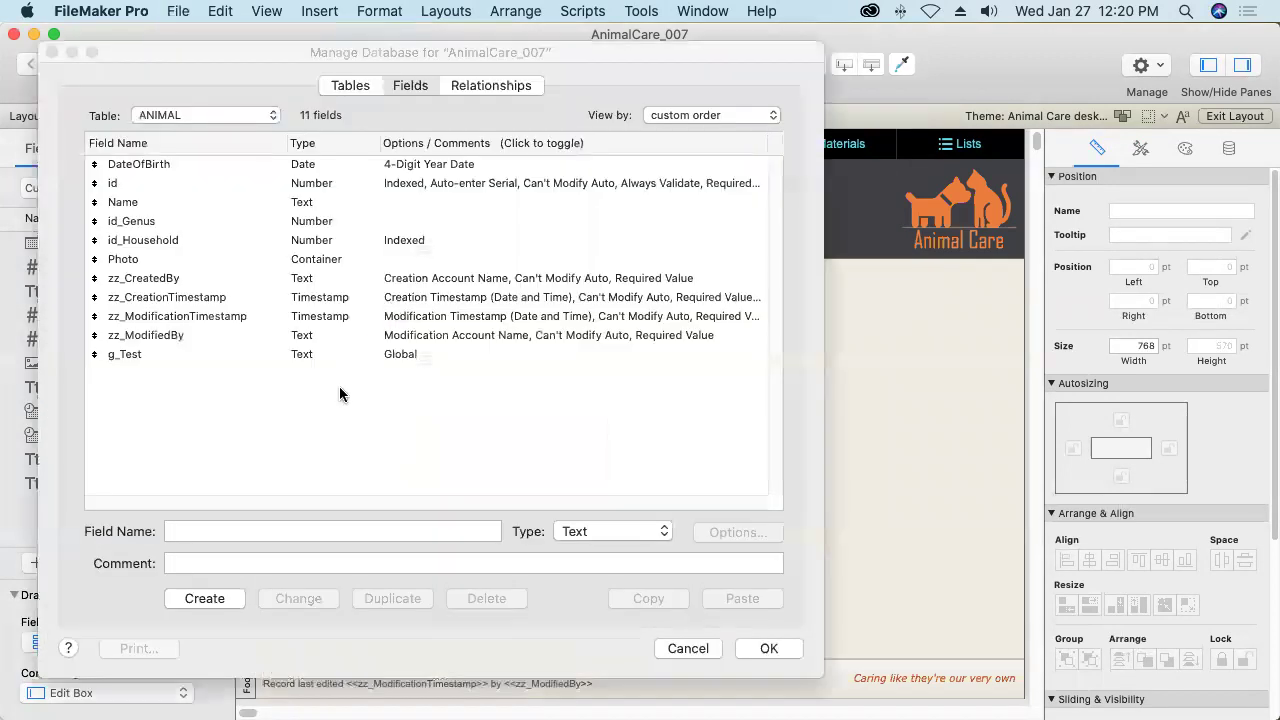
left_click(212, 355)
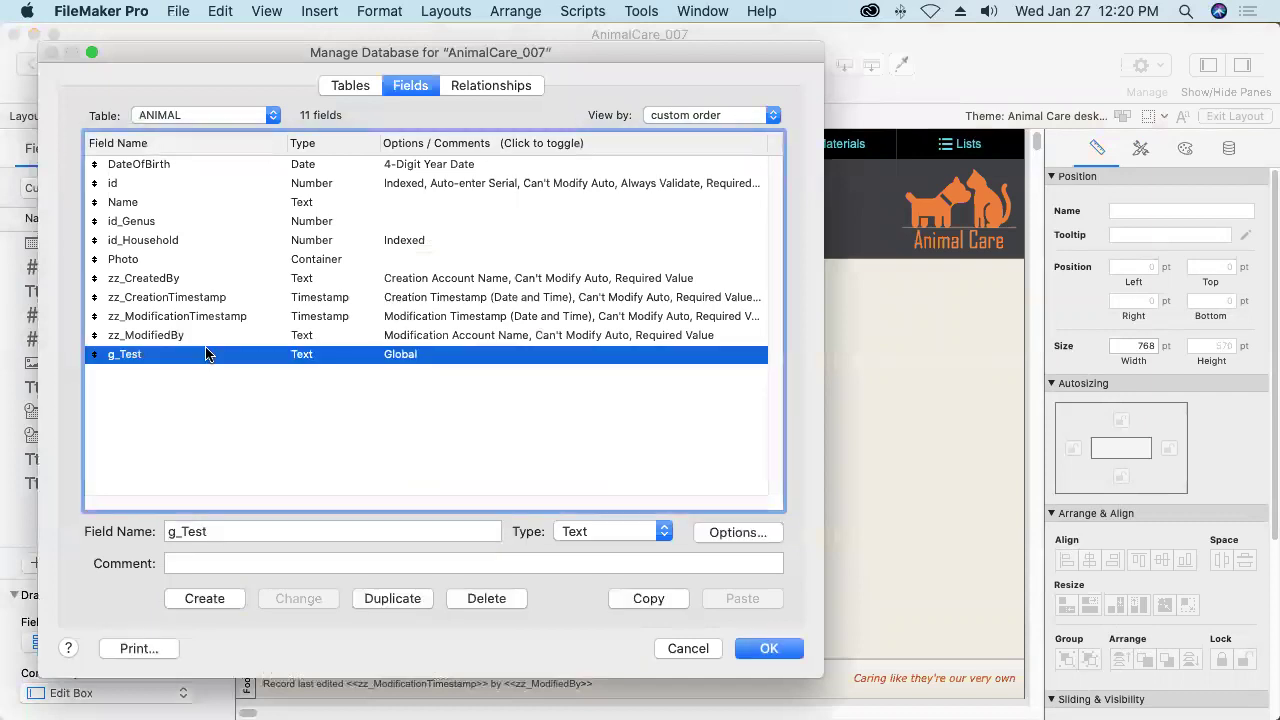
left_click(491, 598)
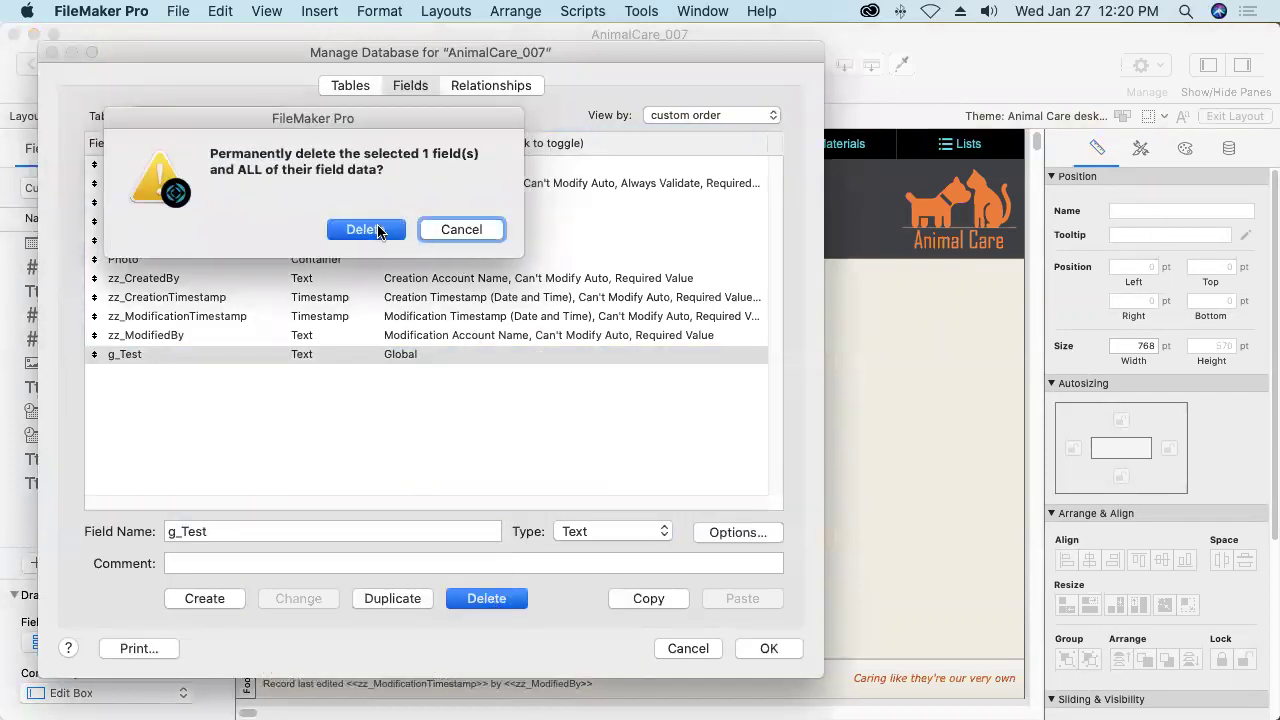
left_click(380, 229)
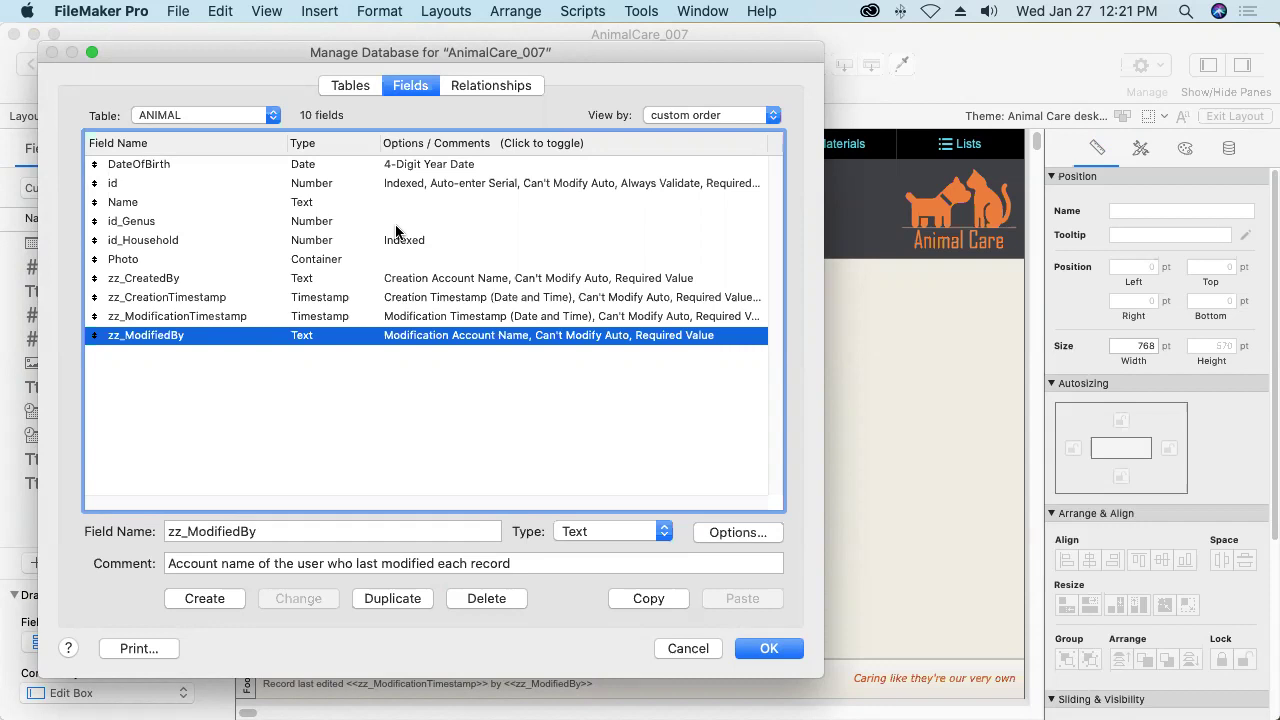
Create a new table named zUTILITY.
left_click(349, 86)
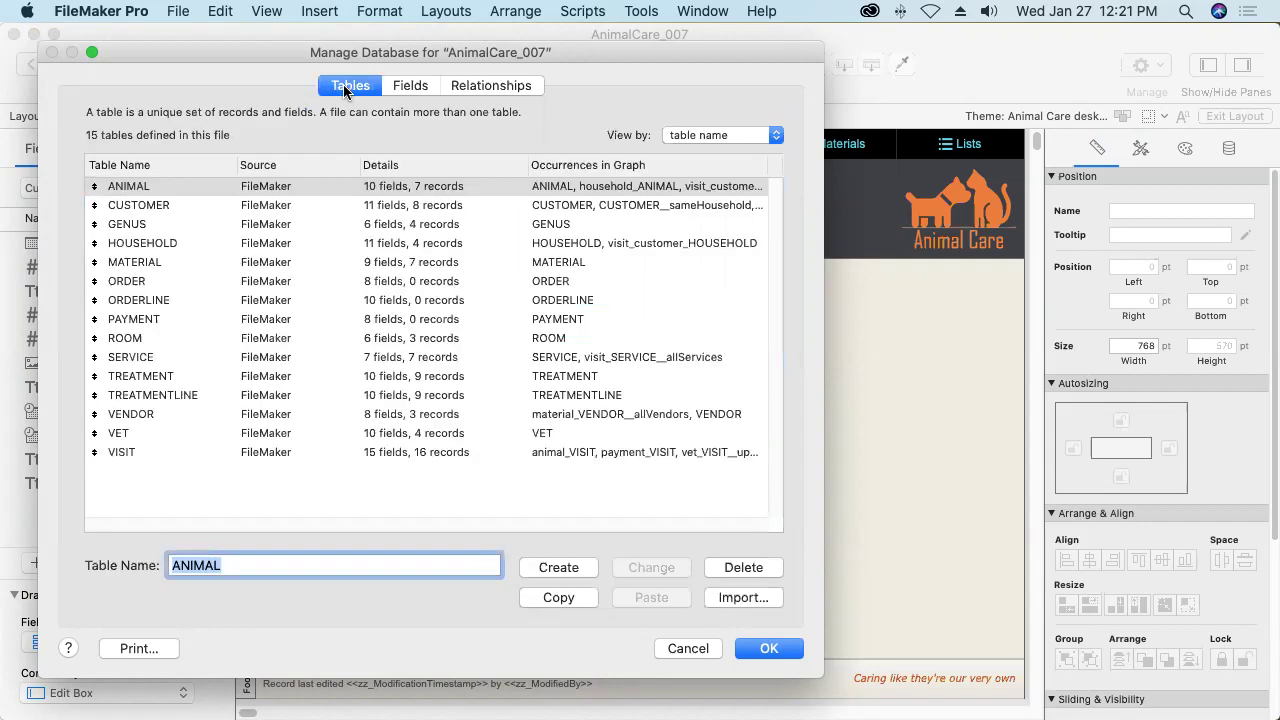
type("z")
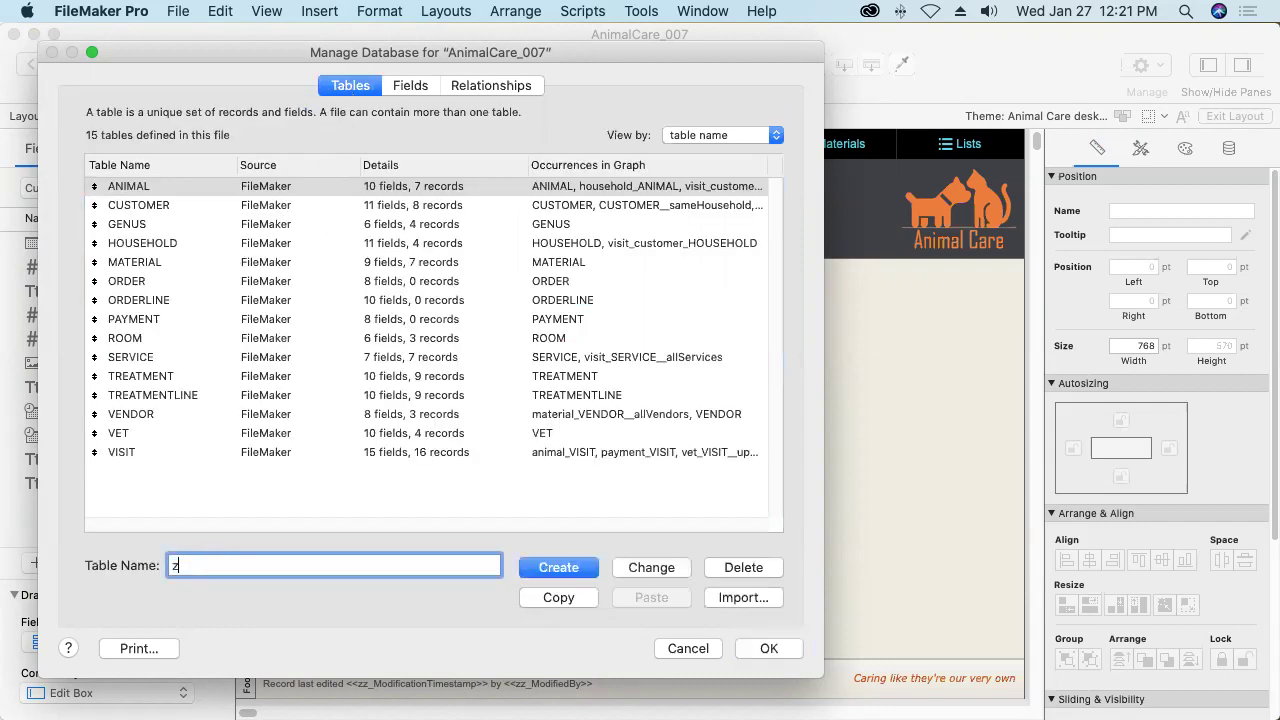
type("UTILITY")
left_click(556, 569)
Add a g_Slogan text field to zUTILITY and set up g_Logo as a Container field.
left_click(413, 88)
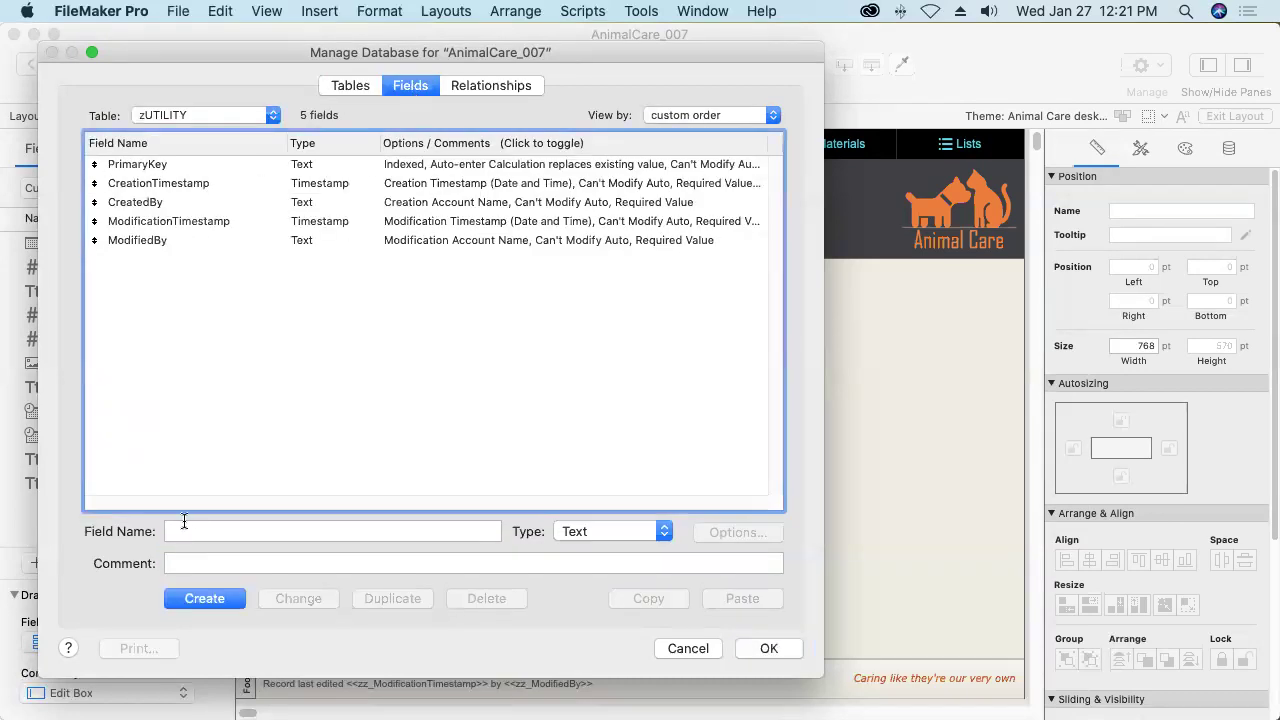
left_click(184, 530)
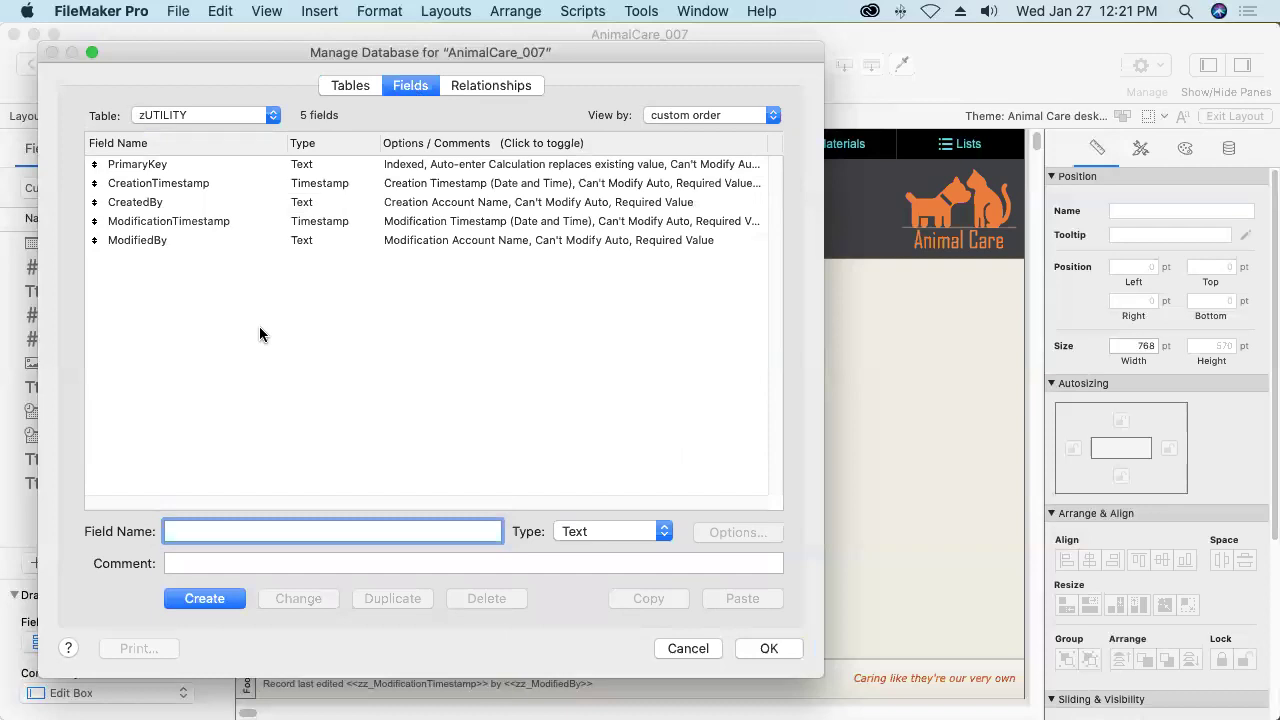
type("g_Slogan")
left_click(212, 597)
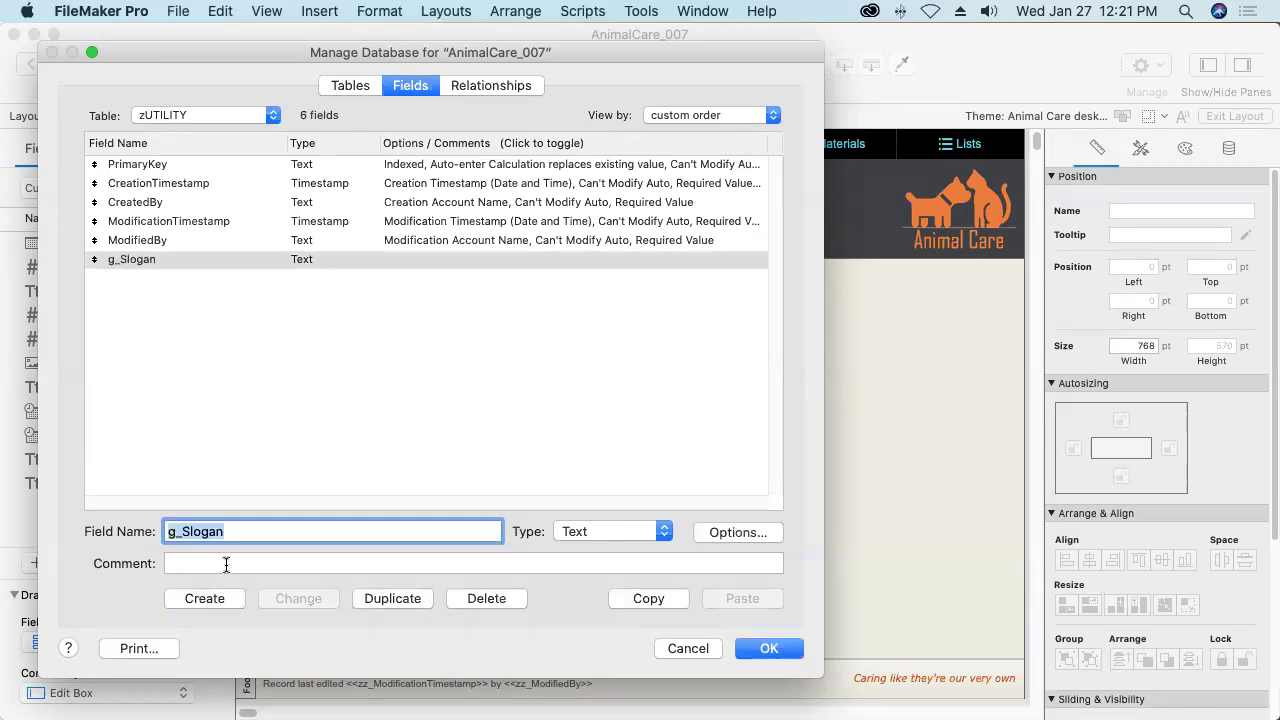
left_click(234, 531)
key("BackSpace")
key("BackSpace")
key("BackSpace")
key("BackSpace")
key("BackSpace")
key("BackSpace")
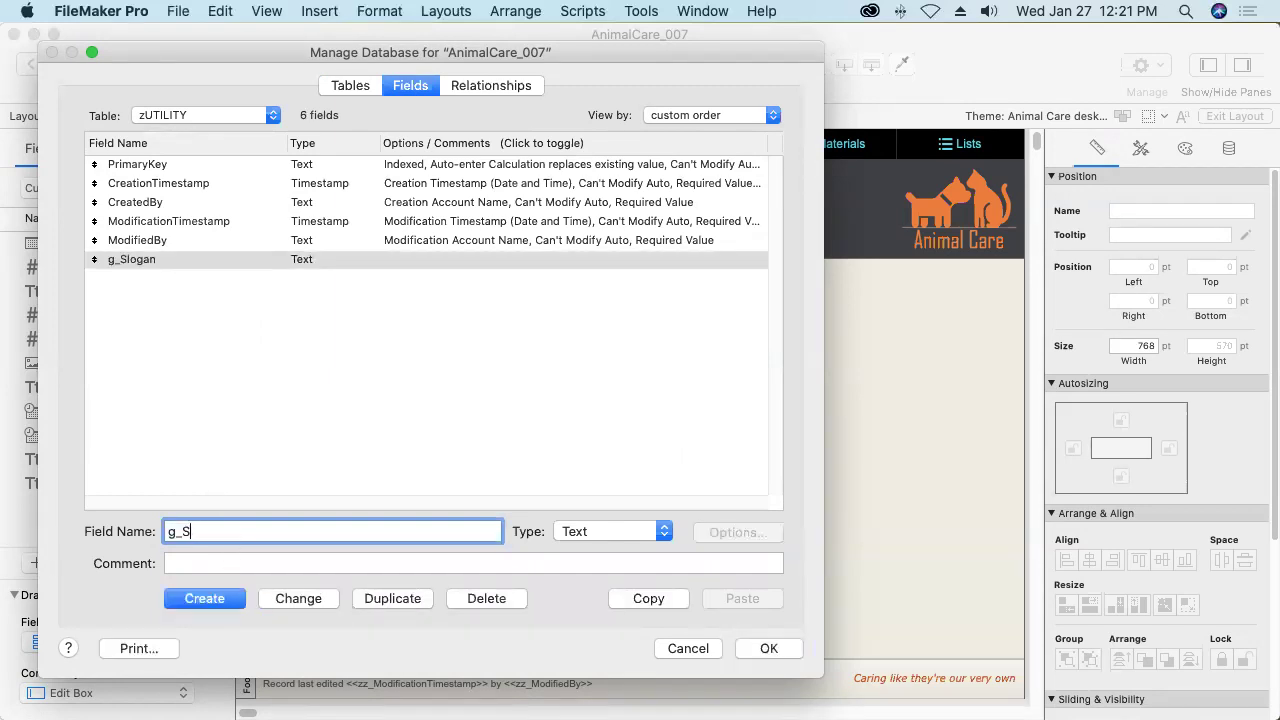
type("Logo")
left_click(595, 534)
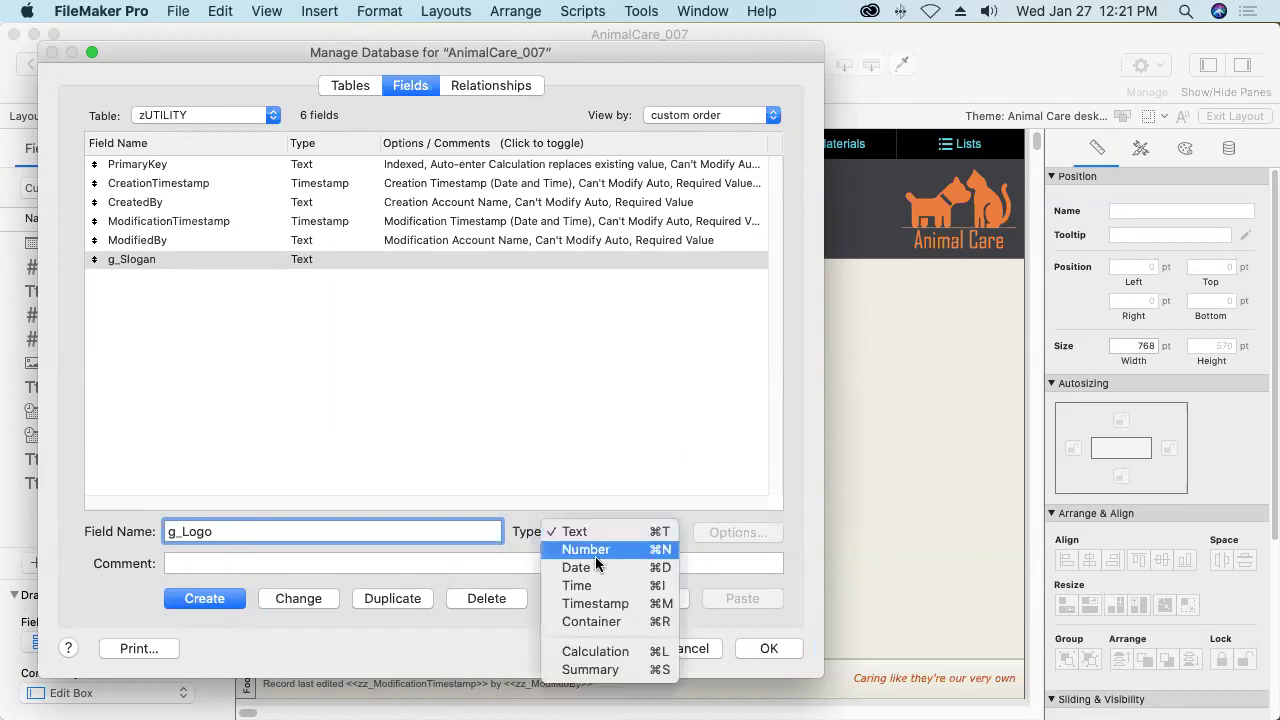
left_click(583, 622)
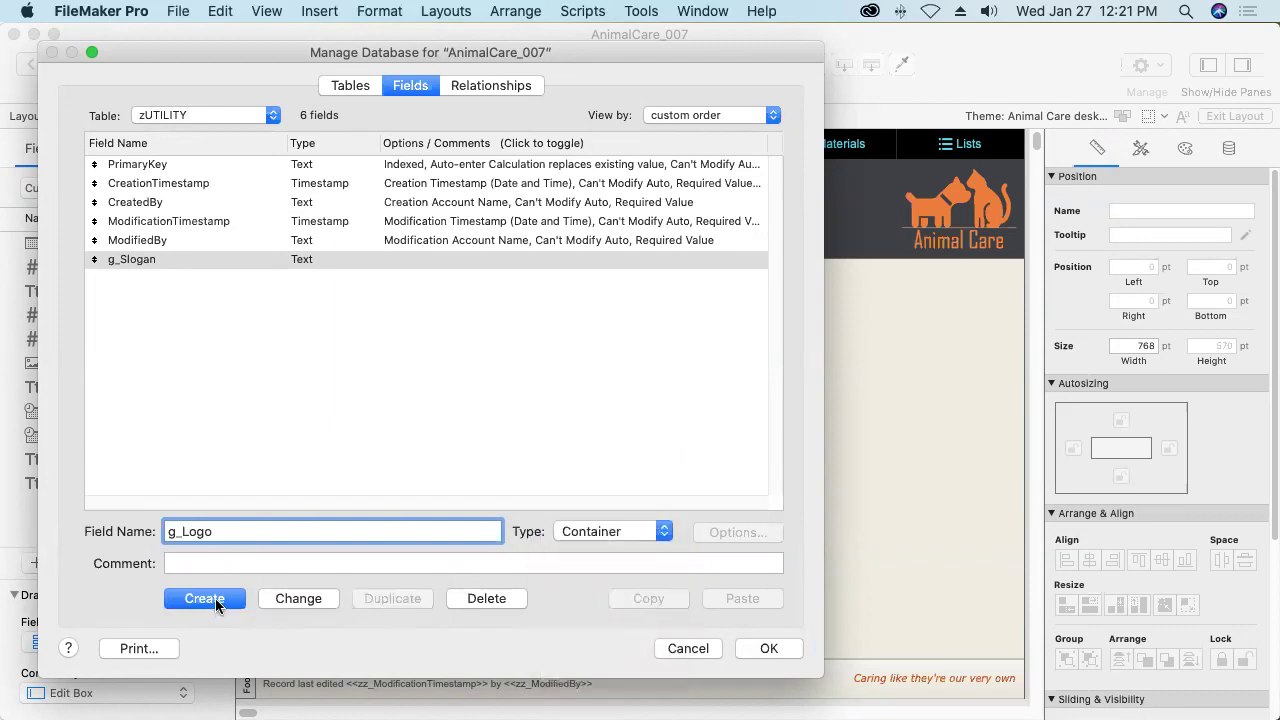
Create the g_Logo container field, give g_Slogan and g_Logo global storage, and save.
left_click(214, 600)
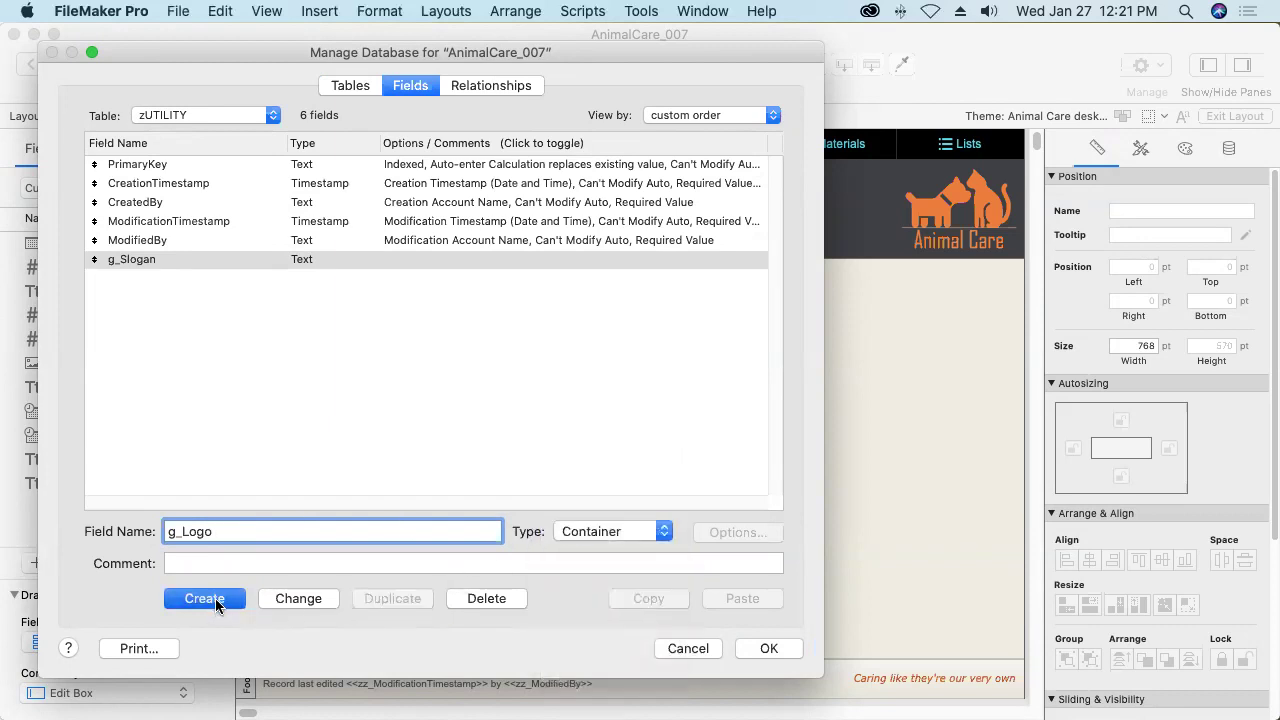
double_click(299, 259)
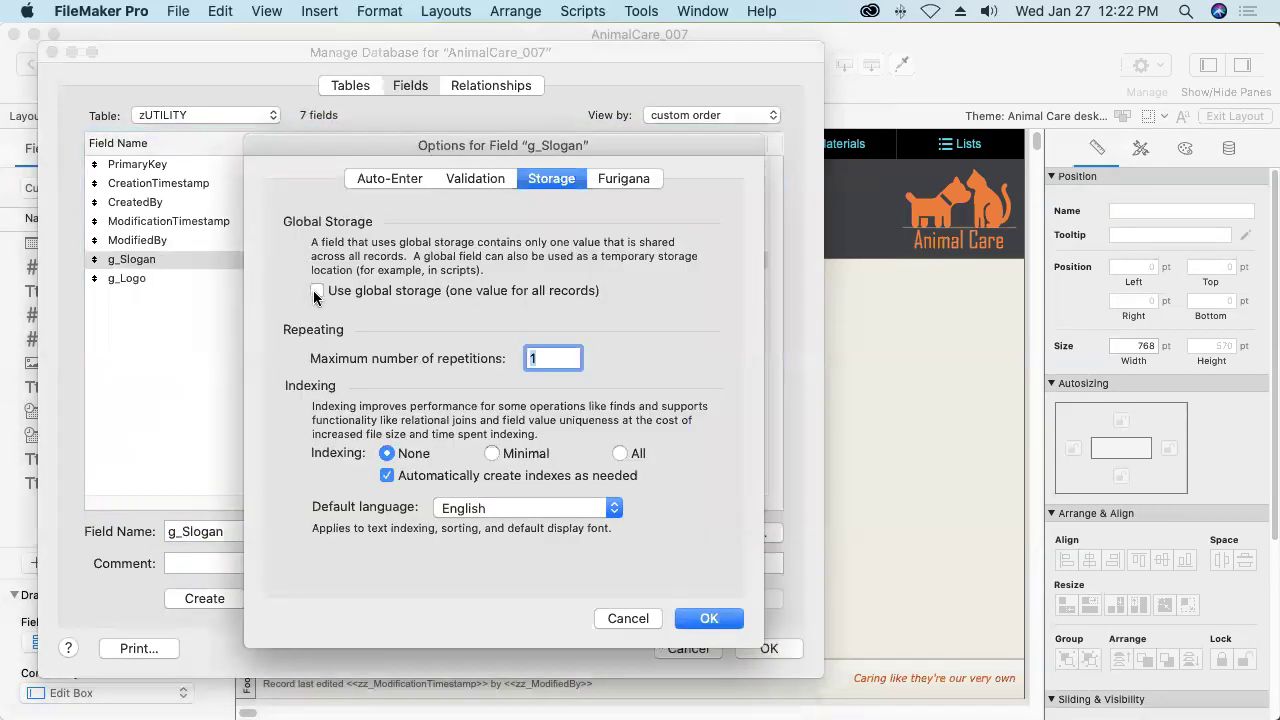
left_click(317, 291)
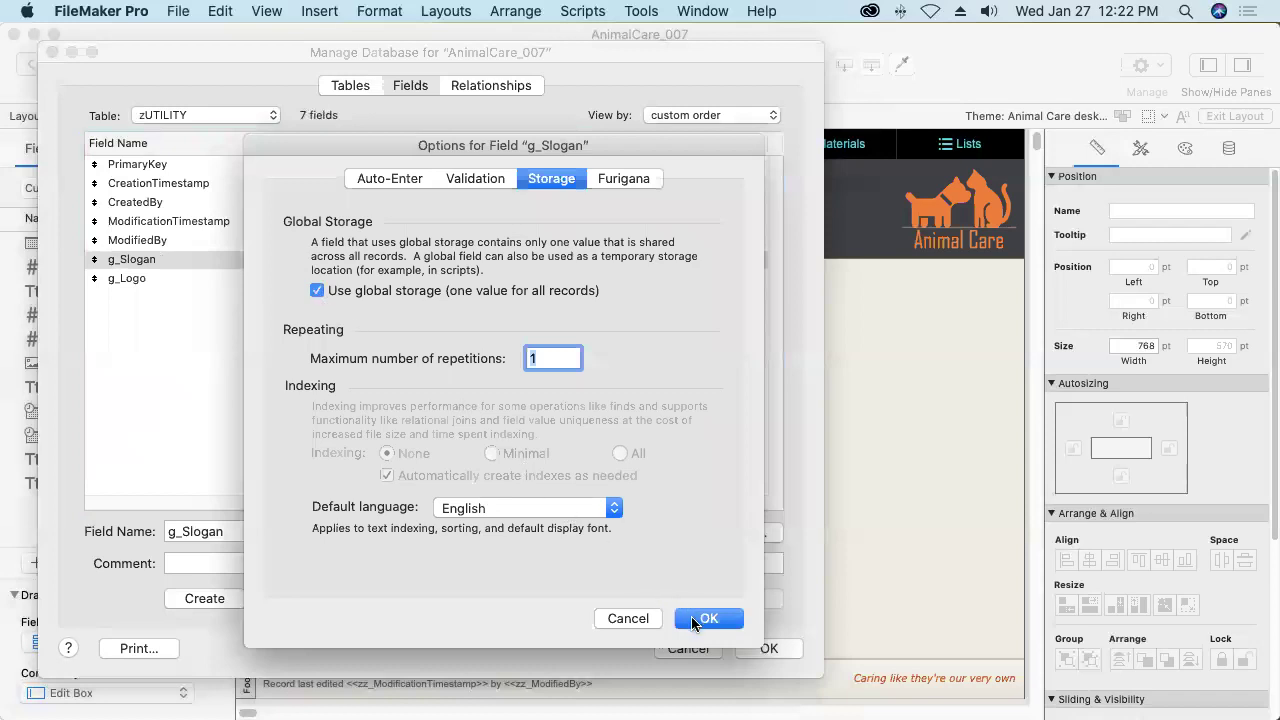
left_click(692, 618)
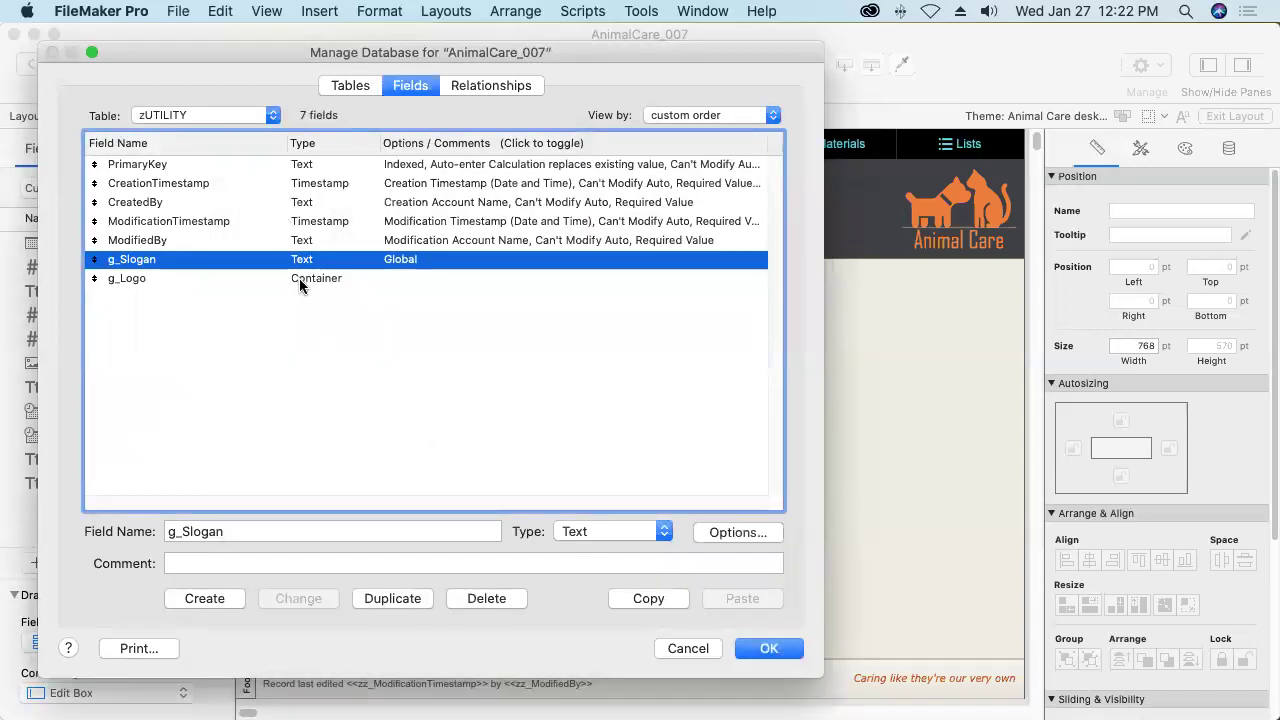
left_click(299, 278)
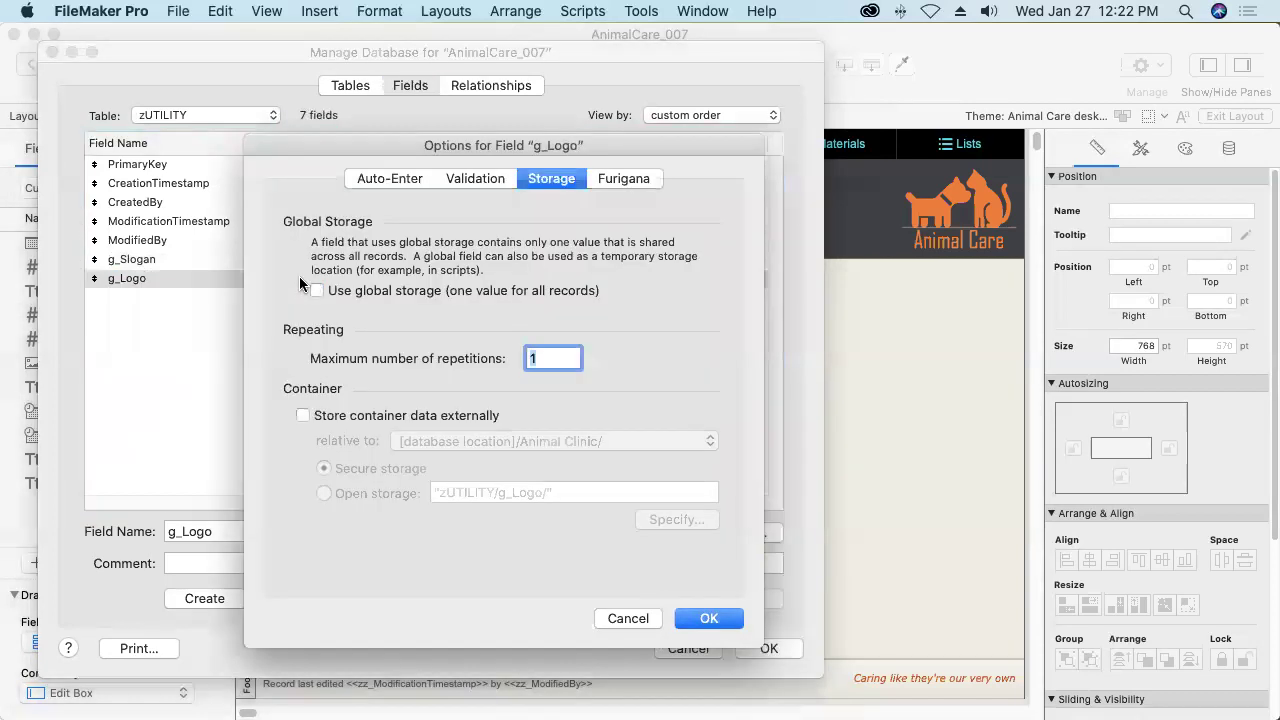
left_click(317, 291)
left_click(704, 618)
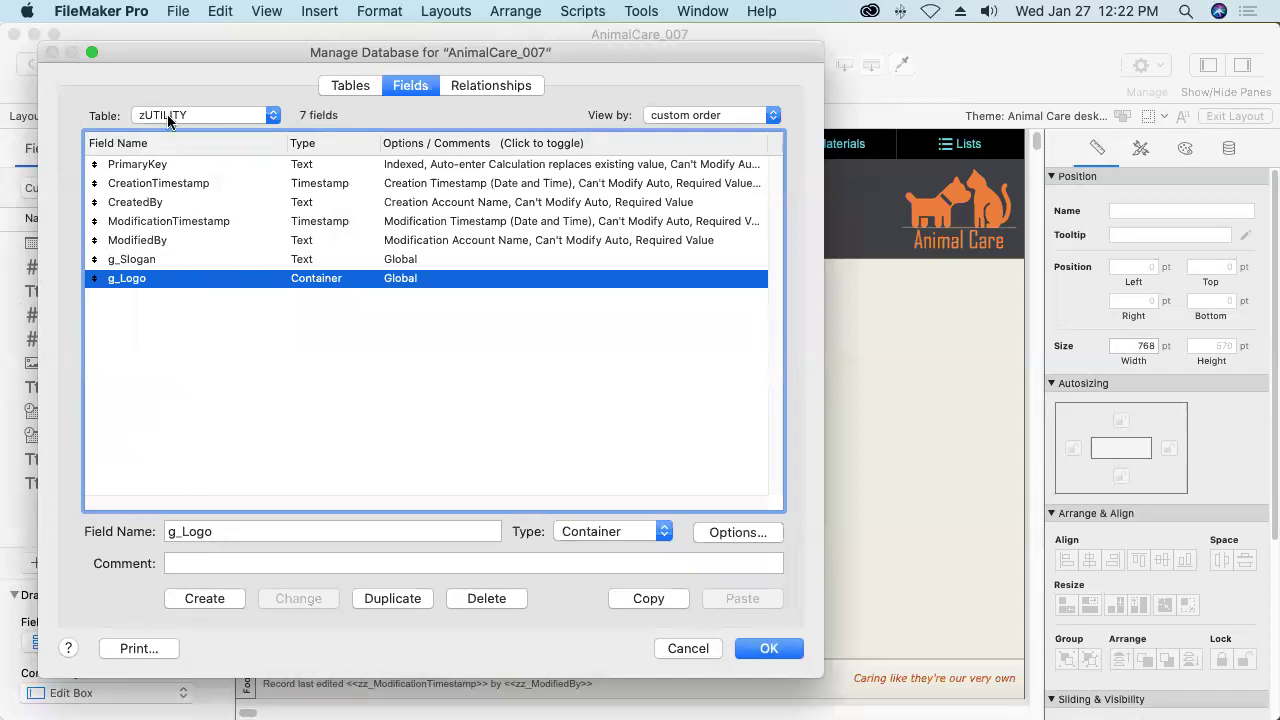
left_click(768, 648)
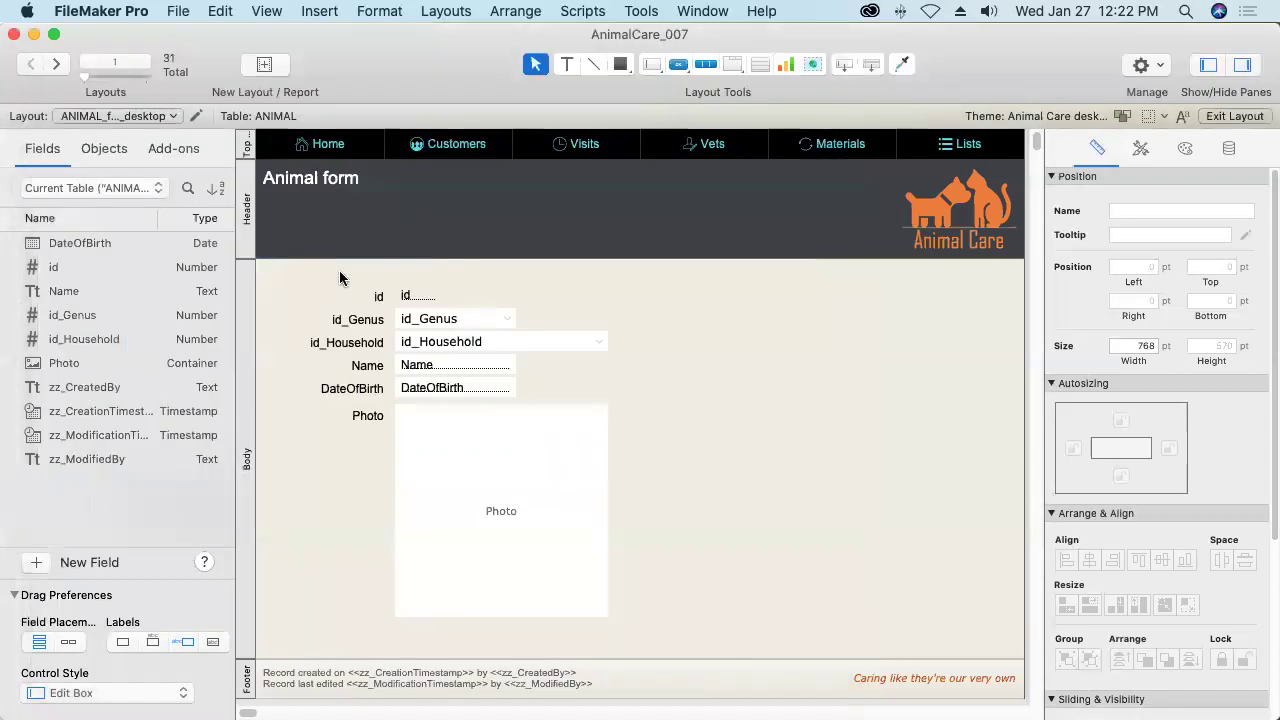
On the zUTILITY layout, enter 'Caring like they're our very own' into g_Slogan.
left_click(130, 117)
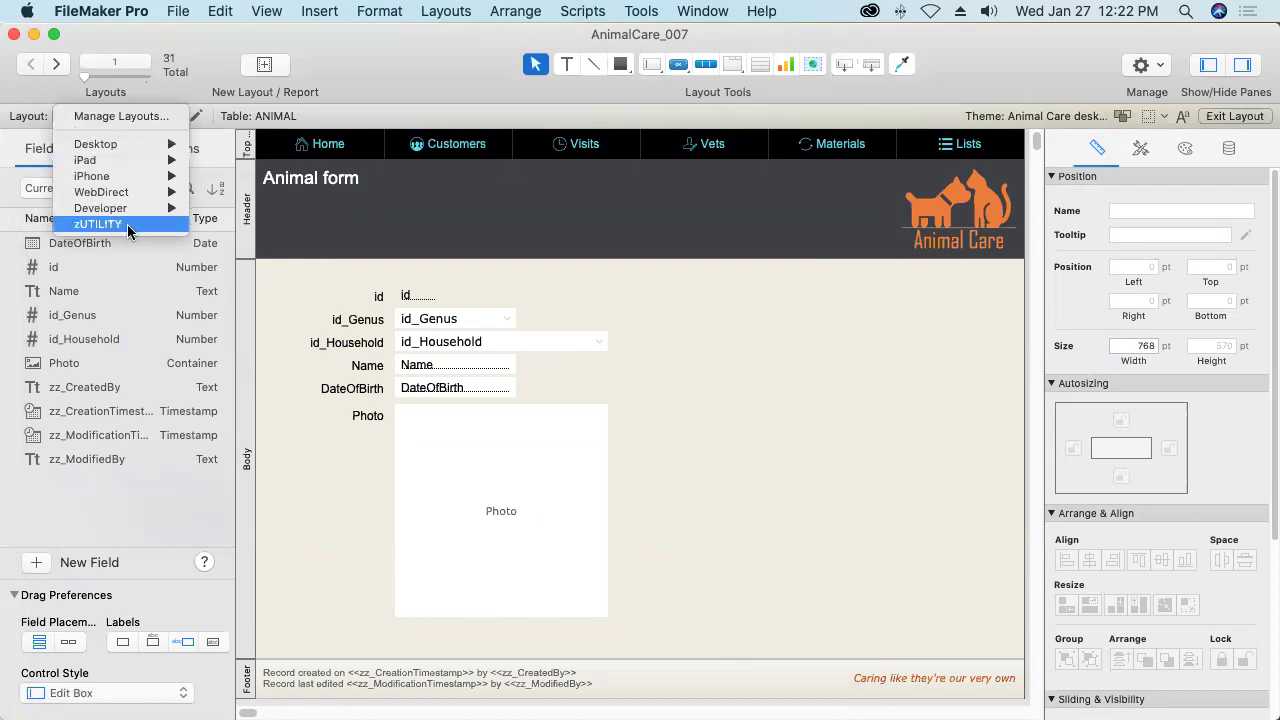
left_click(127, 224)
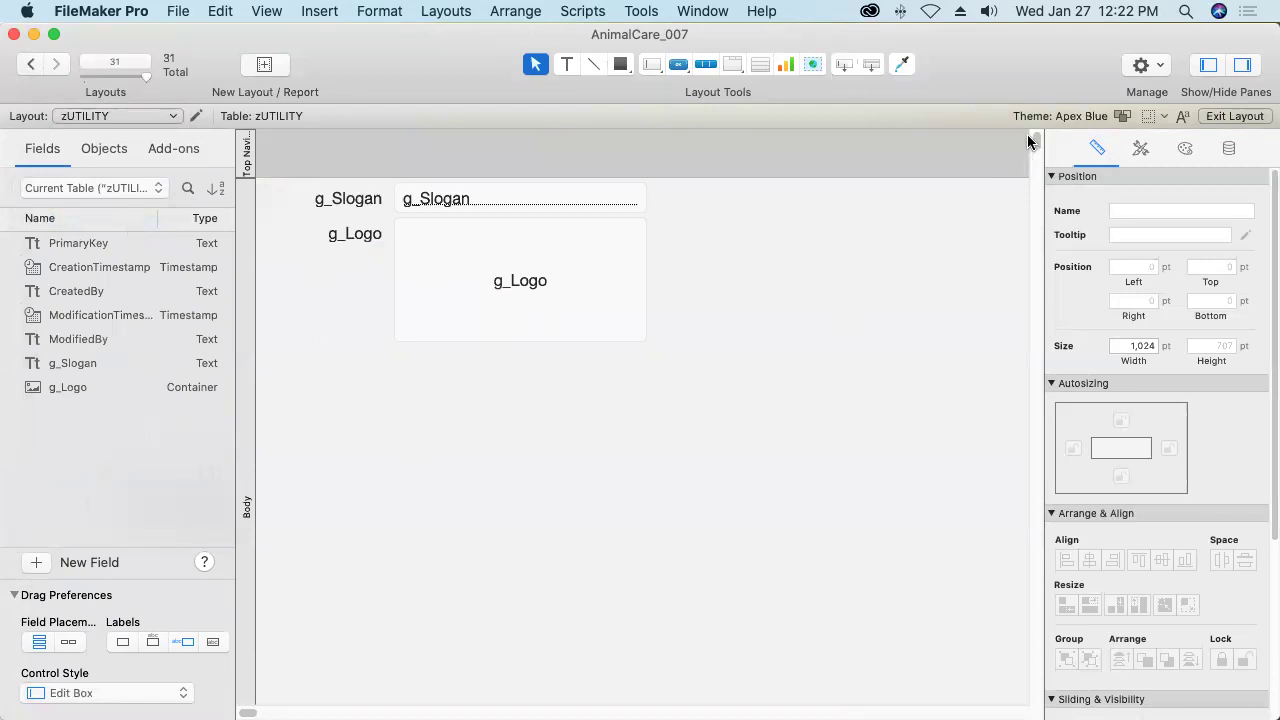
left_click(1233, 117)
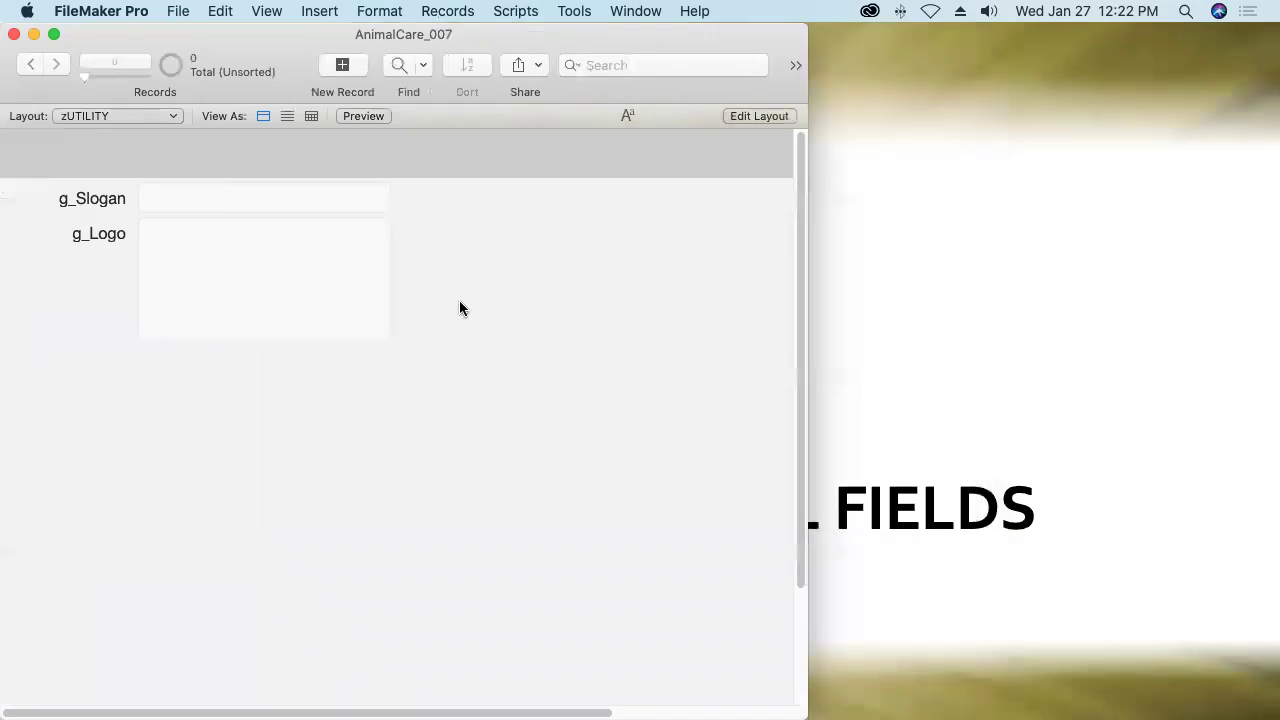
left_click(266, 195)
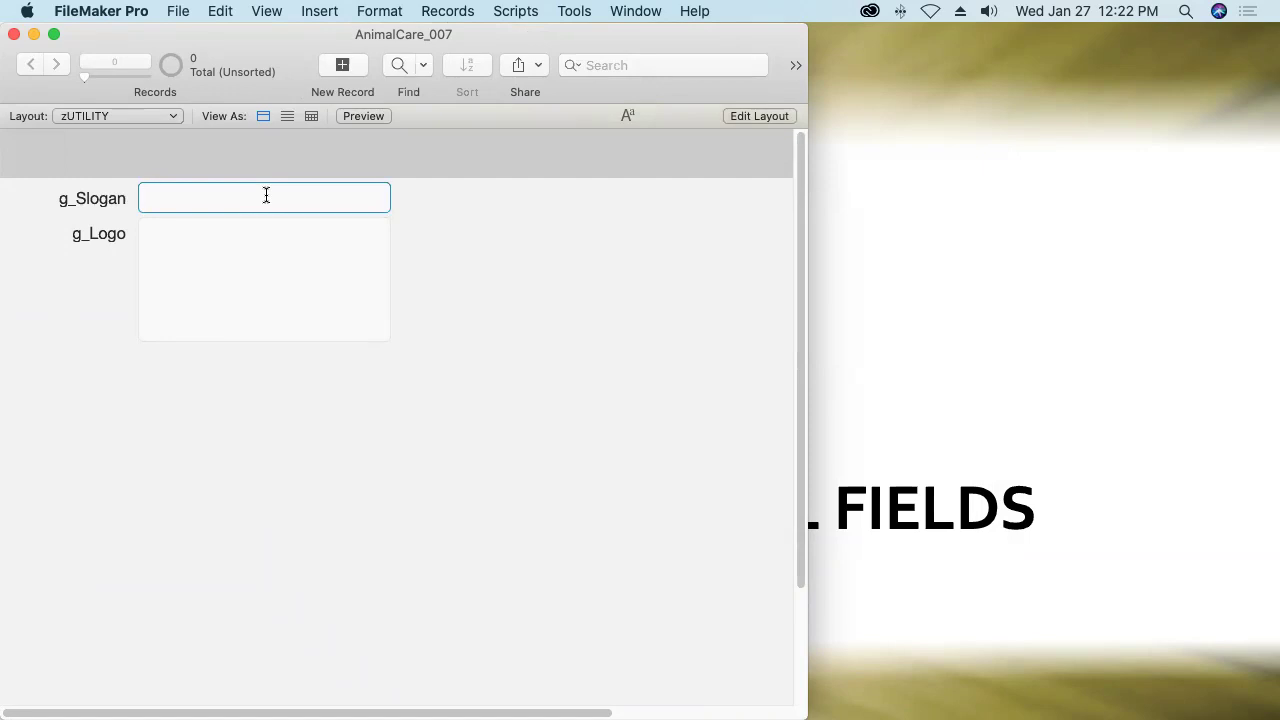
type("Caring like they're our very own")
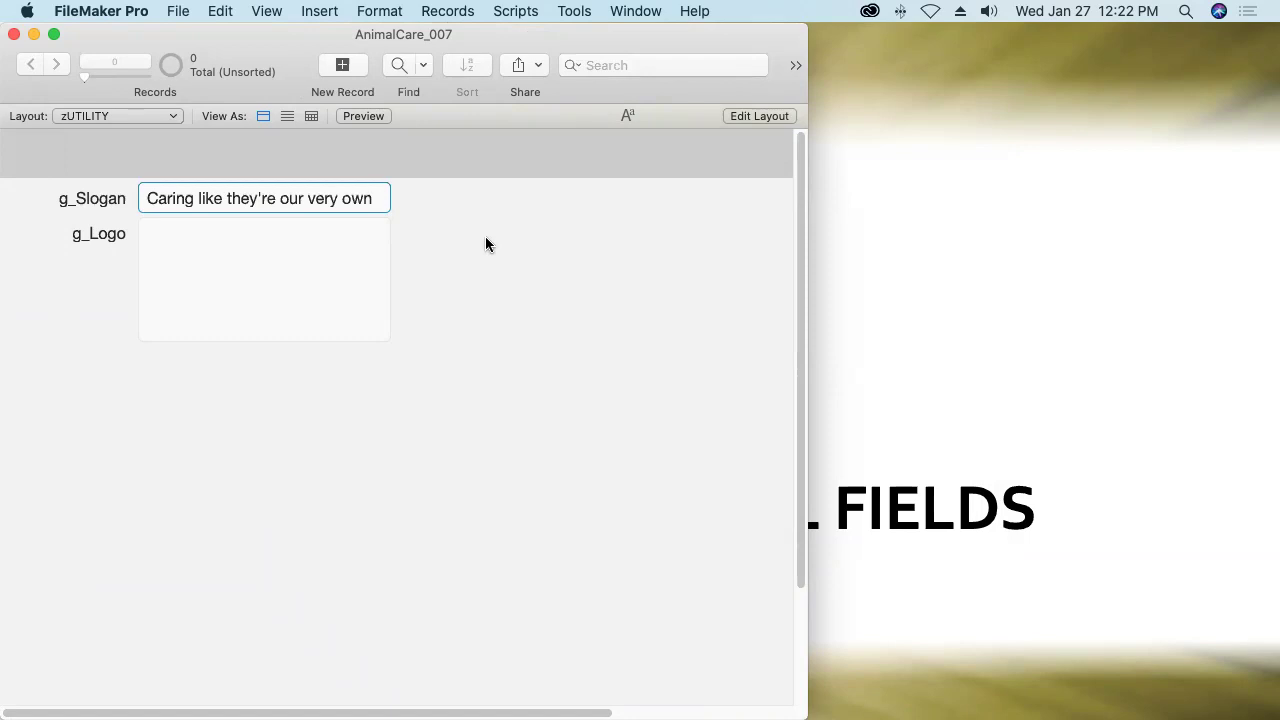
left_click(485, 237)
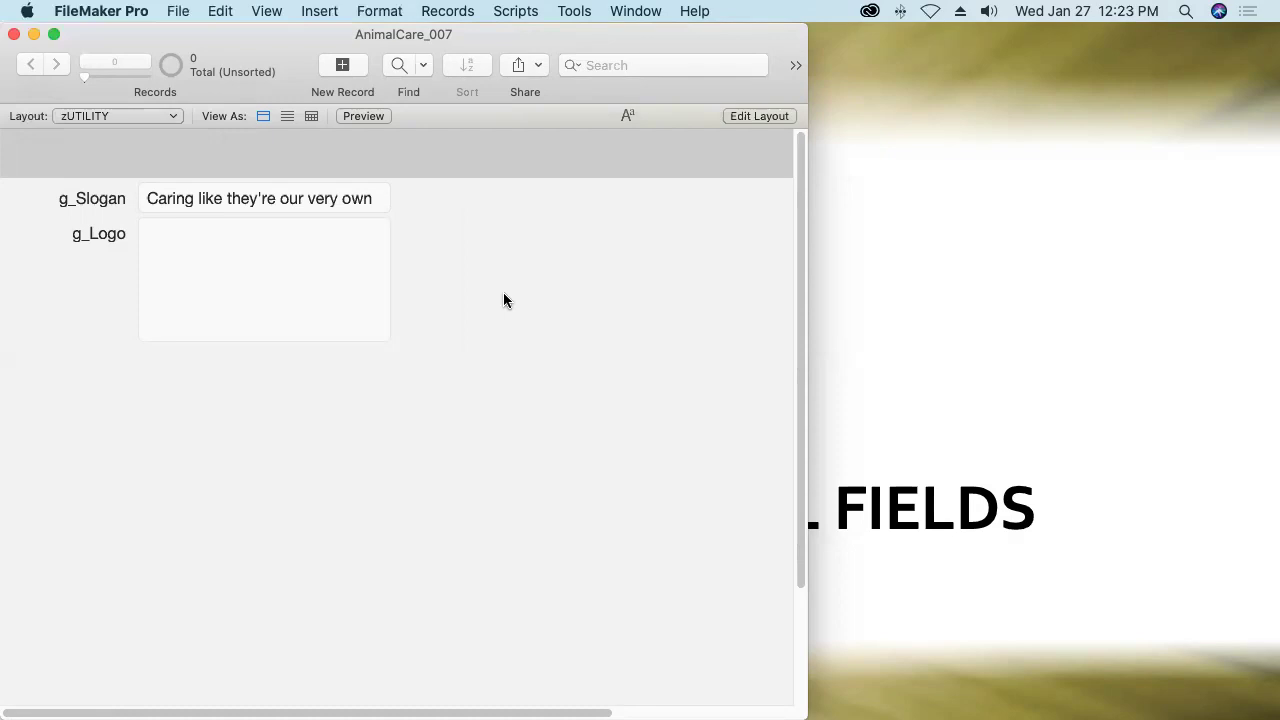
Switch to the ANIMAL_form_desktop layout in Layout mode.
left_click(132, 115)
mouse_move(115, 55)
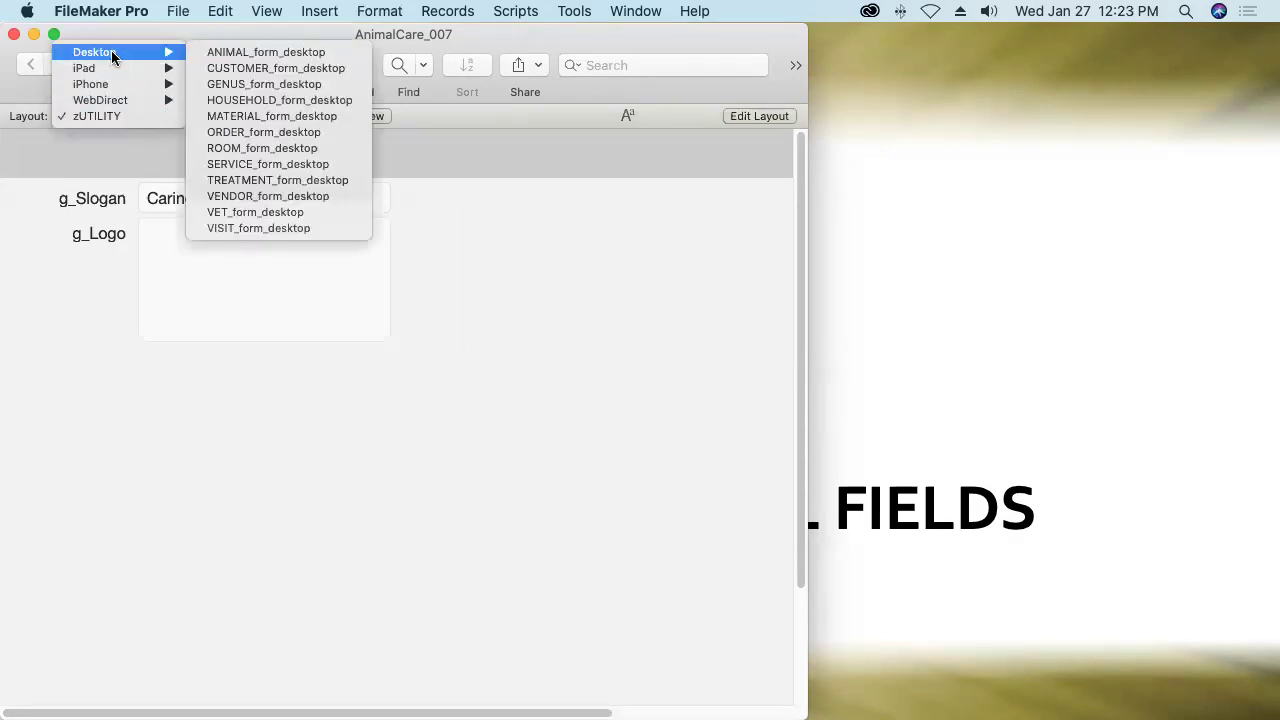
left_click(218, 53)
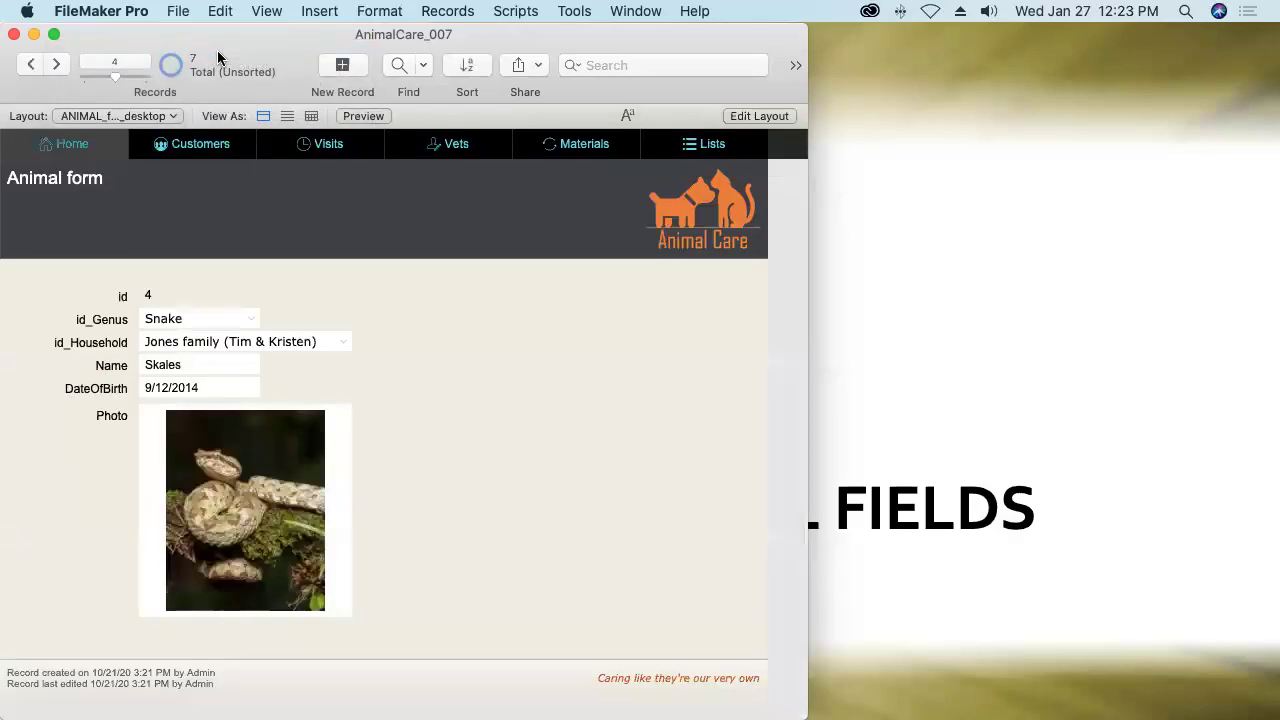
left_click(759, 116)
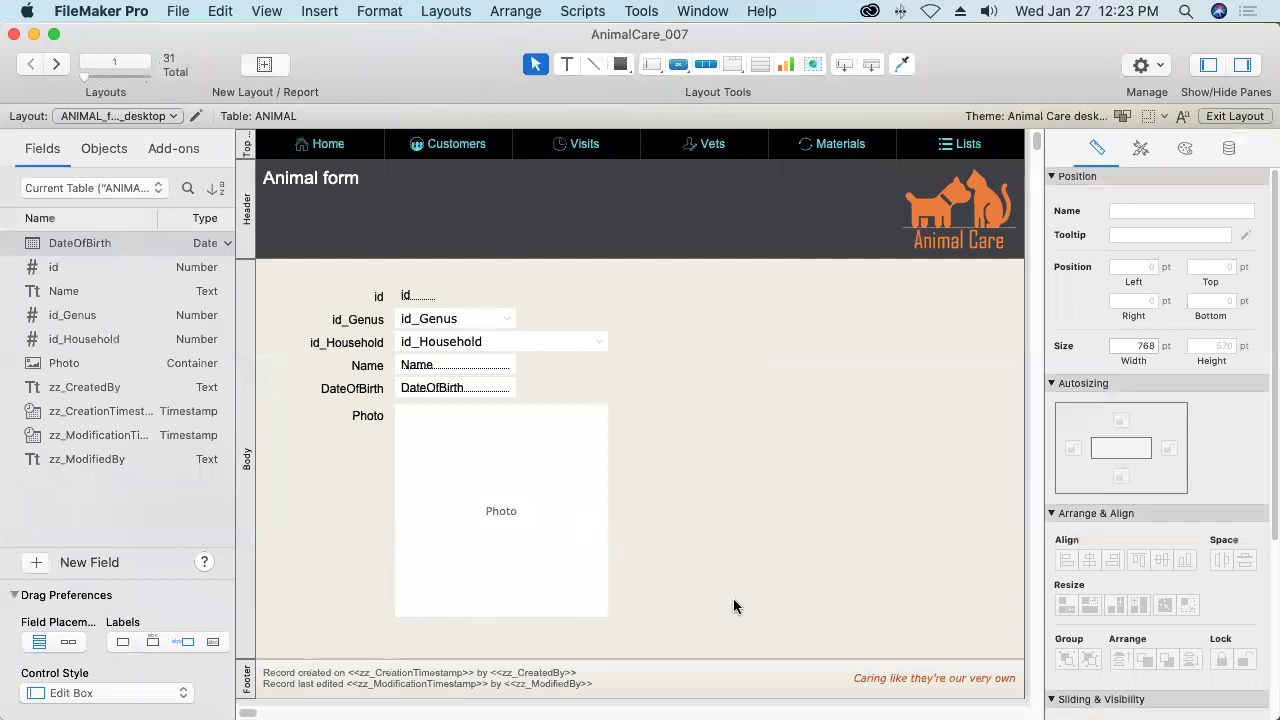
Replace the footer slogan text with a zUTILITY::g_Slogan merge field.
left_click(900, 680)
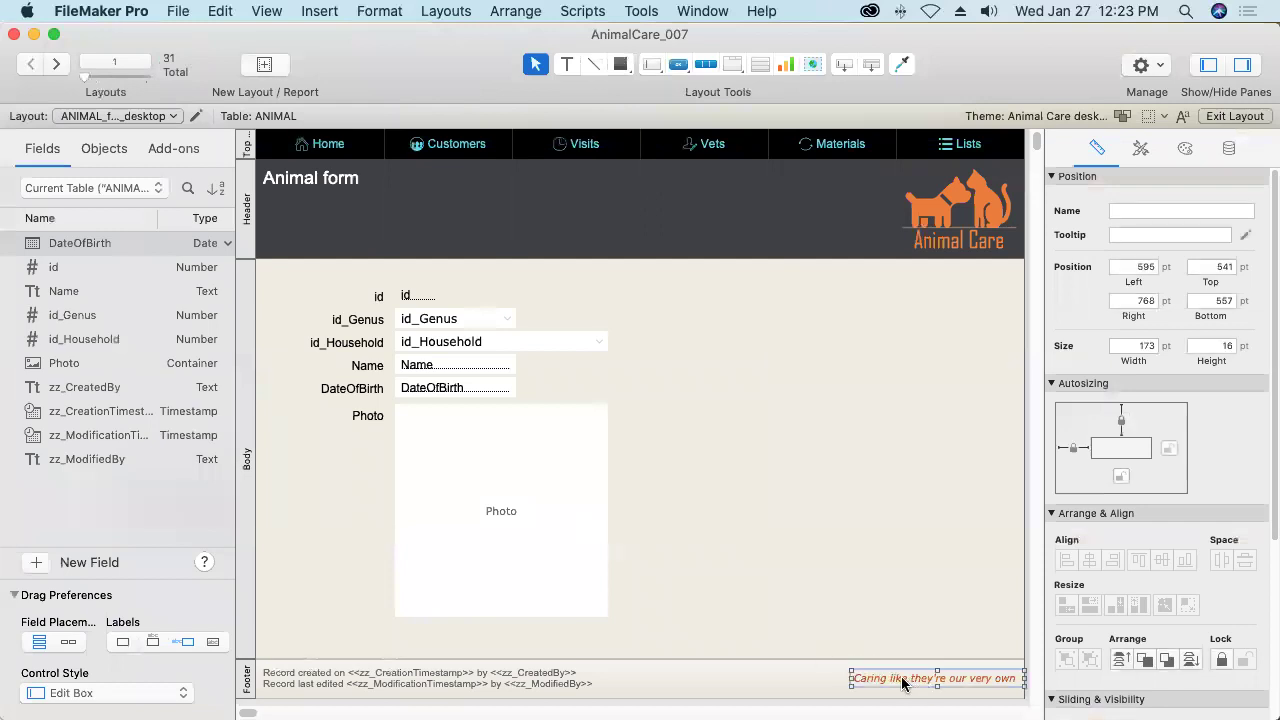
triple_click(902, 680)
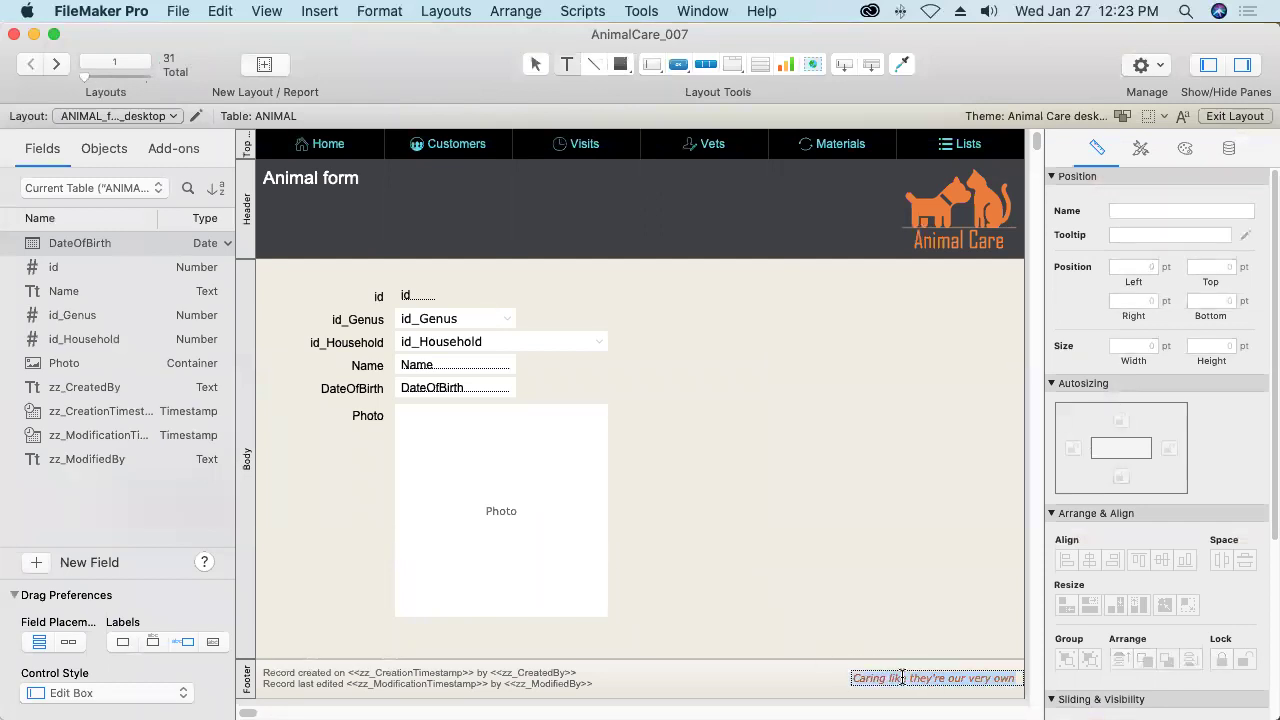
left_click(311, 12)
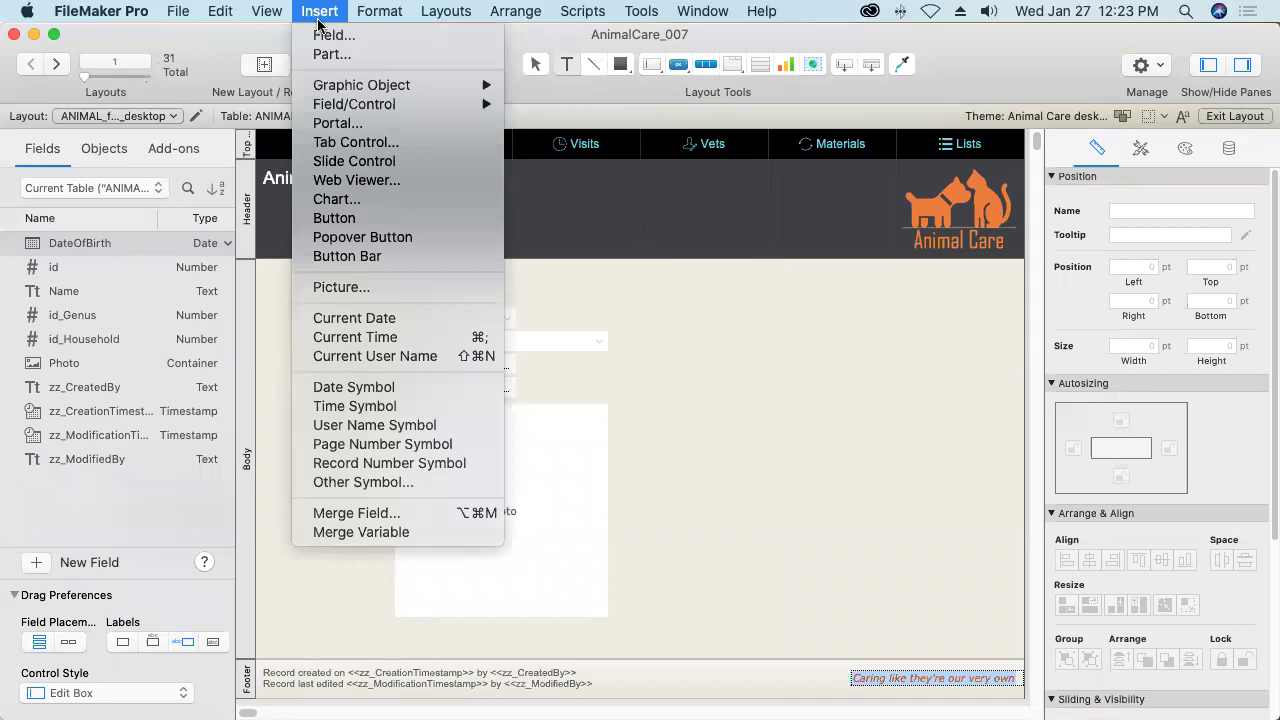
left_click(414, 521)
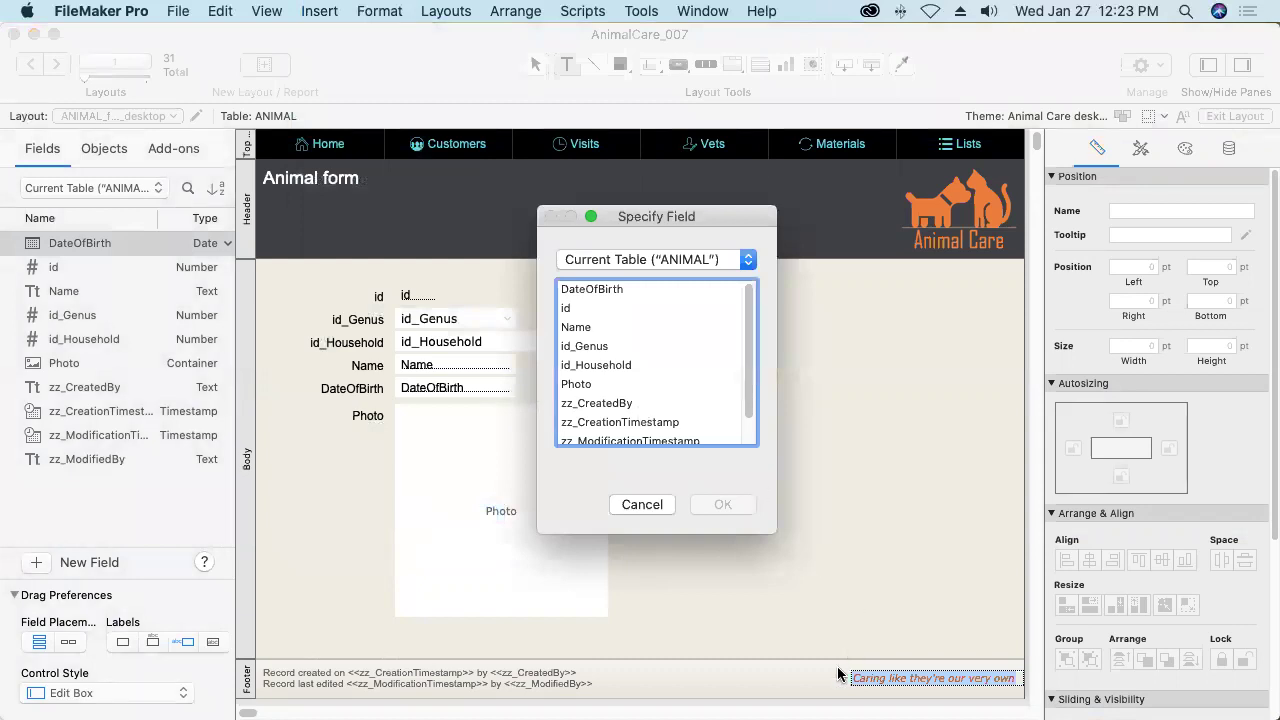
left_click(677, 261)
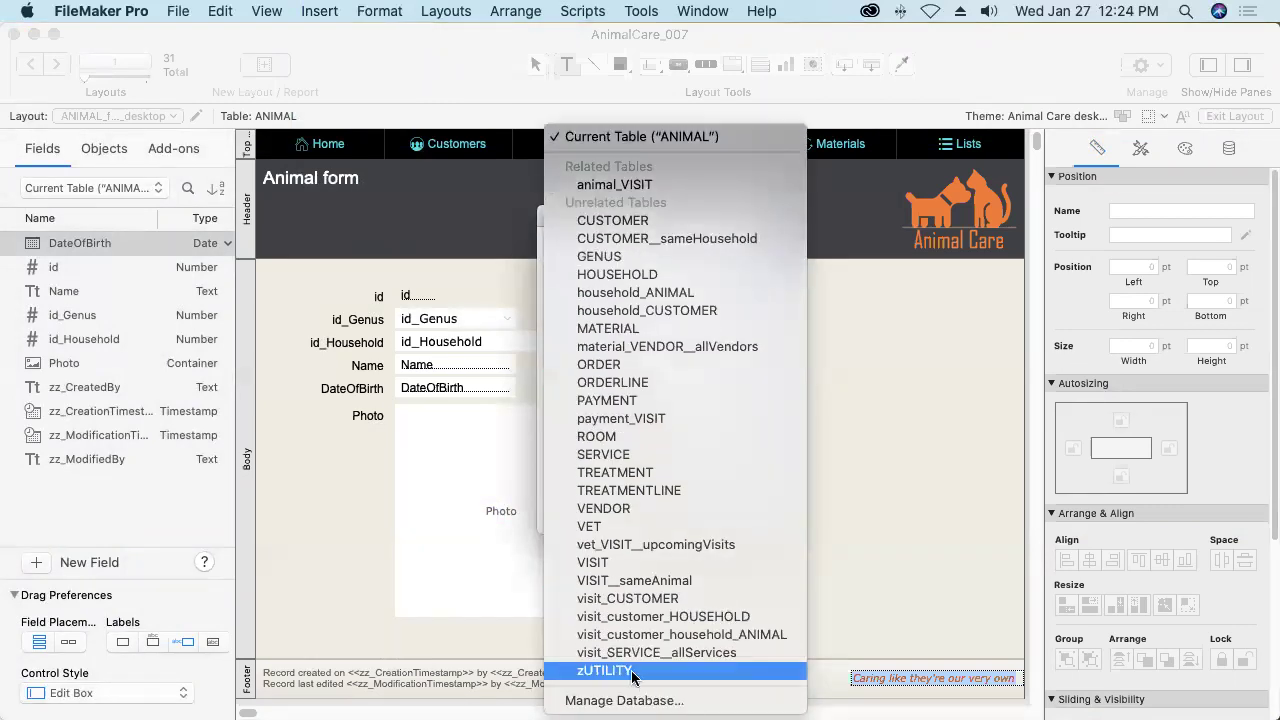
left_click(633, 672)
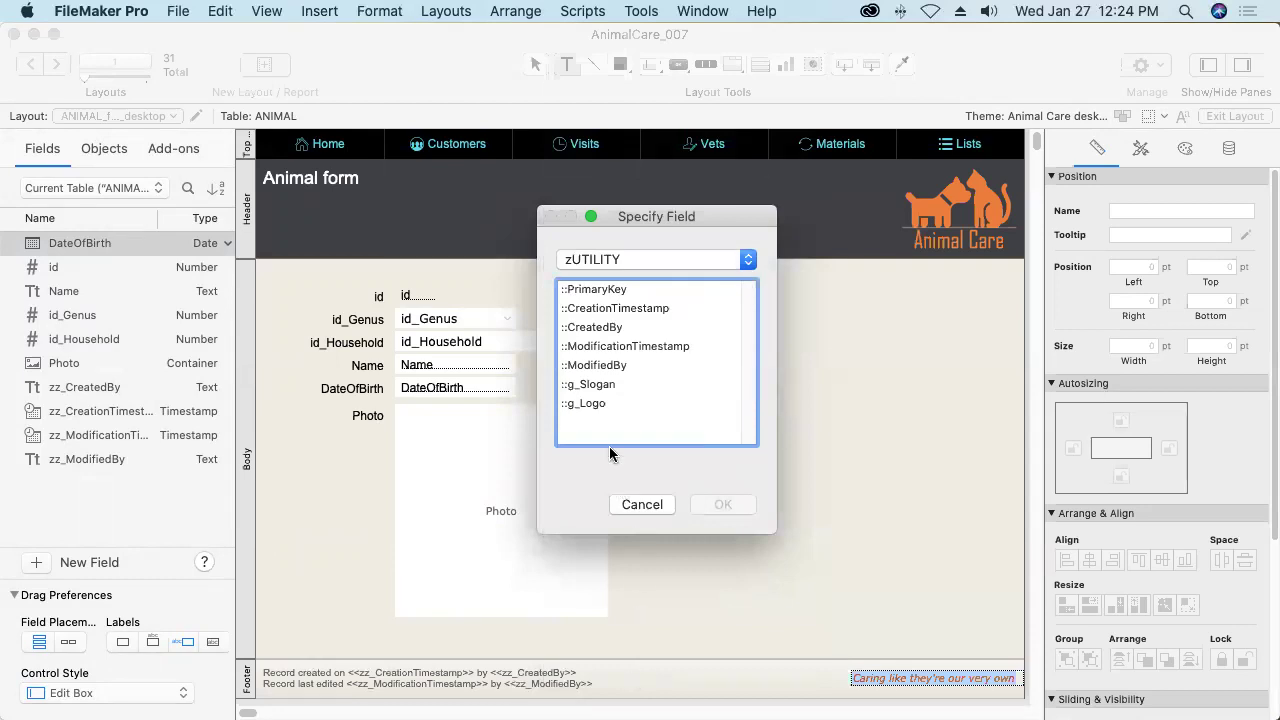
left_click(603, 387)
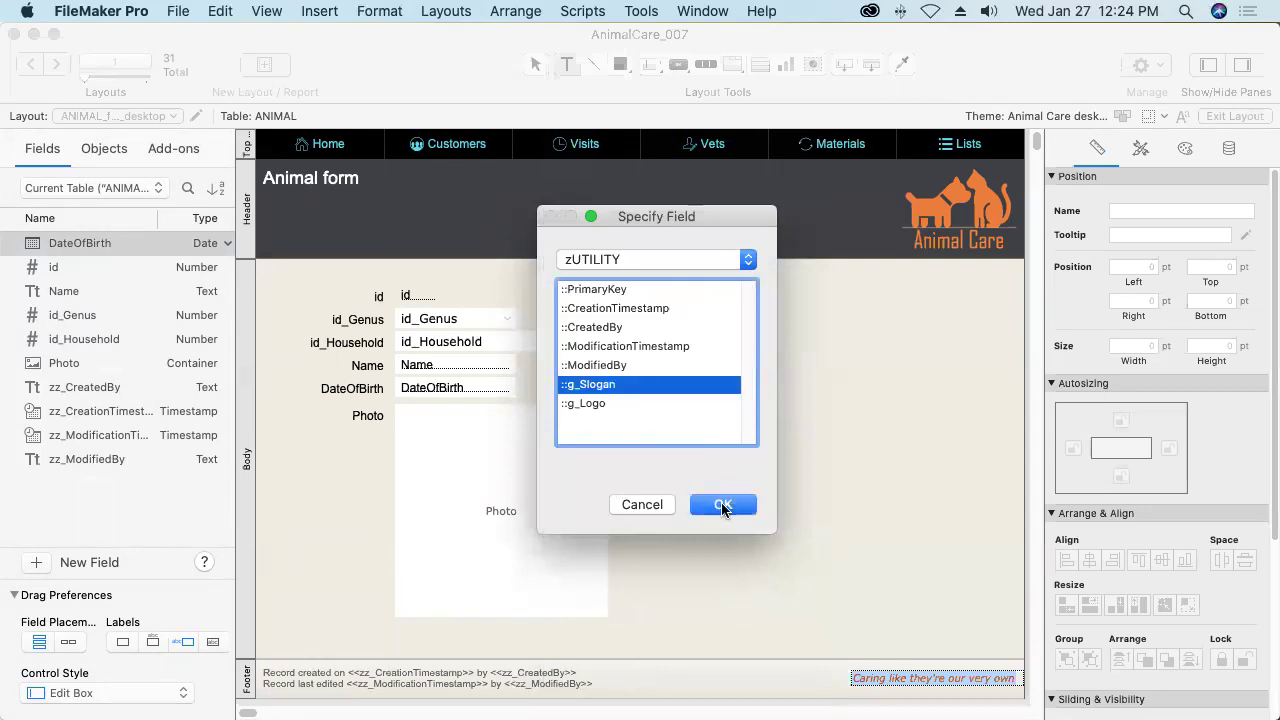
left_click(723, 506)
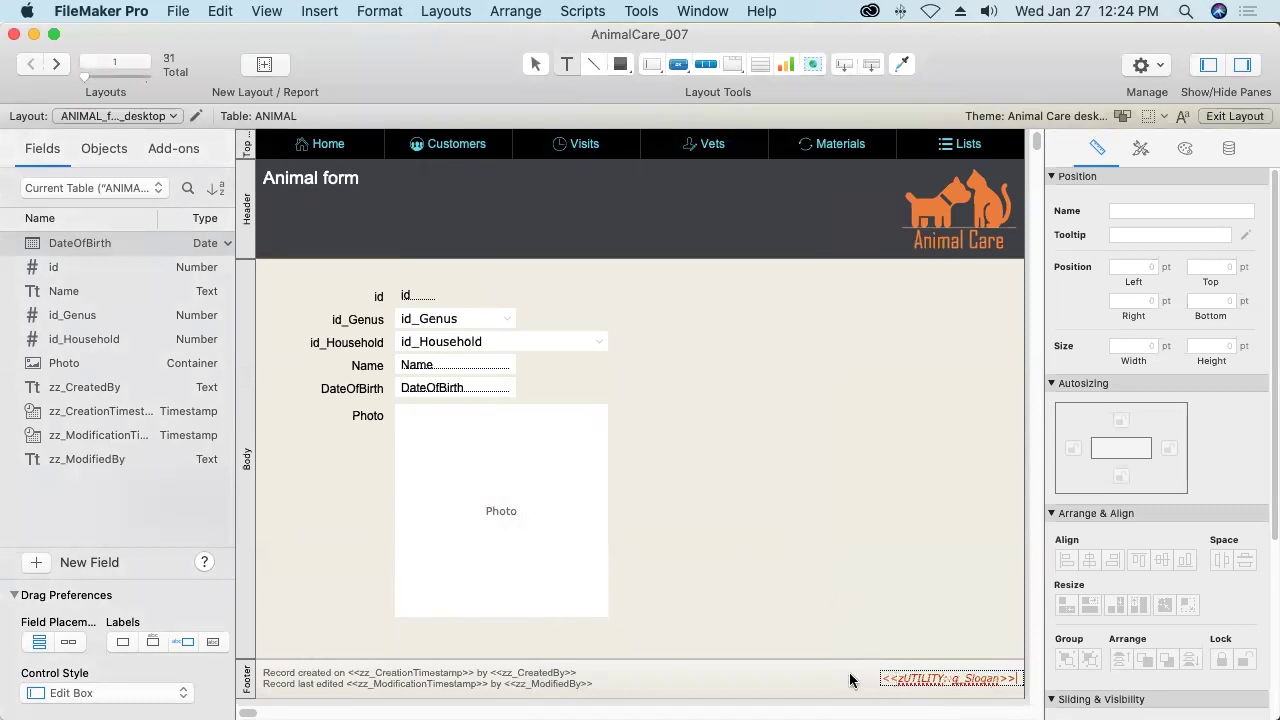
key("Escape")
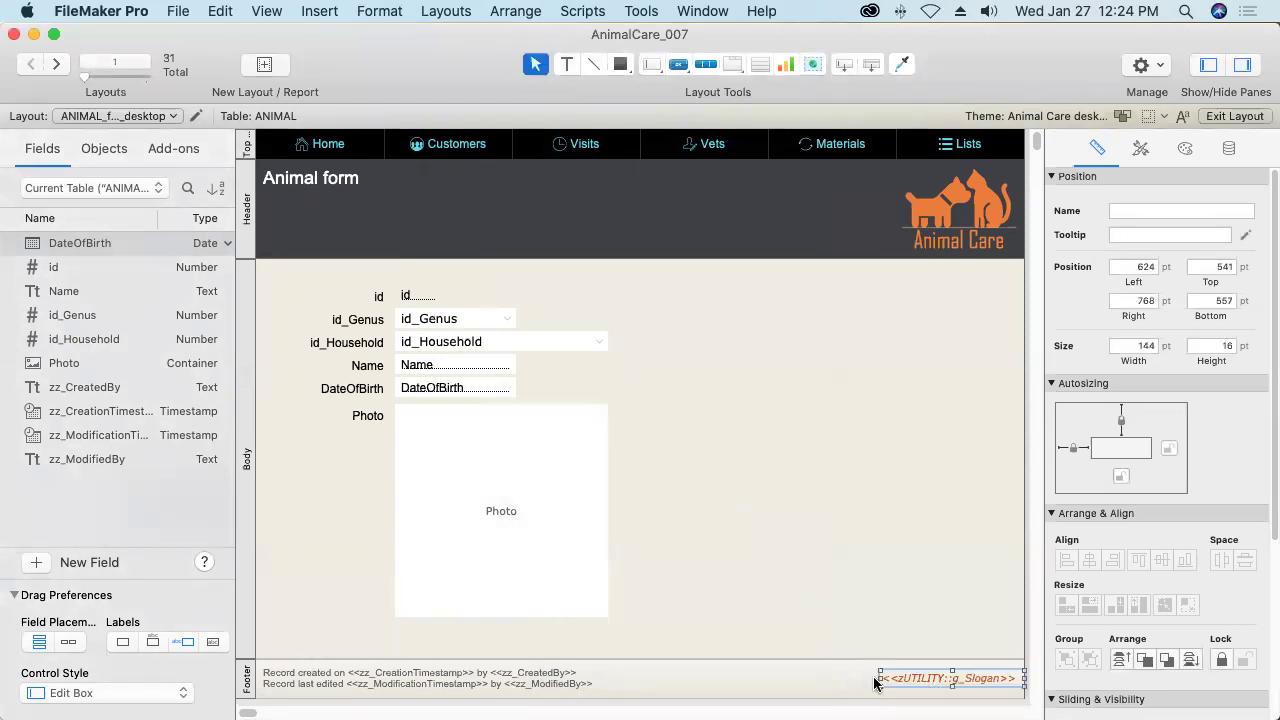
Widen the slogan merge field leftward and place zUTILITY::g_Logo near the header logo.
left_click_drag(874, 678, 672, 678)
left_click(997, 243)
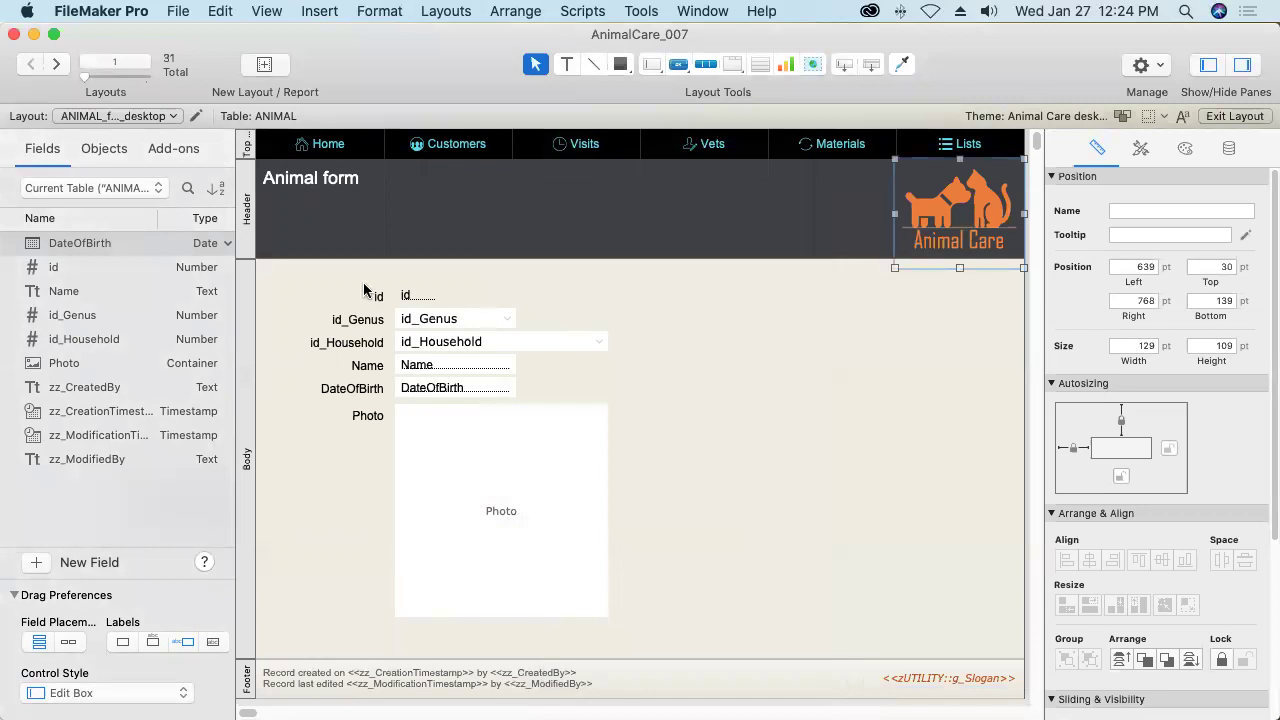
left_click(109, 190)
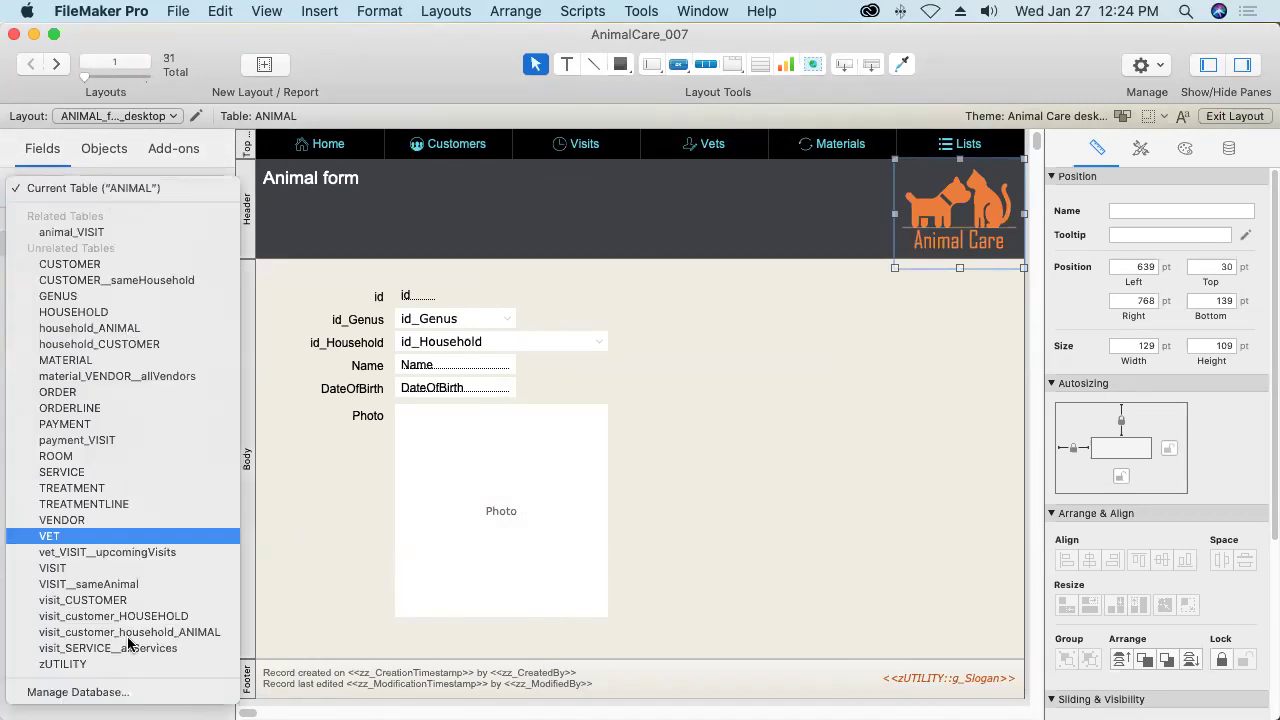
left_click(100, 664)
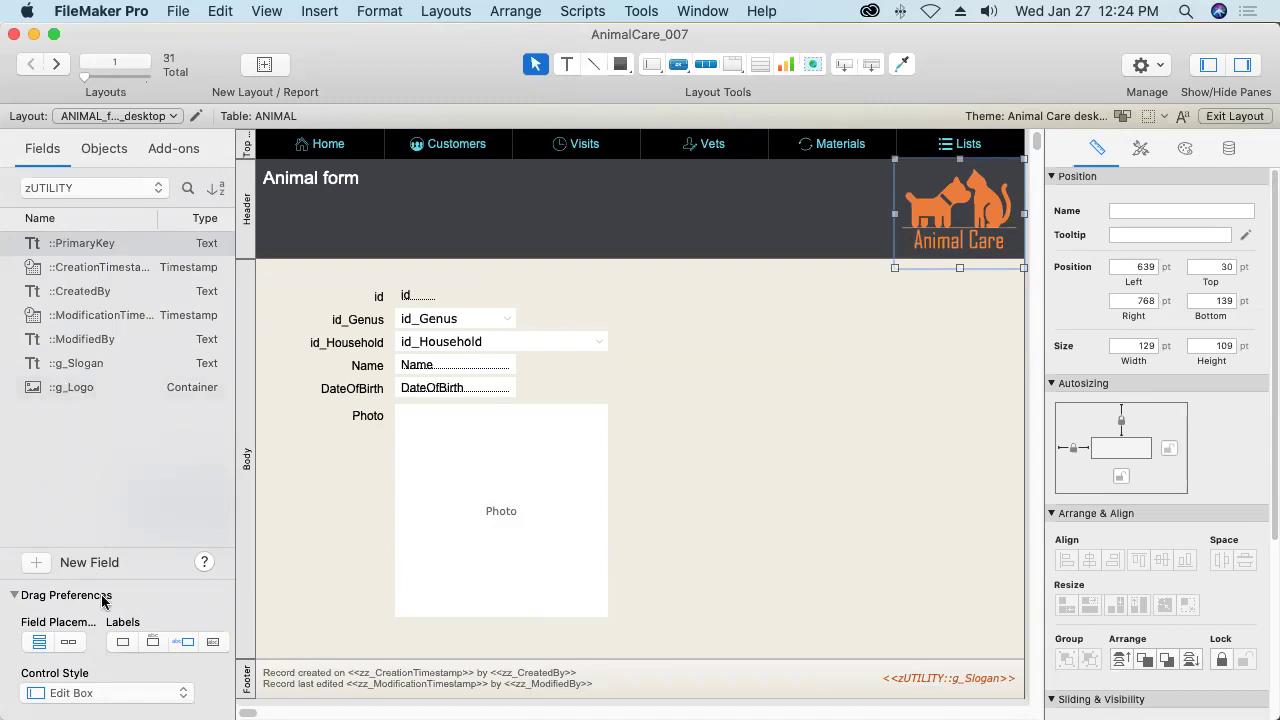
left_click_drag(60, 389, 647, 213)
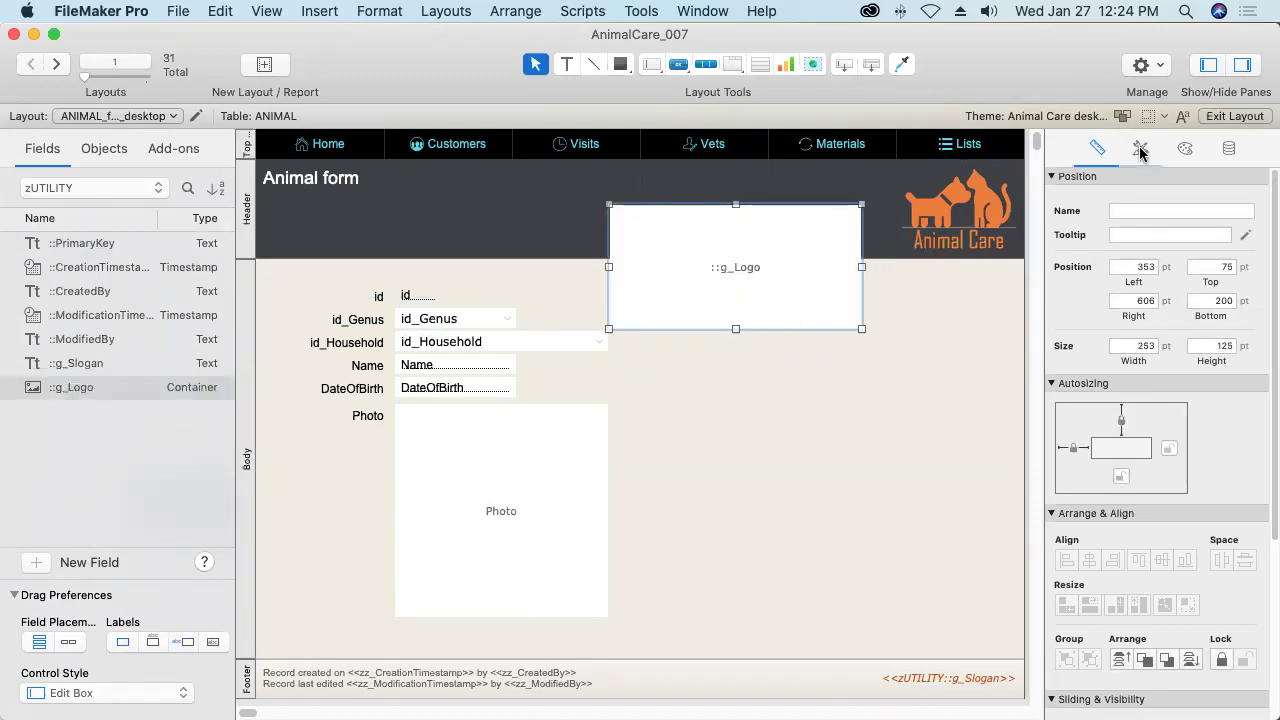
Apply the Minimal Container style to g_Logo with no fill and no border line.
left_click(1184, 150)
left_click(1141, 150)
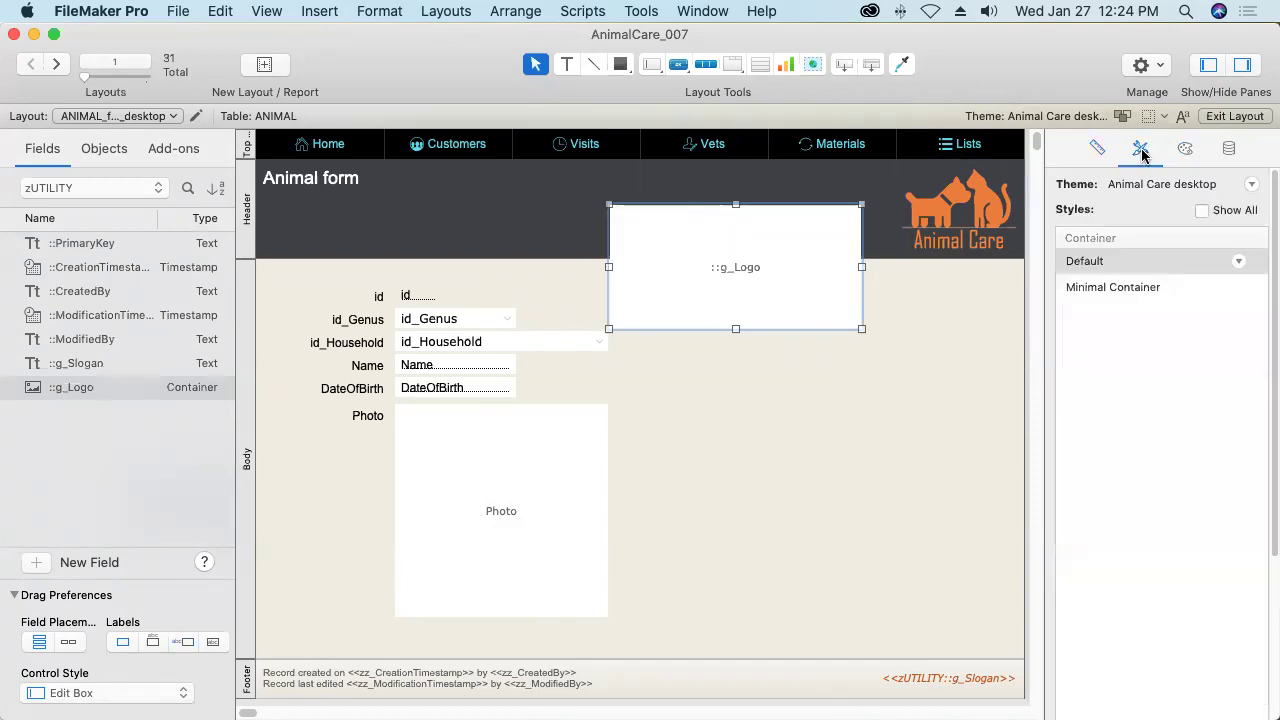
left_click(1124, 289)
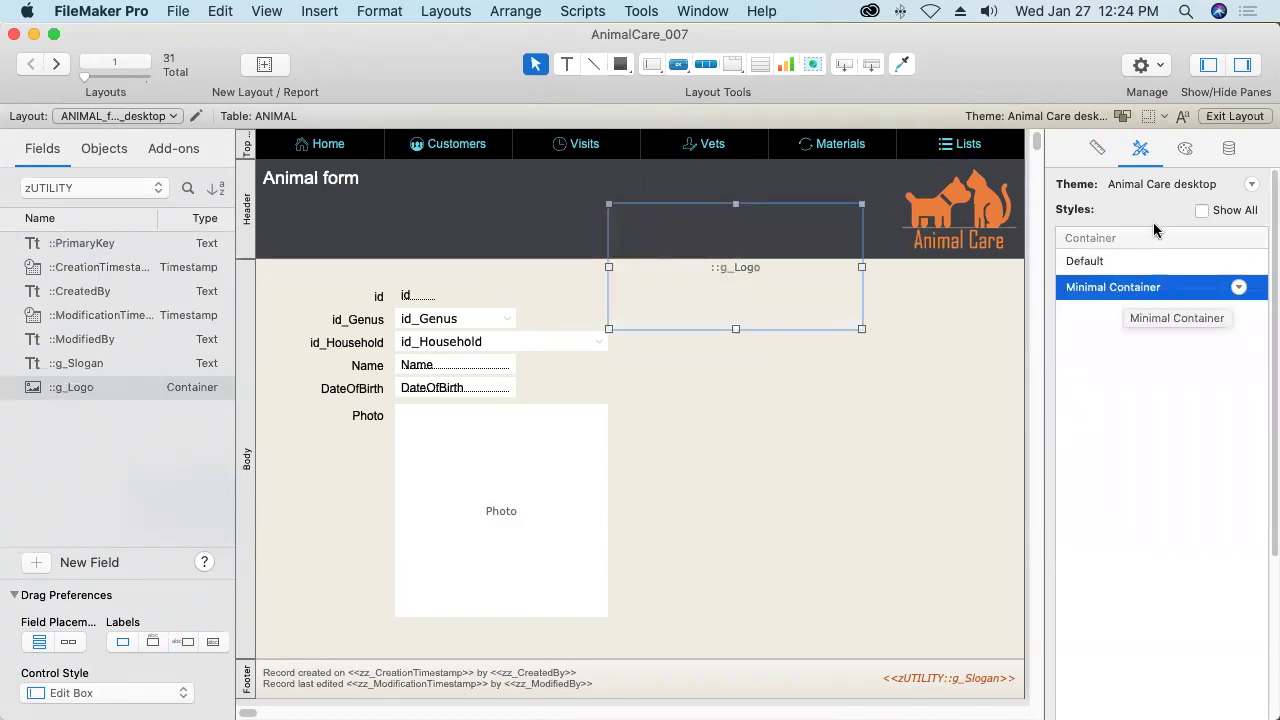
left_click(1186, 150)
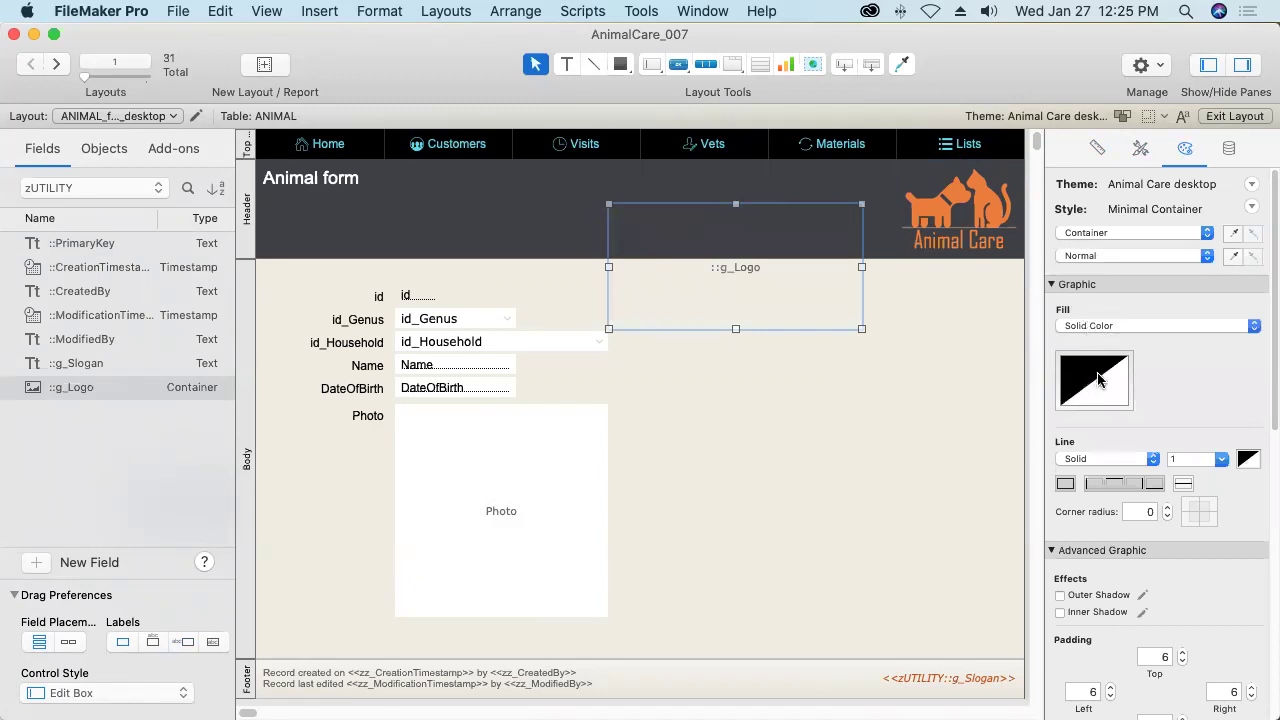
left_click(1097, 327)
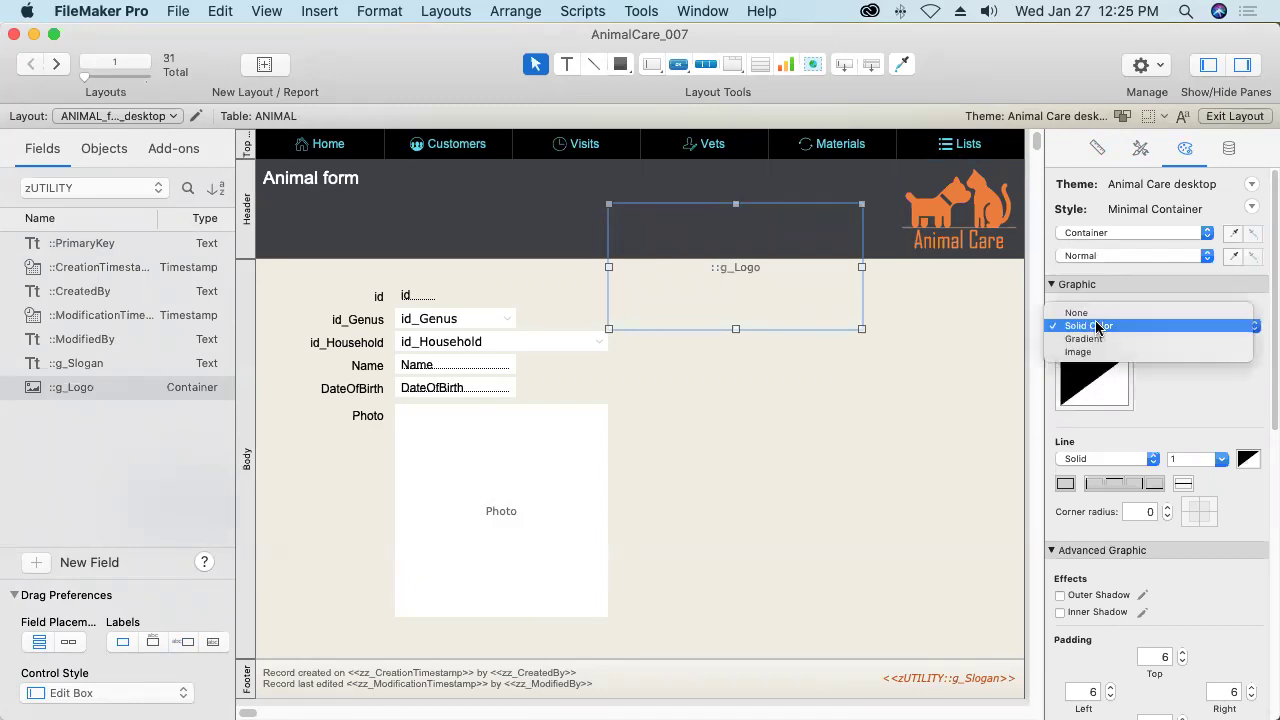
left_click(1093, 312)
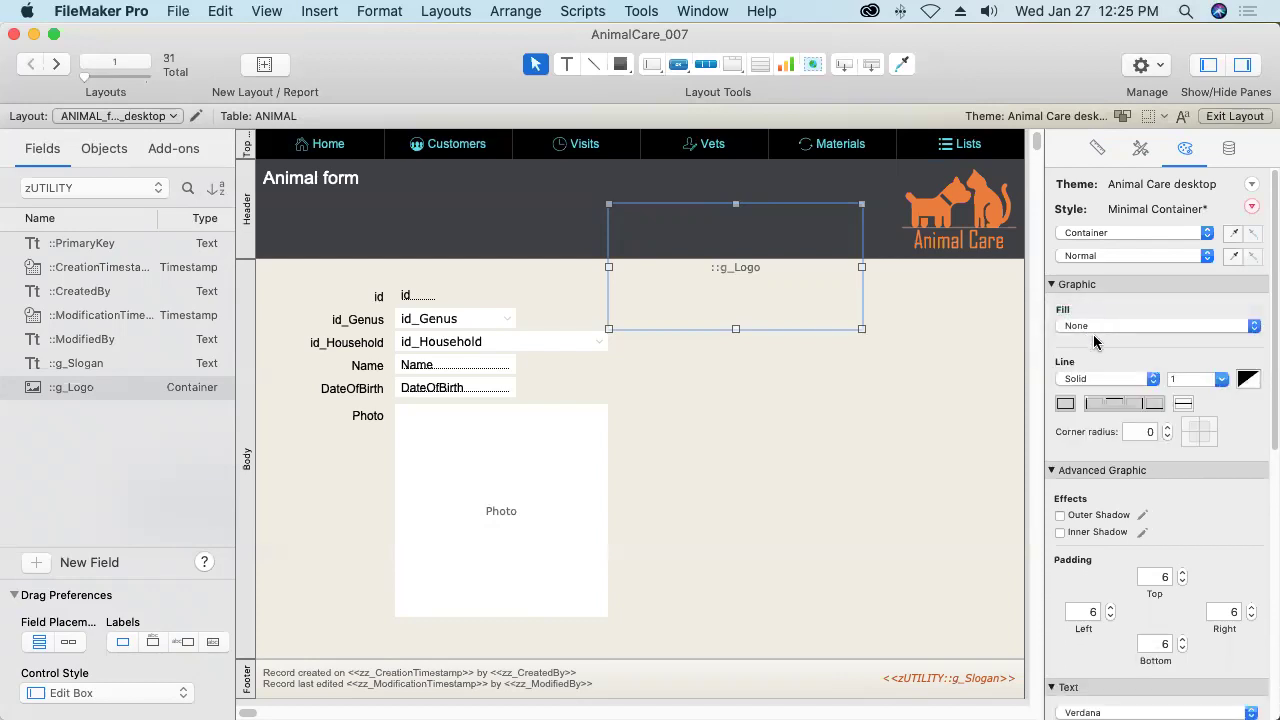
left_click(1065, 405)
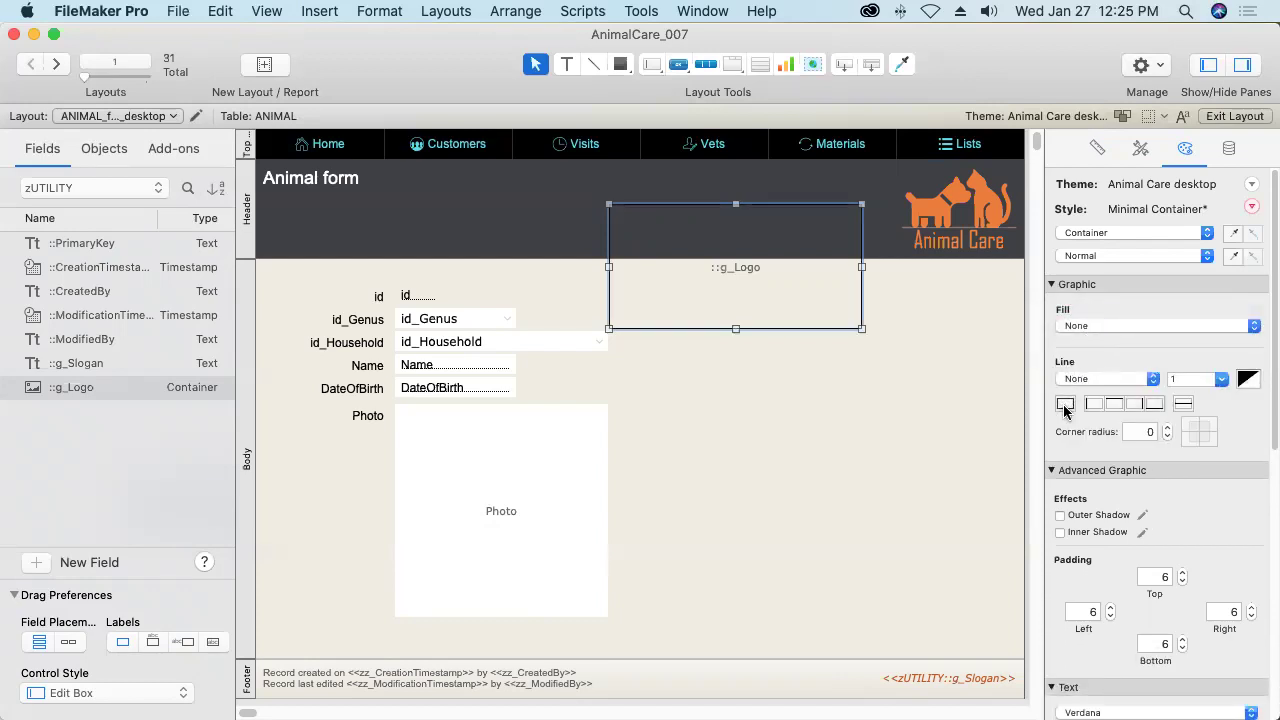
Set g_Logo's top, left, right and bottom padding to 0.
left_click(1157, 577)
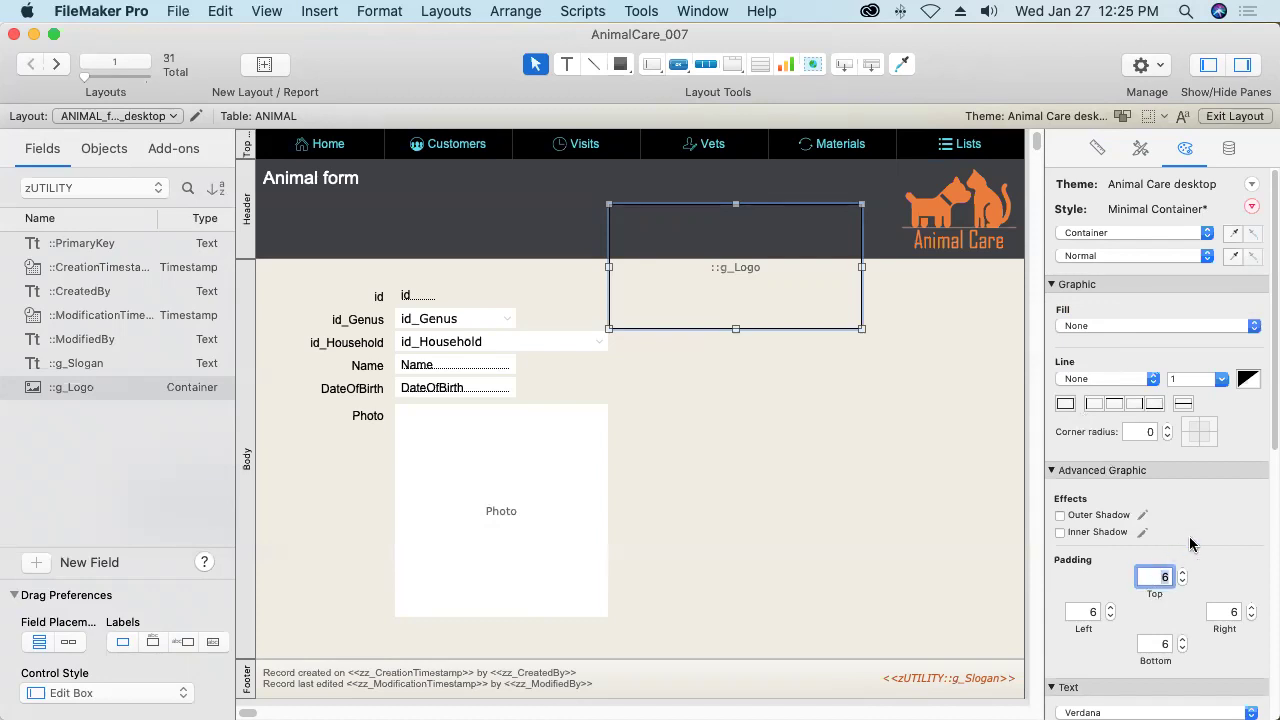
type("0")
key("Tab")
type("0")
key("Tab")
type("0")
key("Tab")
type("0")
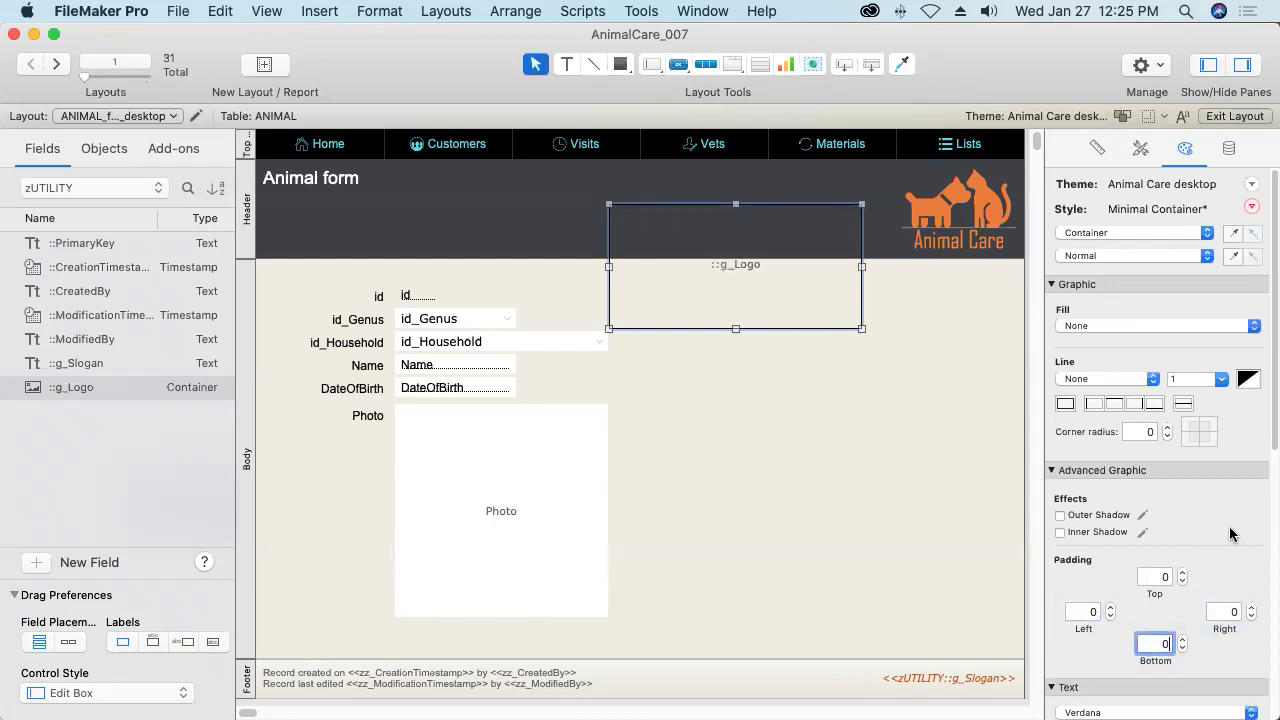
Save the g_Logo container's formatting as a new style named Container: Logo.
left_click(1252, 207)
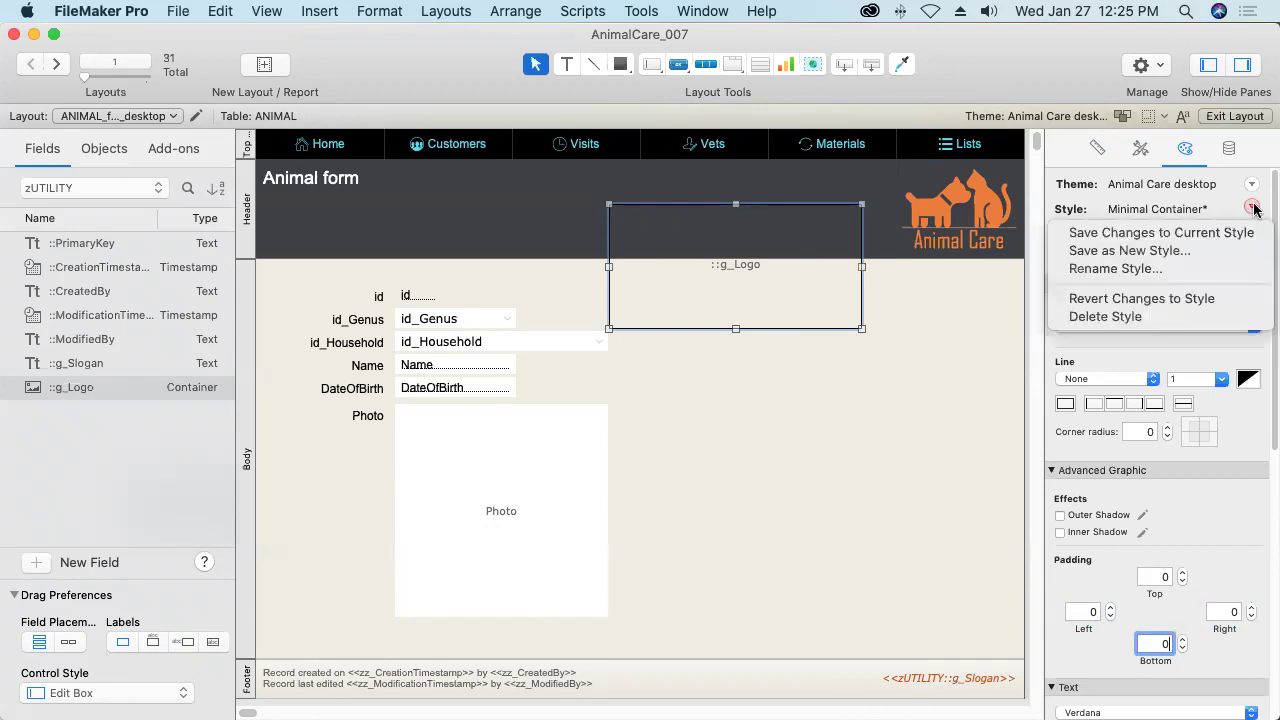
left_click(1172, 251)
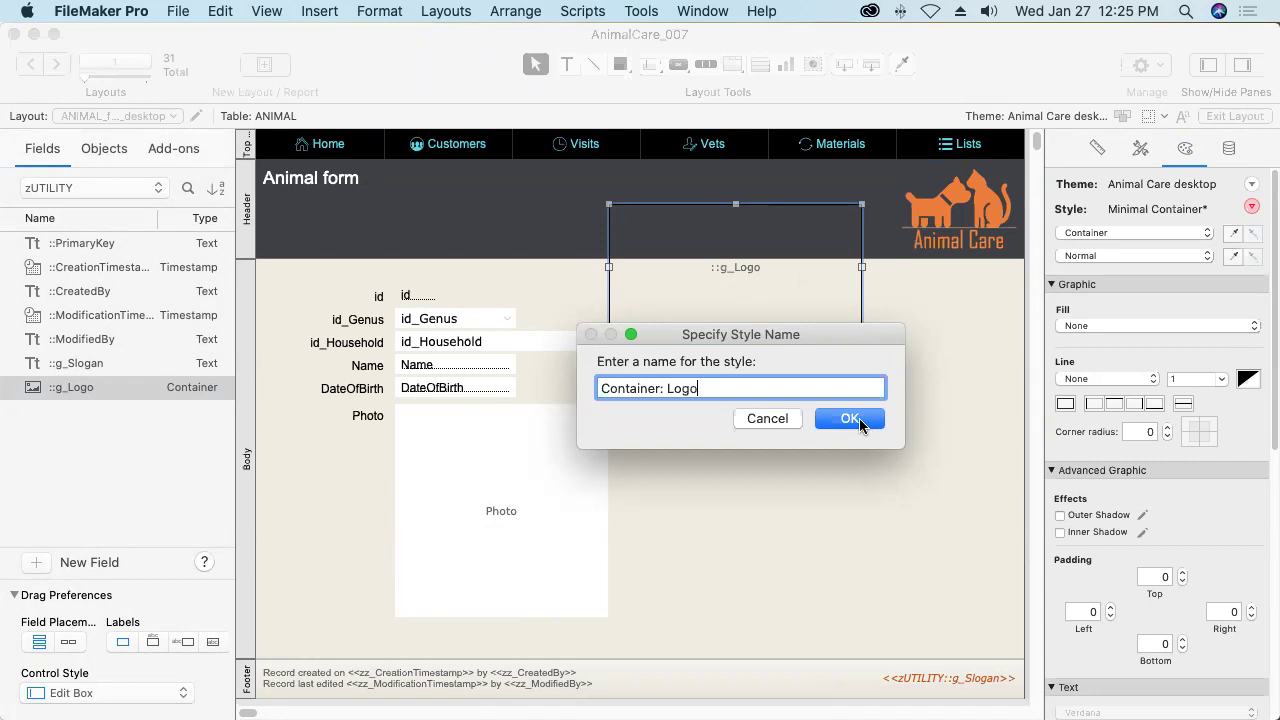
left_click(849, 418)
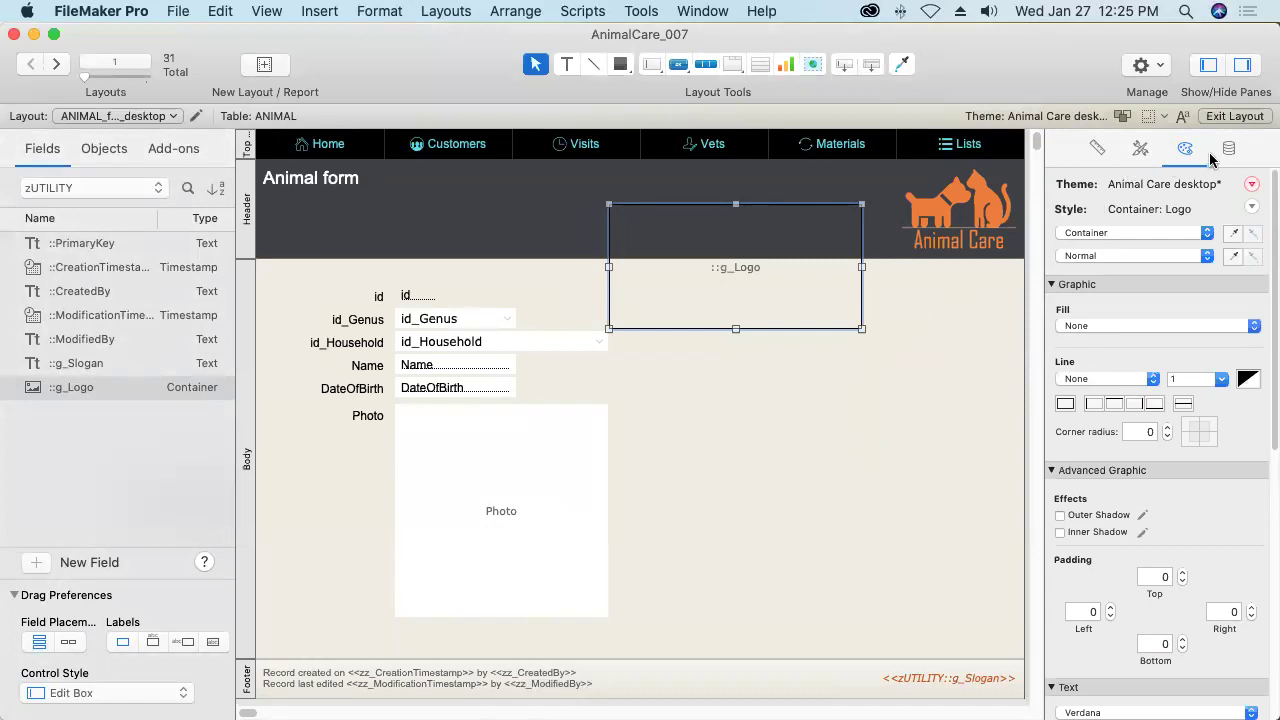
Save the new style into the Animal Care desktop theme.
left_click(1252, 186)
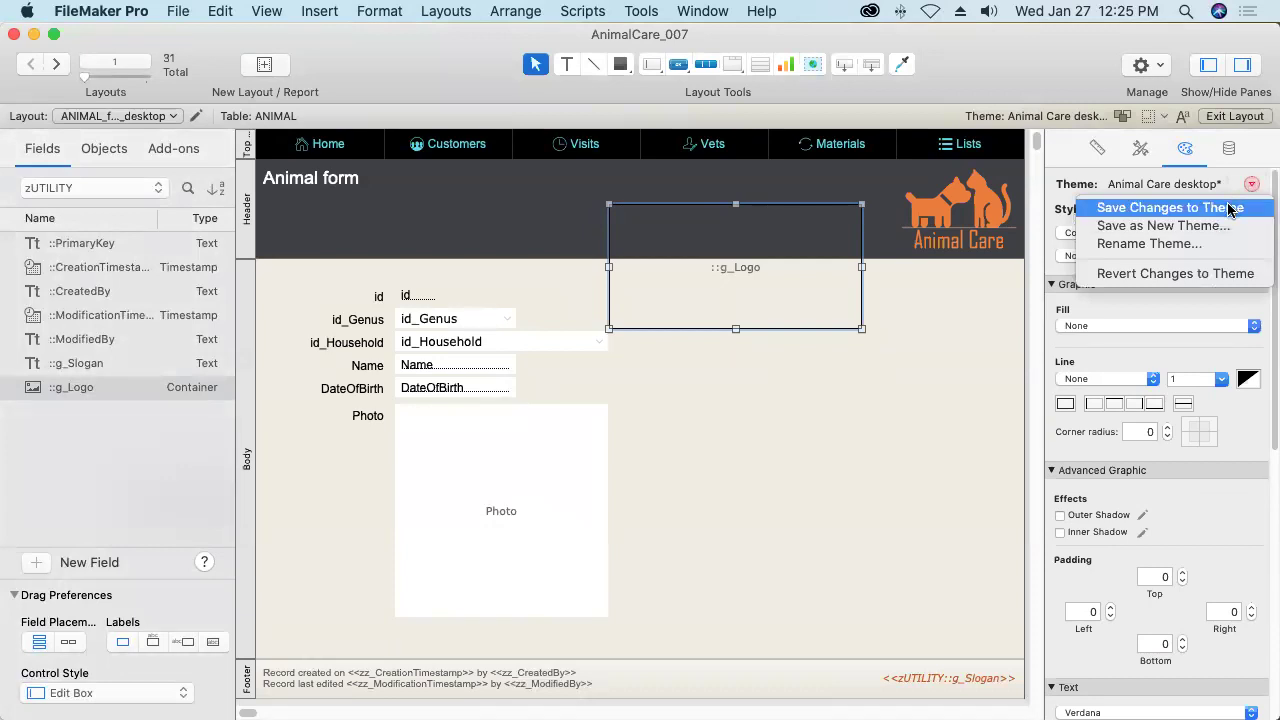
left_click(1228, 208)
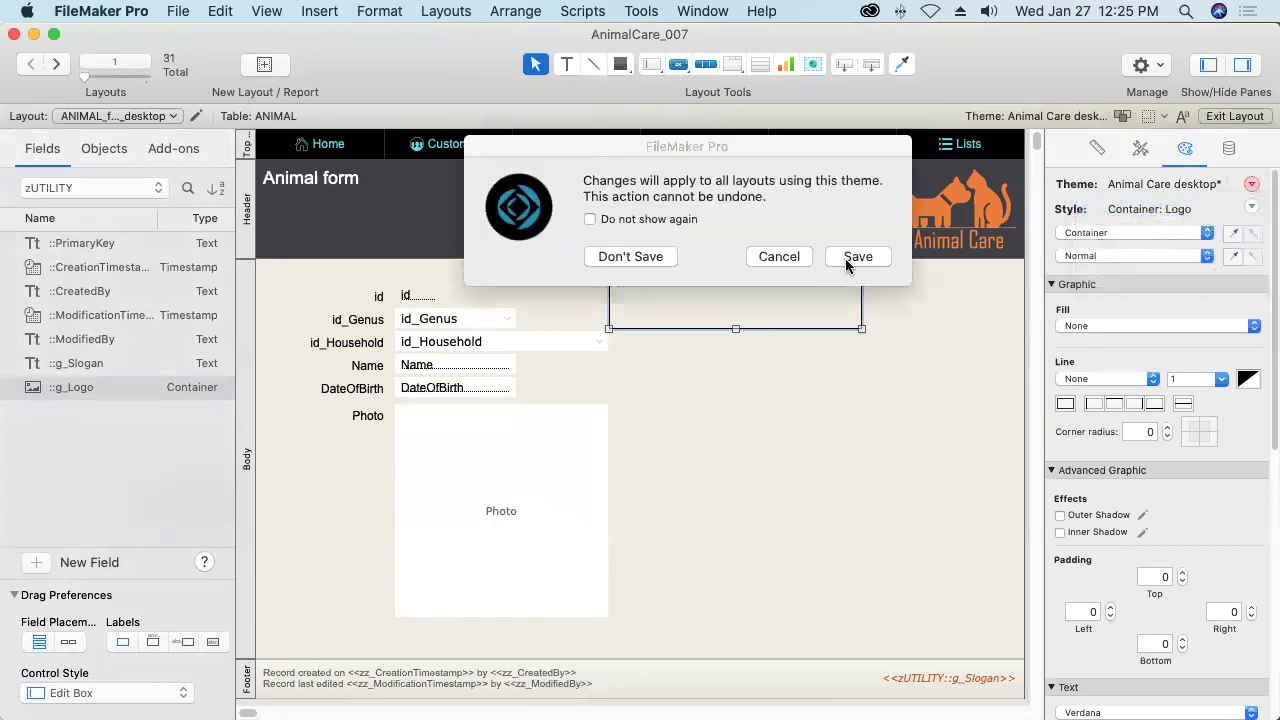
left_click(857, 259)
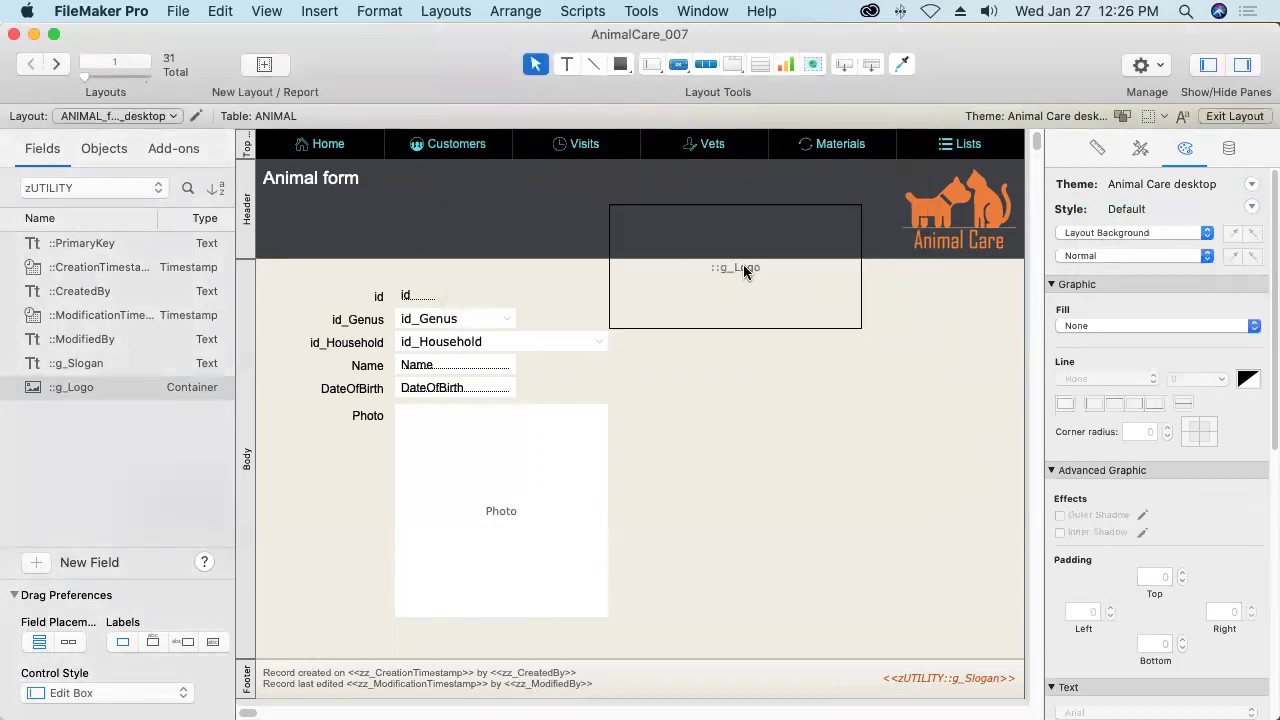
Turn off Browse Mode and Find Mode field entry for the g_Logo container.
left_click(743, 264)
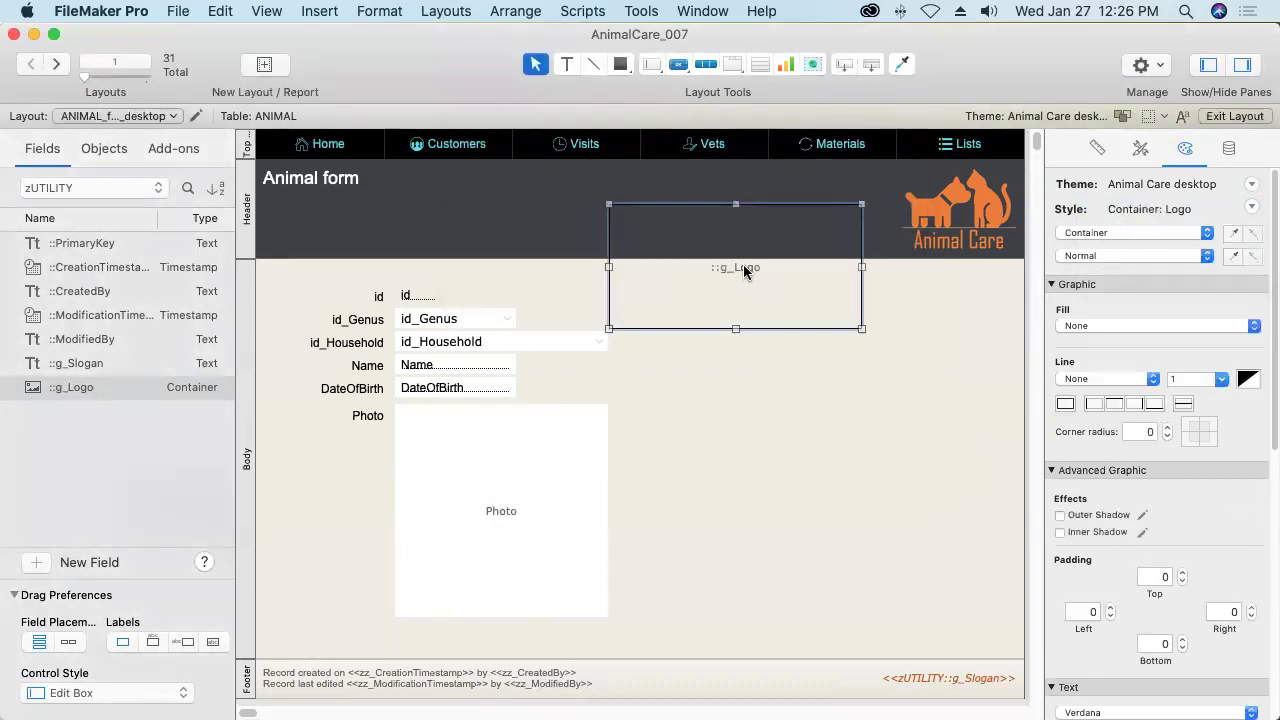
left_click(1229, 148)
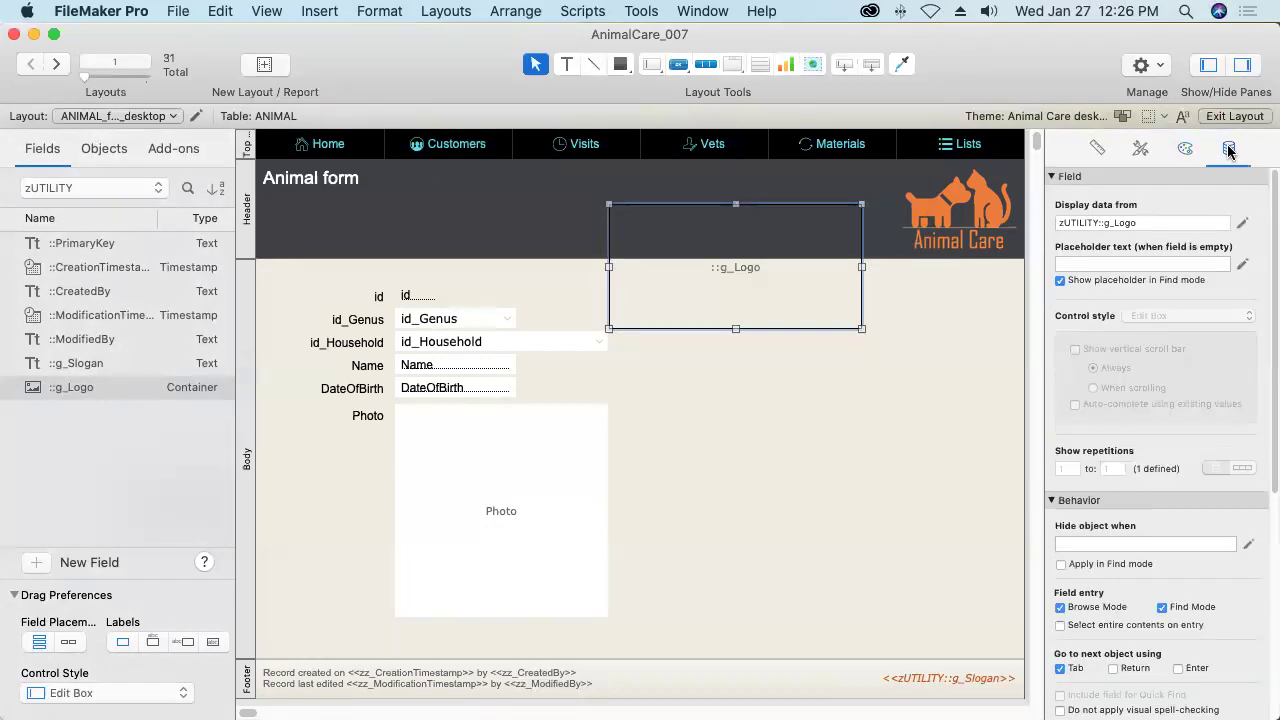
left_click(1060, 607)
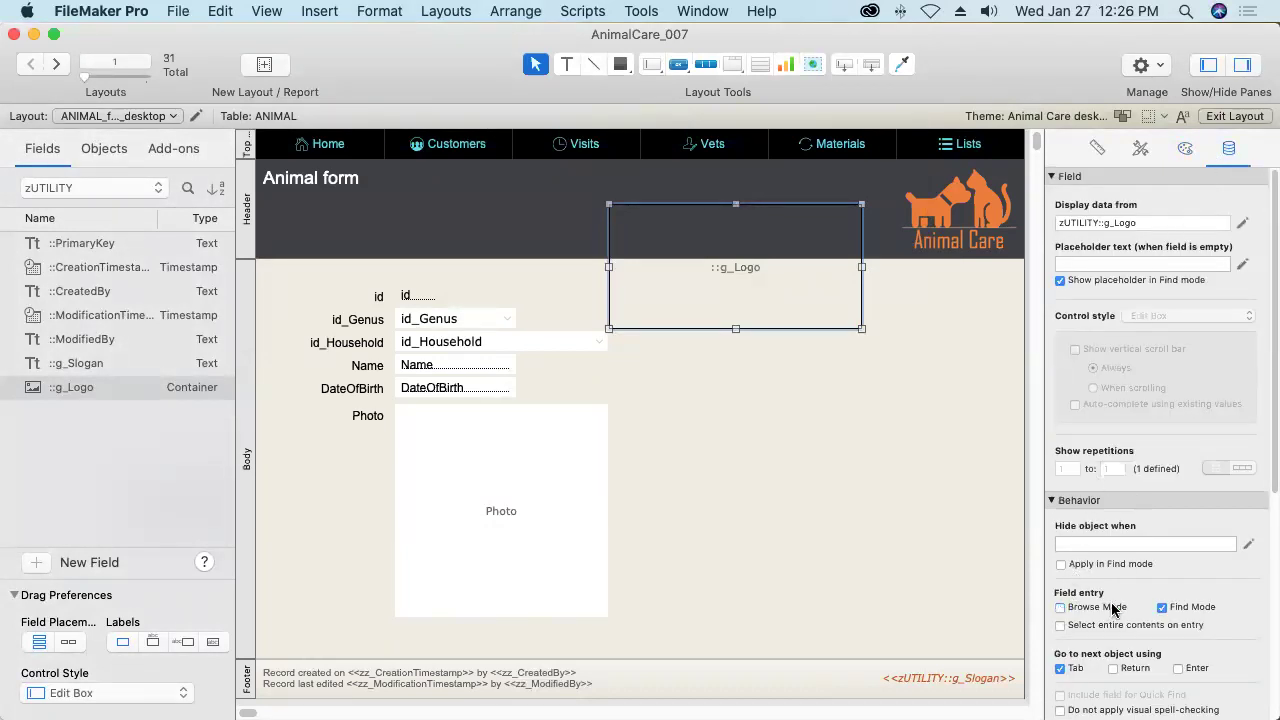
left_click(1162, 607)
left_click(1186, 150)
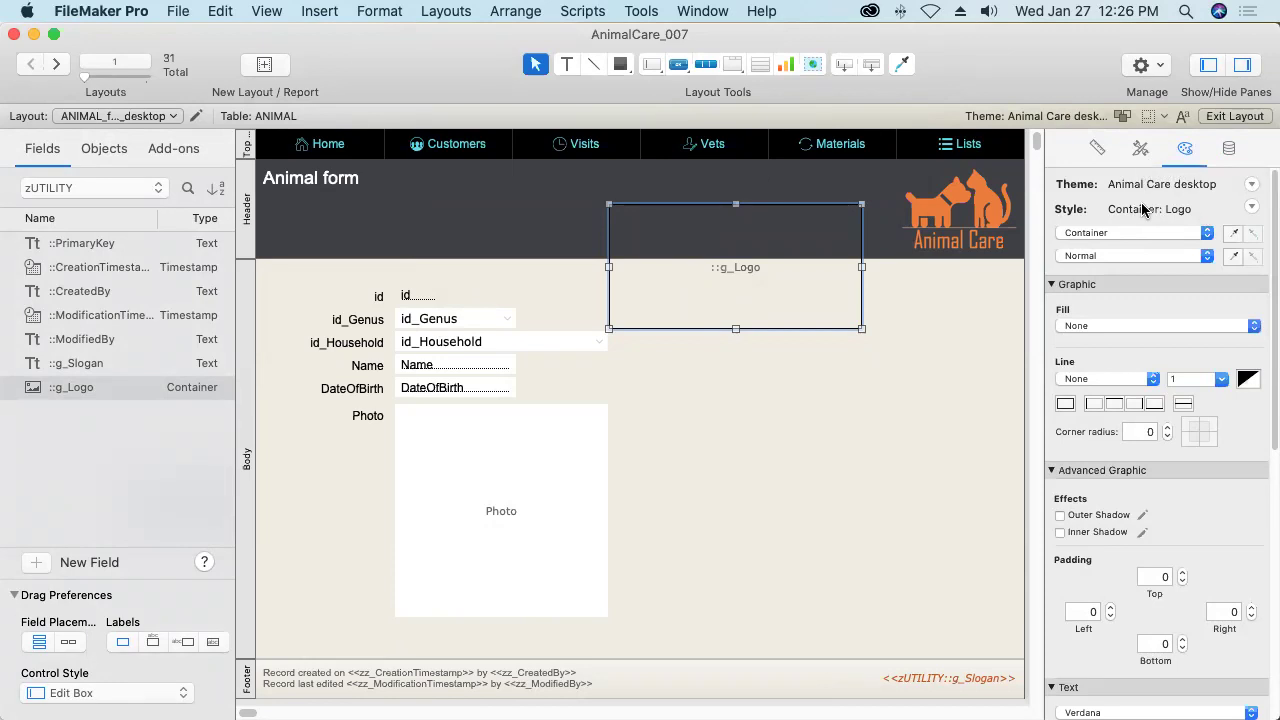
left_click(1231, 149)
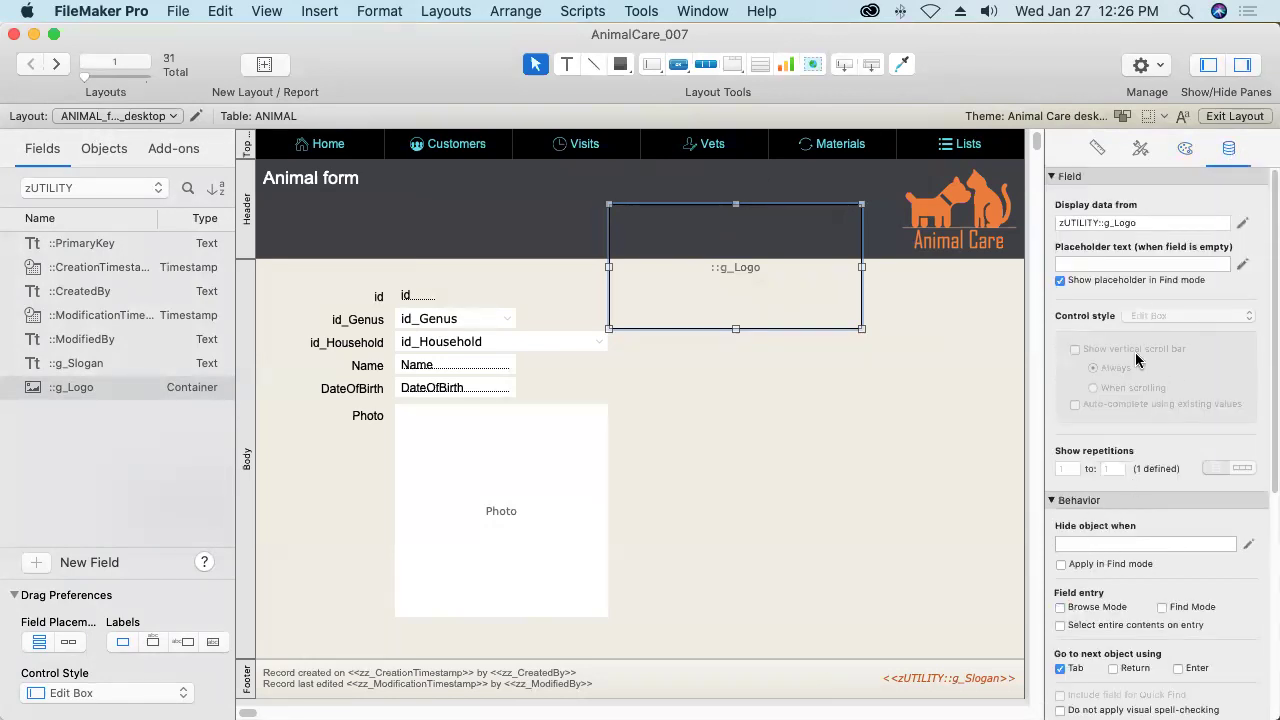
Resize g_Logo to the header logo's 129 × 109 pt and align their top and right edges.
left_click(1097, 149)
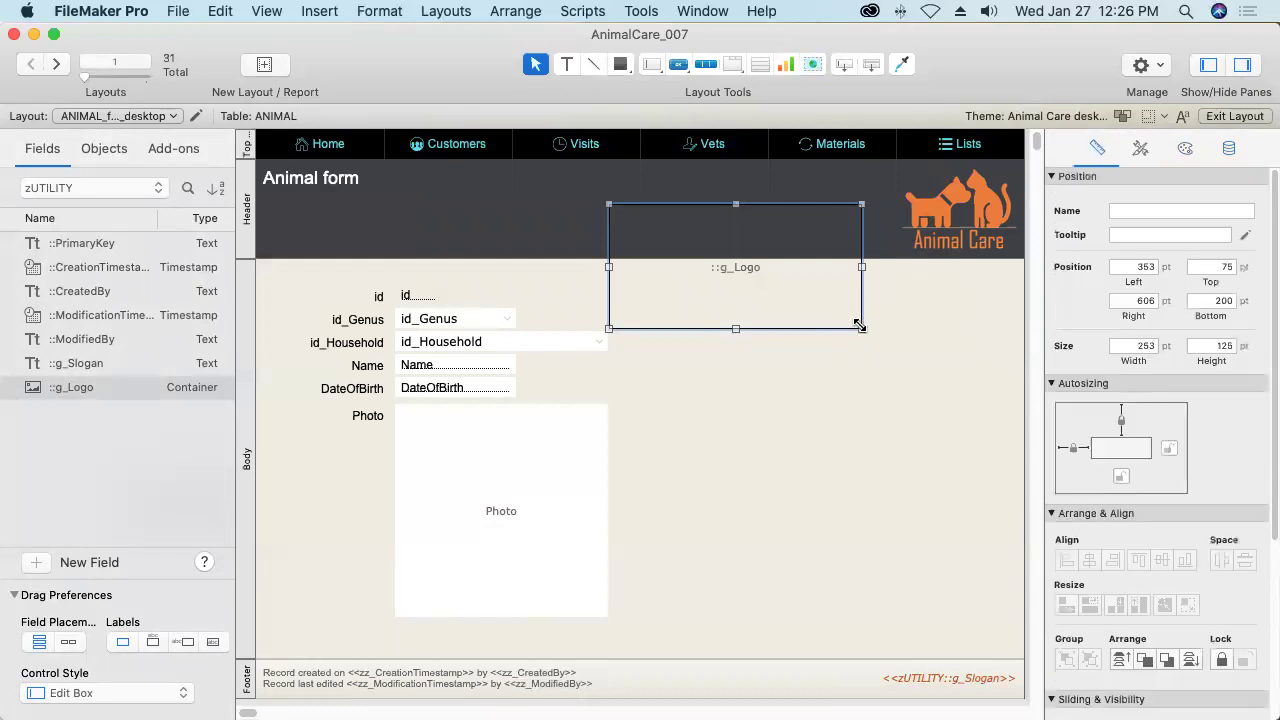
left_click_drag(859, 327, 881, 219)
left_click(960, 212, "shift")
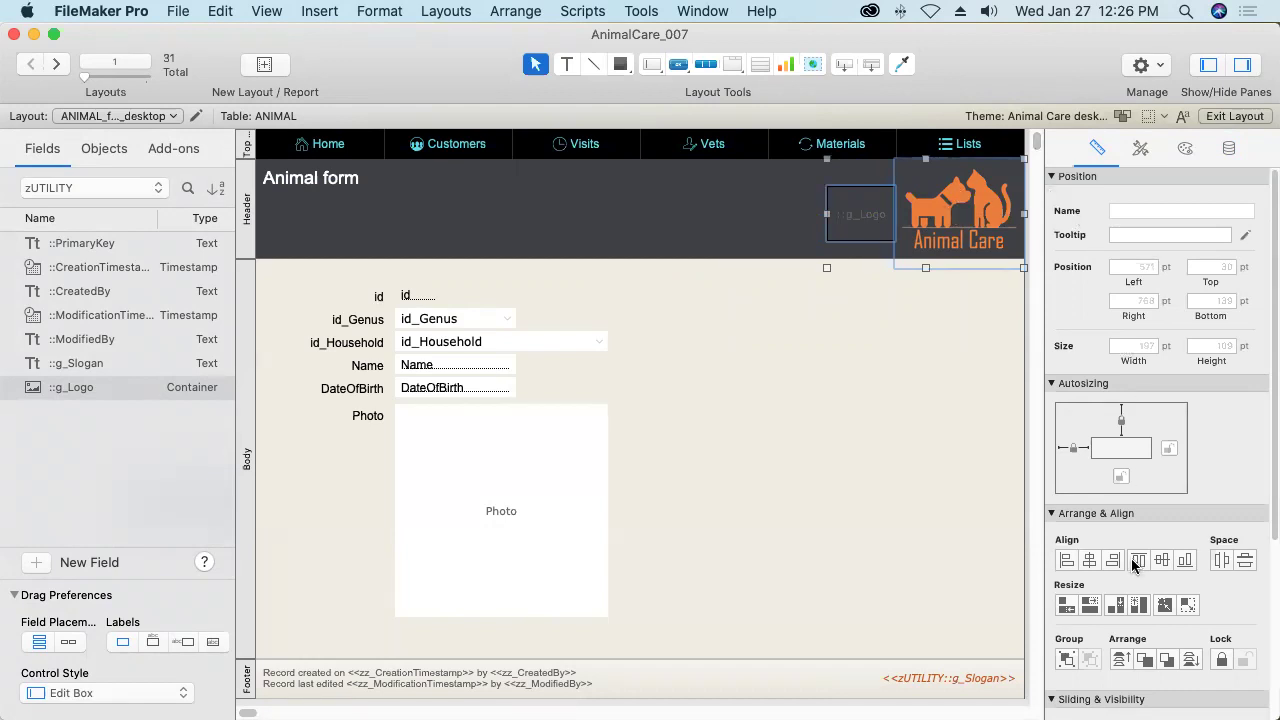
left_click(1188, 606)
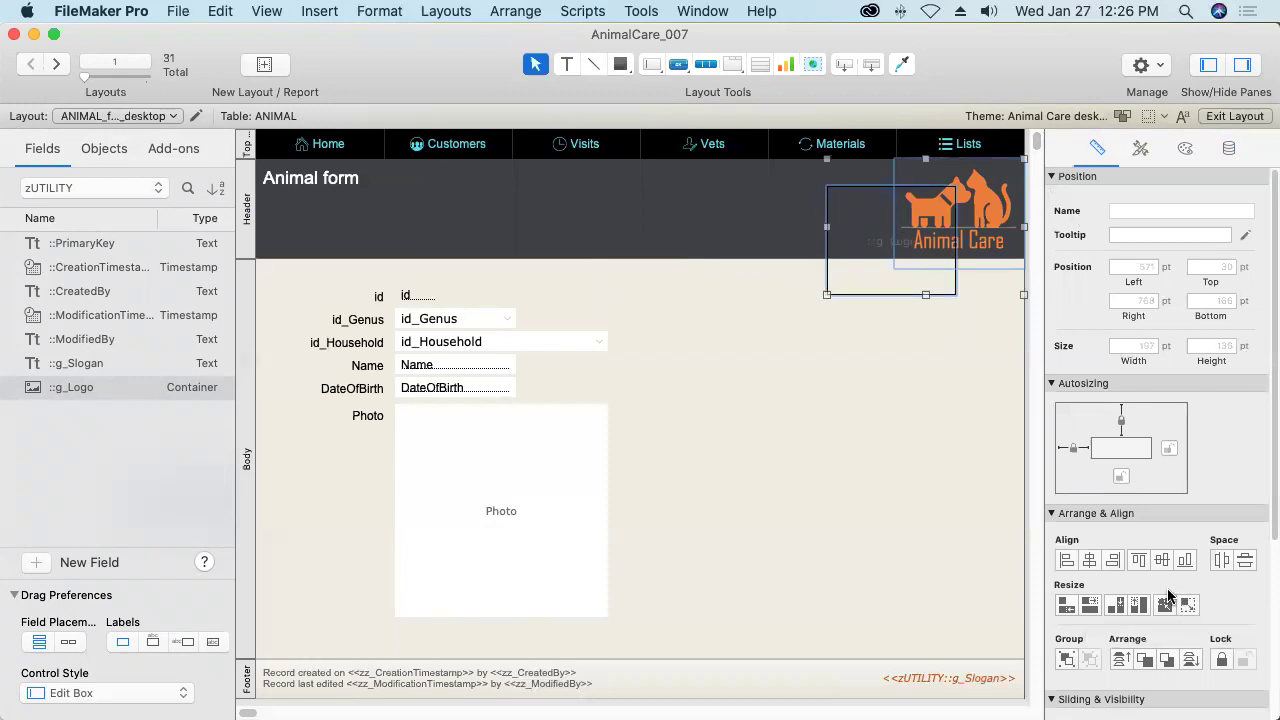
left_click(1142, 563)
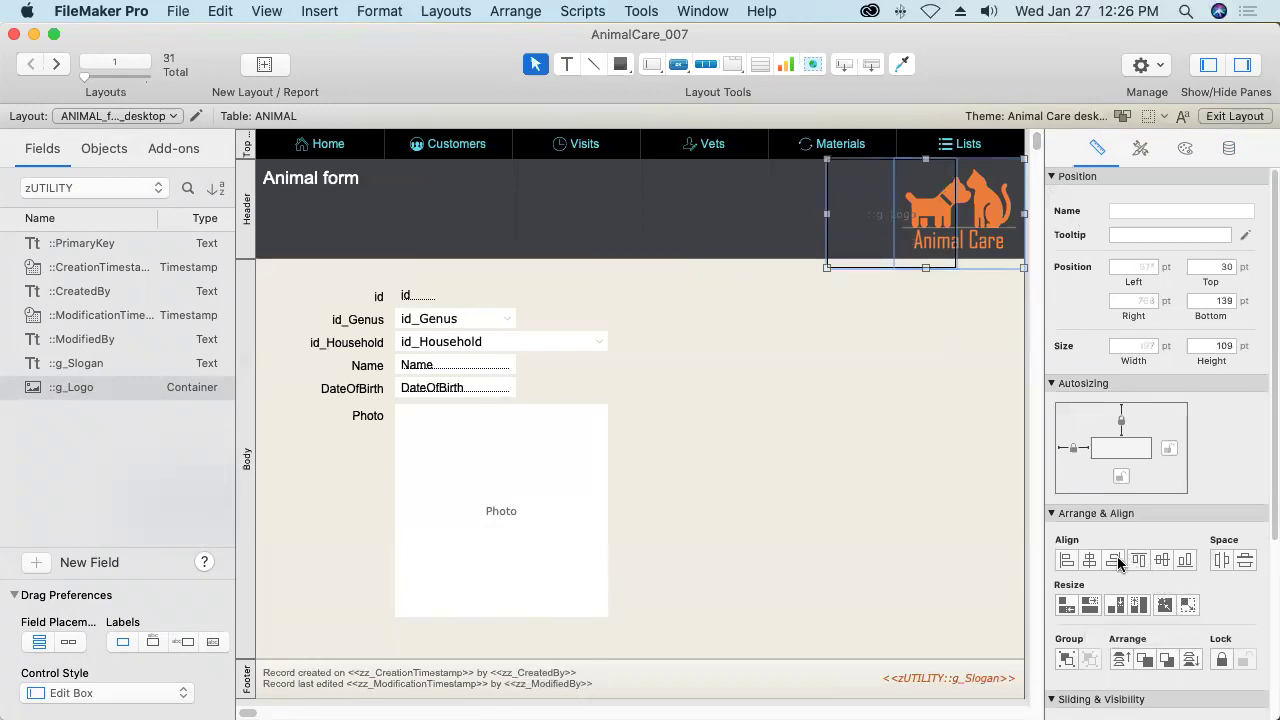
left_click(1113, 562)
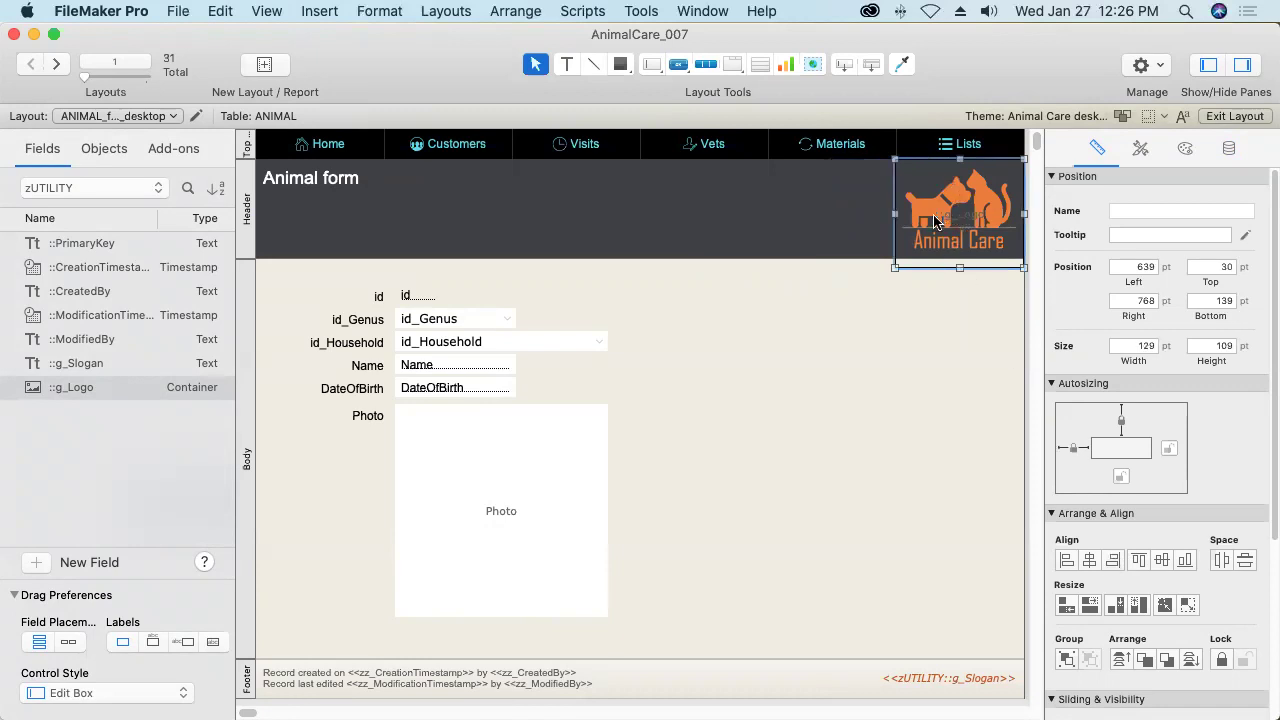
left_click(103, 150)
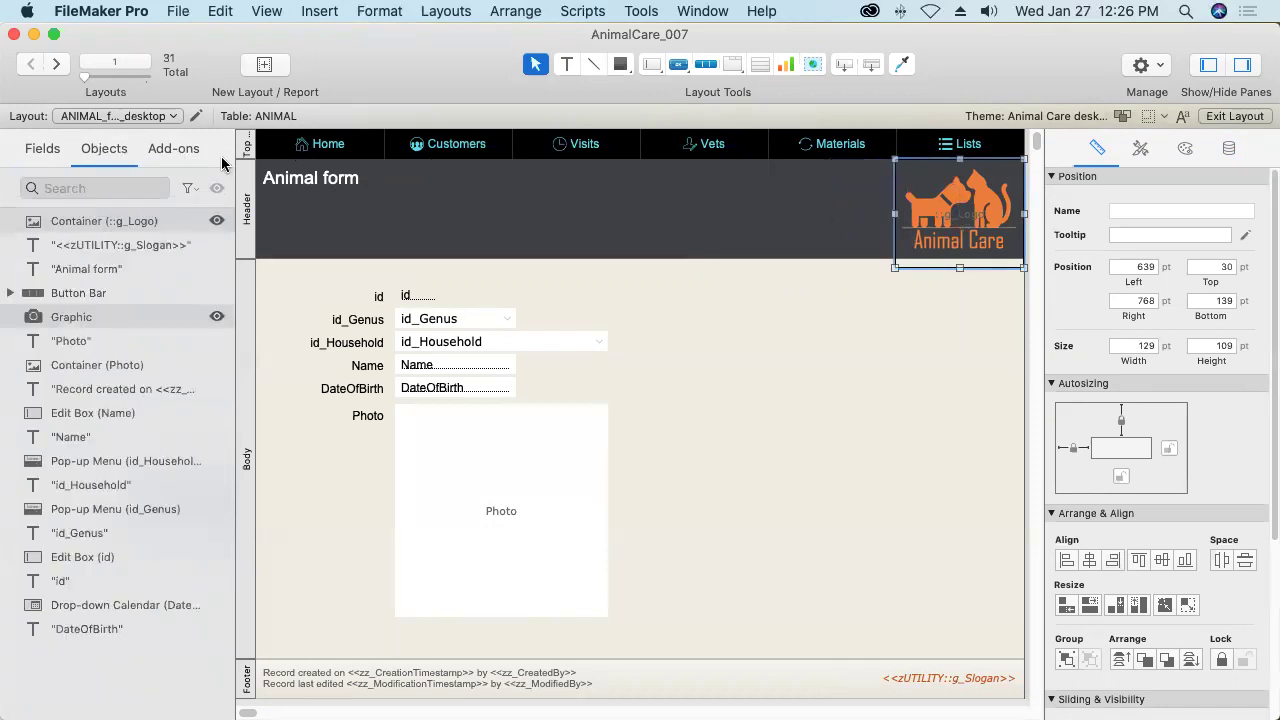
Delete the static logo Graphic from the header via the Objects pane, then reselect g_Logo.
left_click(216, 221)
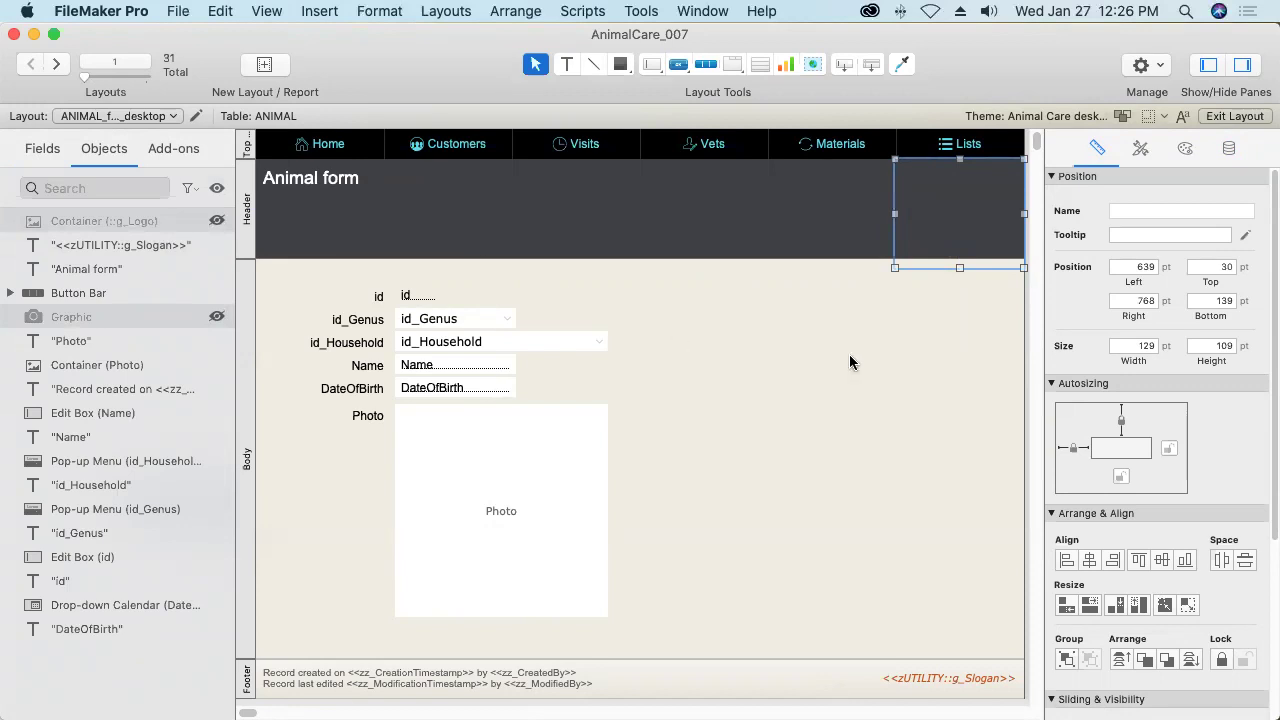
left_click(215, 318)
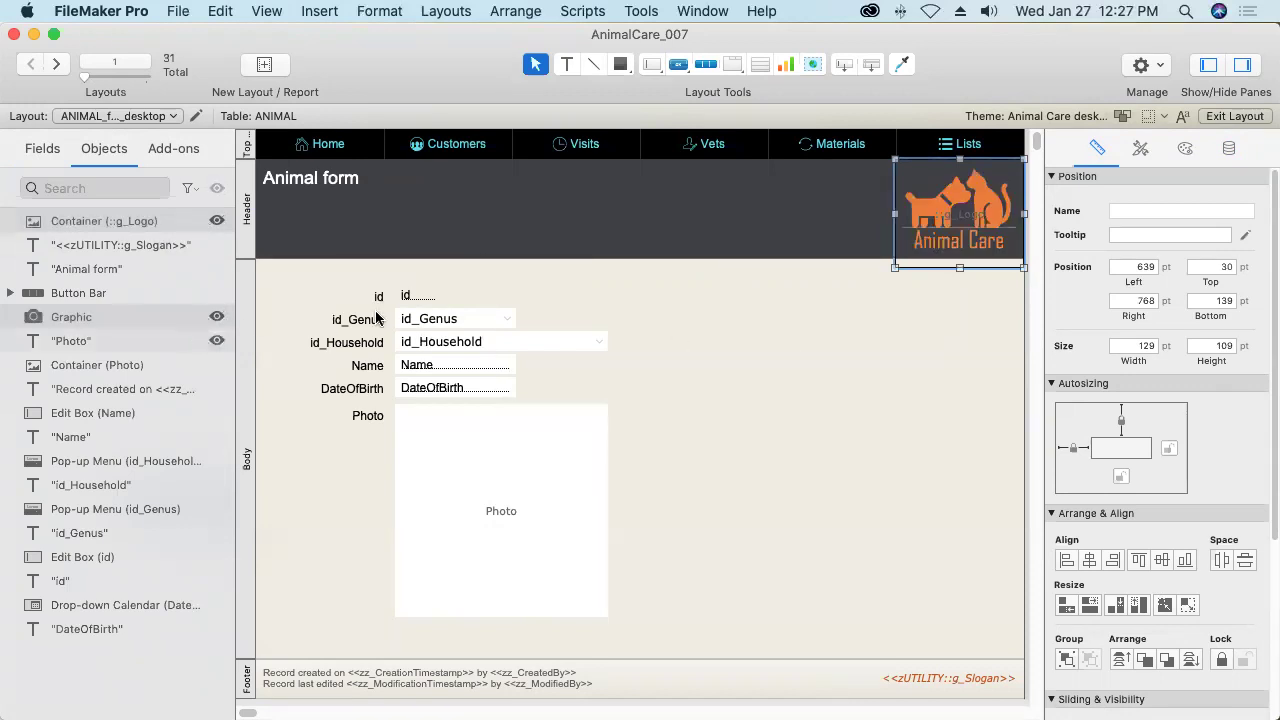
left_click(786, 347)
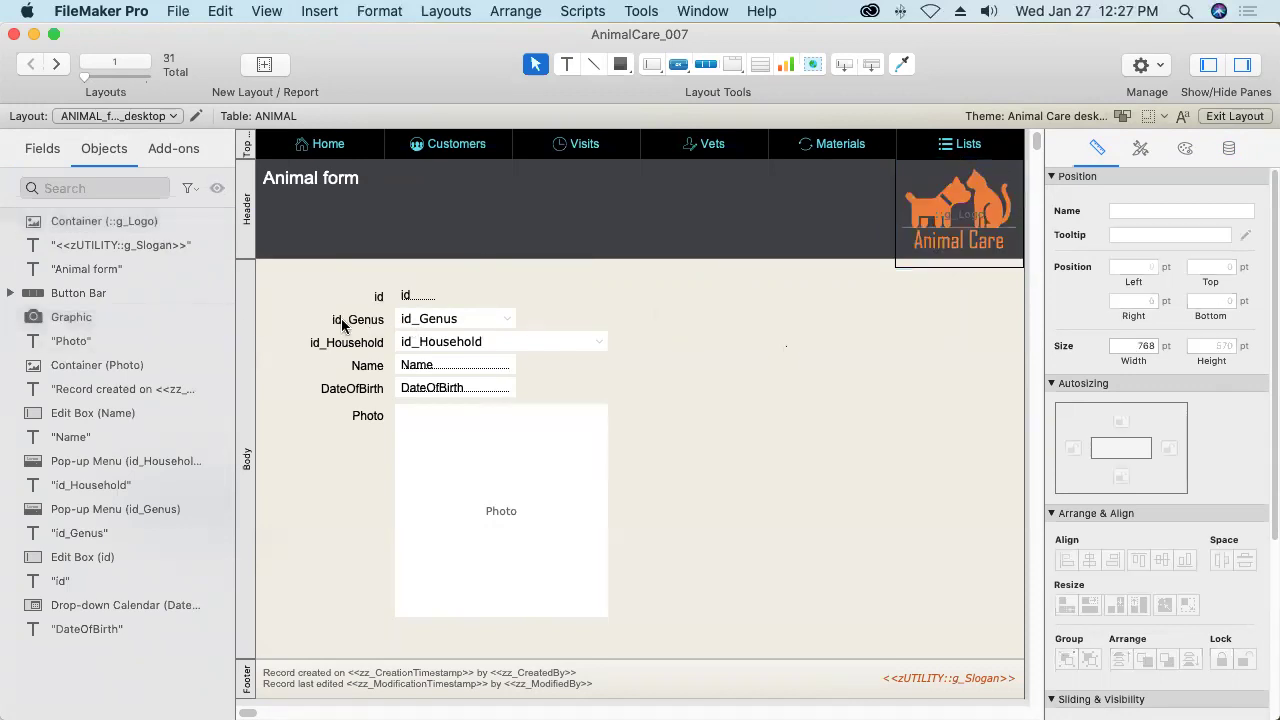
left_click(140, 318)
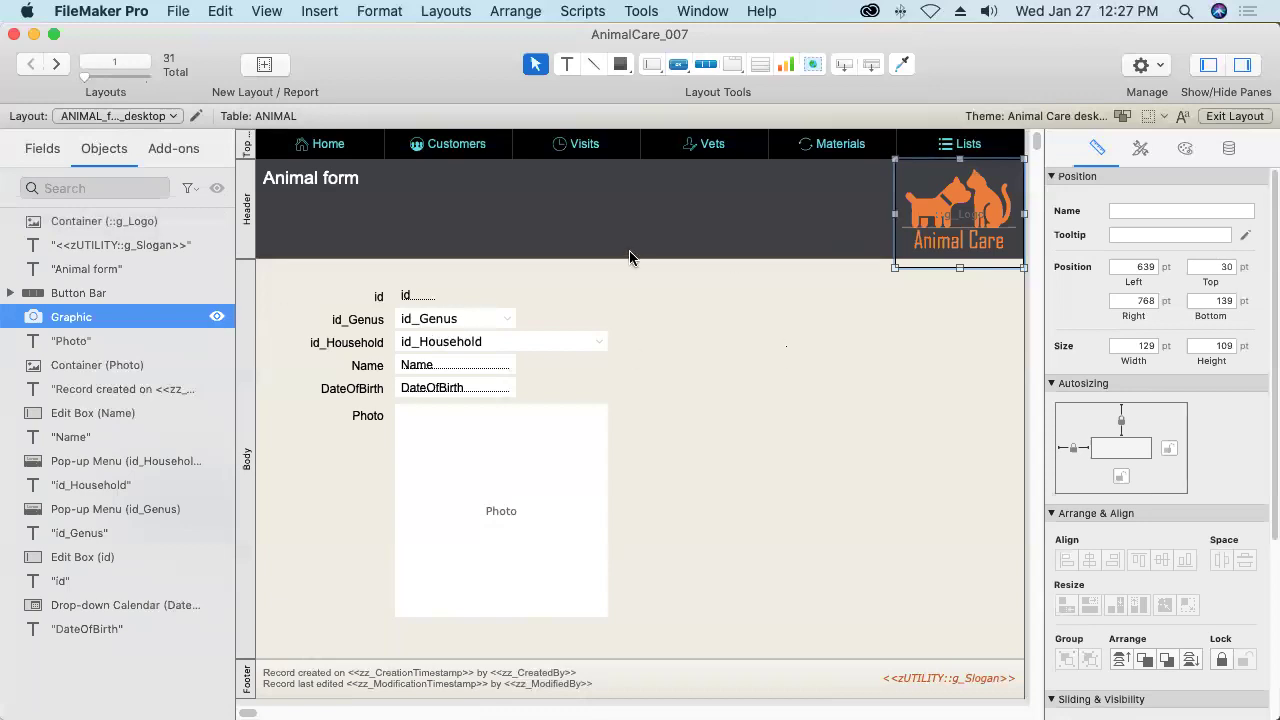
key("Delete")
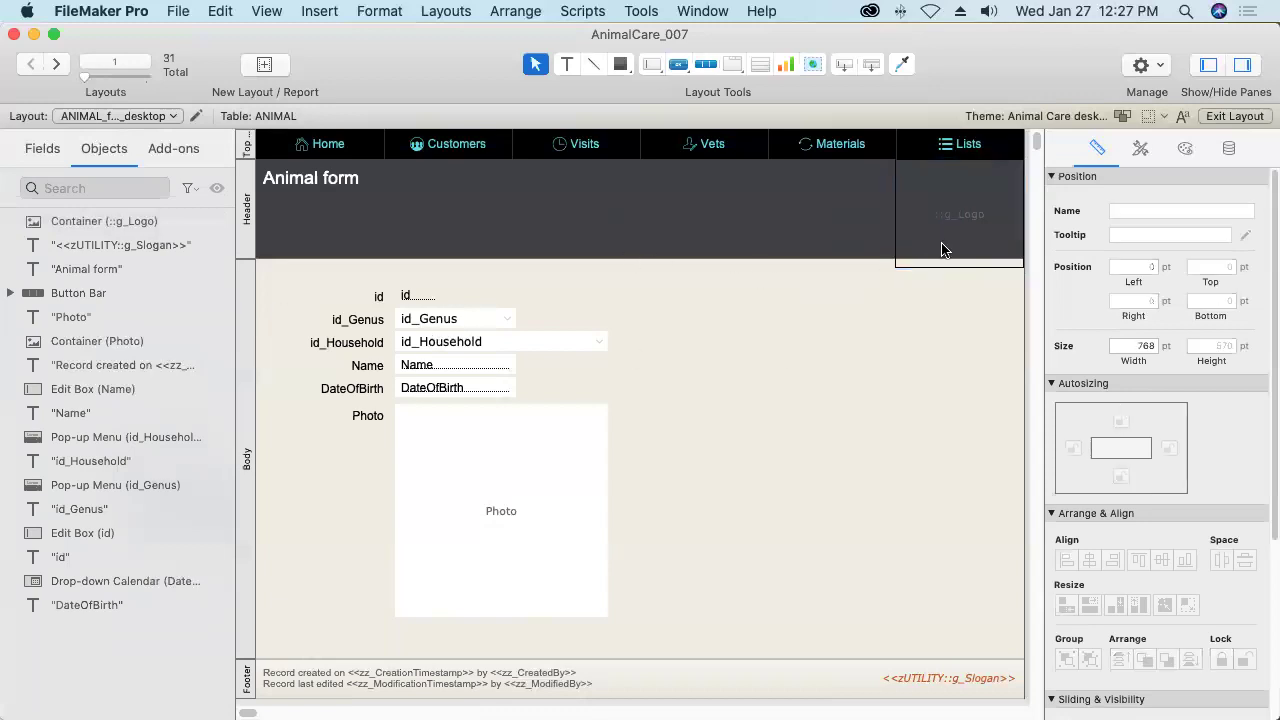
left_click(961, 230)
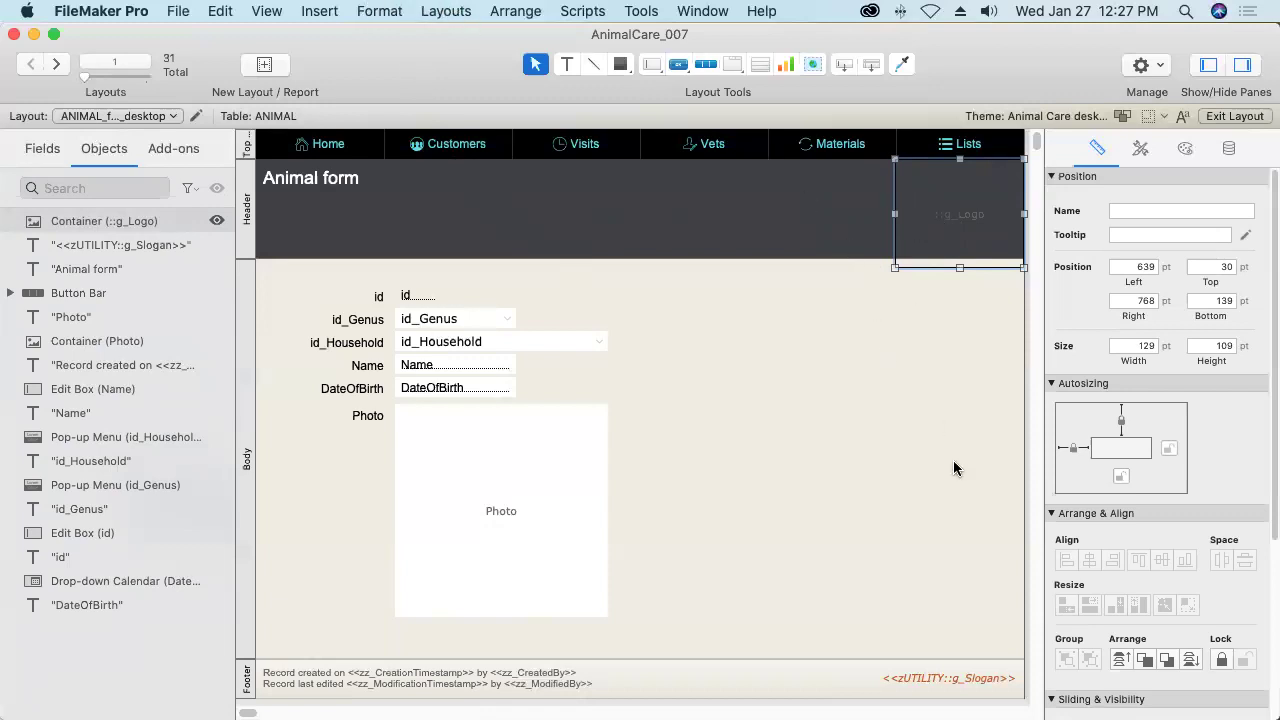
Copy the g_Logo container together with the footer slogan, then deselect.
left_click(938, 683, "shift")
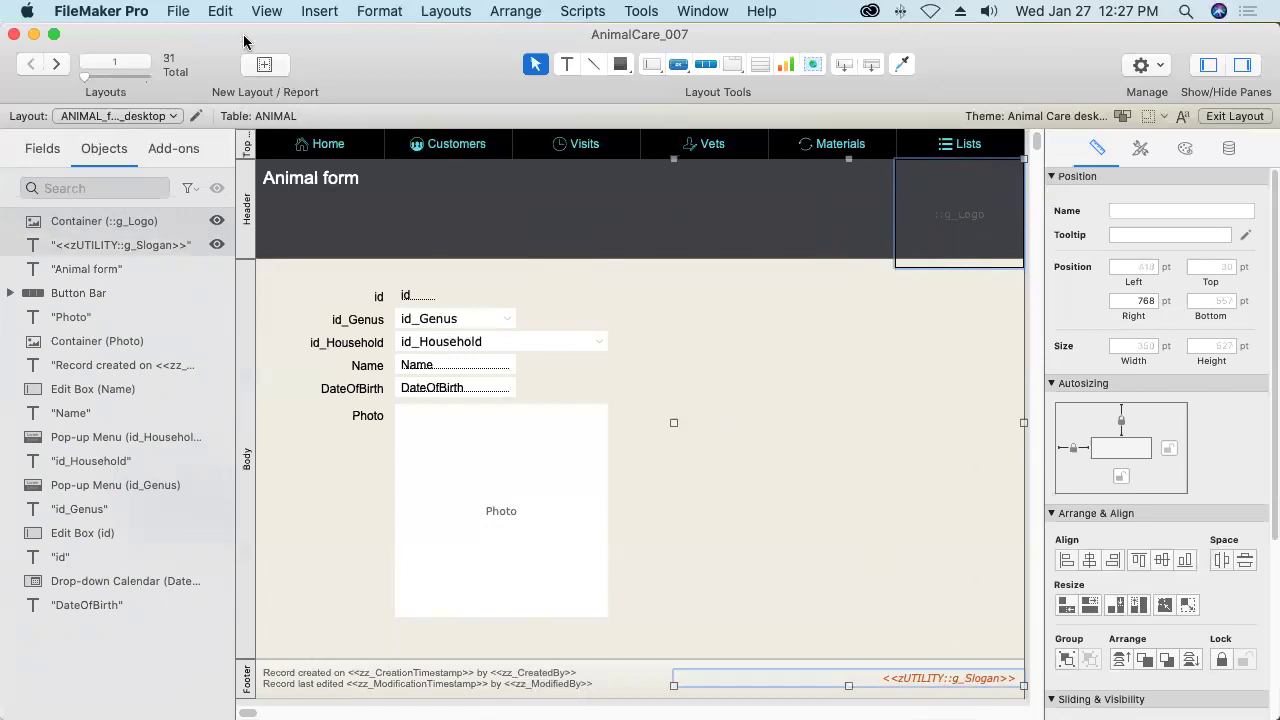
left_click(220, 11)
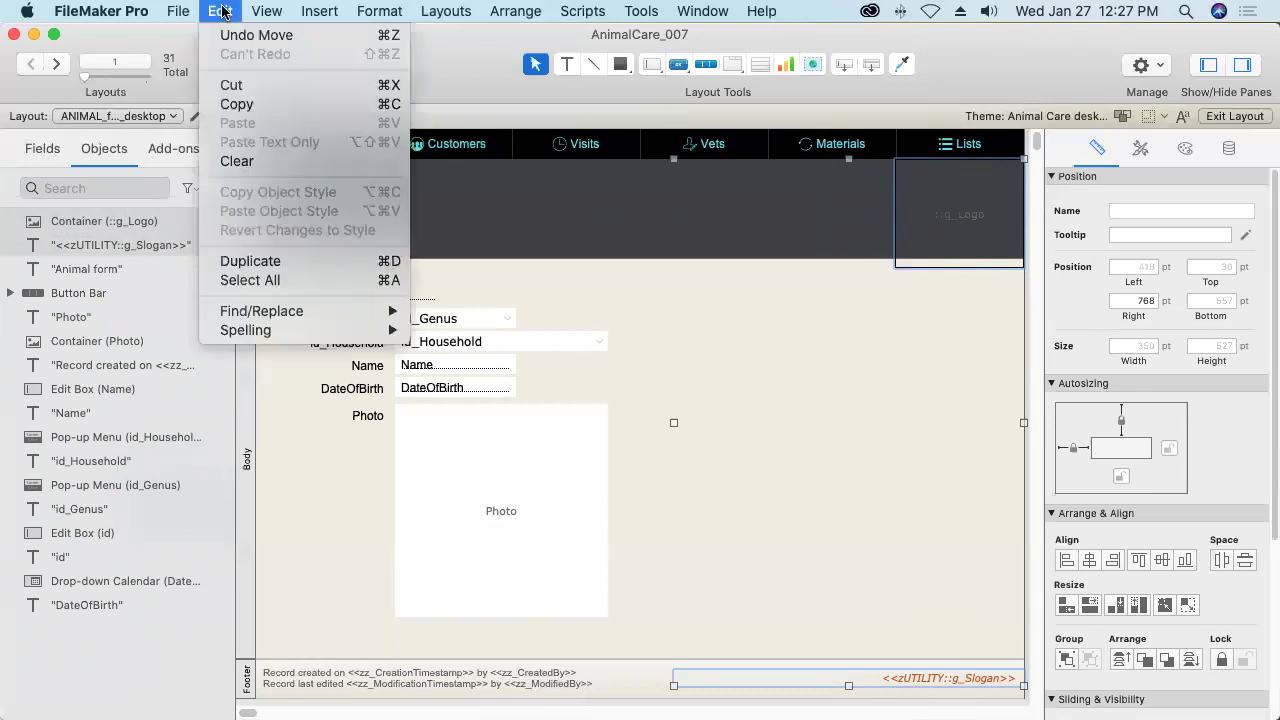
left_click(237, 105)
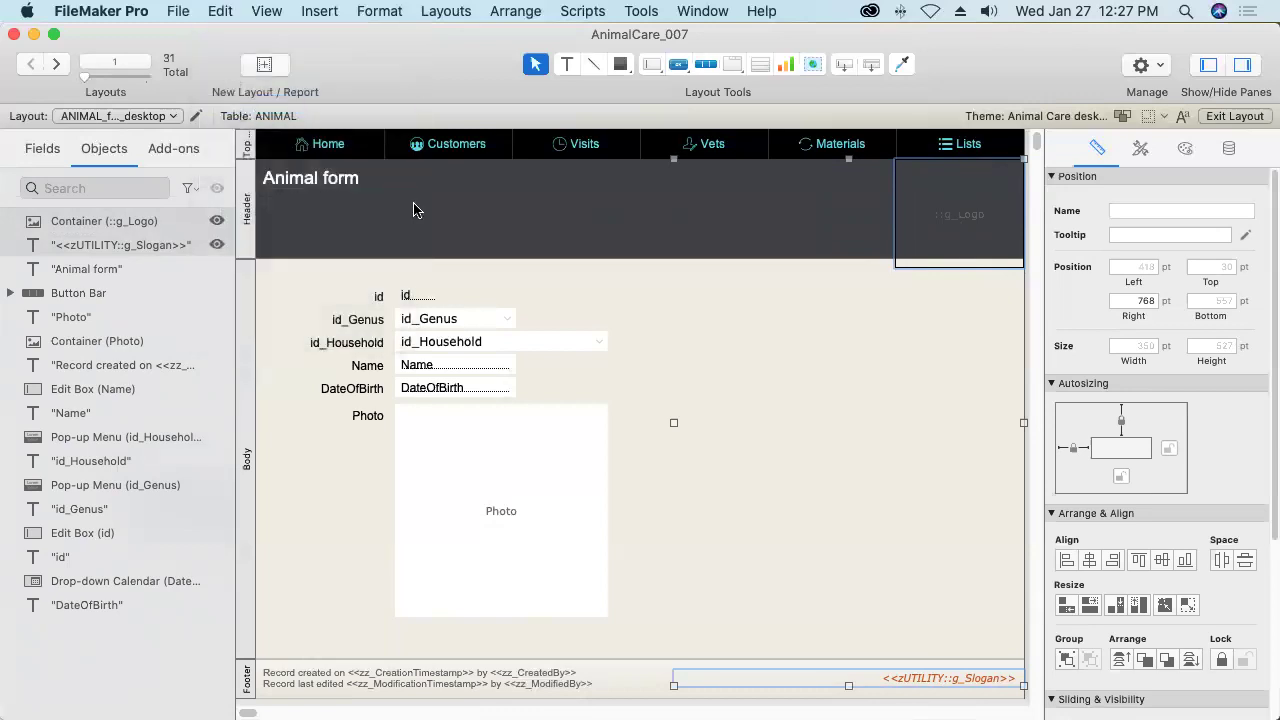
left_click(649, 321)
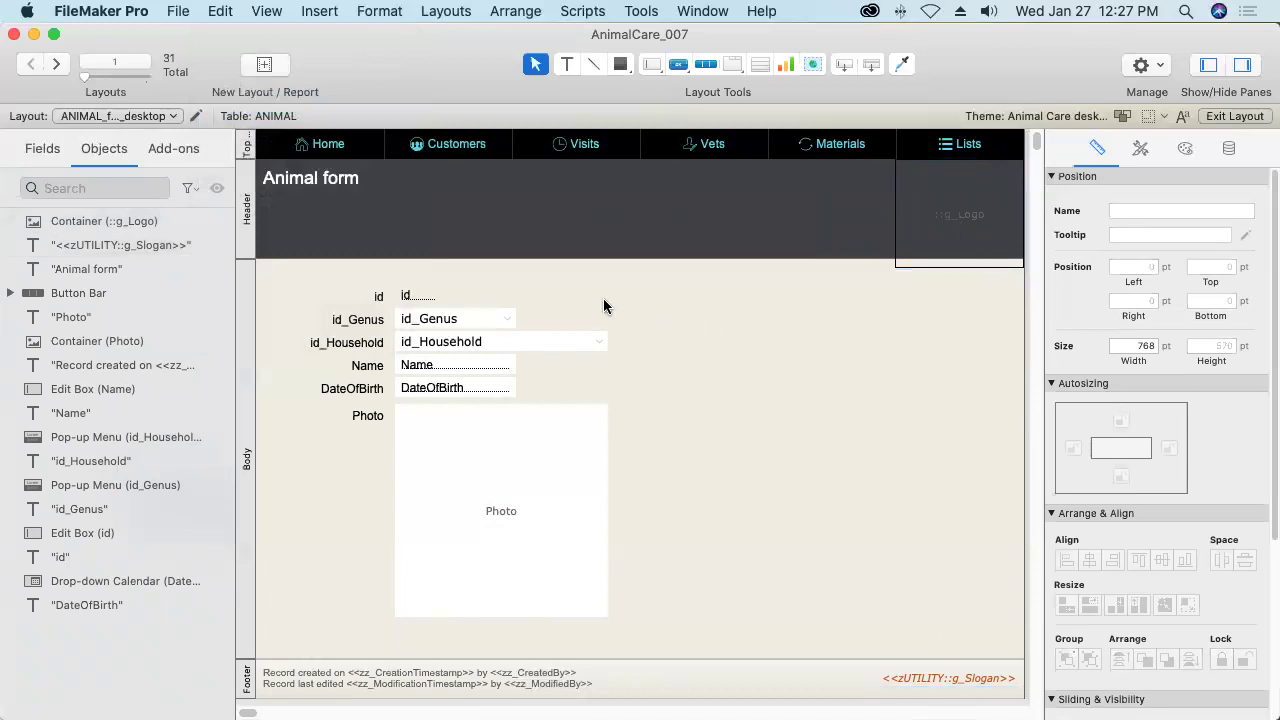
Show rulers and add a horizontal guide at 28 pt and a vertical guide at 748 pt.
left_click(270, 11)
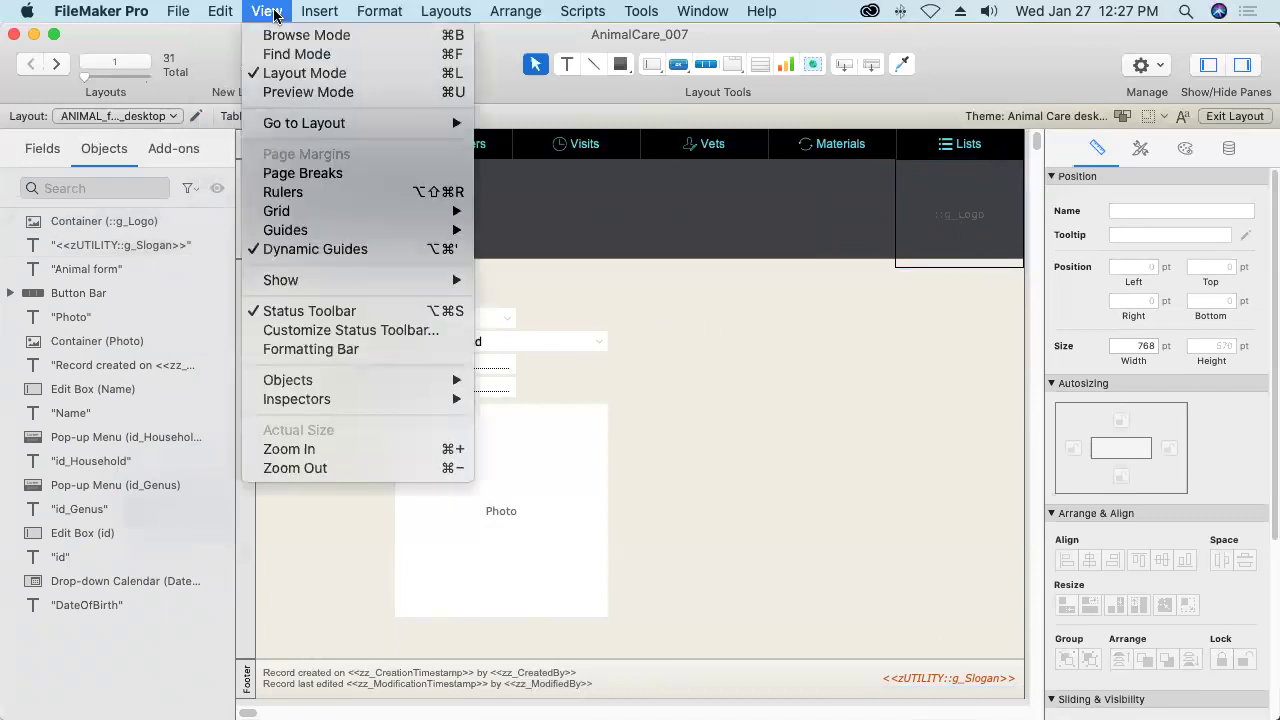
left_click(294, 195)
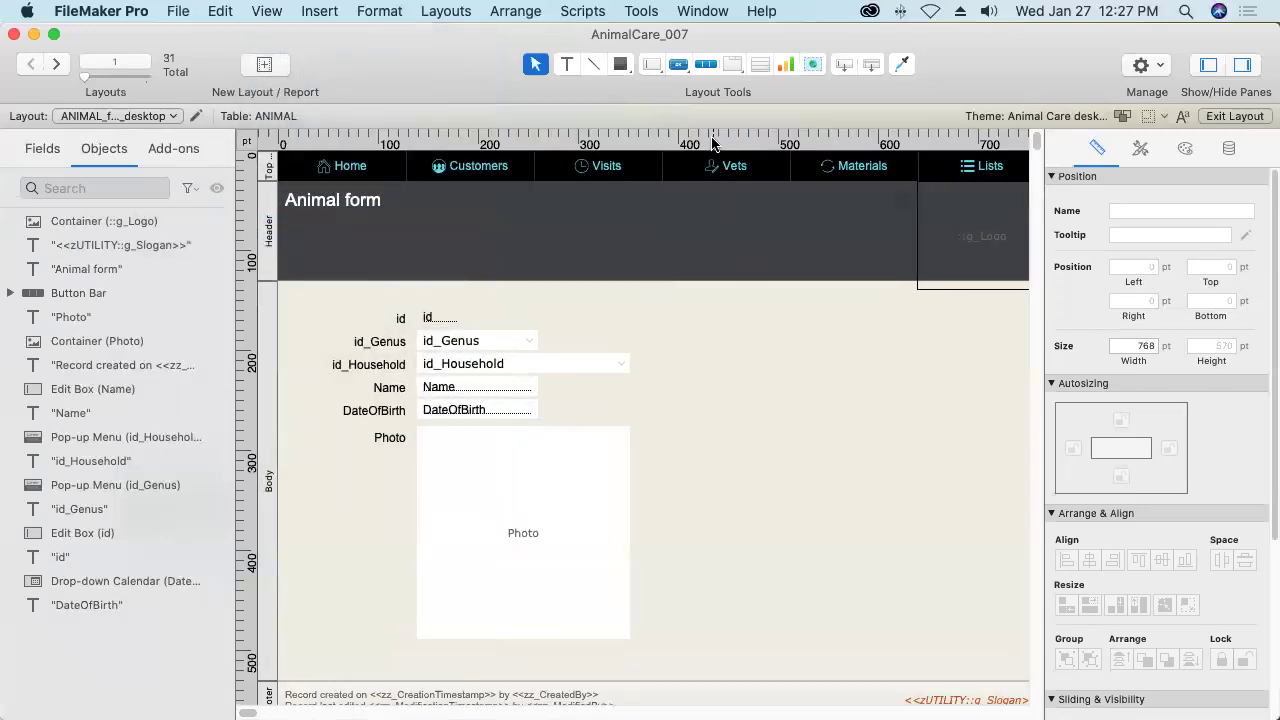
left_click_drag(718, 142, 745, 180)
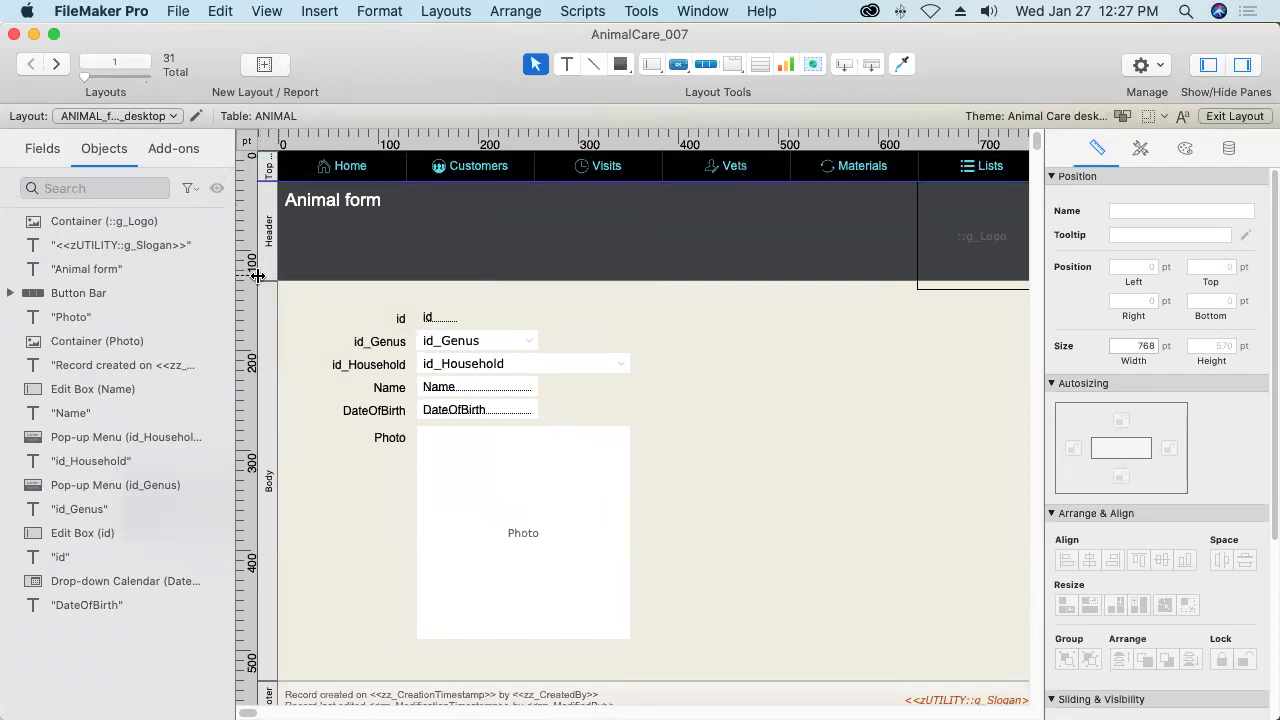
left_click_drag(306, 275, 1018, 318)
left_click_drag(240, 705, 262, 706)
left_click_drag(815, 377, 843, 378)
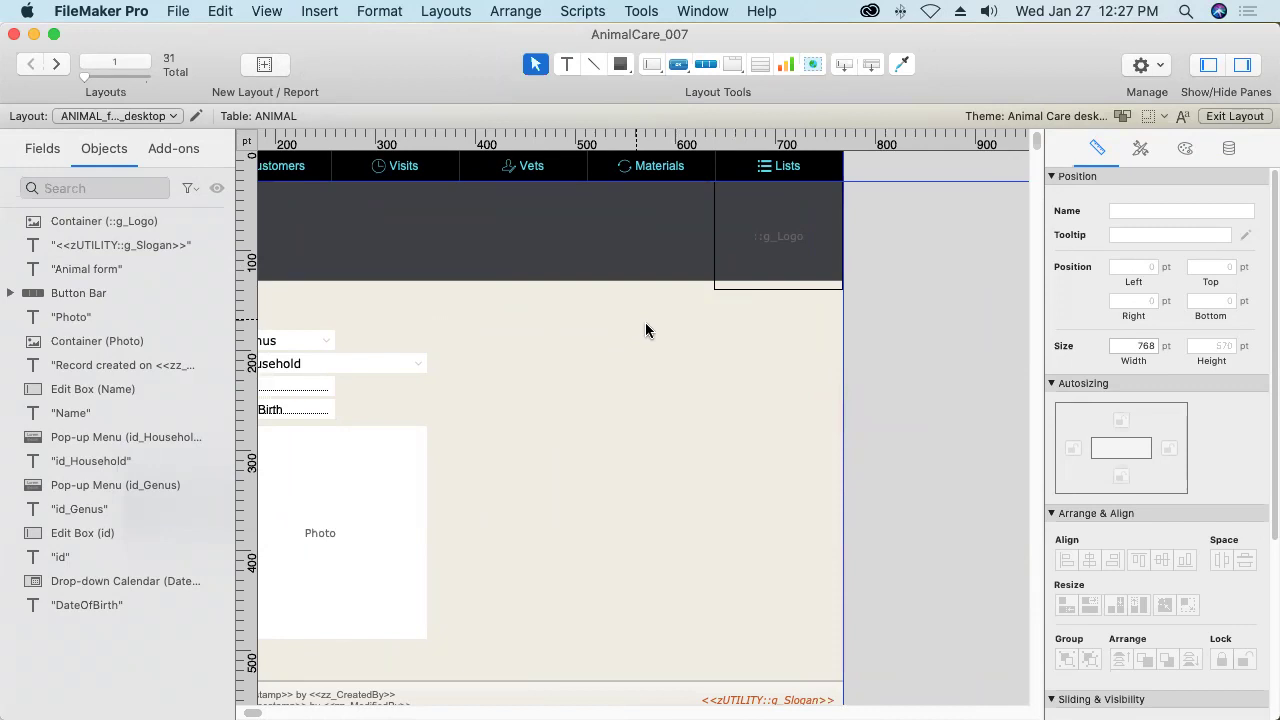
Share both the vertical and horizontal guides with all layouts.
right_click(844, 357)
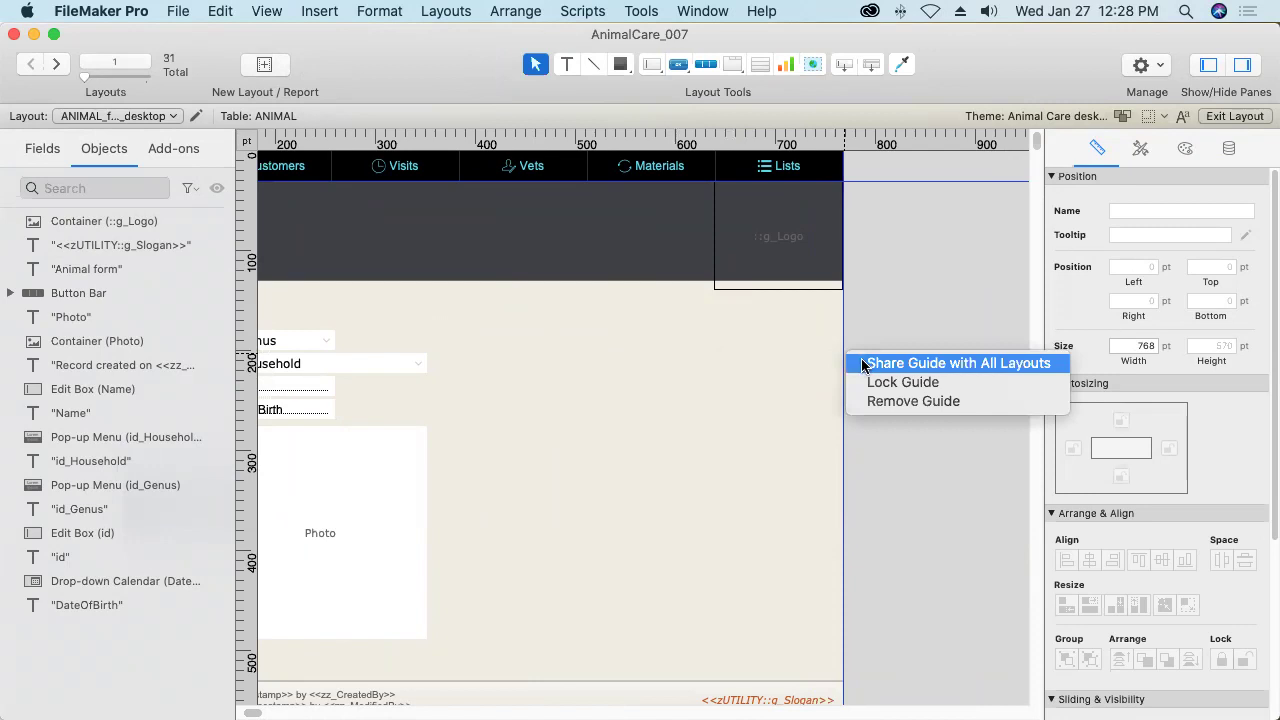
left_click(862, 363)
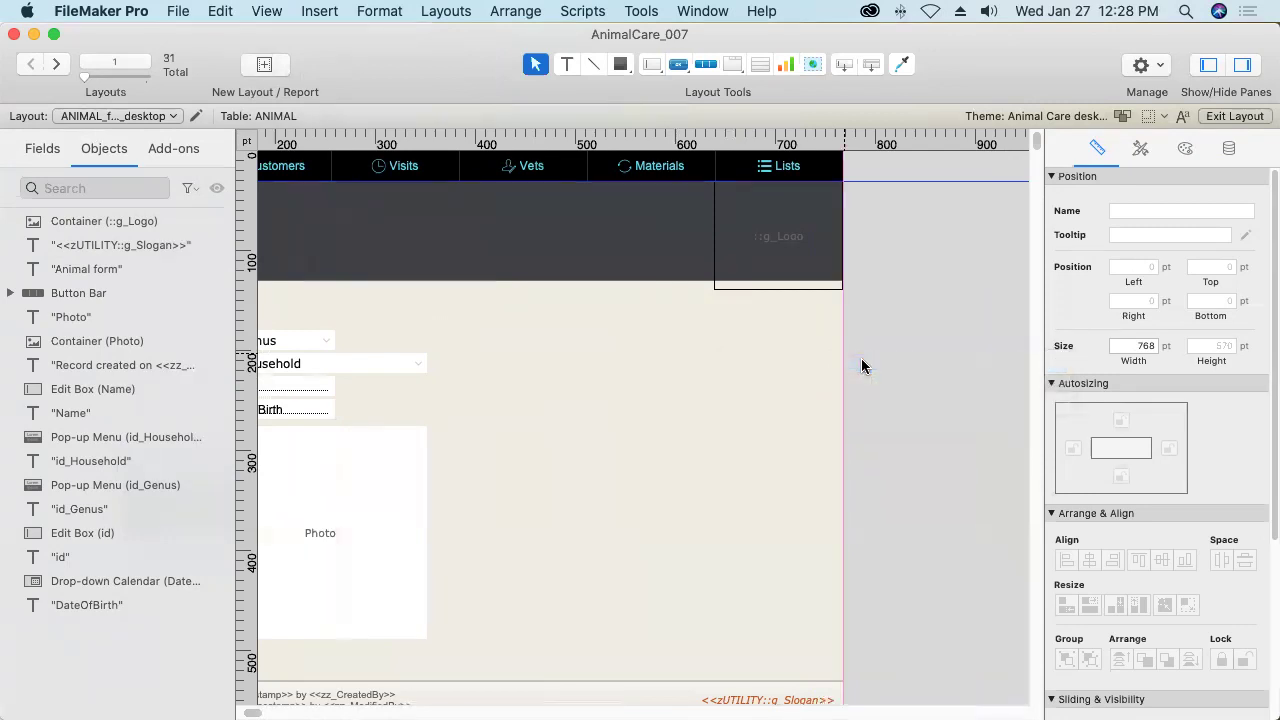
right_click(895, 180)
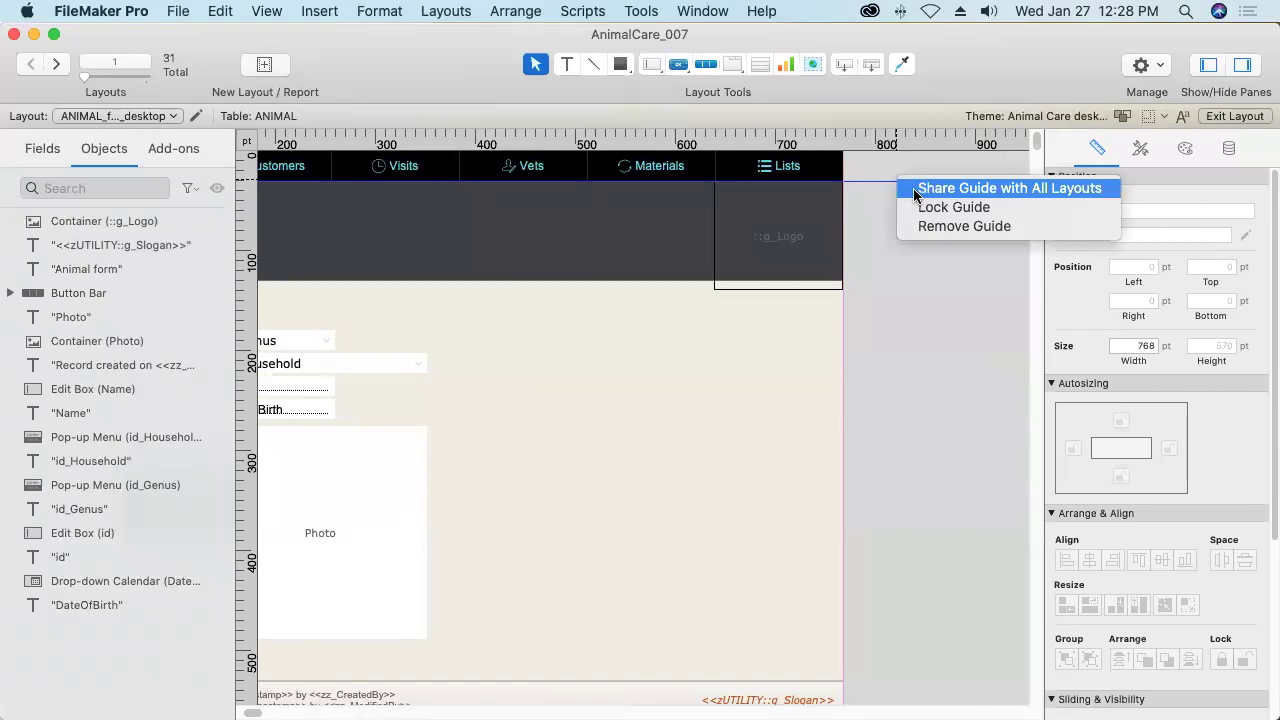
left_click(914, 191)
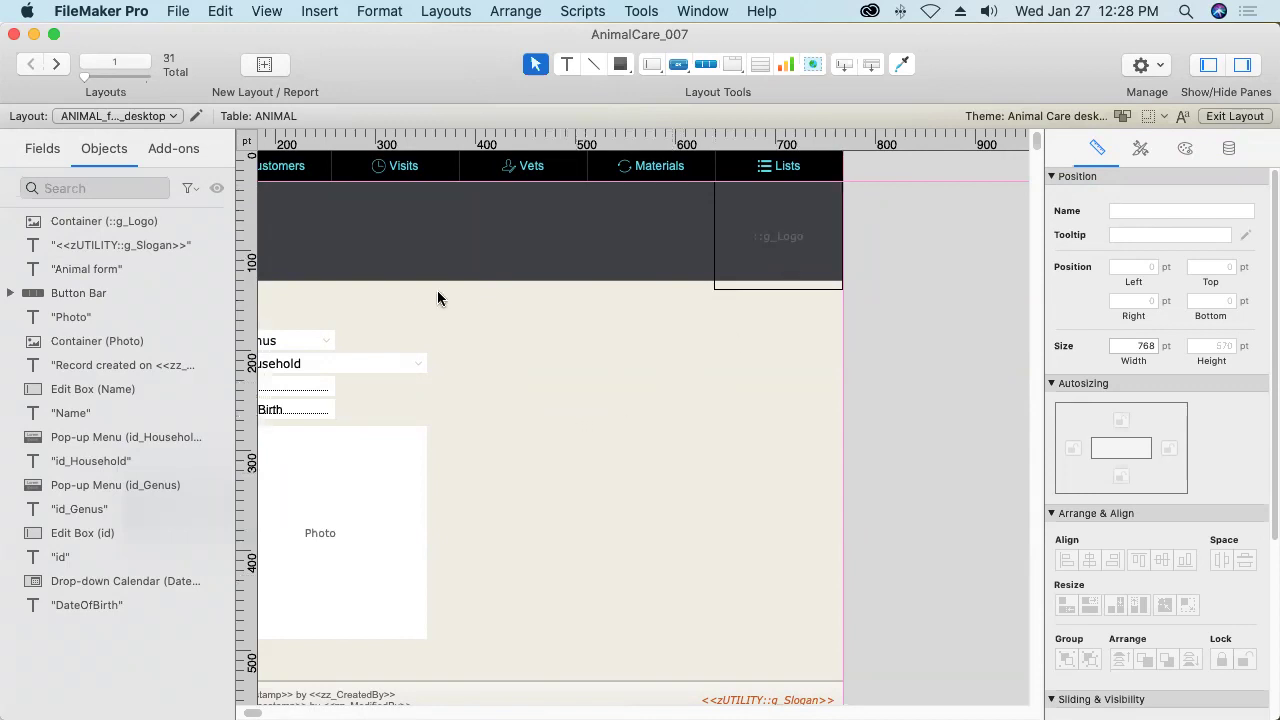
Hide the rulers and save the ANIMAL layout.
left_click(277, 10)
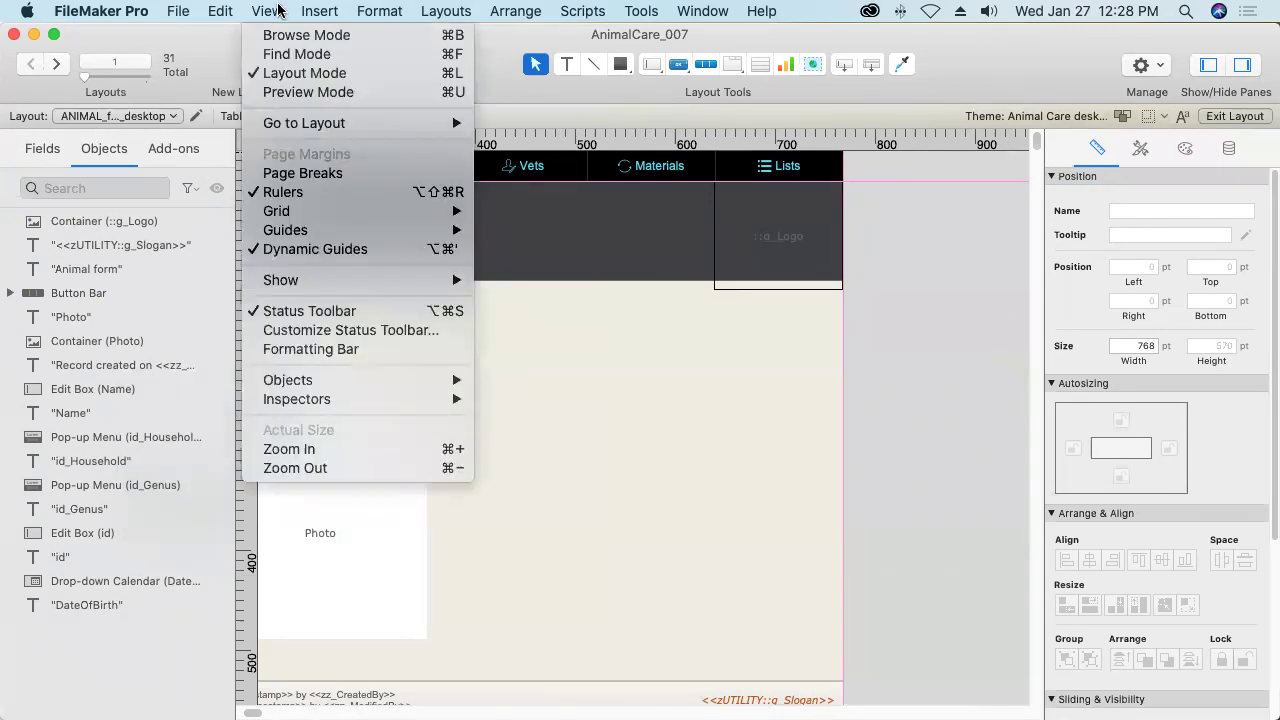
left_click(293, 199)
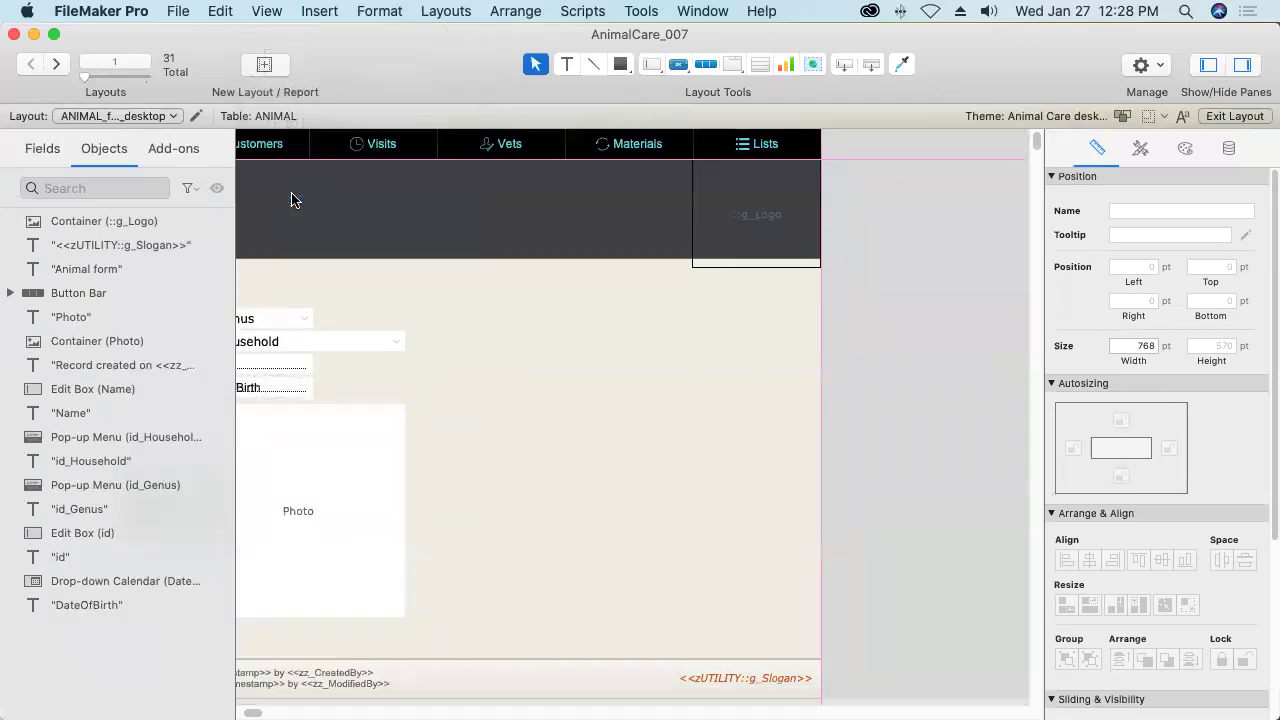
left_click(444, 10)
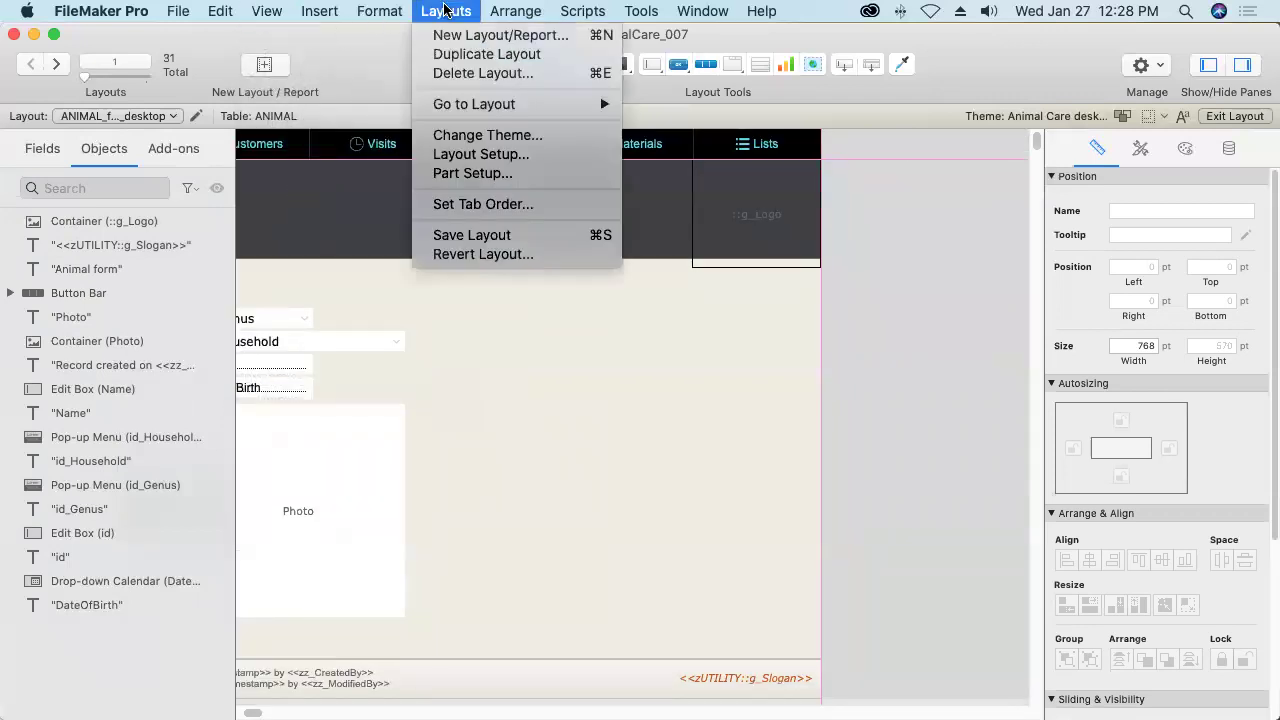
left_click(452, 240)
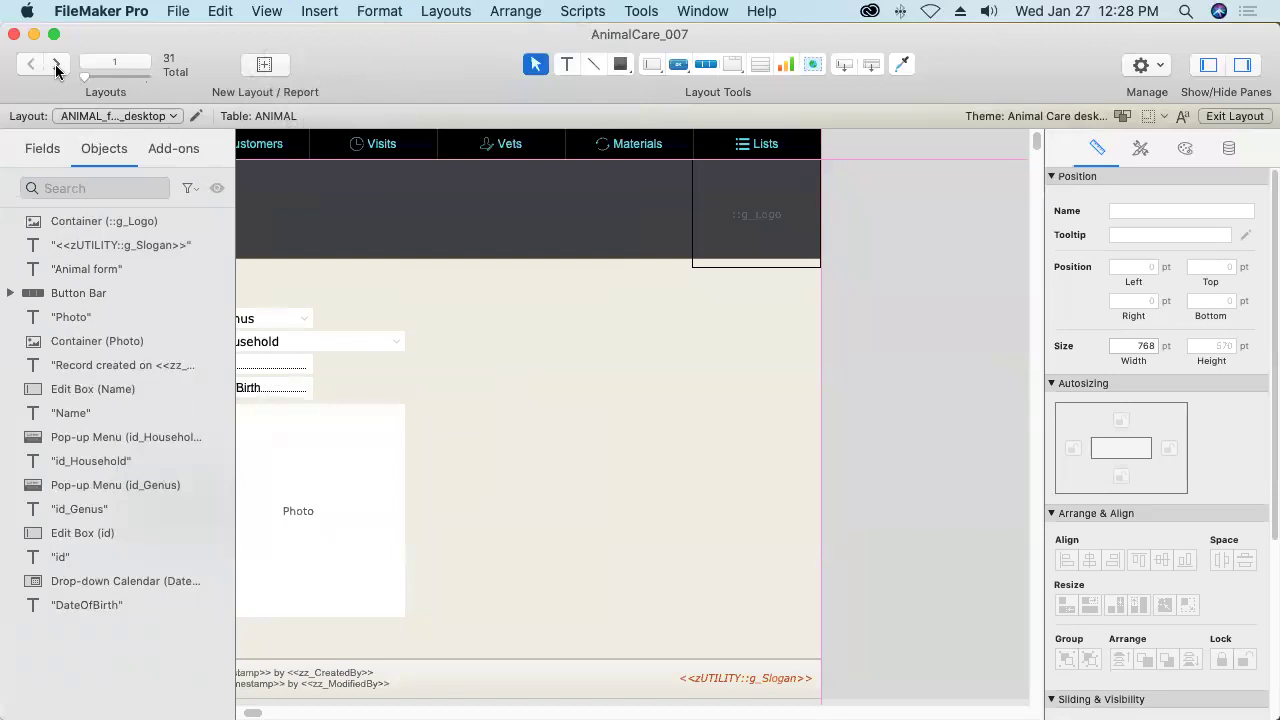
Paste the logo and slogan onto the Customer and Genus forms at the right edge, saving each.
left_click(57, 64)
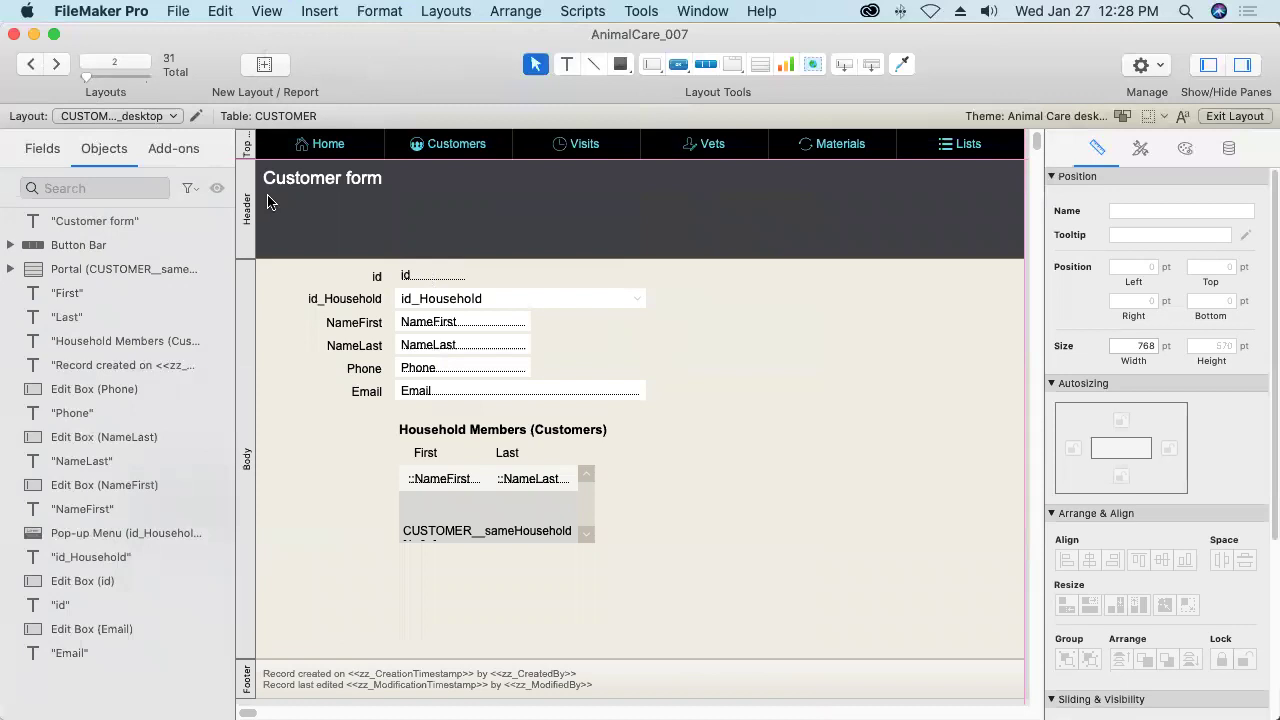
left_click(220, 11)
left_click(245, 123)
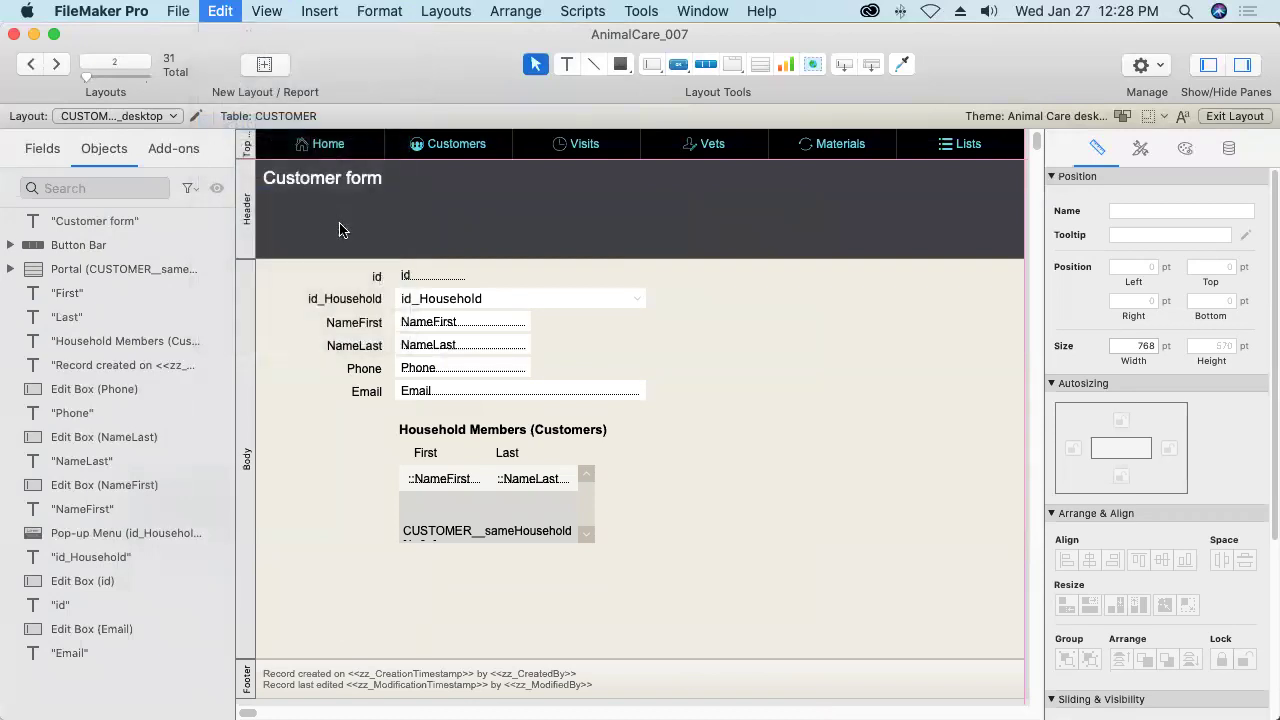
left_click_drag(512, 192, 933, 226)
left_click(57, 66)
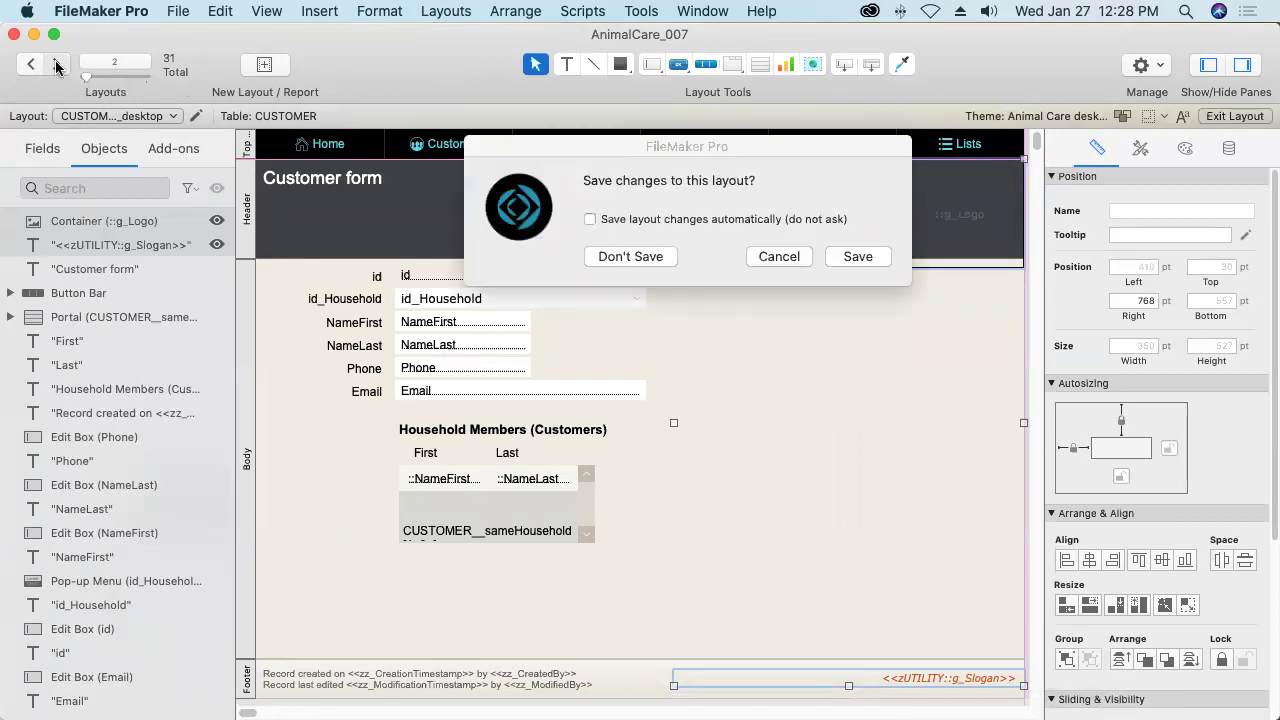
key("Return")
left_click(220, 11)
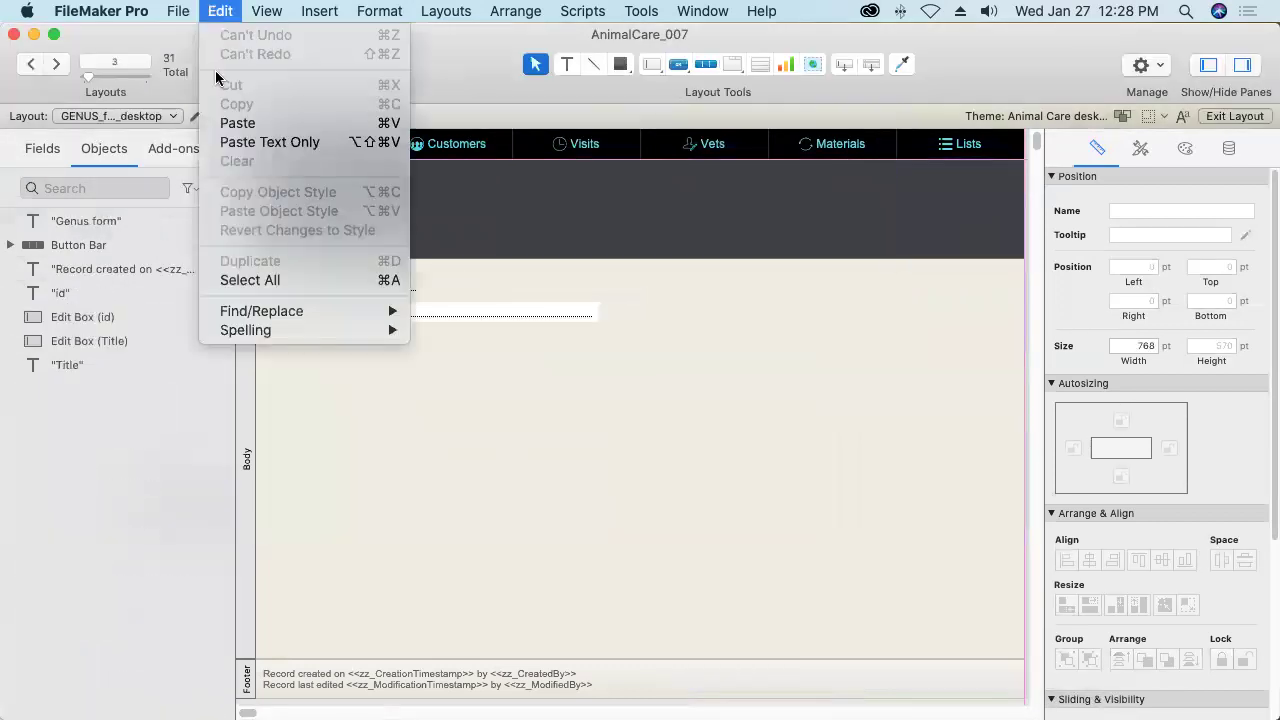
left_click(229, 120)
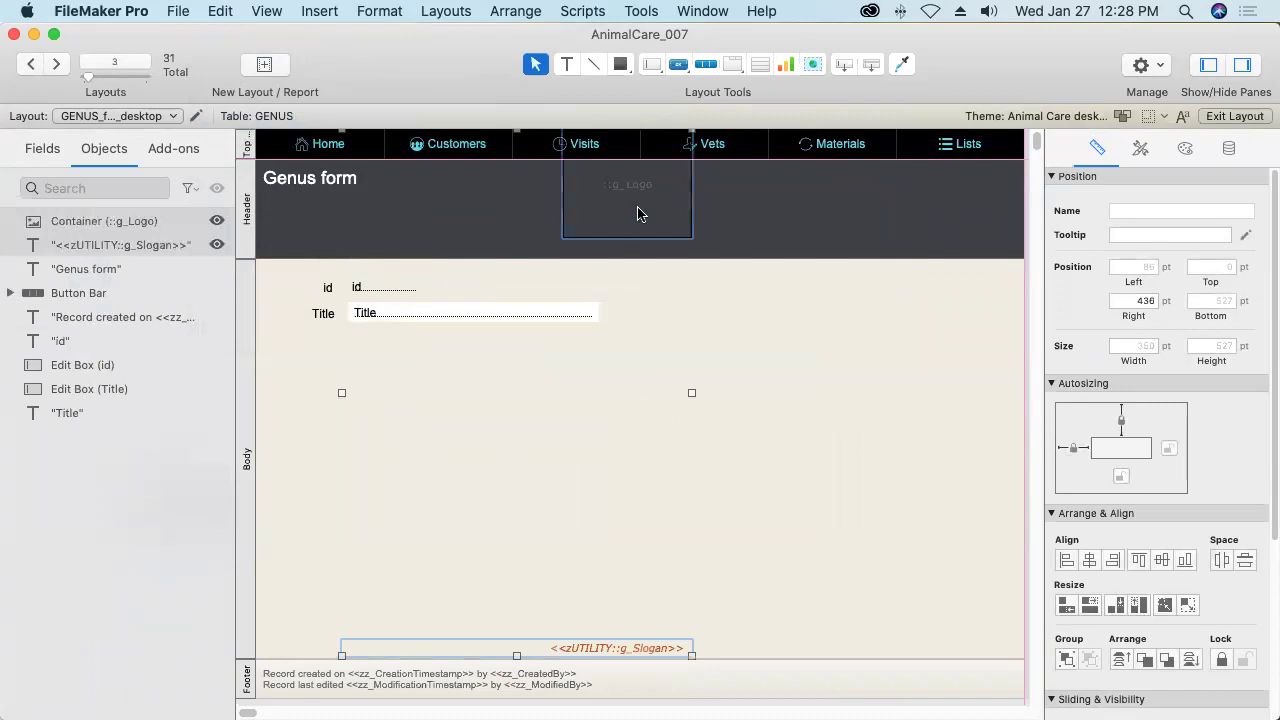
left_click_drag(638, 197, 959, 222)
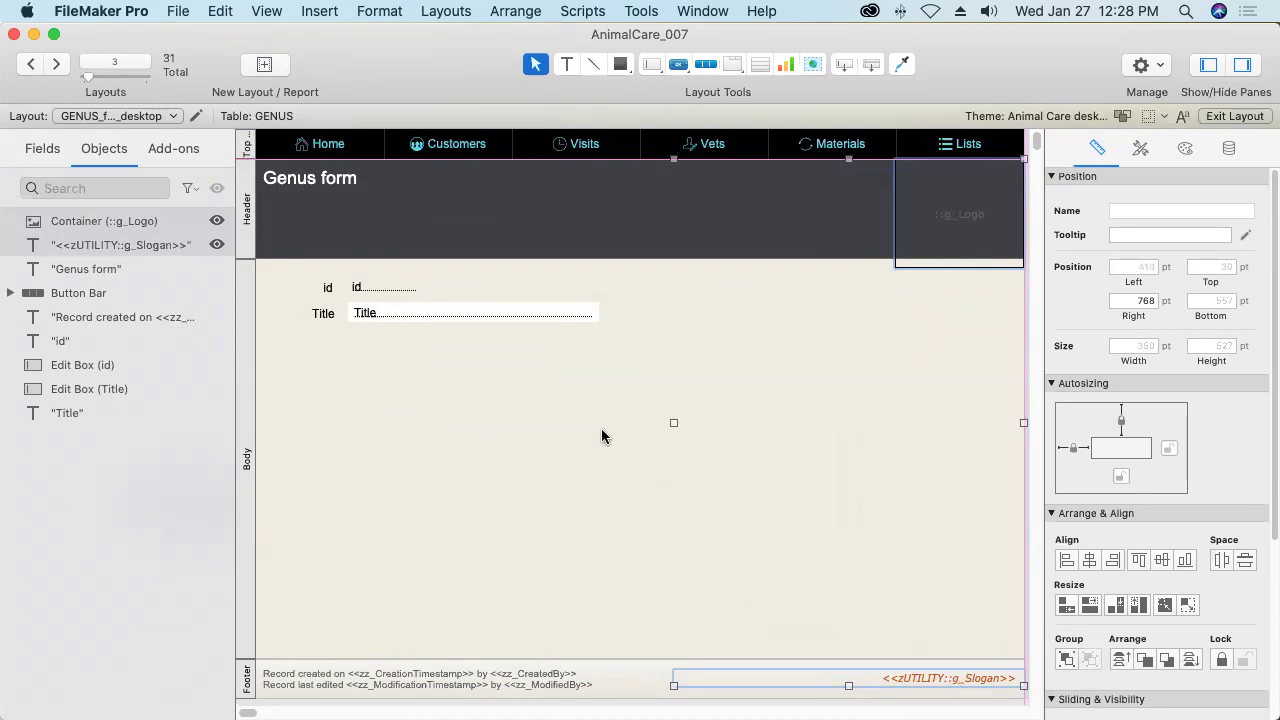
left_click(57, 64)
key("Return")
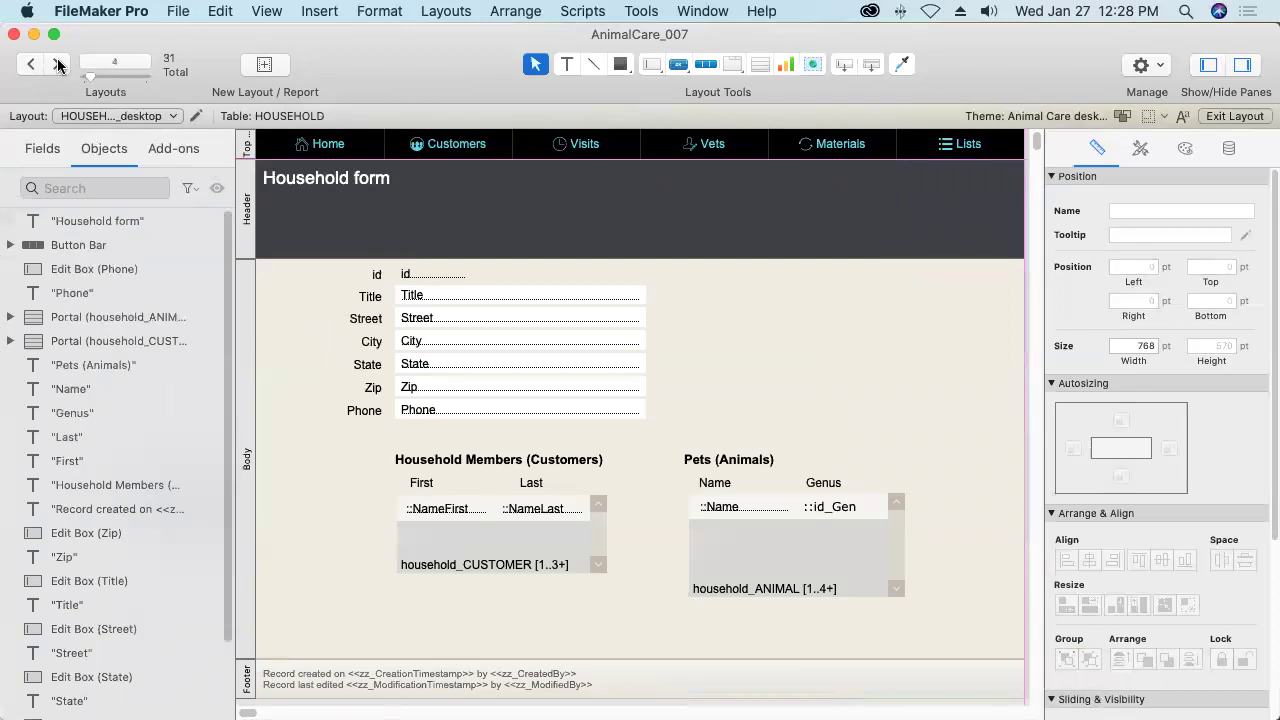
Add the pasted logo and slogan at the right edge of Household and Material forms, saving each.
left_click(221, 11)
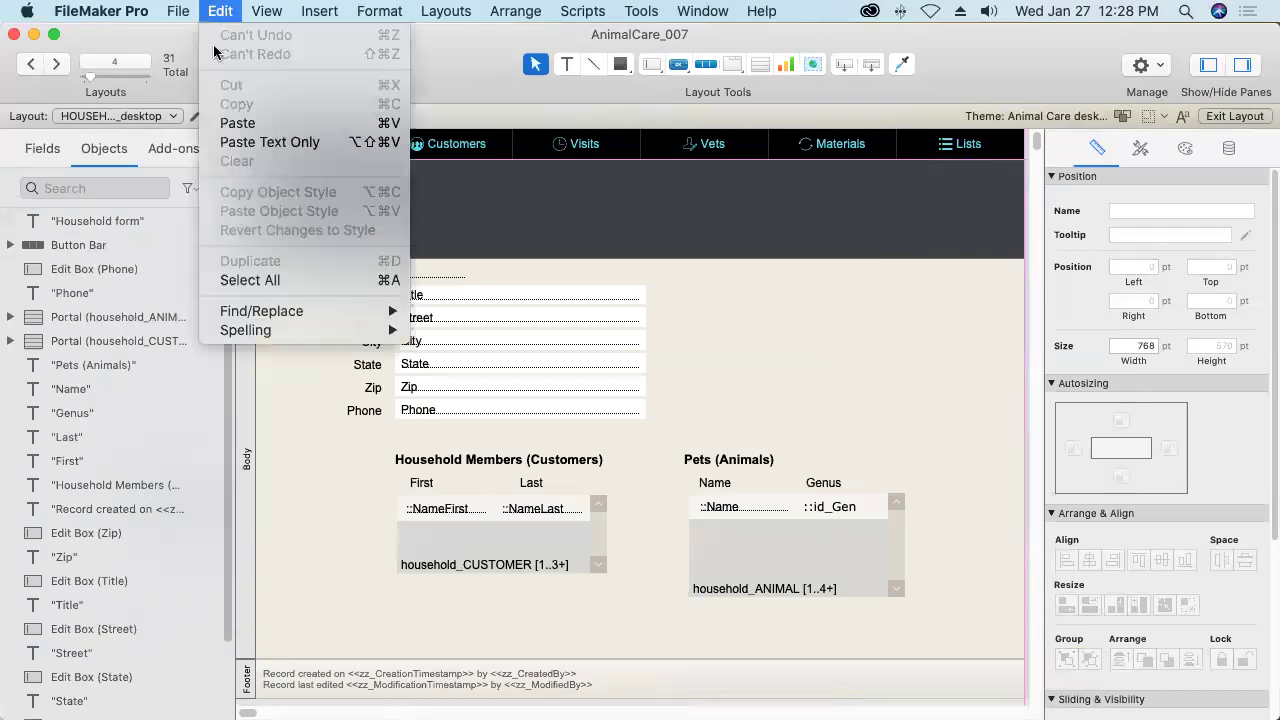
left_click(221, 128)
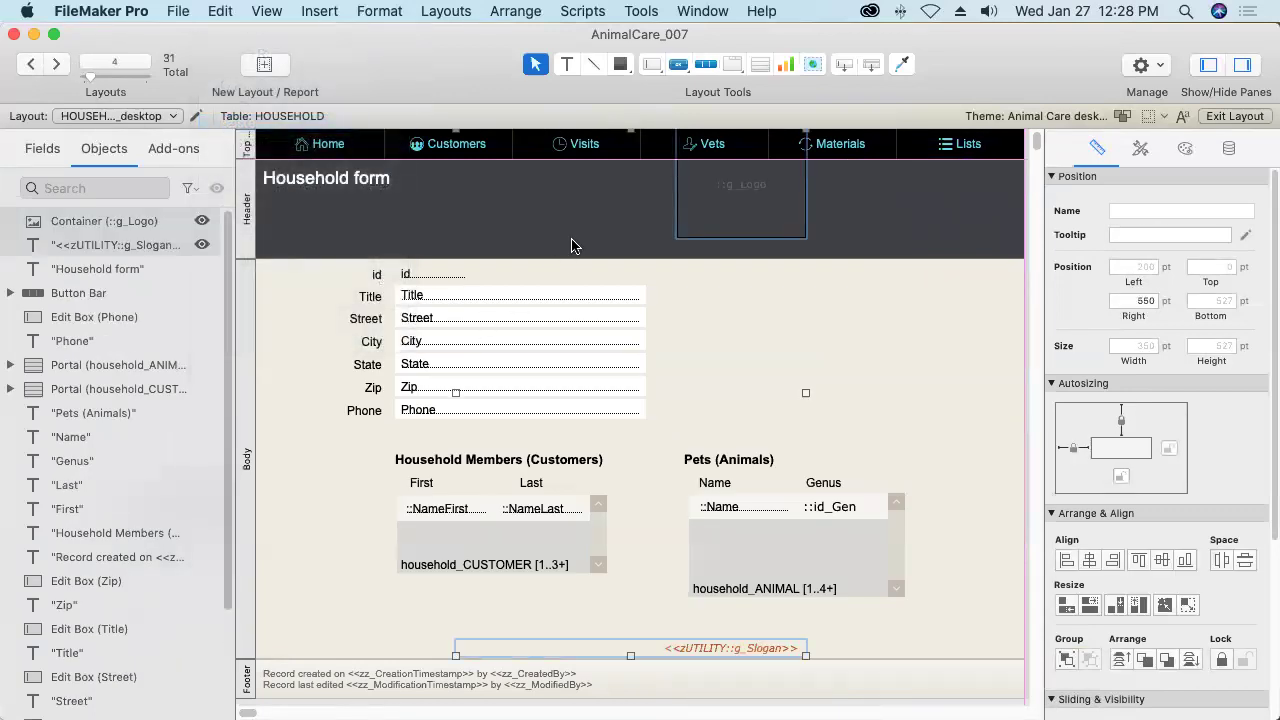
left_click_drag(913, 231, 952, 215)
left_click(57, 63)
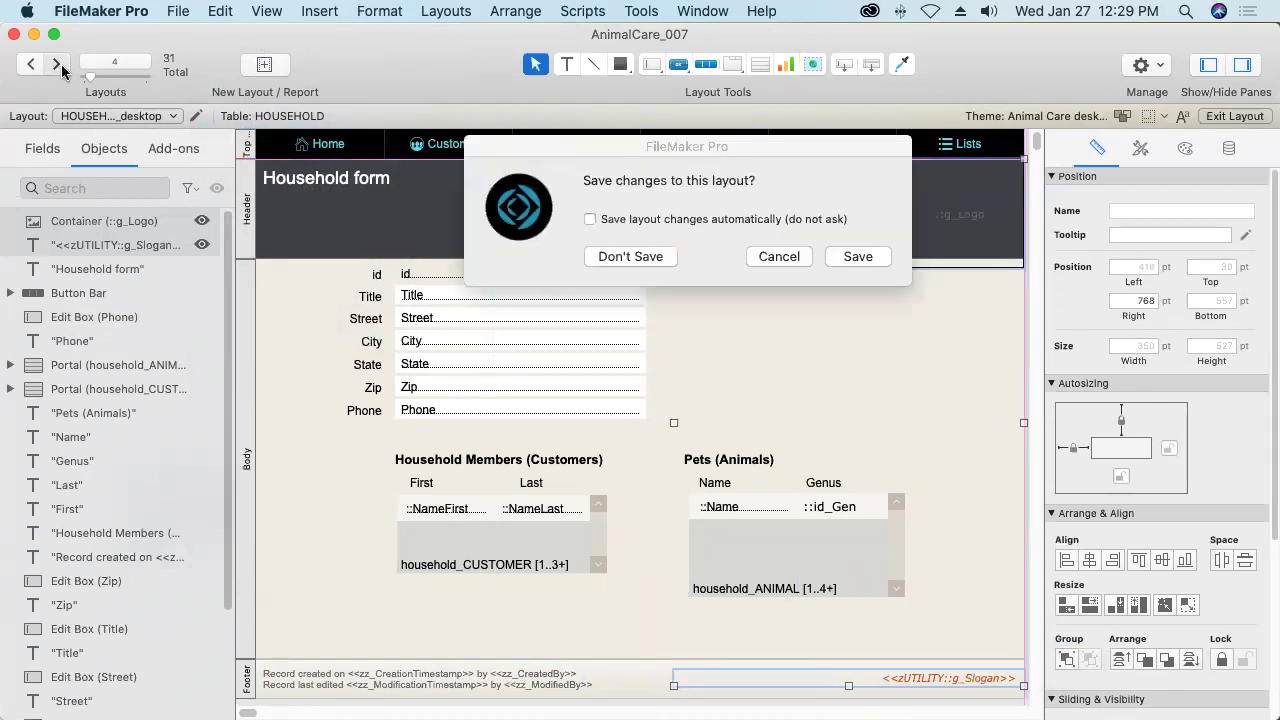
key("Return")
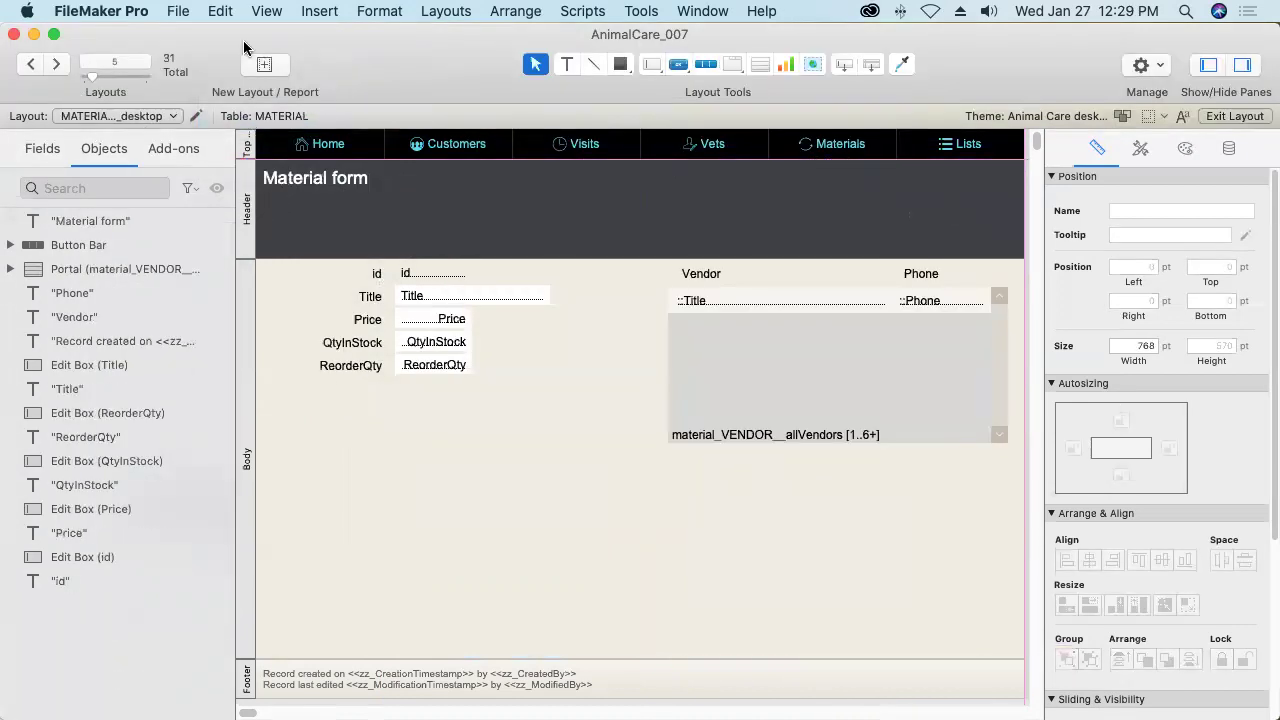
left_click(220, 11)
left_click(237, 123)
left_click_drag(566, 215, 972, 234)
left_click(57, 64)
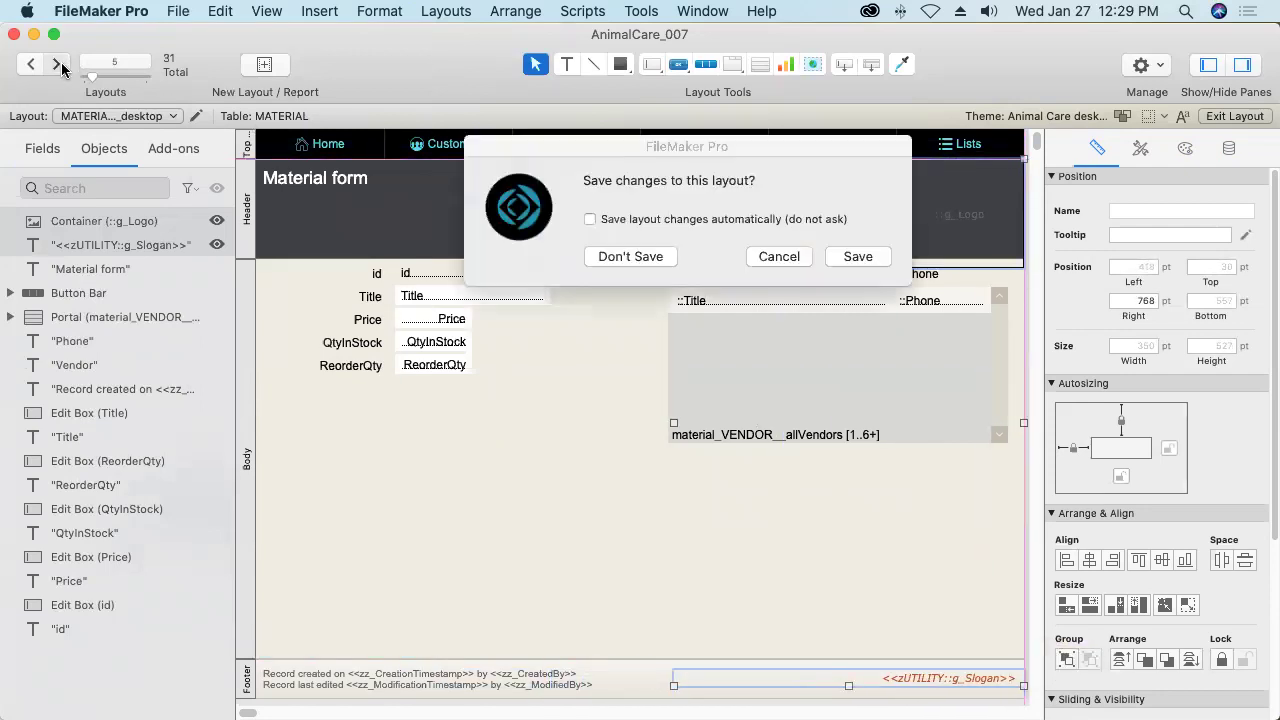
key("Return")
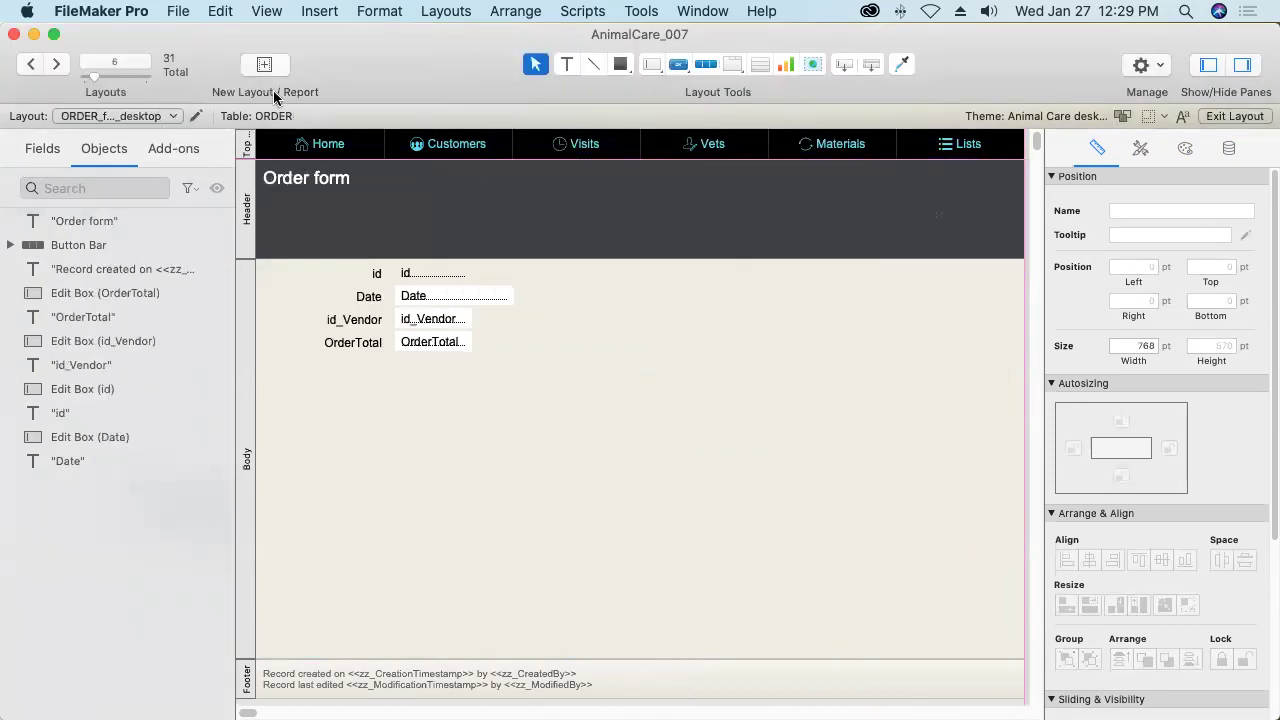
Paste and position the logo and slogan on the Order and Room forms, saving each.
left_click(221, 11)
left_click(245, 123)
left_click_drag(646, 180, 952, 210)
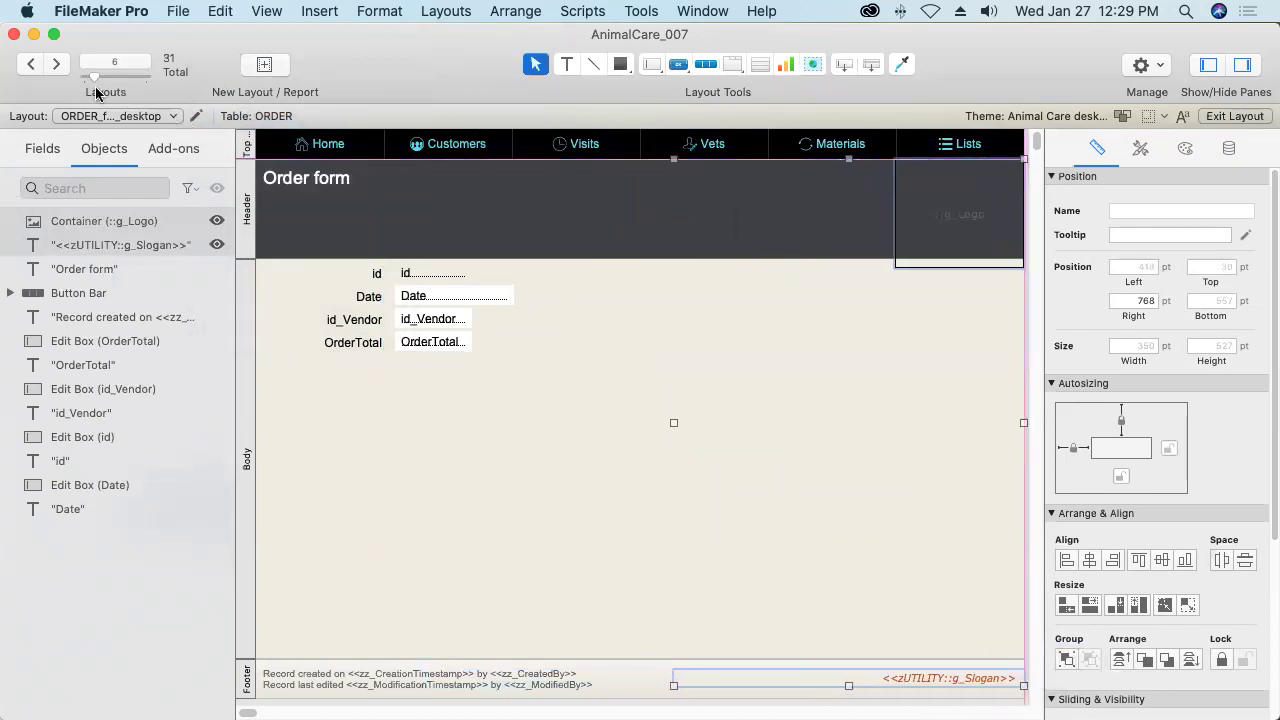
left_click(57, 64)
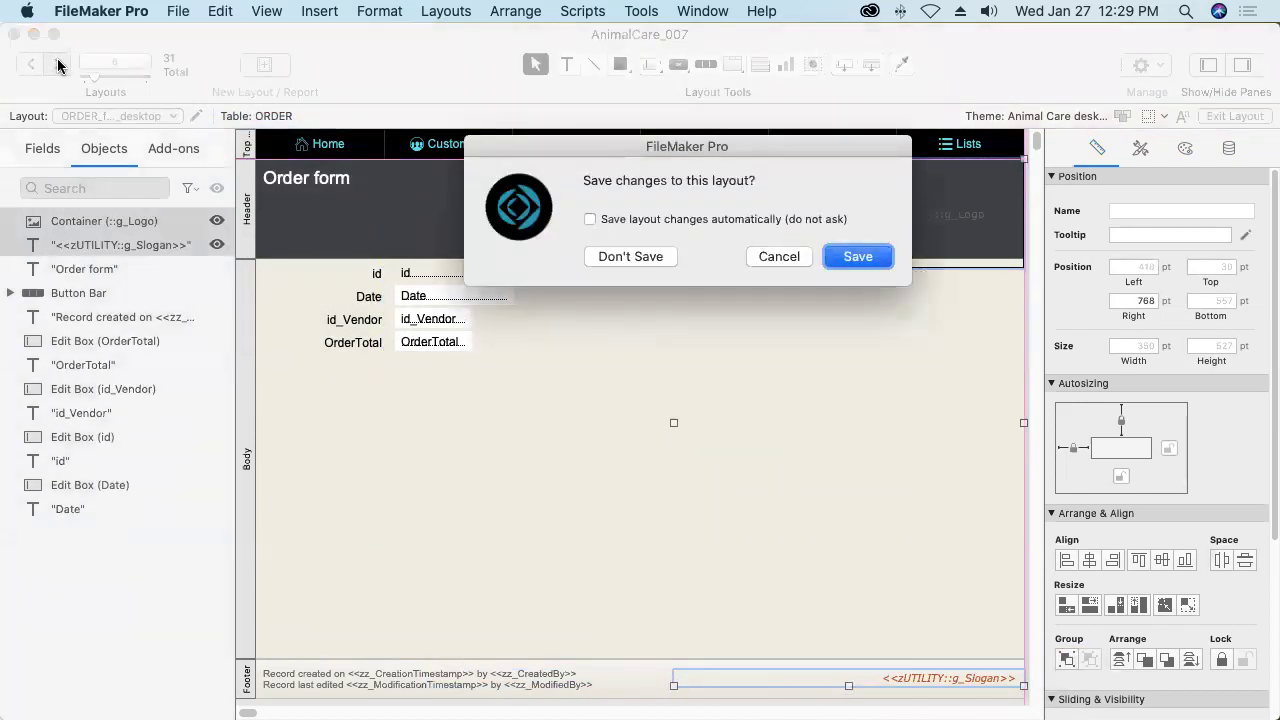
key("Return")
left_click(212, 10)
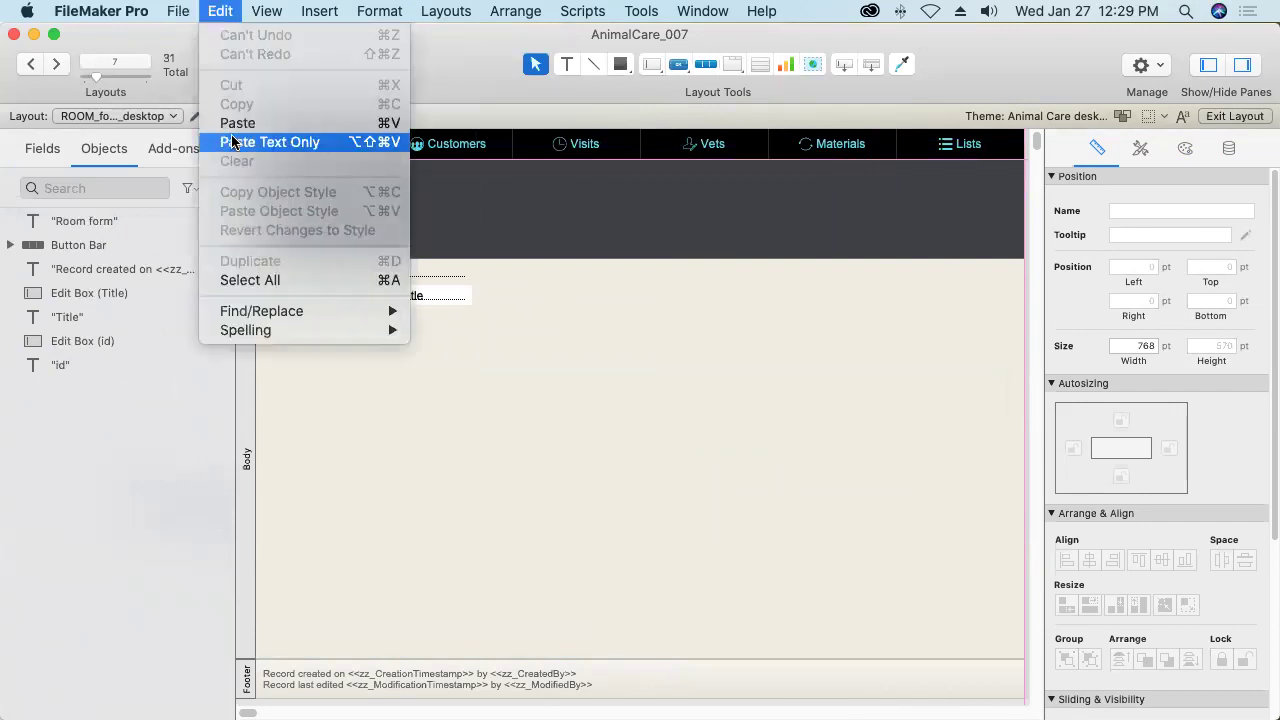
left_click(232, 121)
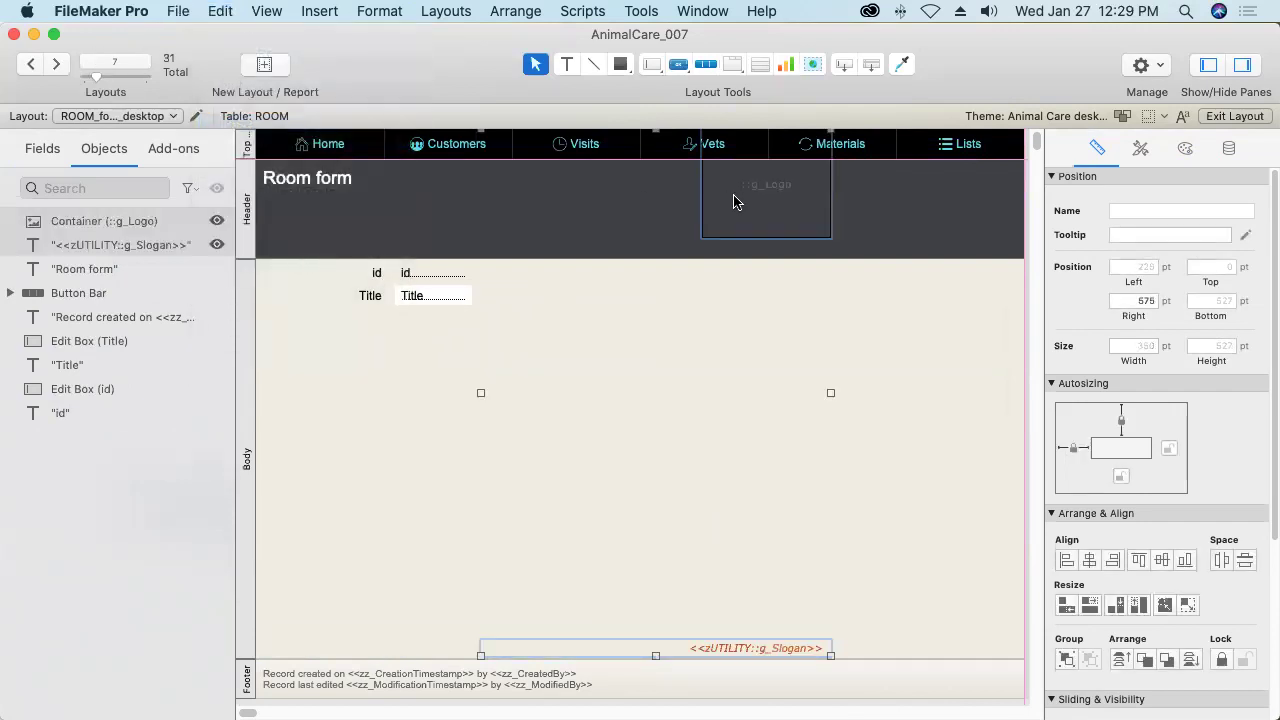
left_click_drag(734, 202, 931, 230)
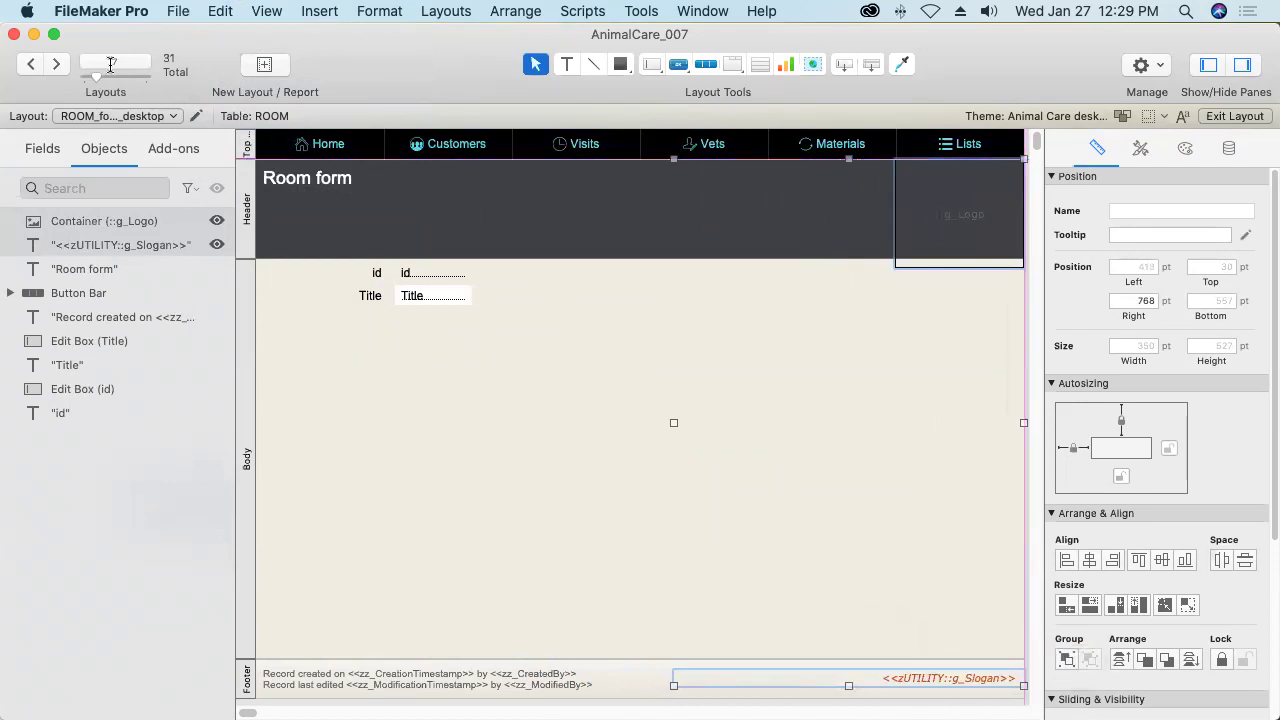
left_click(55, 65)
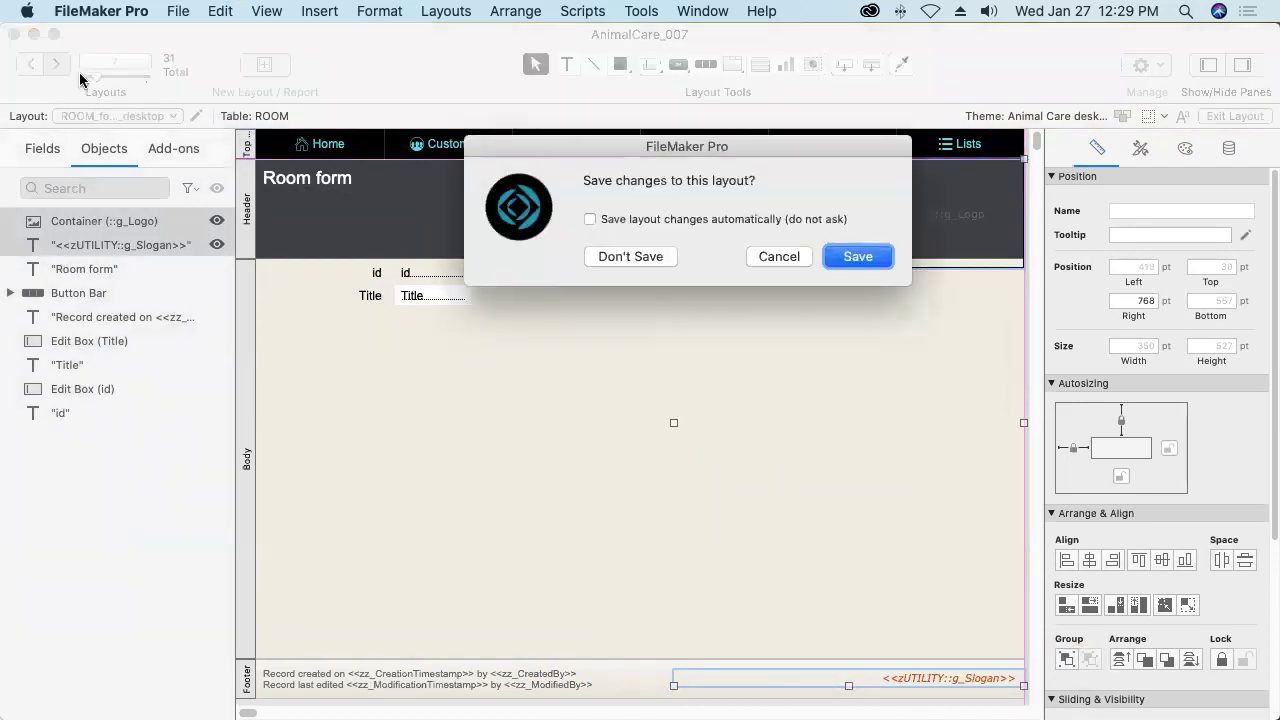
key("Return")
Place the logo and slogan on the Service and Treatment forms and save both layouts.
left_click(221, 12)
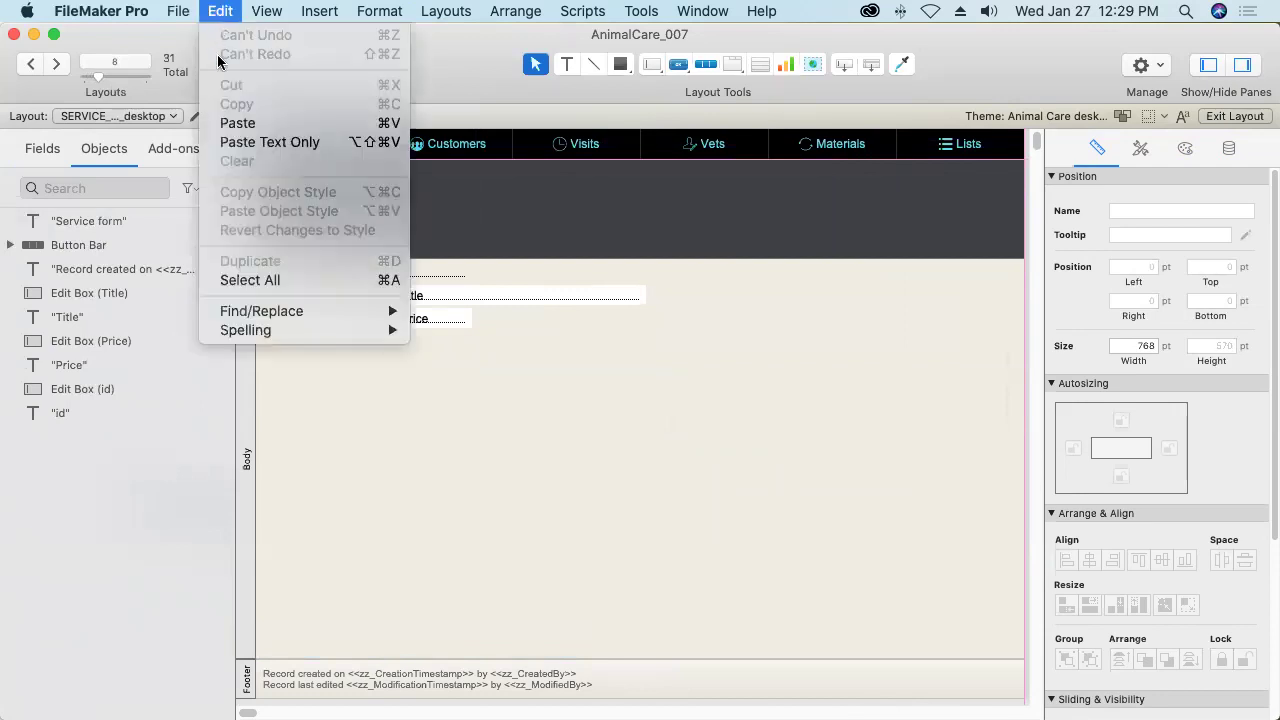
left_click(218, 122)
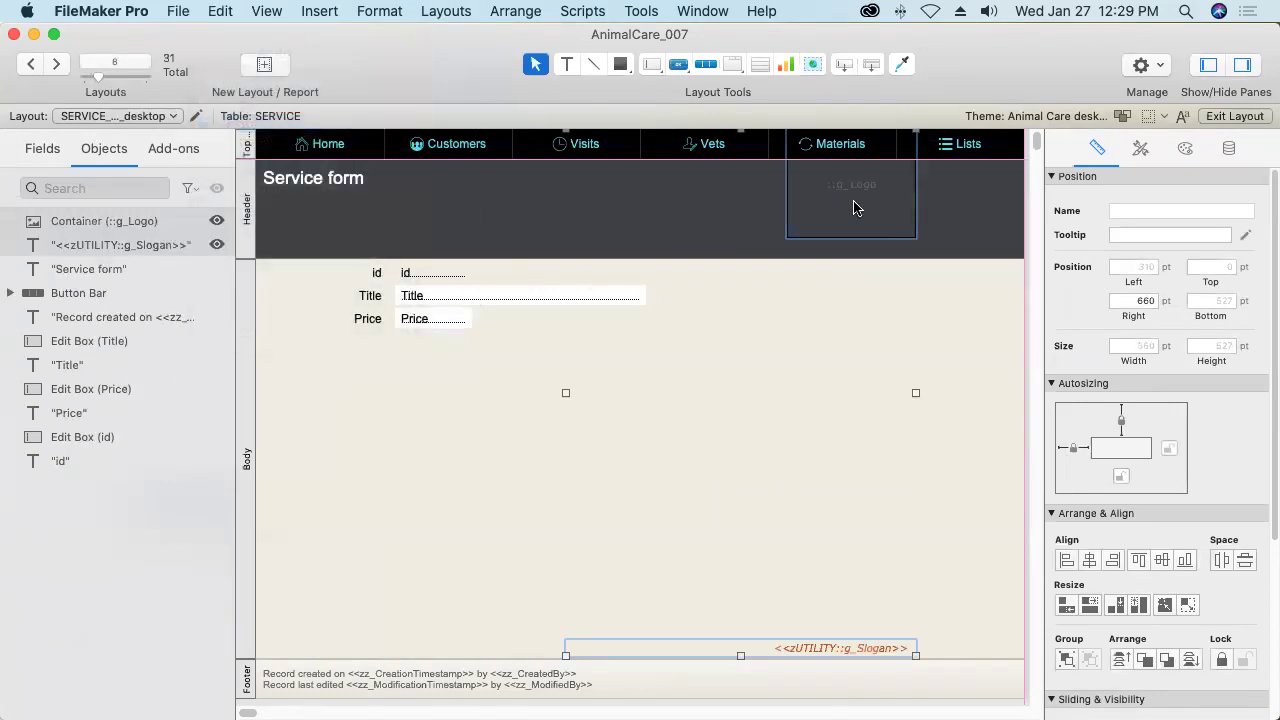
left_click_drag(855, 188, 962, 222)
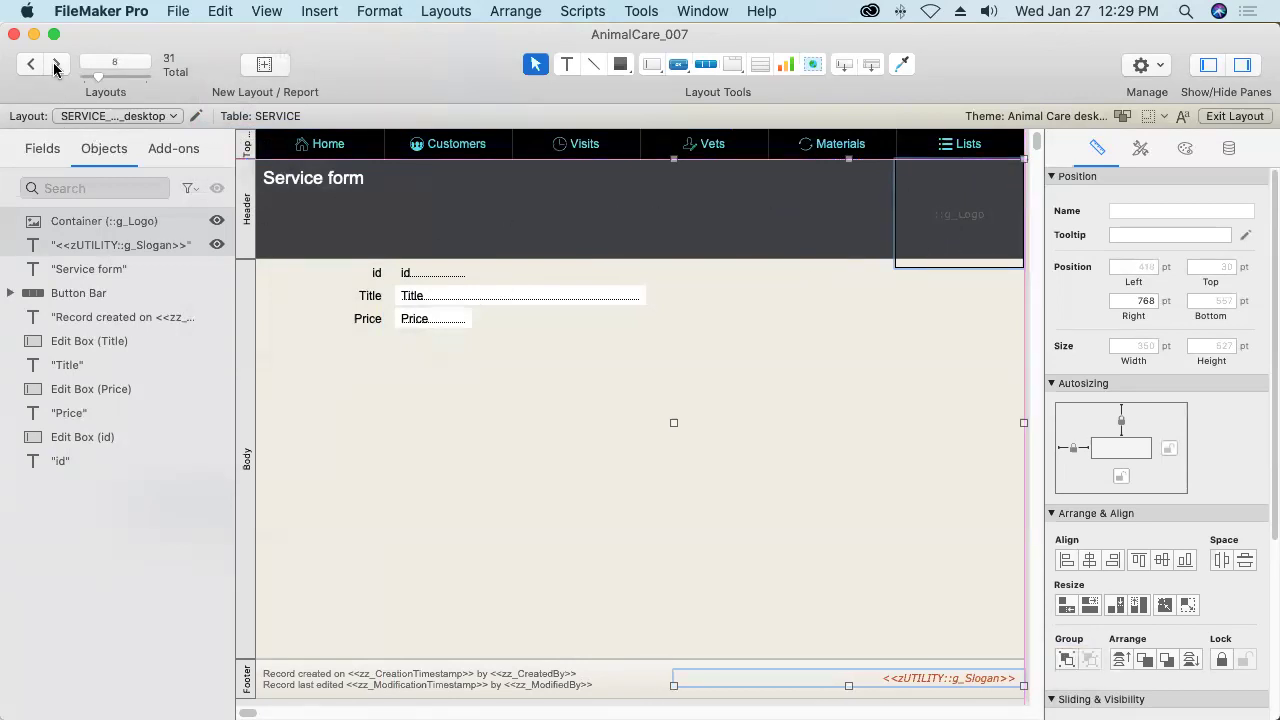
left_click(56, 65)
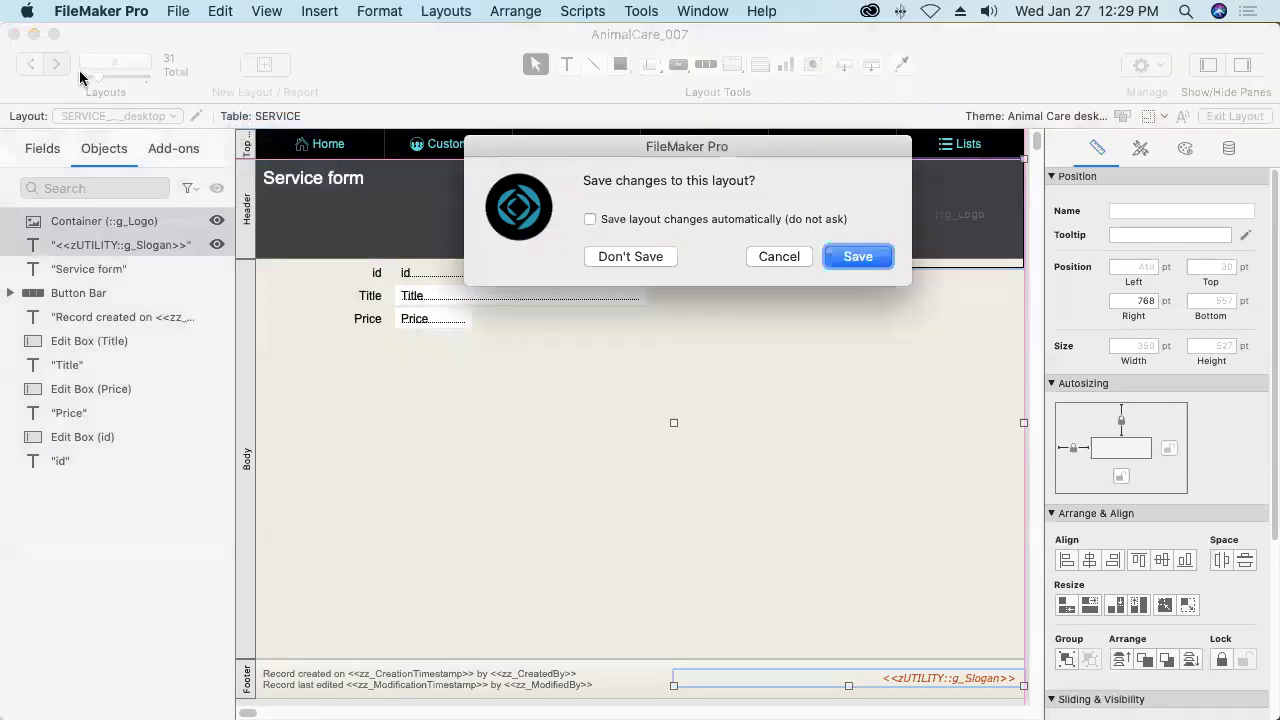
key("Return")
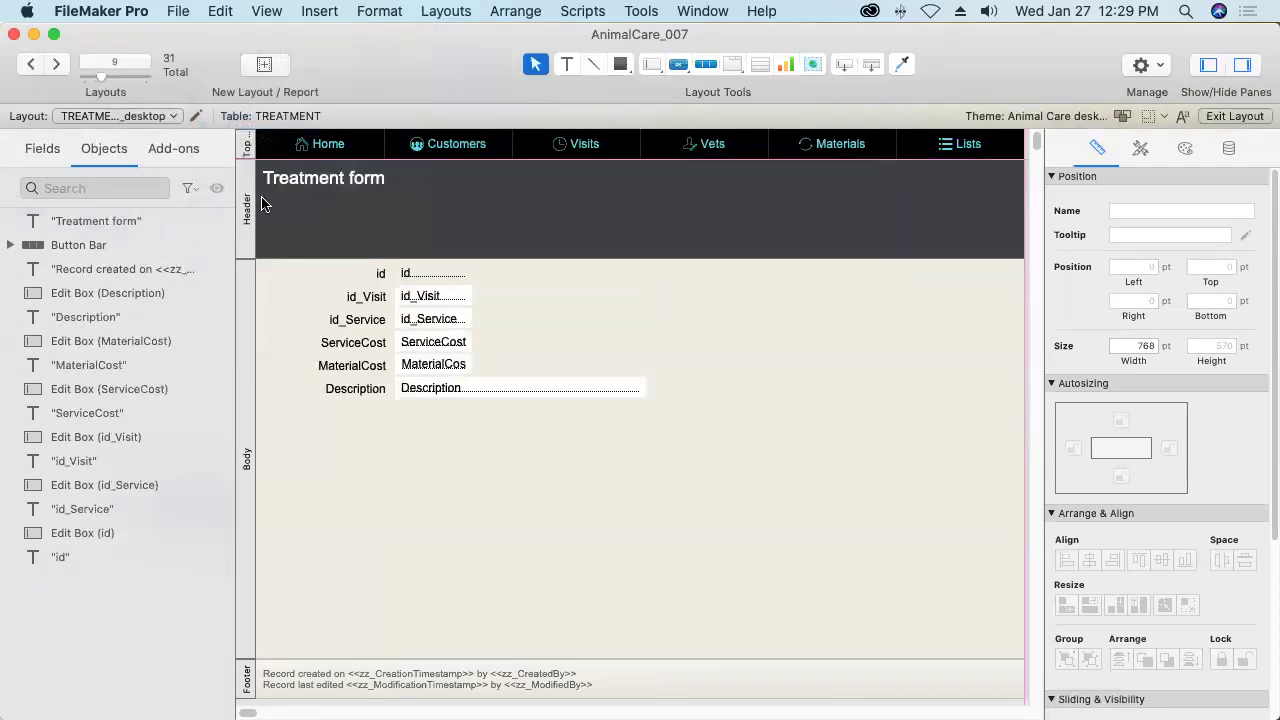
left_click(222, 12)
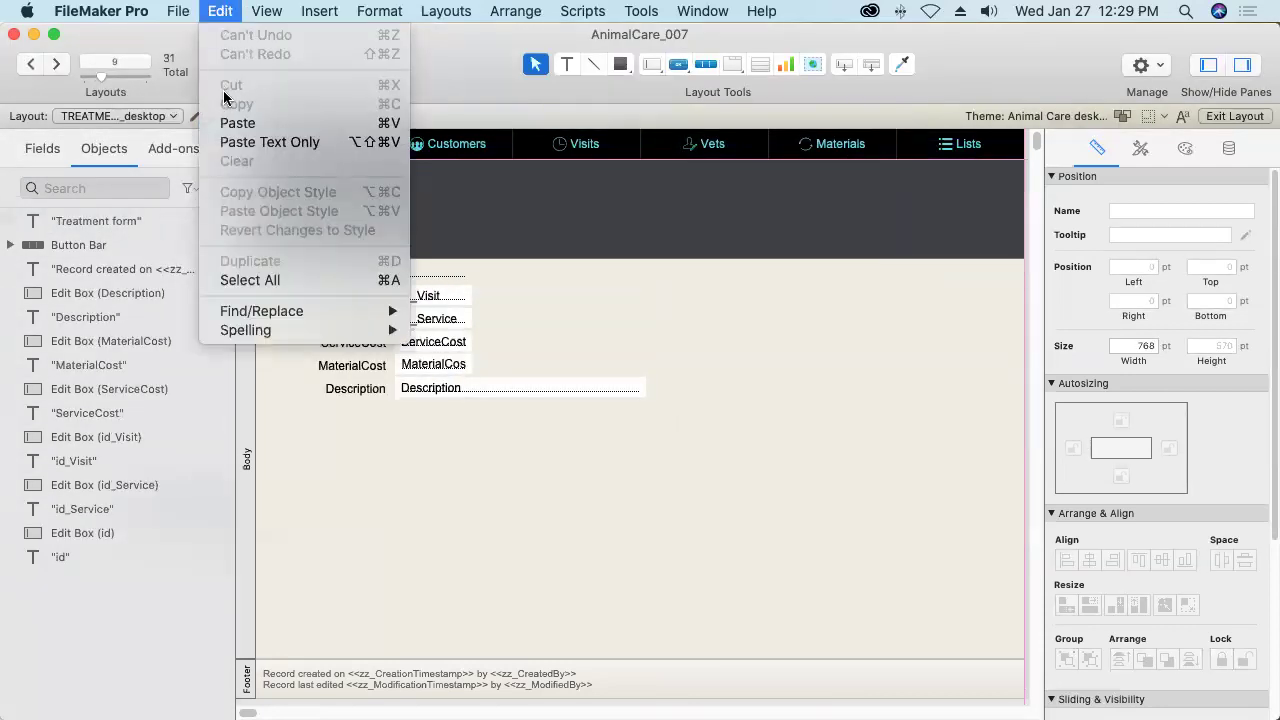
left_click(237, 123)
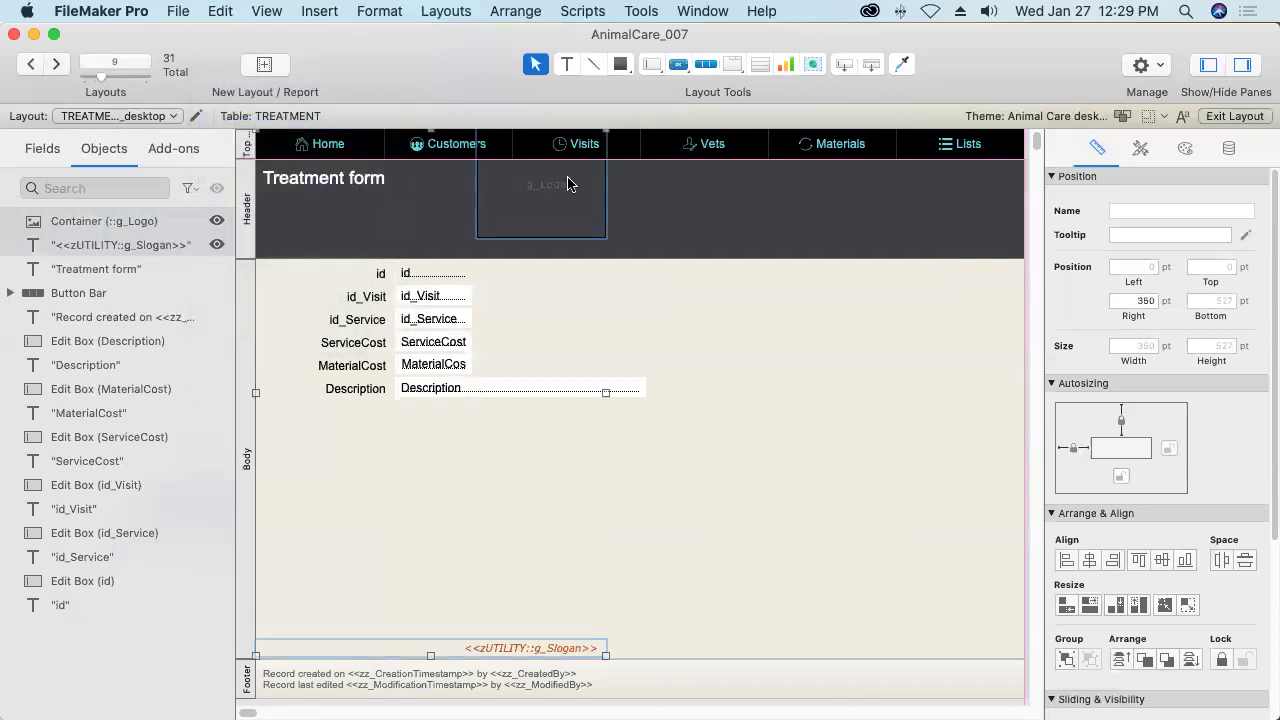
left_click_drag(567, 184, 975, 224)
left_click(57, 65)
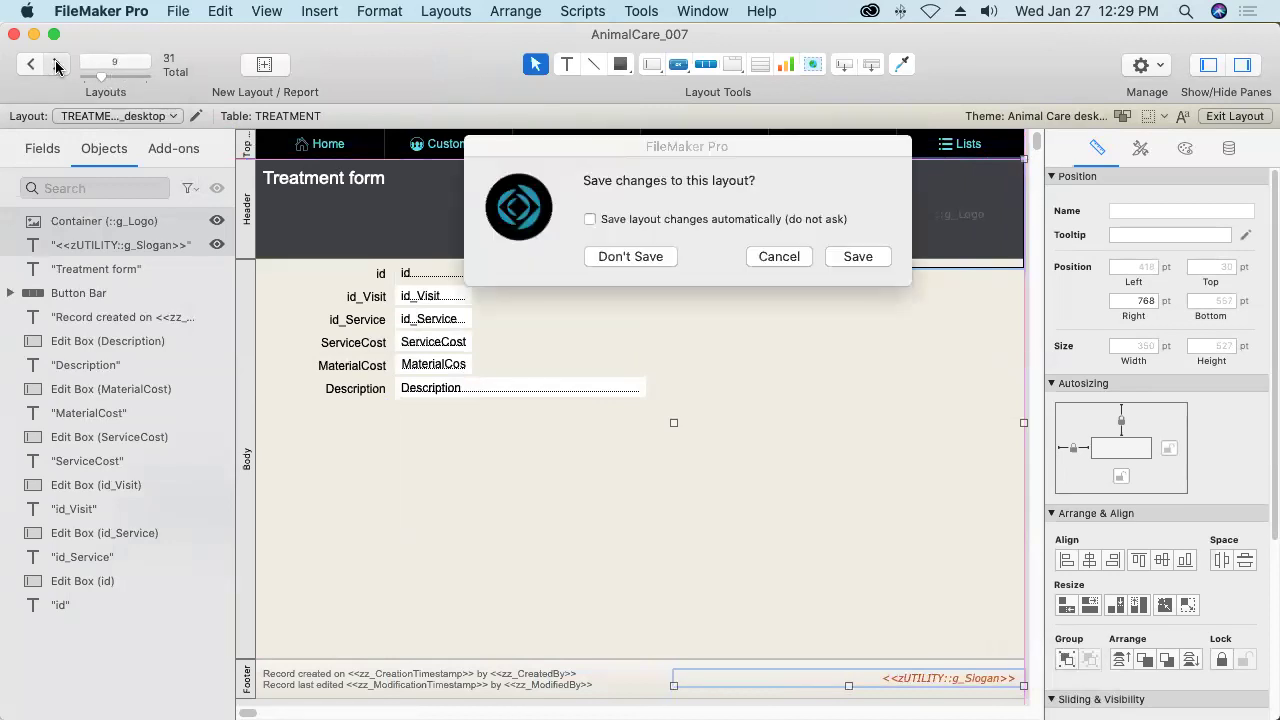
key("Return")
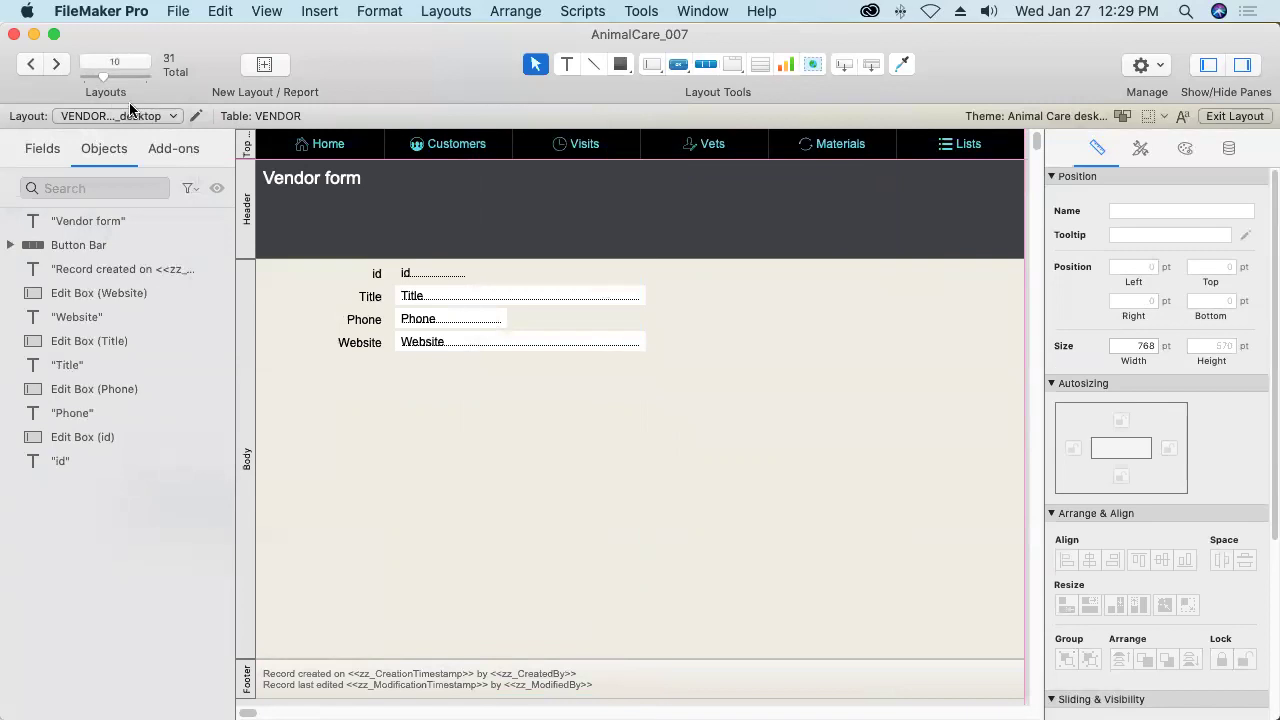
Paste the logo into the header and slogan into the footer on Vendor and Vet forms, saving each.
left_click(223, 10)
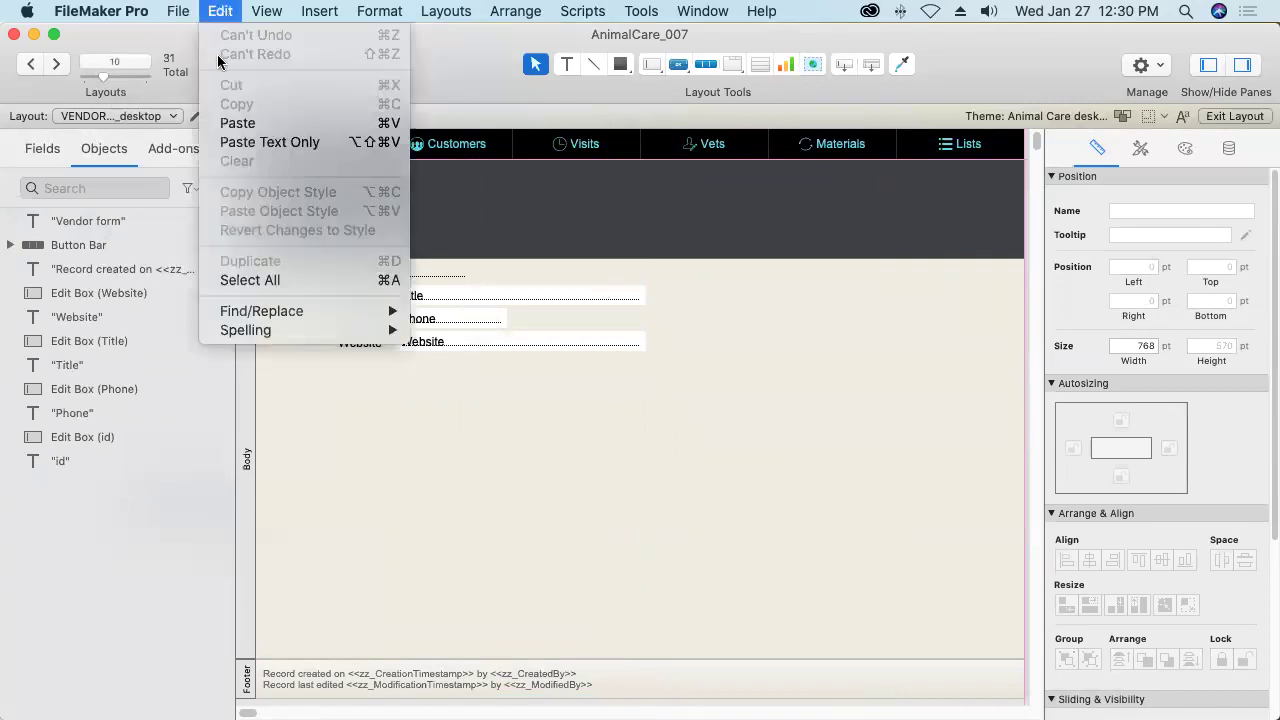
left_click(224, 124)
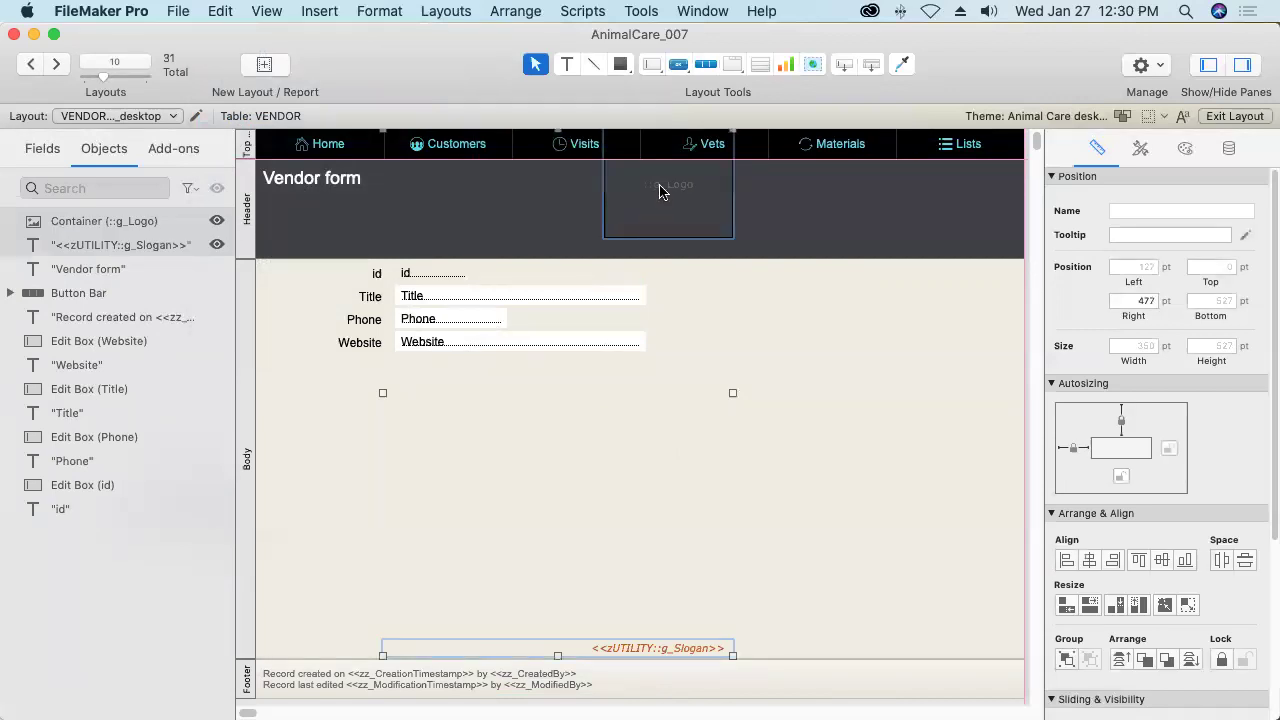
left_click_drag(668, 194, 950, 222)
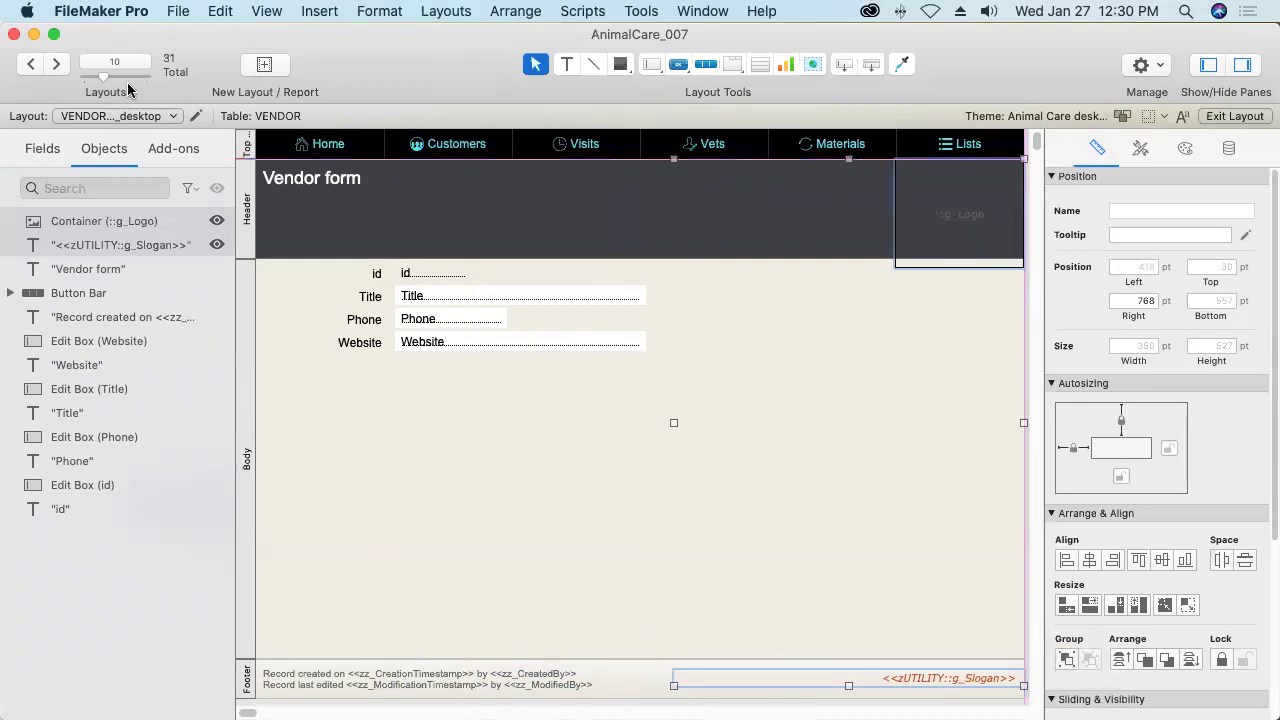
left_click(57, 64)
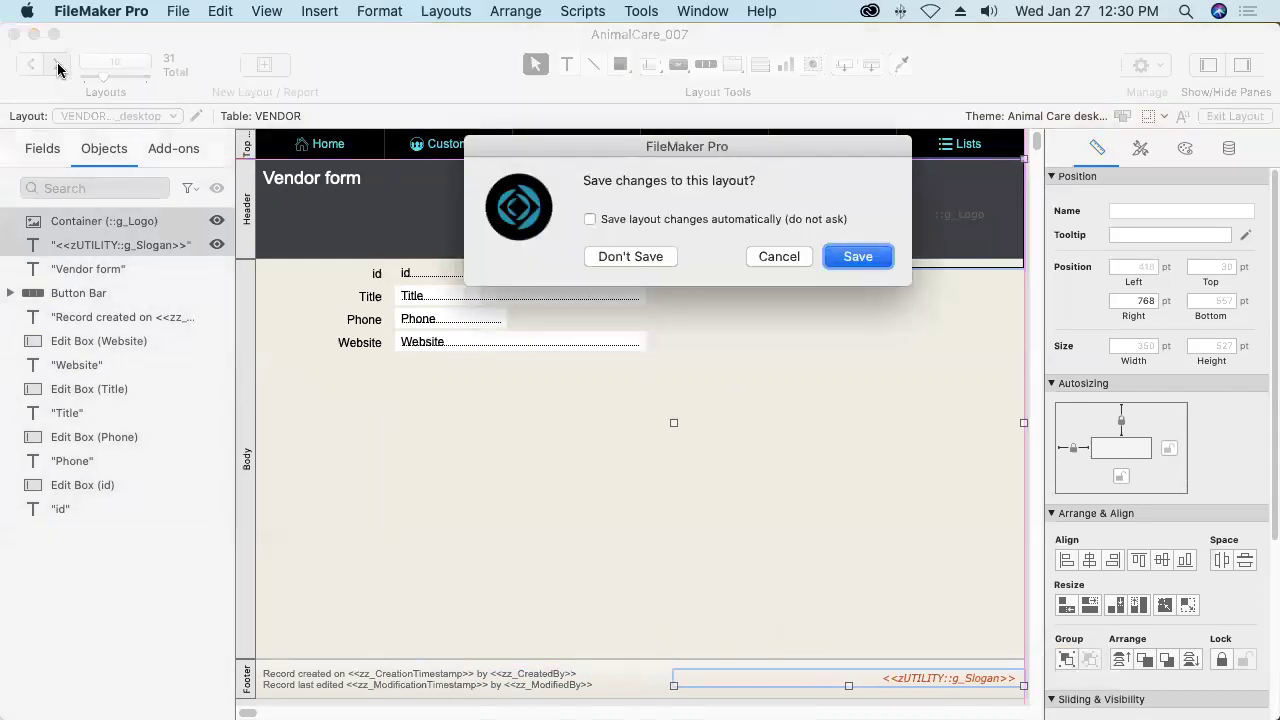
key("Return")
left_click(196, 11)
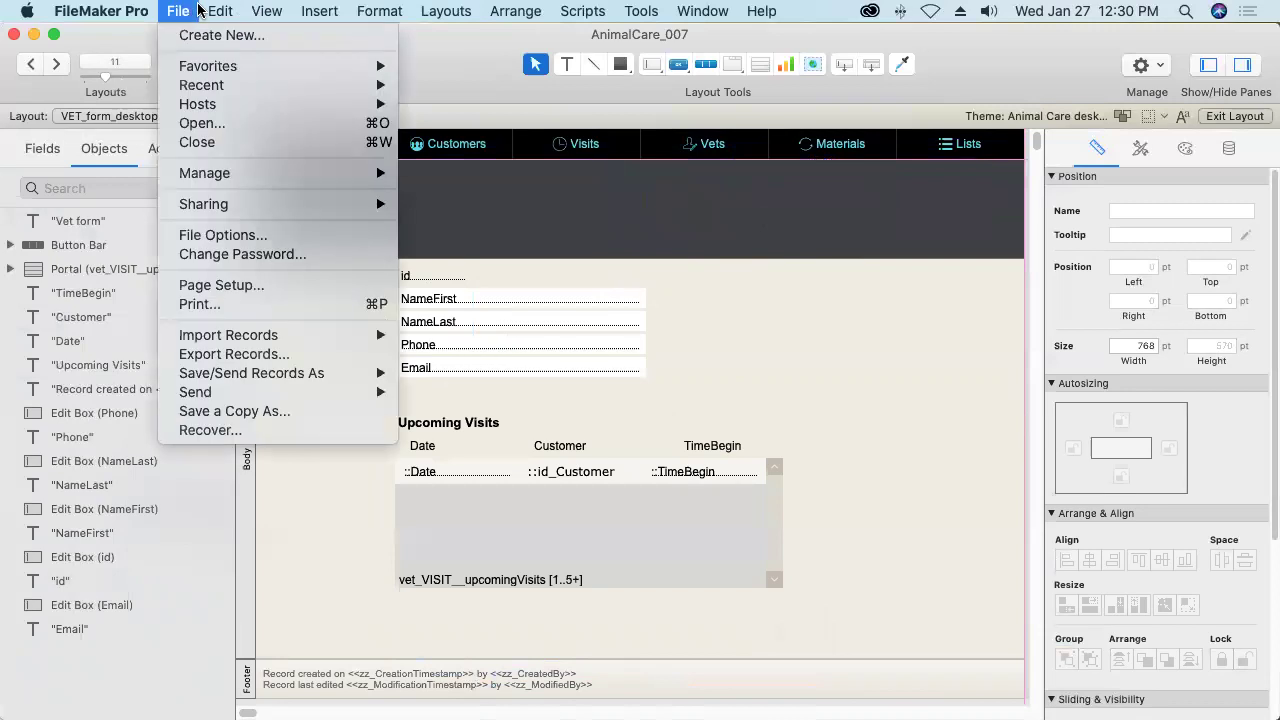
mouse_move(220, 11)
left_click(236, 122)
left_click_drag(771, 191, 967, 222)
left_click(58, 65)
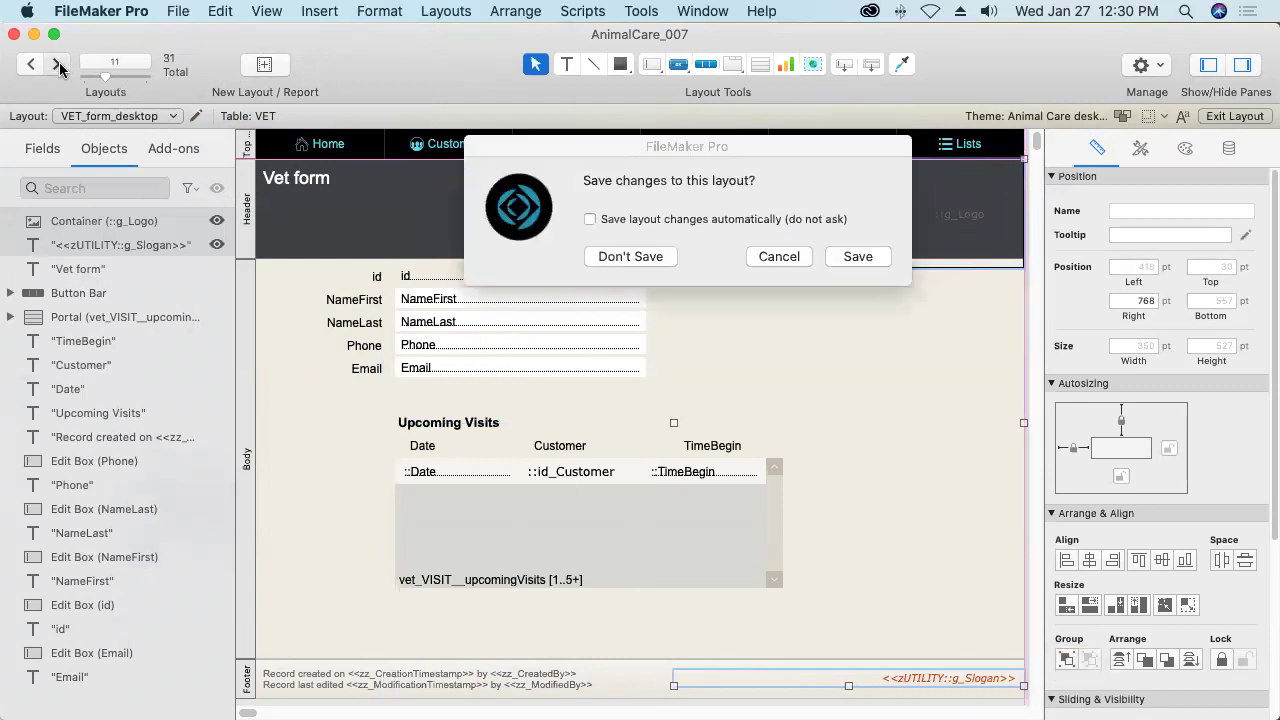
key("Return")
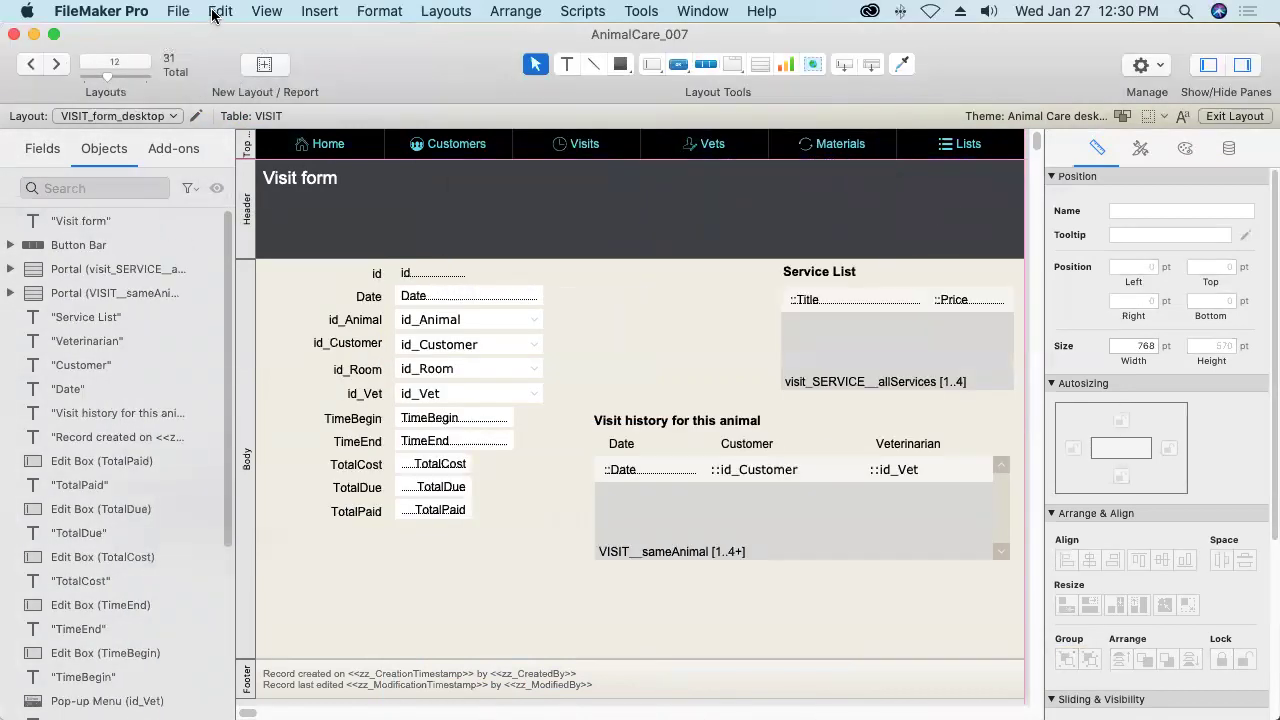
Add the logo and slogan to the Visit form and save it.
left_click(220, 11)
left_click(237, 123)
left_click_drag(851, 193, 925, 223)
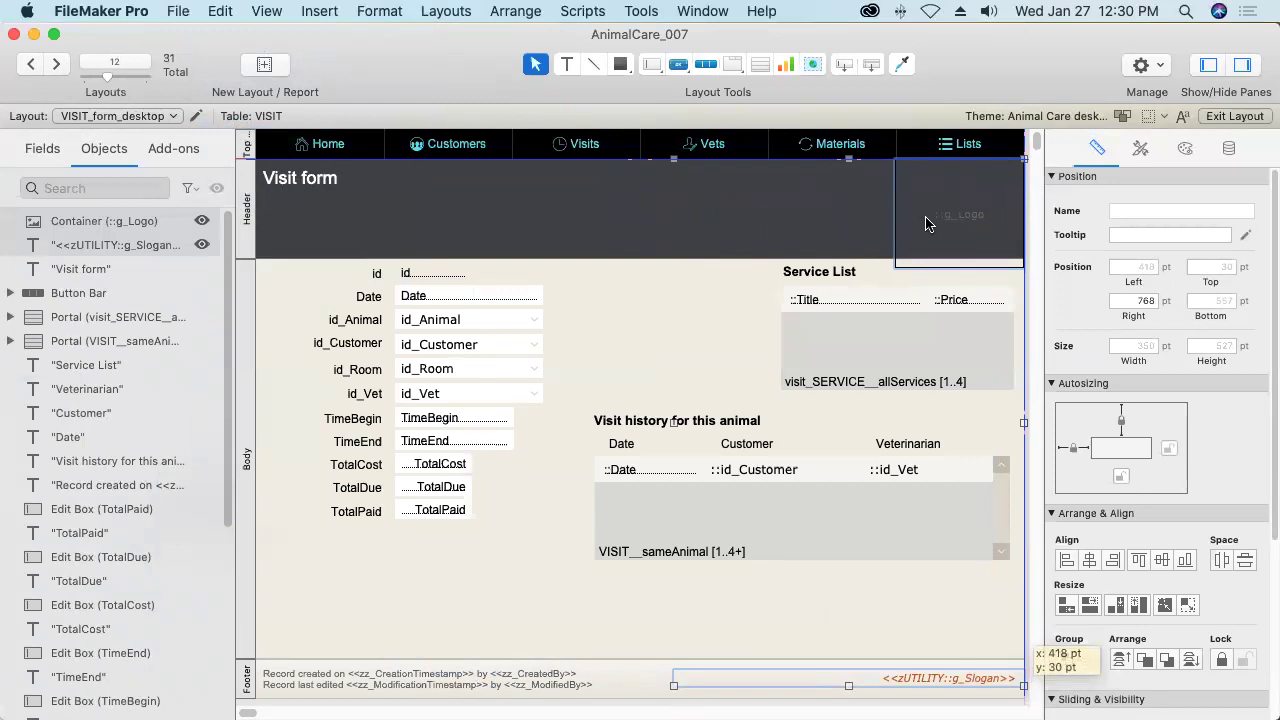
left_click(56, 64)
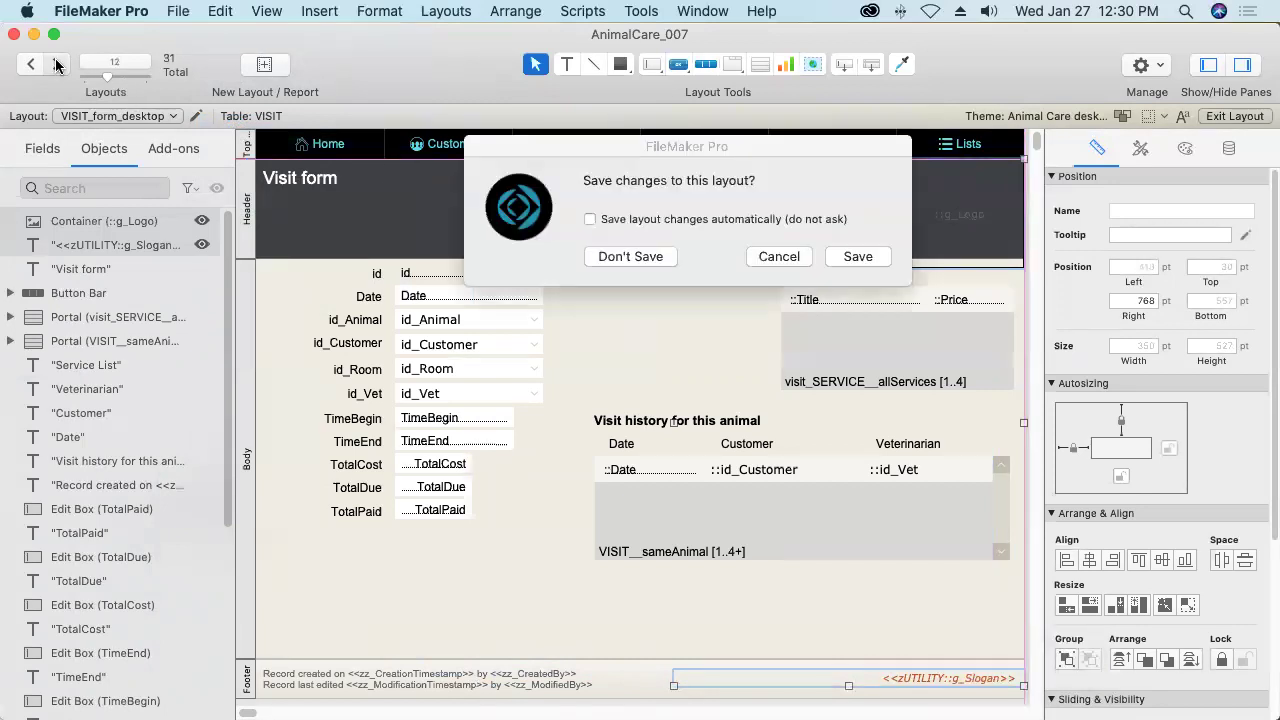
key("Return")
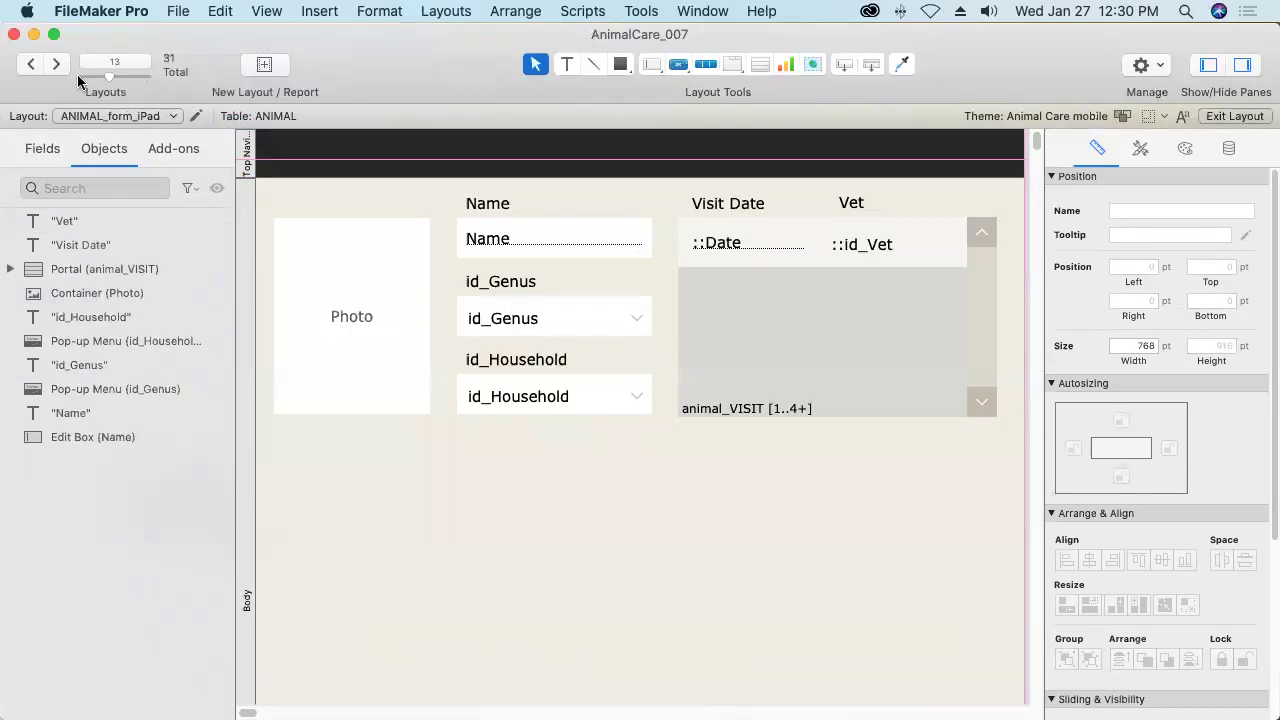
On ANIMAL_form_web, paste the logo and slogan, line them up with other layouts, and finish editing.
left_click(55, 64)
left_click(56, 64)
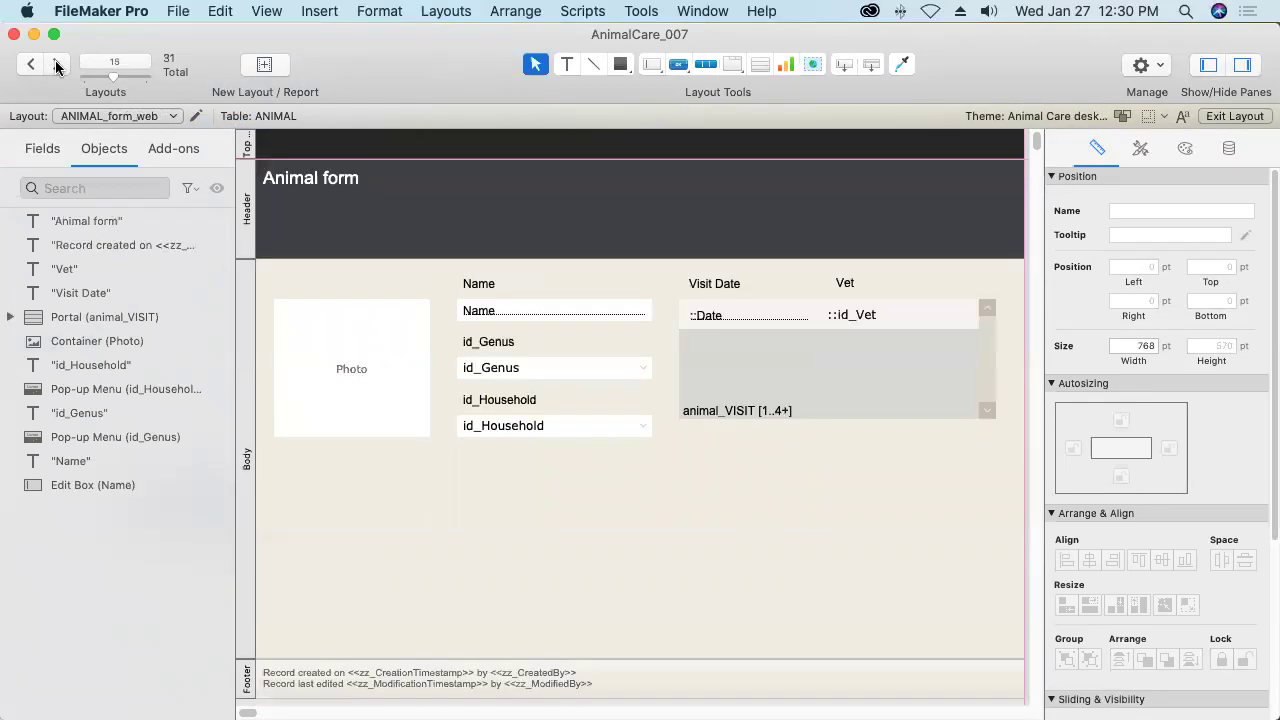
left_click(224, 11)
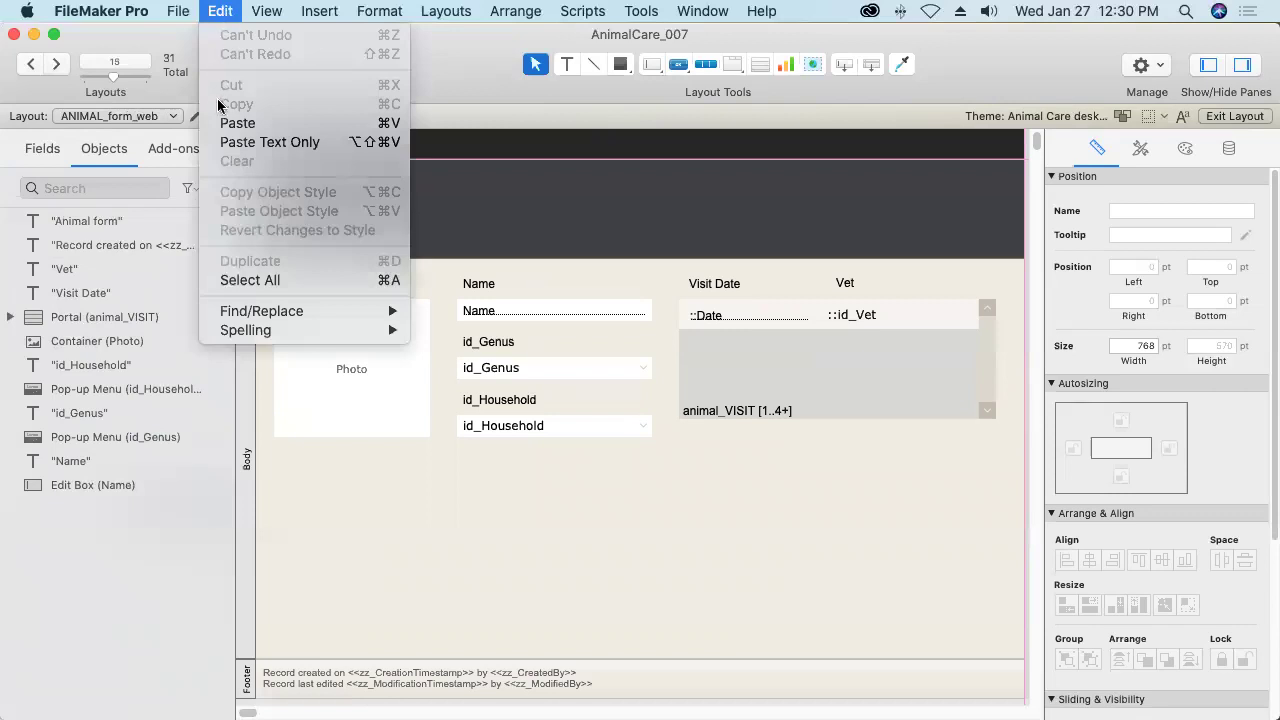
left_click(238, 123)
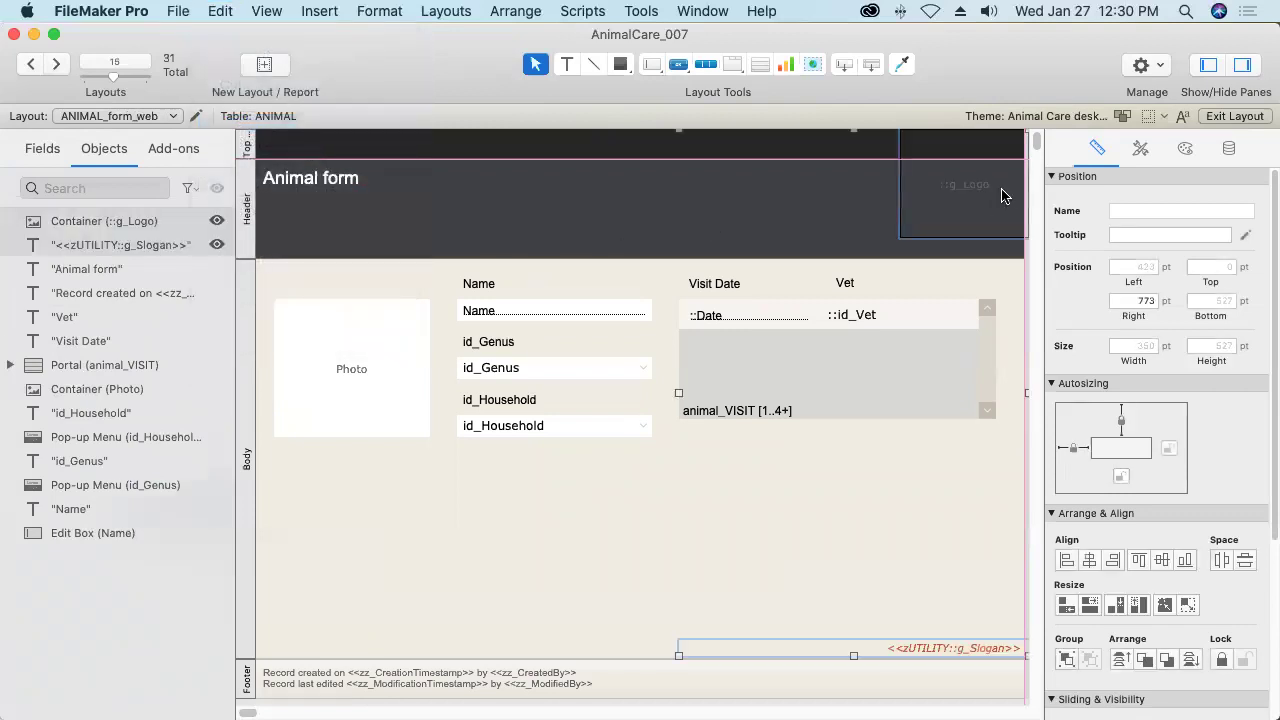
left_click_drag(1005, 196, 990, 222)
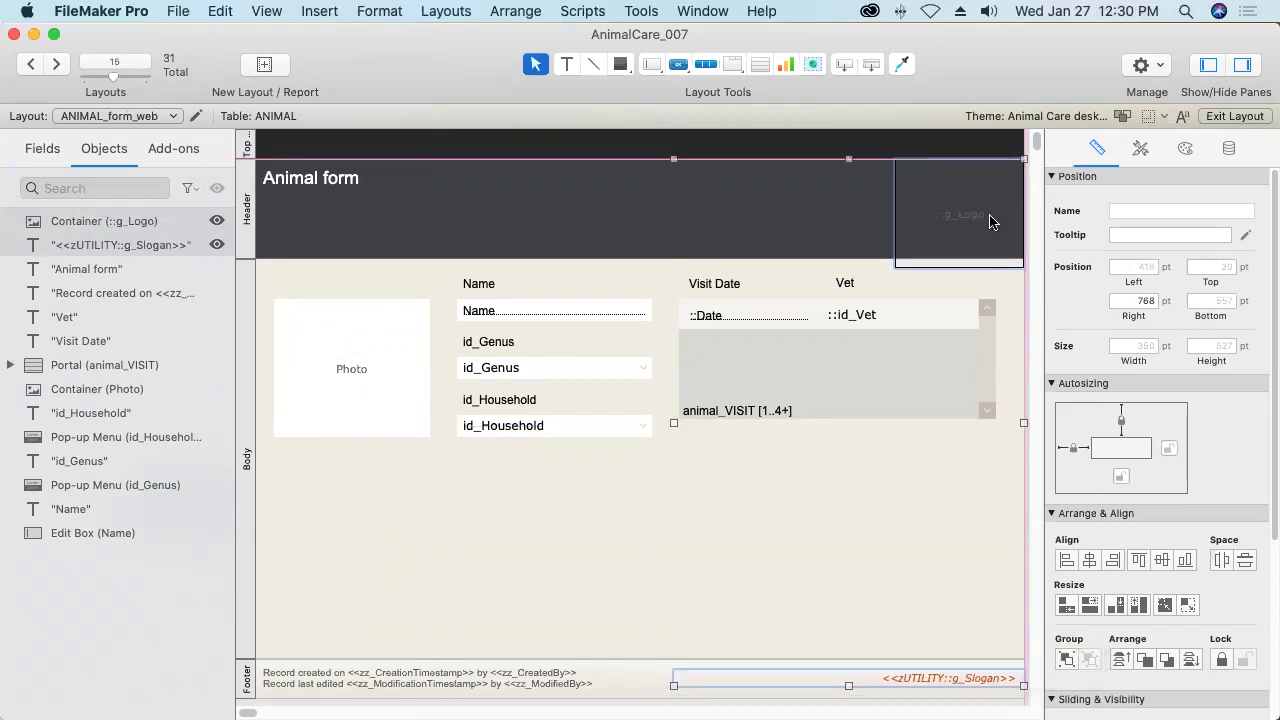
left_click(1235, 116)
Save the web layout, return to browsing, and switch to ANIMAL_form_desktop showing the slogan footer.
left_click(857, 257)
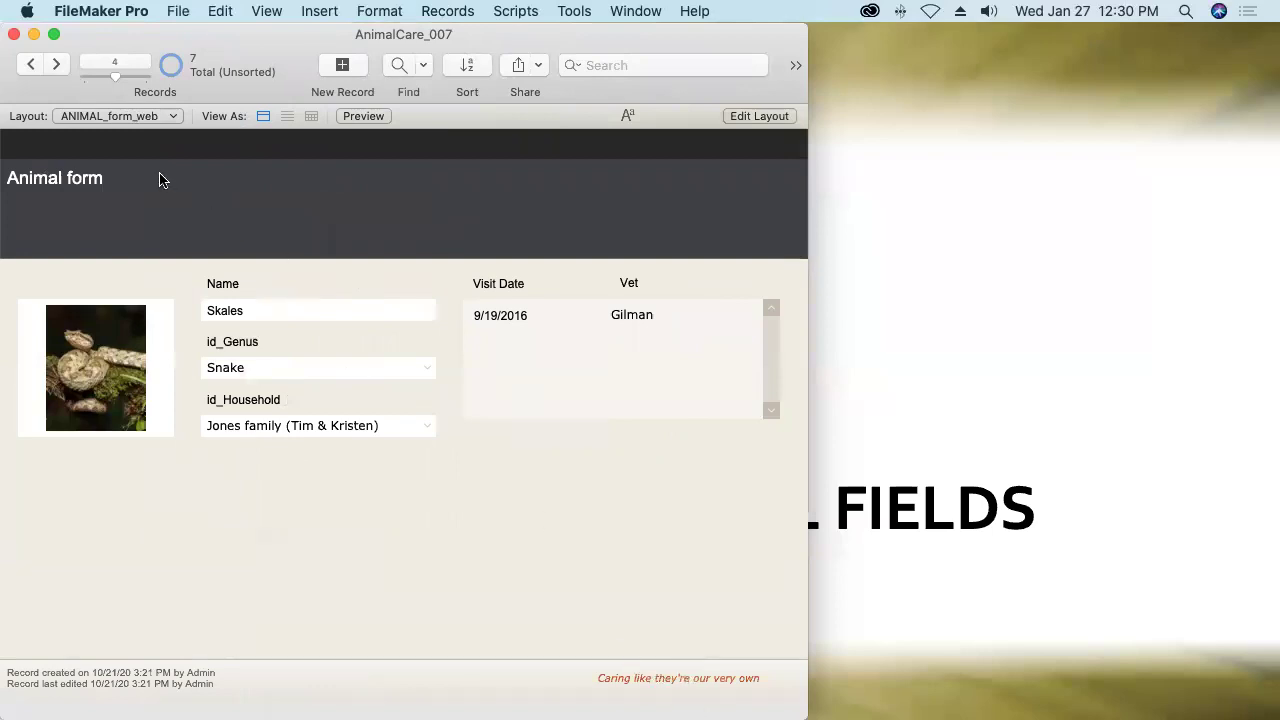
left_click(99, 117)
mouse_move(100, 117)
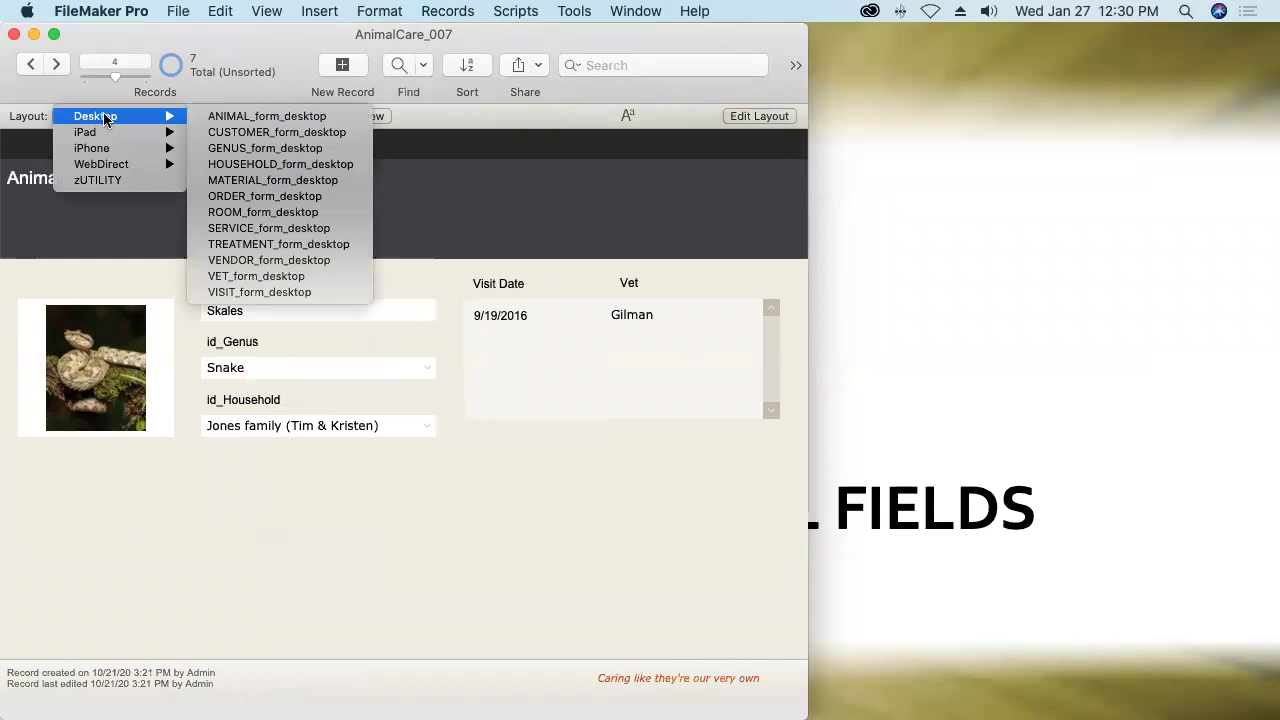
left_click(217, 117)
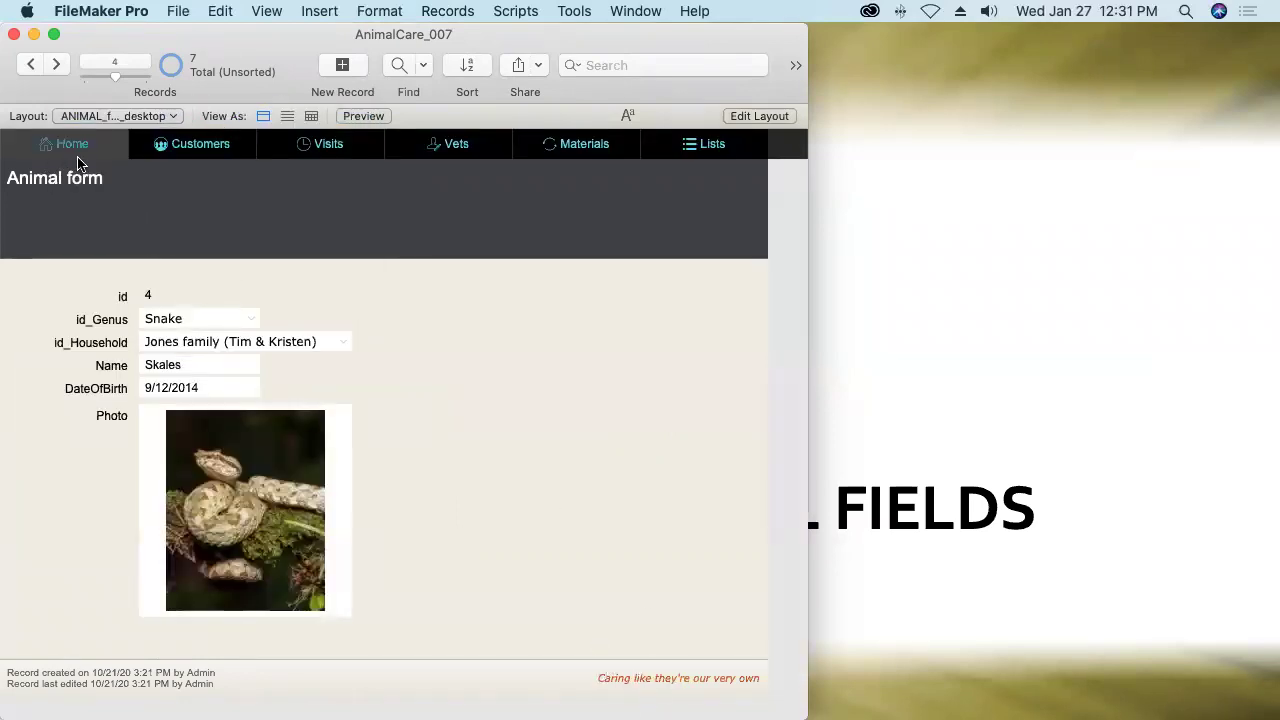
left_click(78, 116)
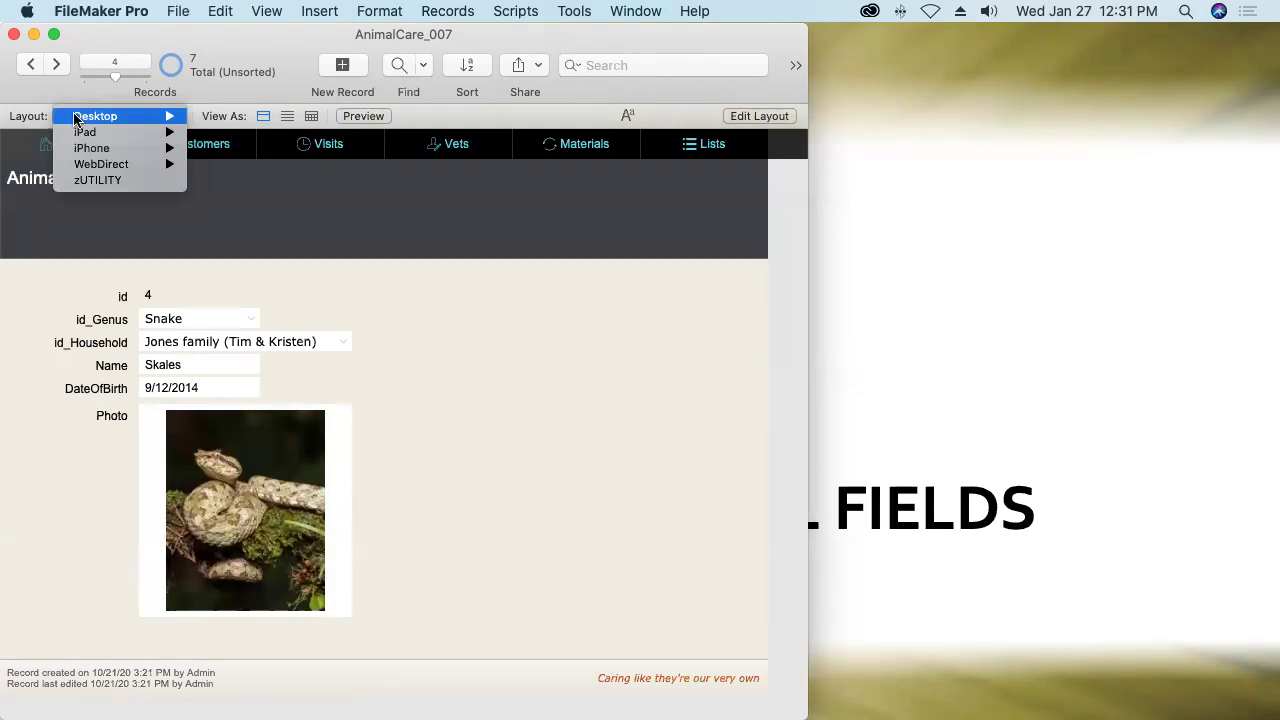
On the zUTILITY layout, replace g_Slogan with 'Care that is as precious as your pet'.
left_click(84, 188)
left_click(213, 199)
triple_click(211, 198)
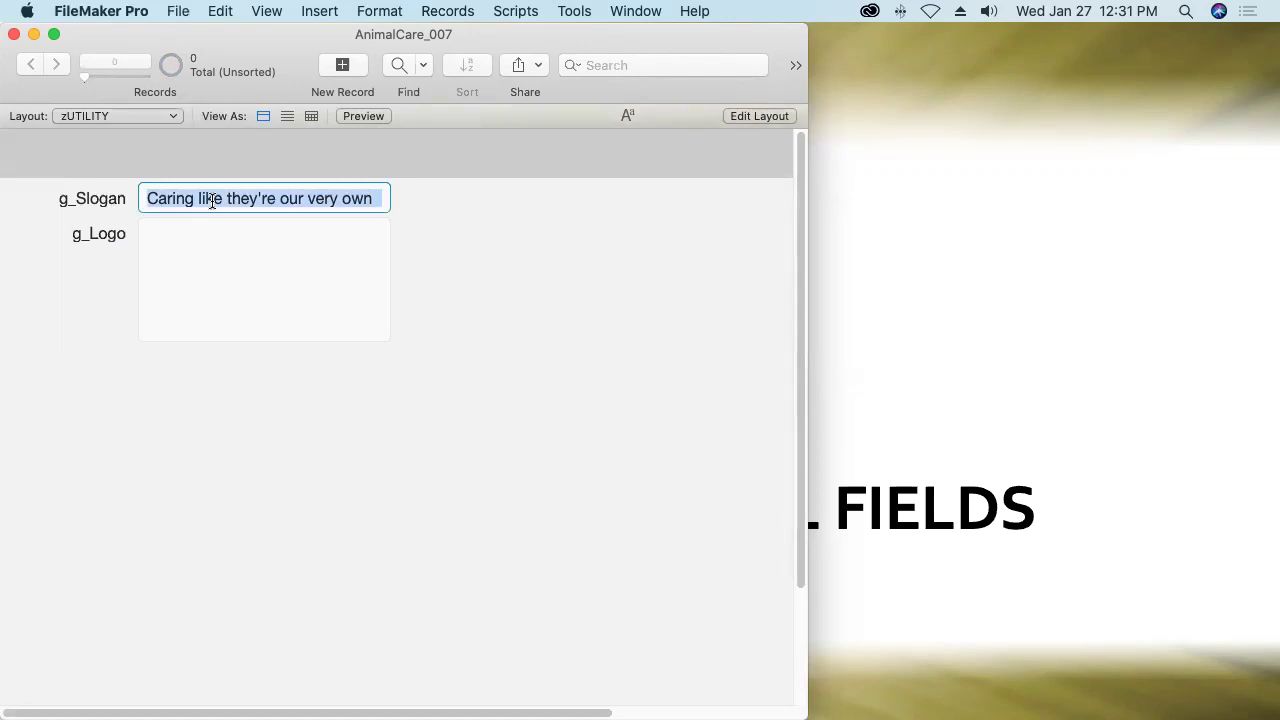
type("Care that is as pre")
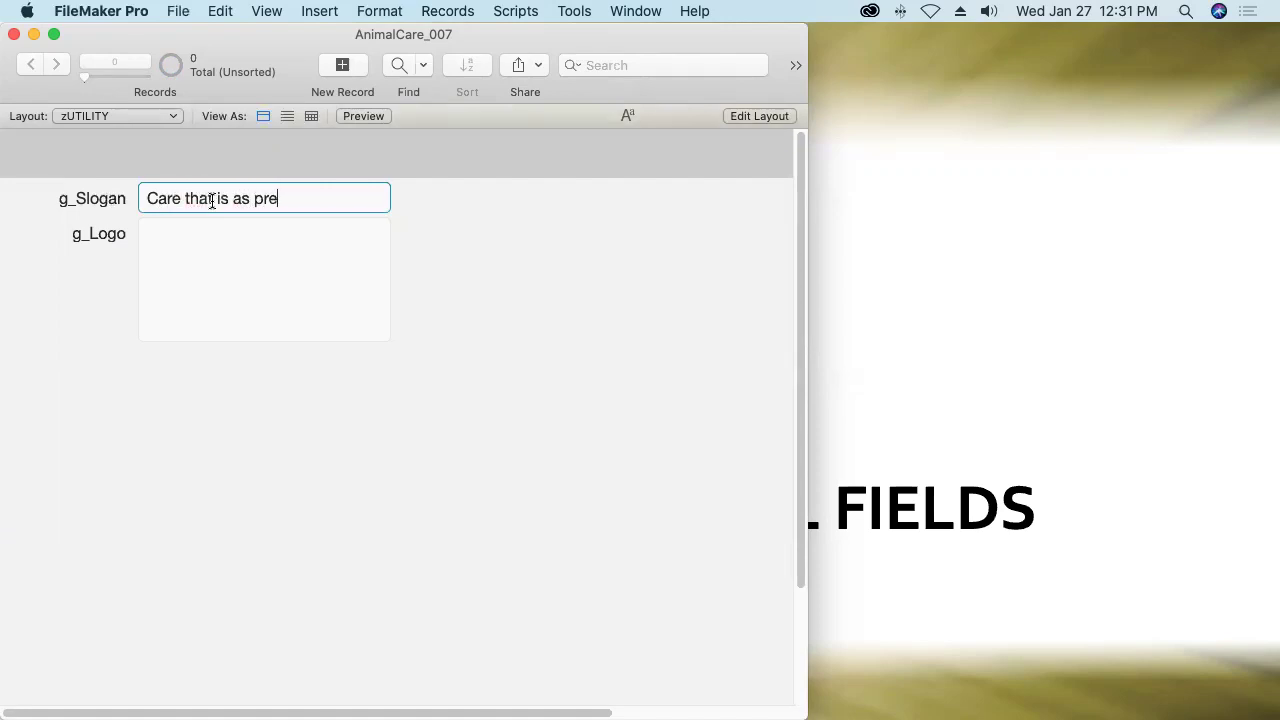
type("cious as your pet")
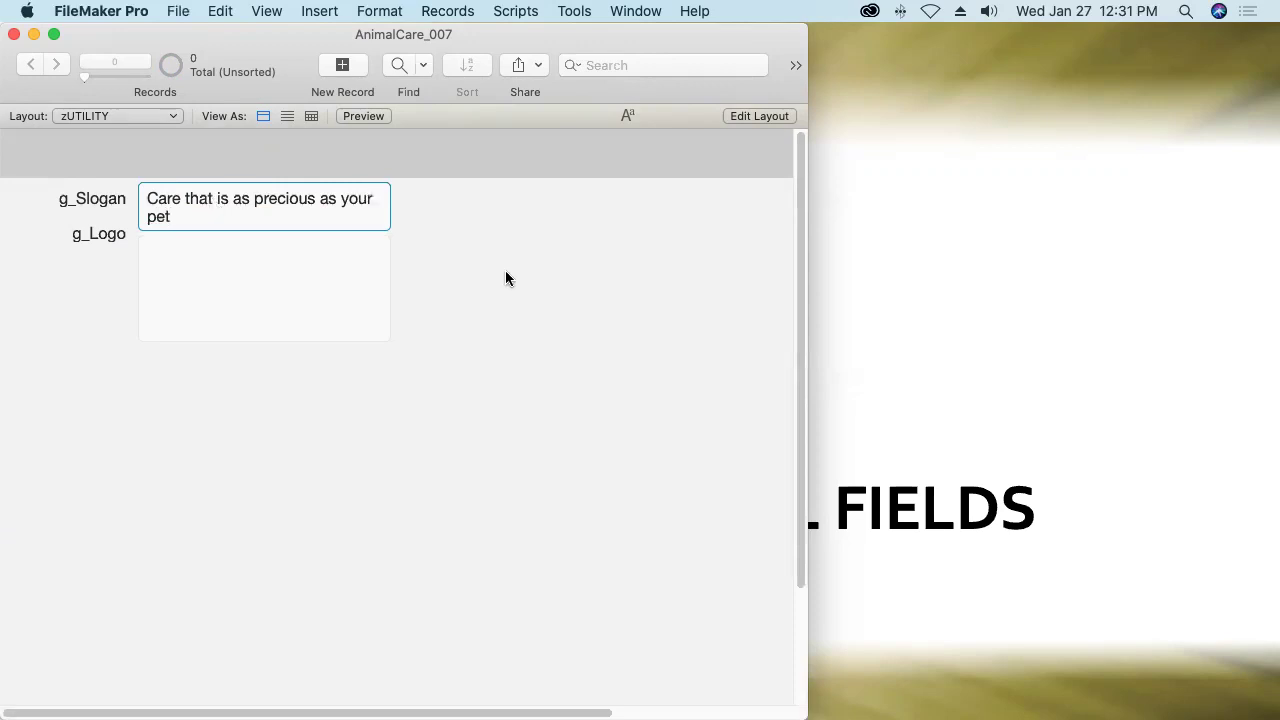
left_click(505, 272)
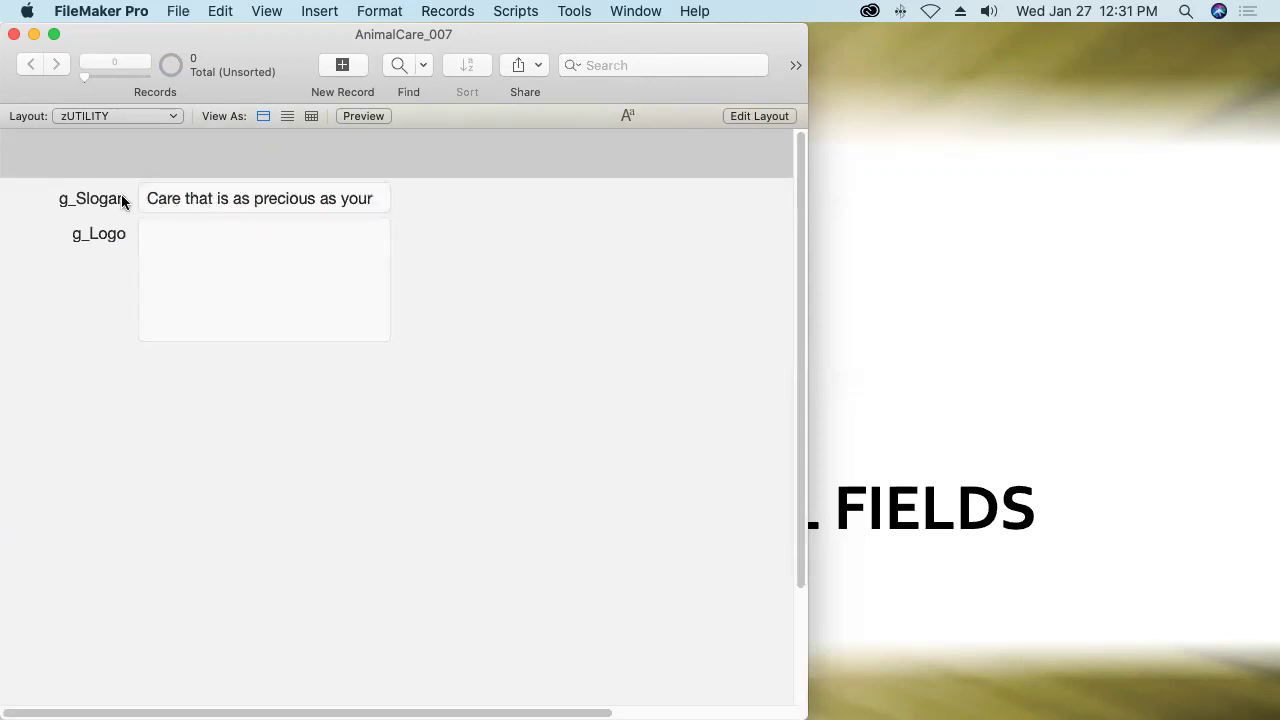
Check the new slogan on ANIMAL_form_desktop and ORDER_form_desktop, ending on ANIMAL_form_web.
left_click(88, 117)
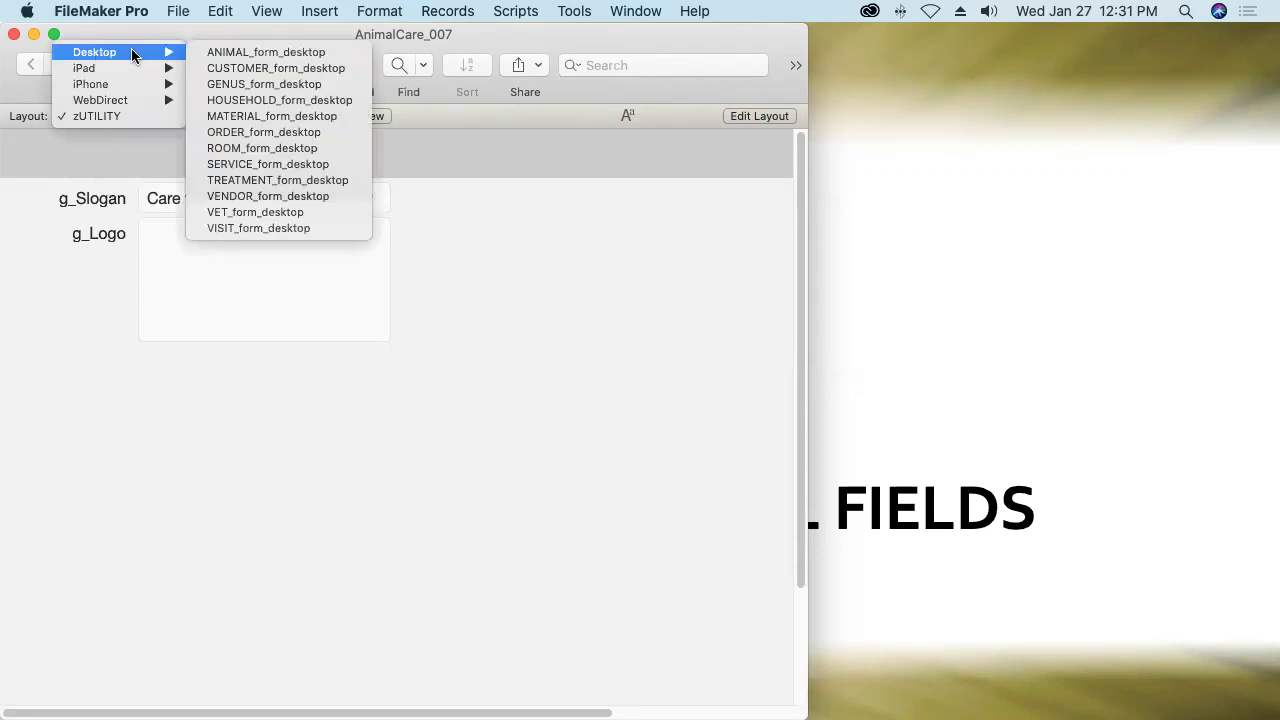
left_click(214, 50)
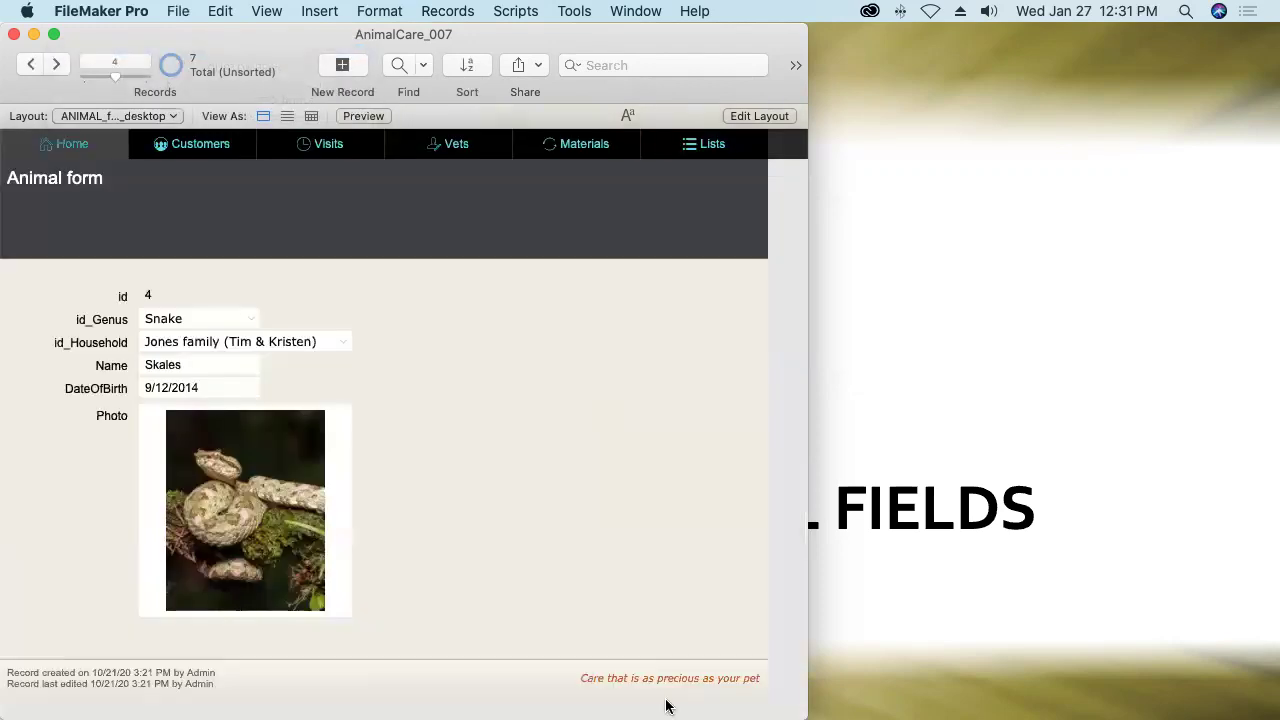
left_click(124, 117)
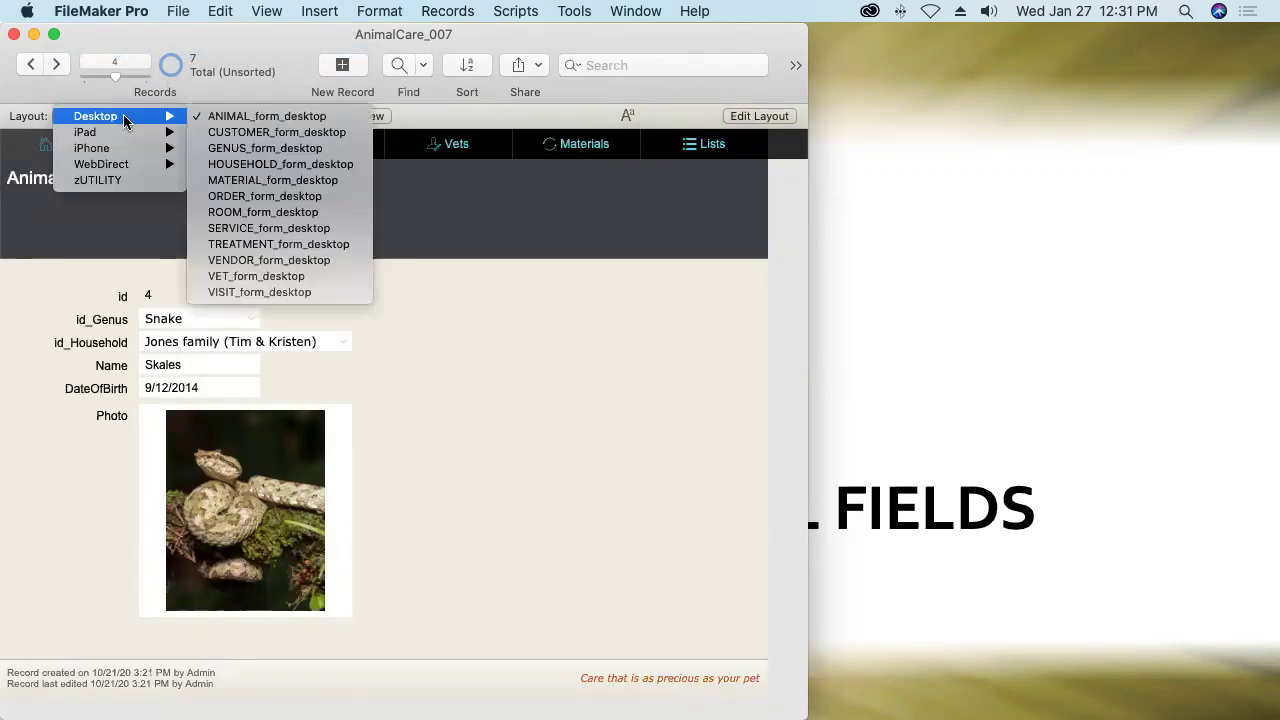
left_click(251, 197)
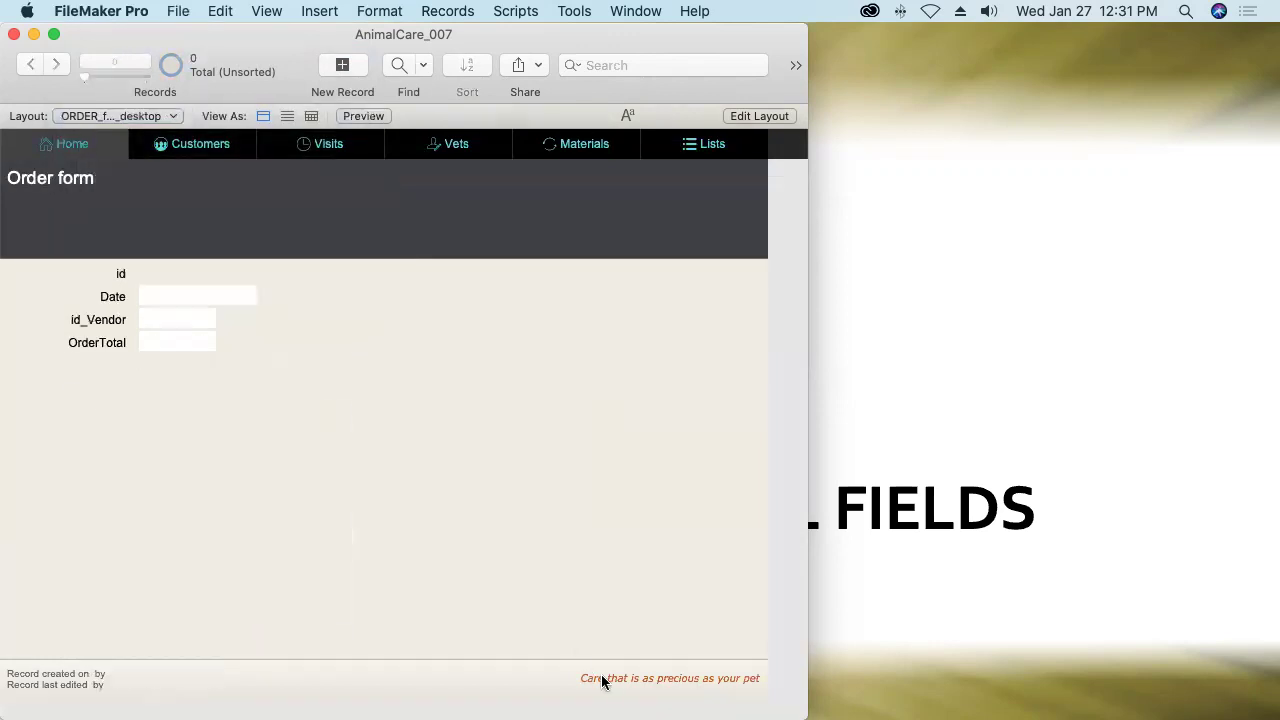
left_click(108, 116)
mouse_move(108, 168)
left_click(252, 164)
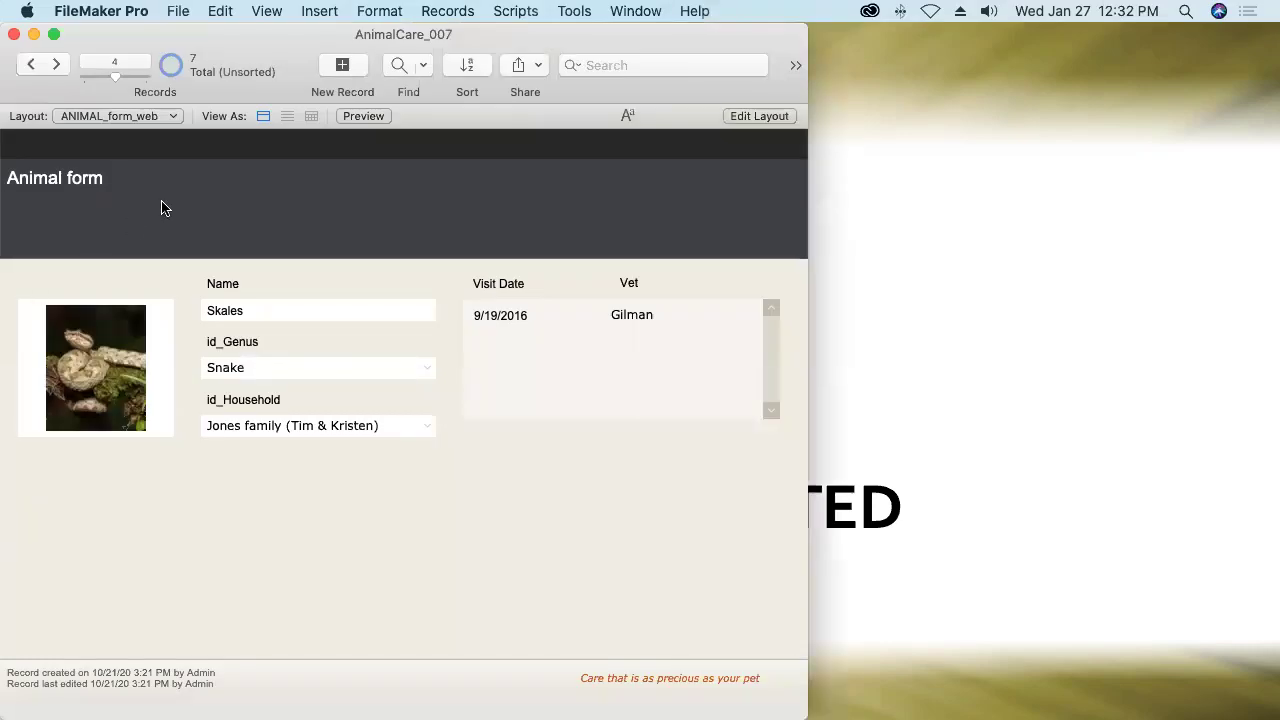
Uncheck 'Log in using' on the Open tab of File Options and confirm.
left_click(176, 12)
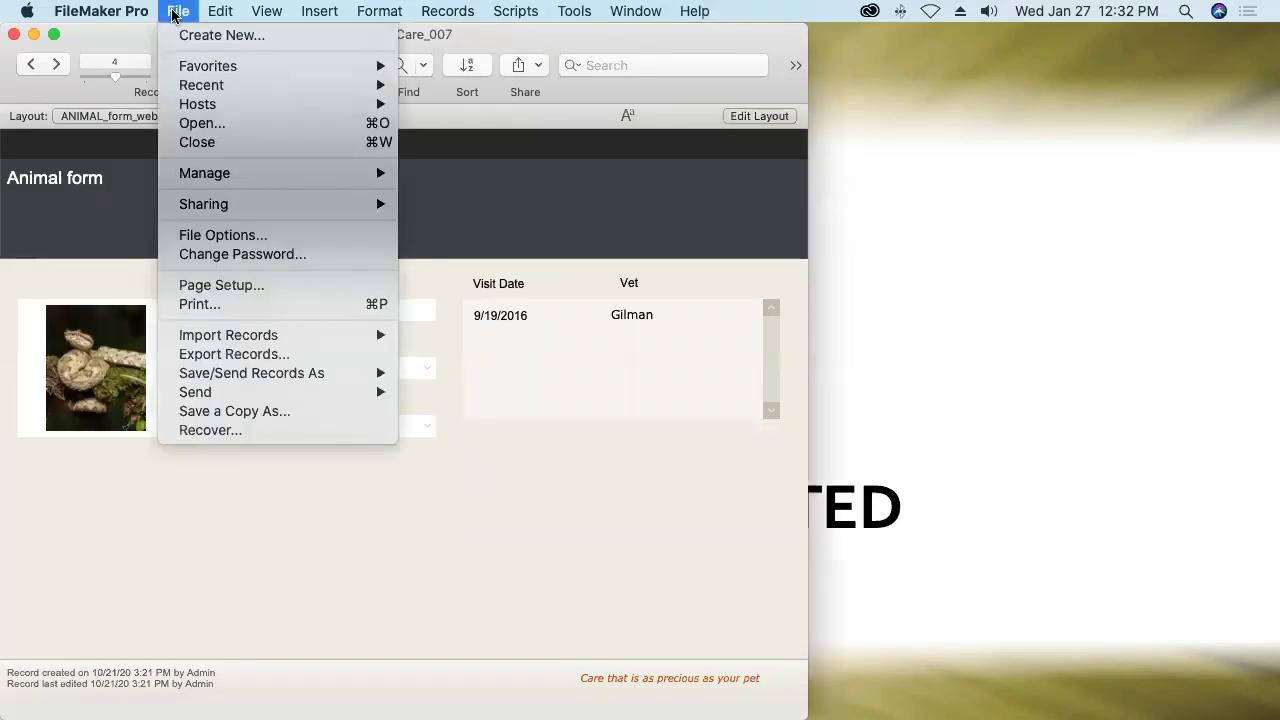
left_click(214, 235)
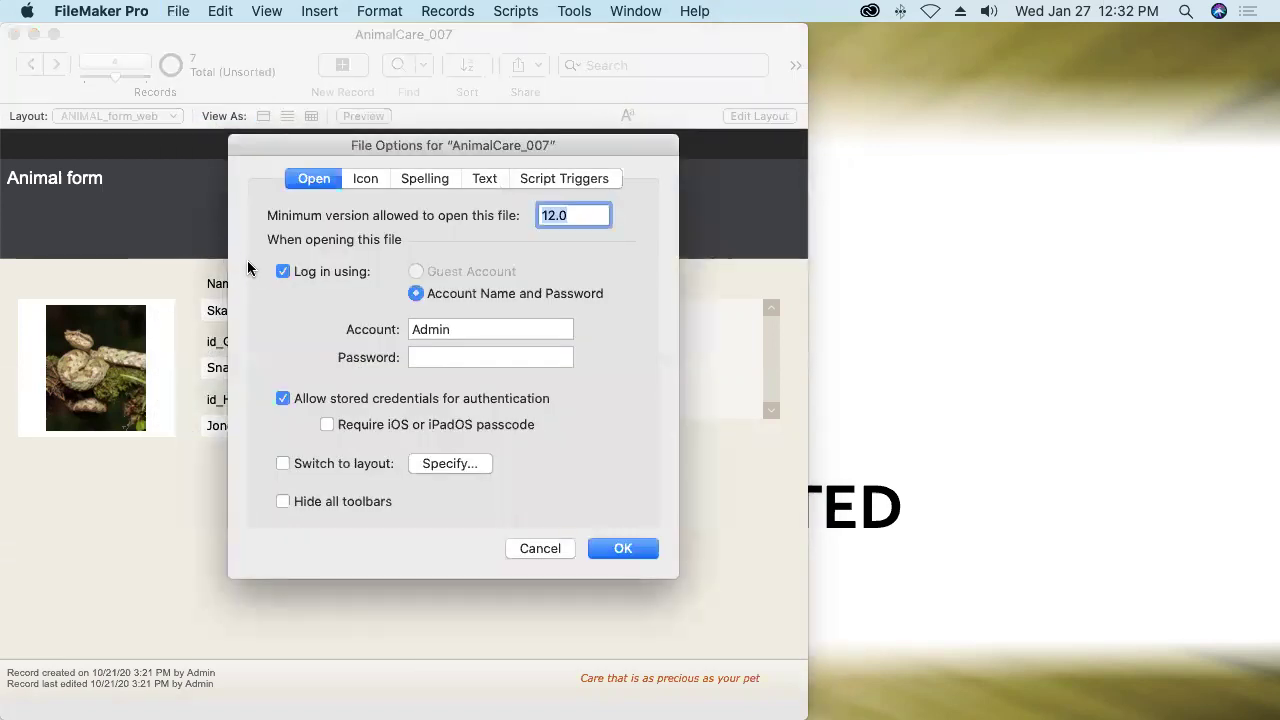
left_click(282, 274)
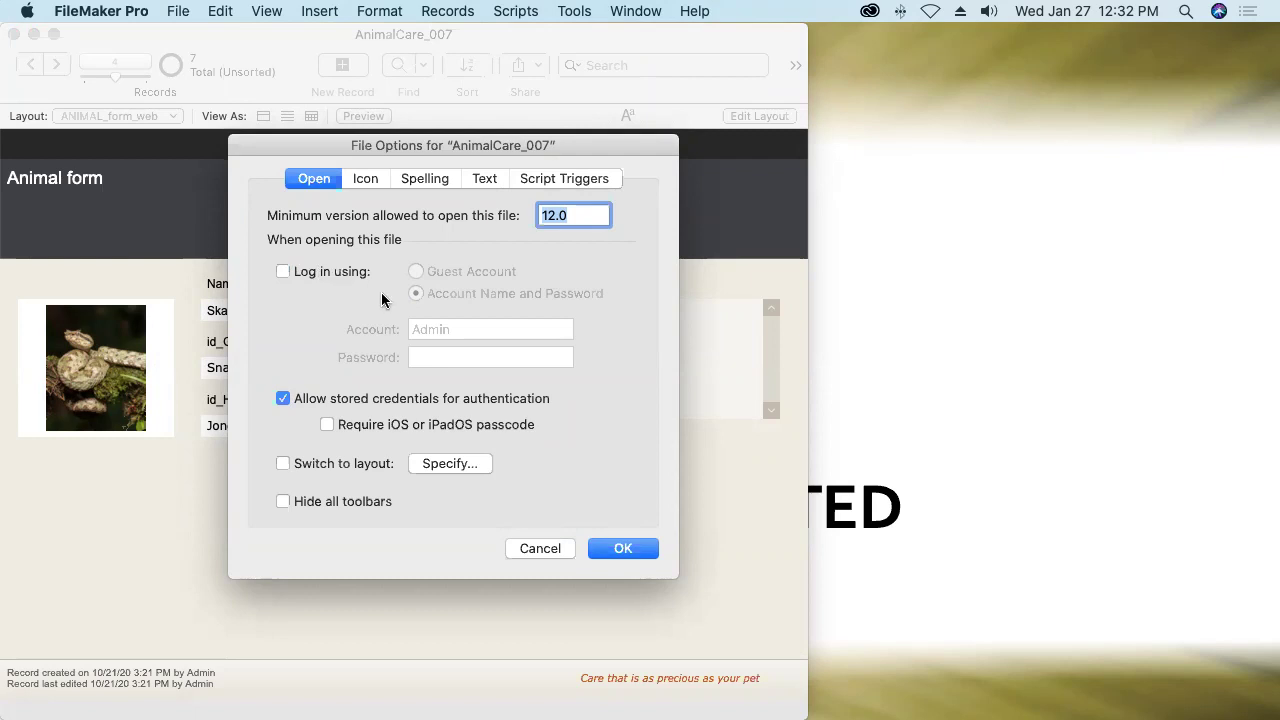
left_click(622, 549)
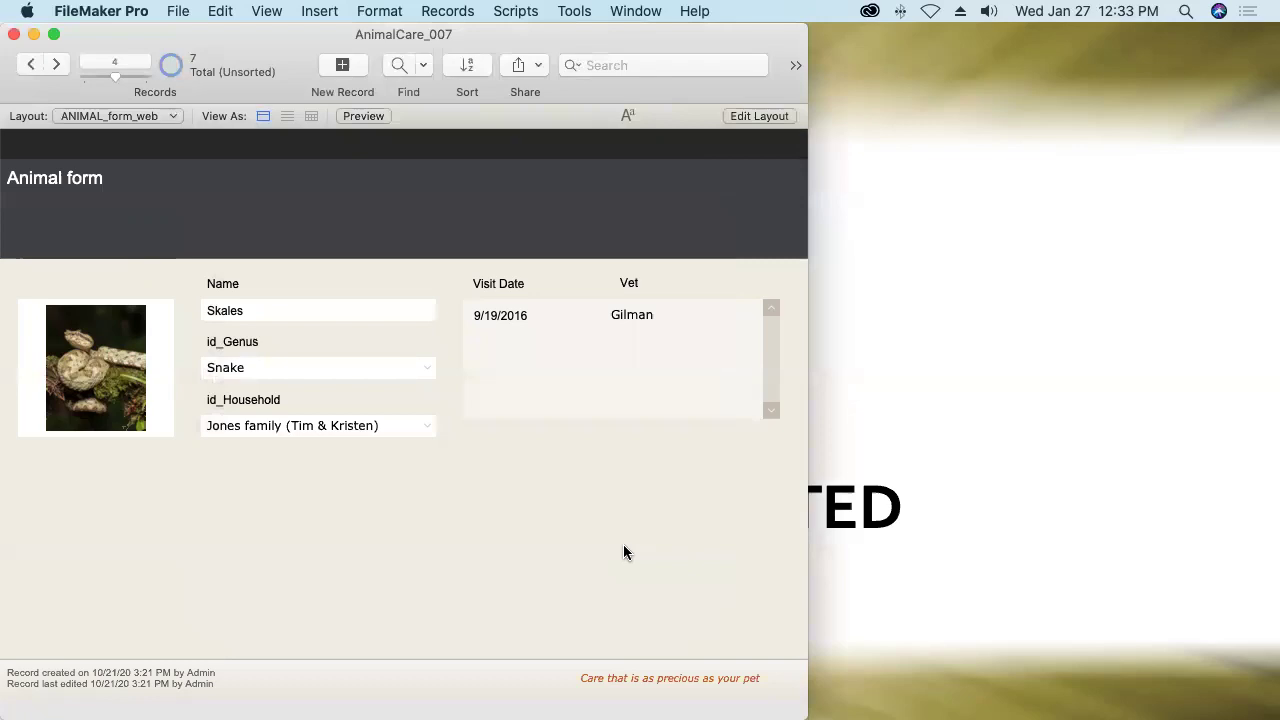
Open Advanced Security Settings and bring up the Extended Privileges list.
left_click(180, 11)
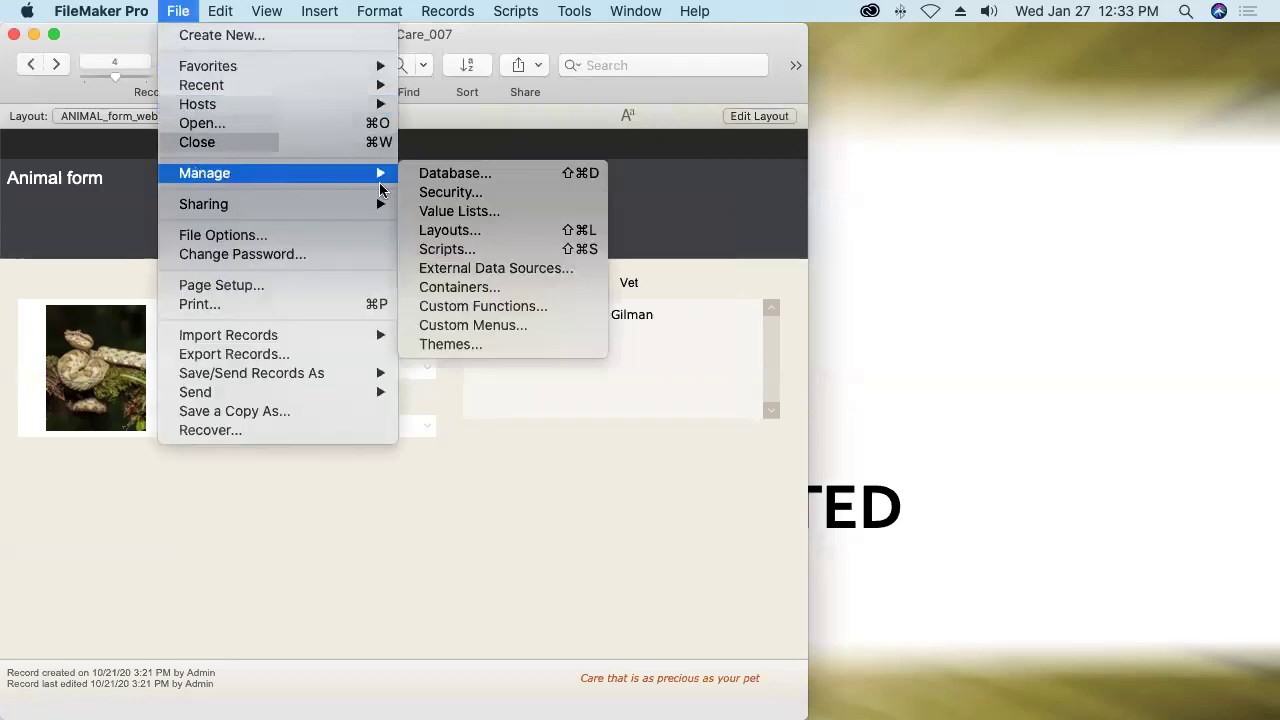
mouse_move(392, 175)
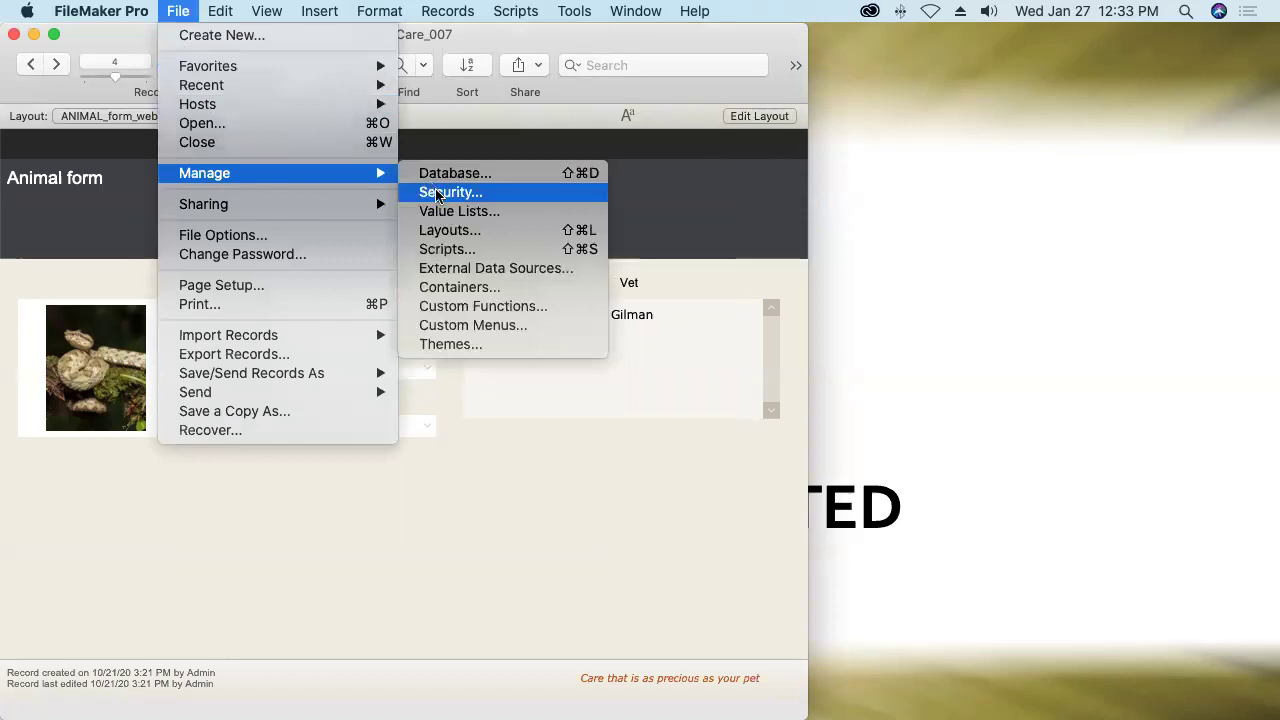
left_click(436, 196)
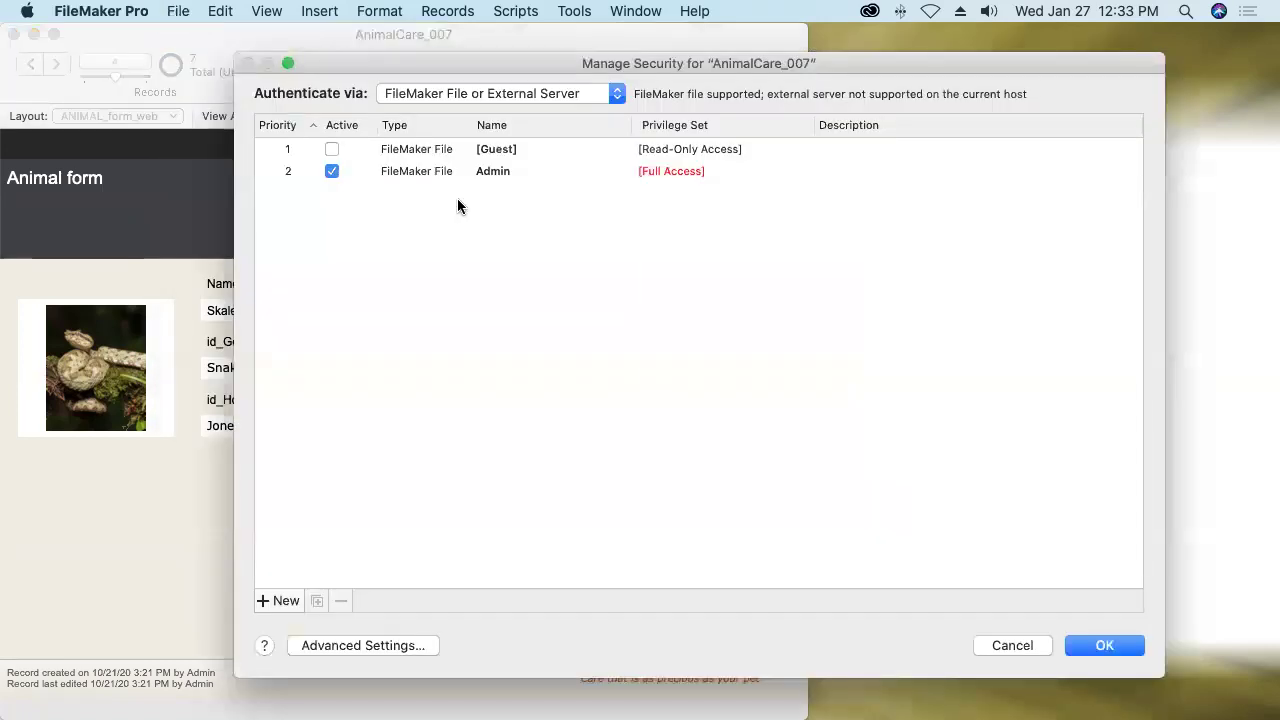
left_click(386, 646)
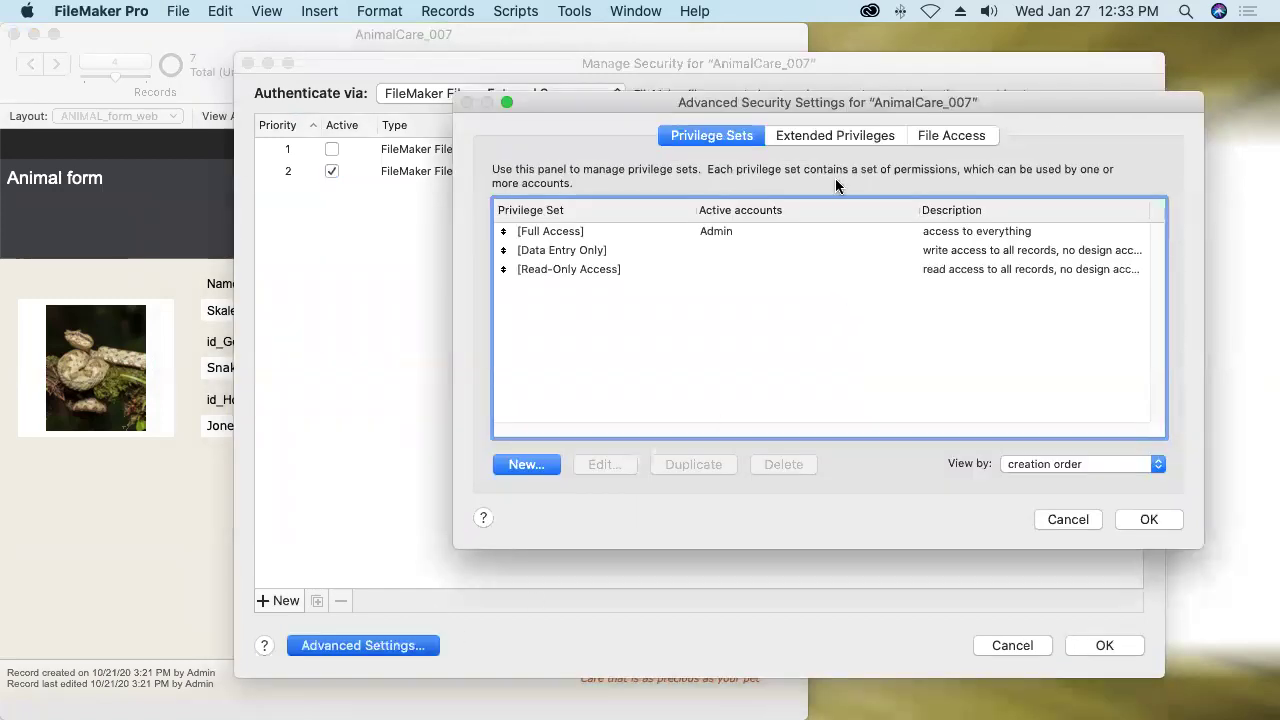
left_click(831, 135)
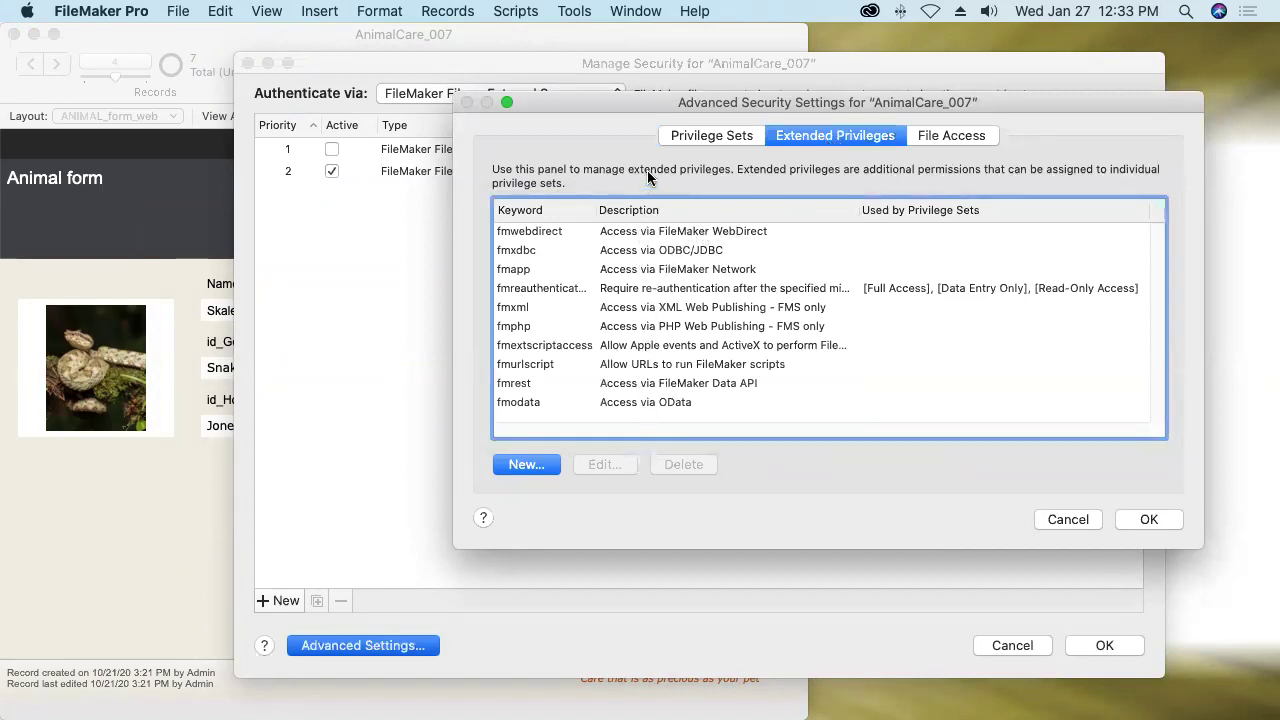
left_click(646, 231)
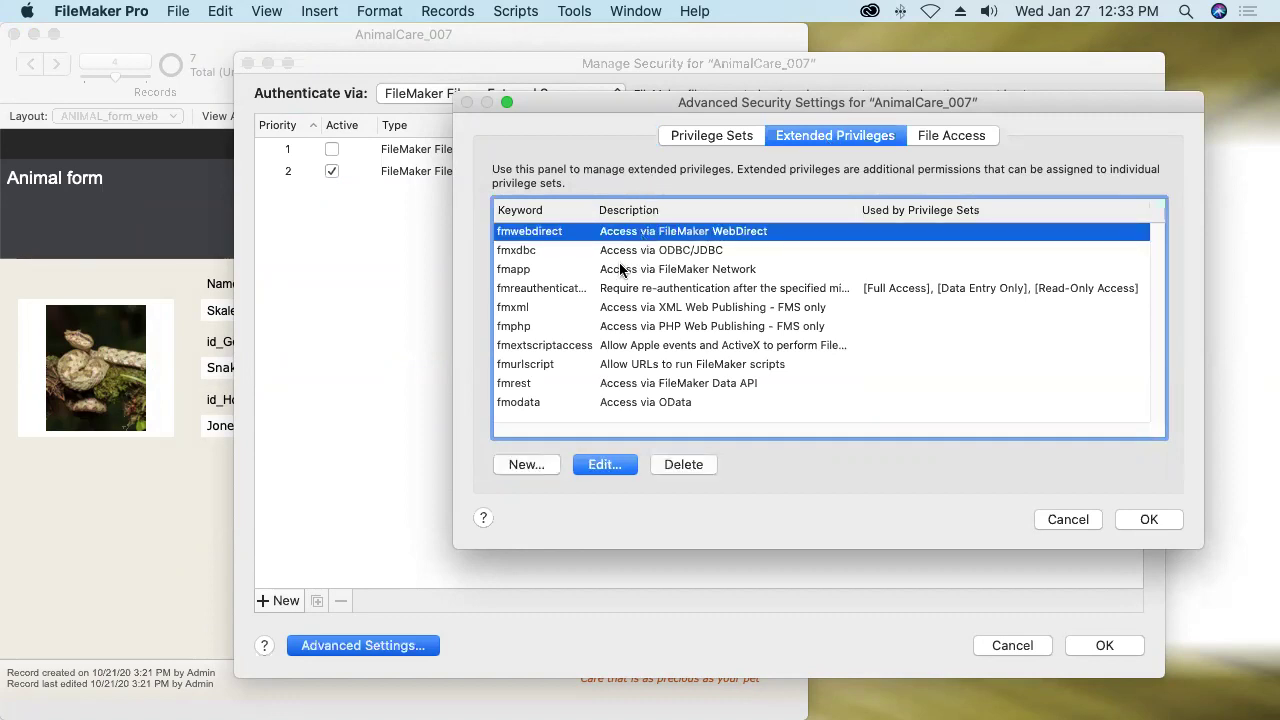
left_click(625, 270)
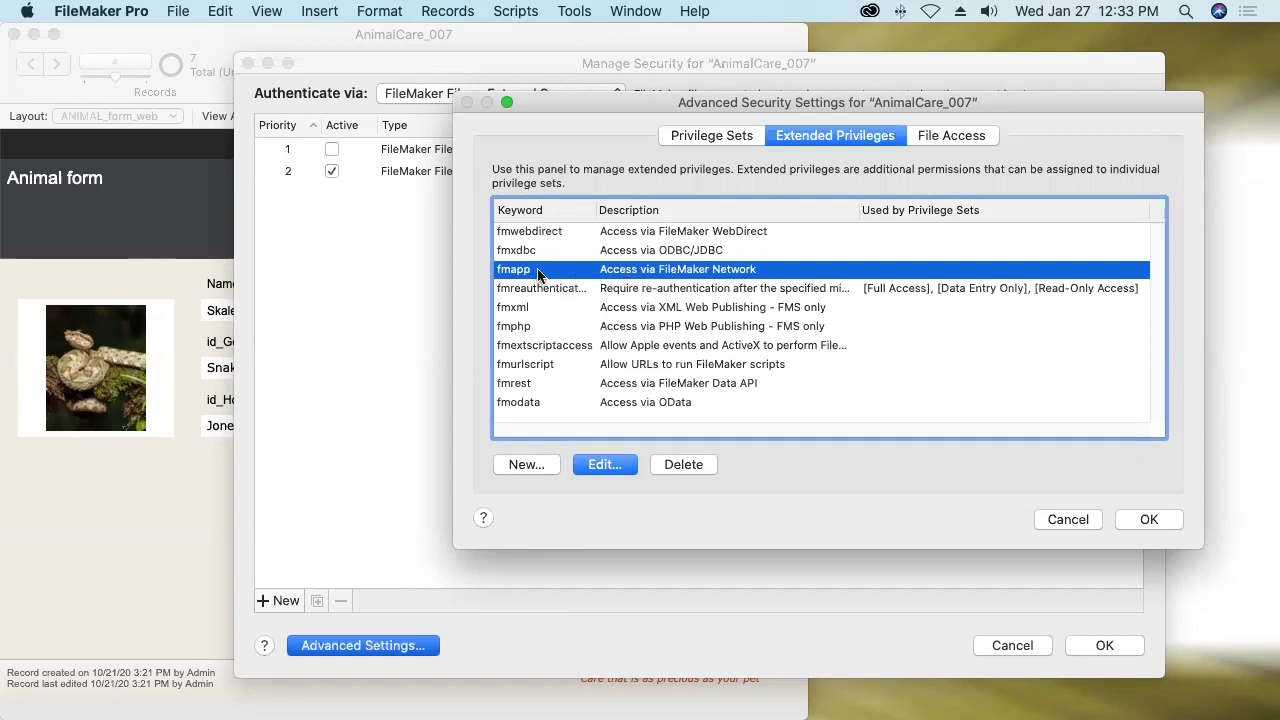
Assign fmapp to Full Access, Data Entry Only and Read-Only Access, then confirm.
double_click(537, 275)
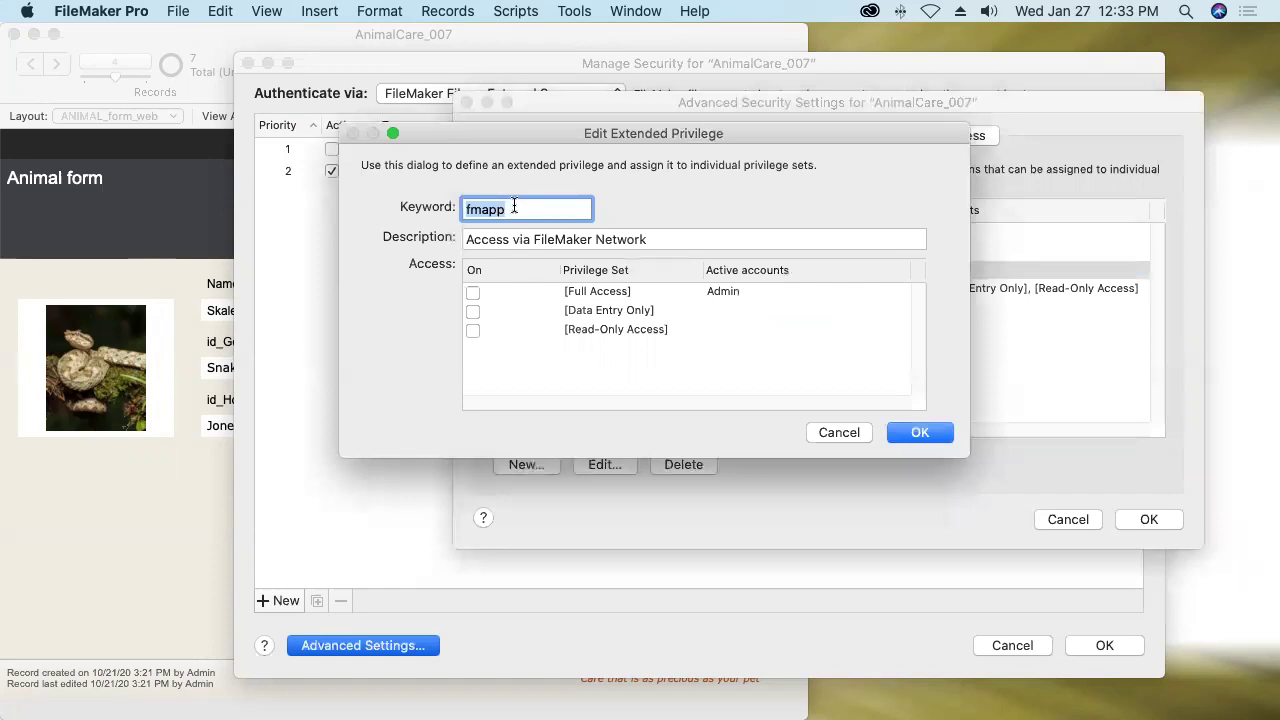
left_click(473, 292)
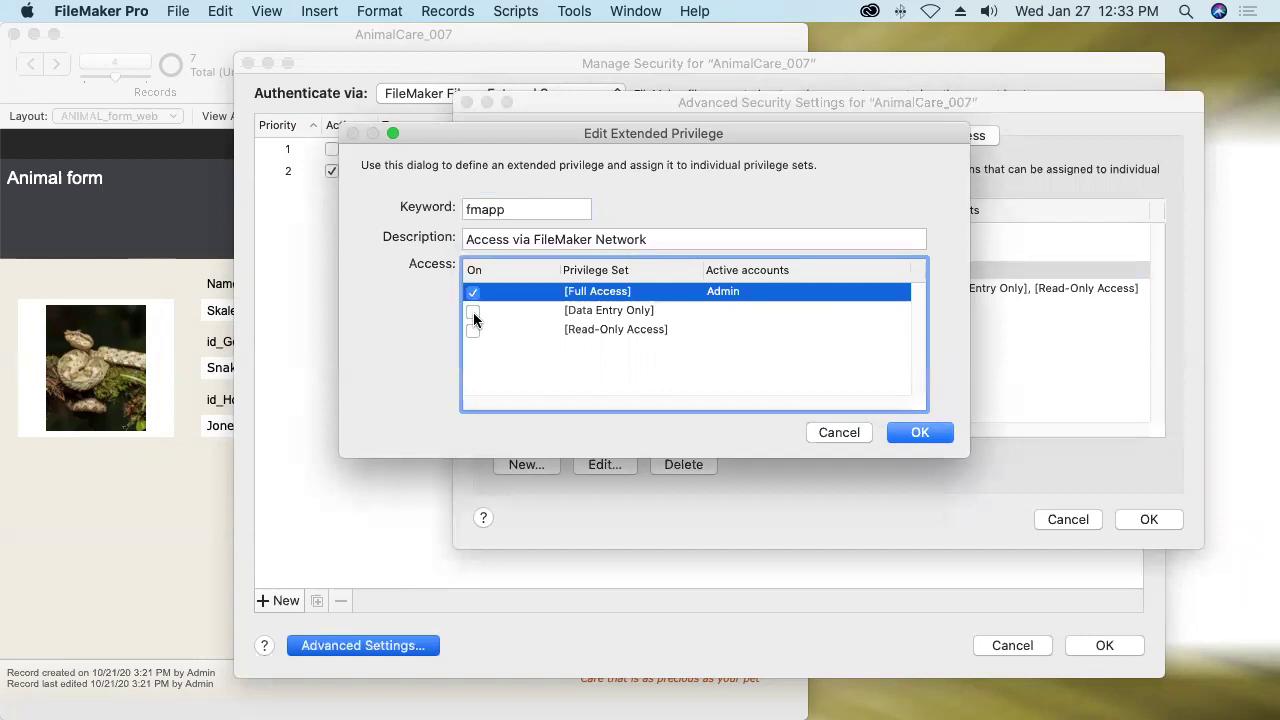
left_click(473, 311)
left_click(473, 330)
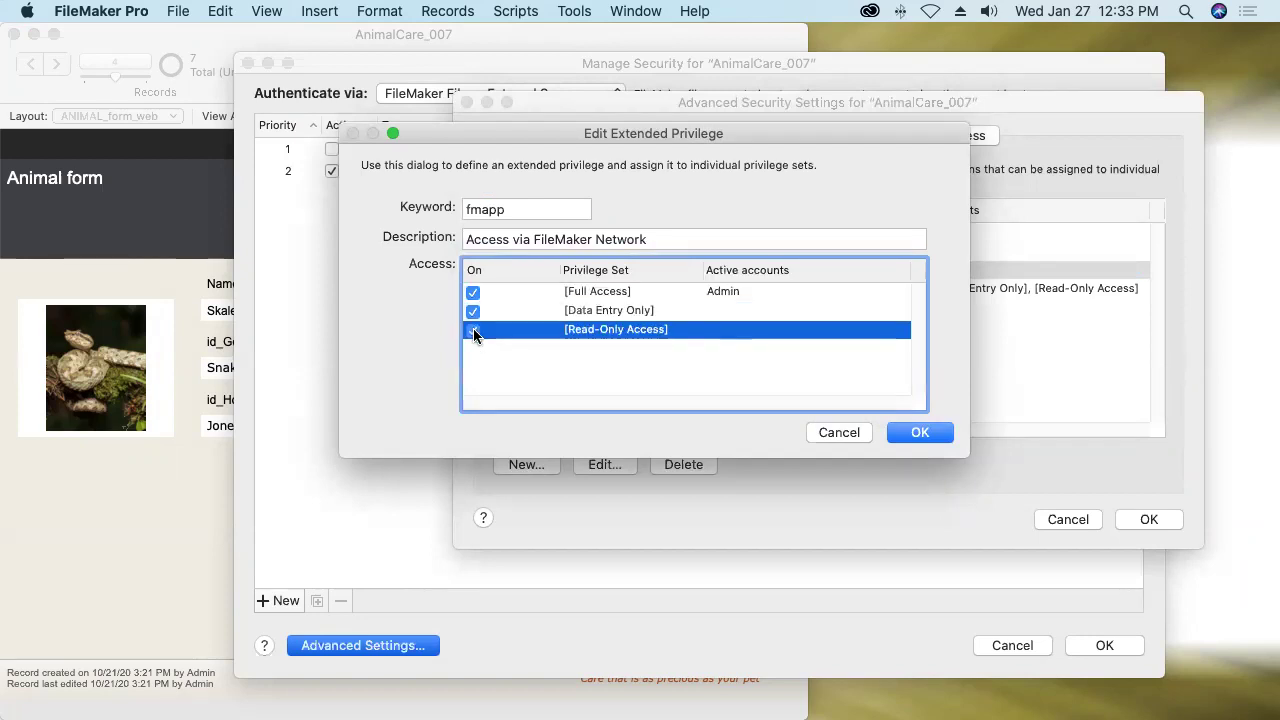
left_click(906, 433)
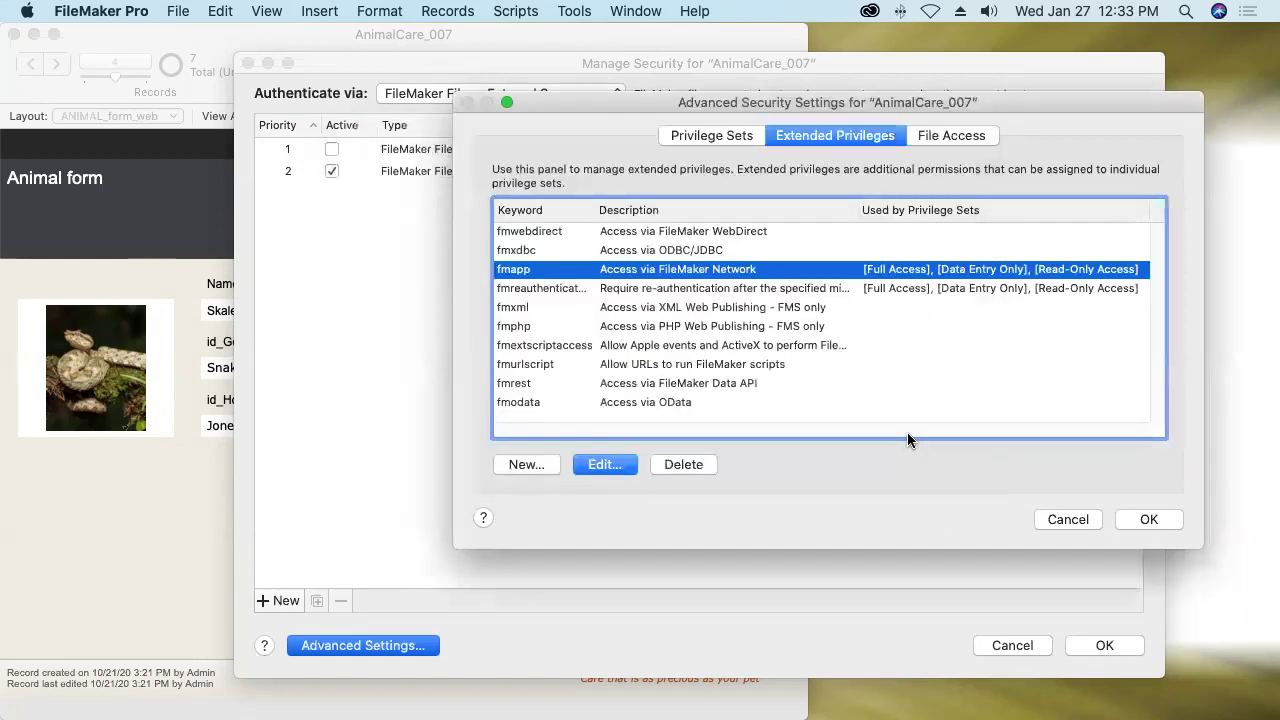
Duplicate [Data Entry Only] on the Privilege Sets tab, producing Data Entry Only Copy.
left_click(711, 134)
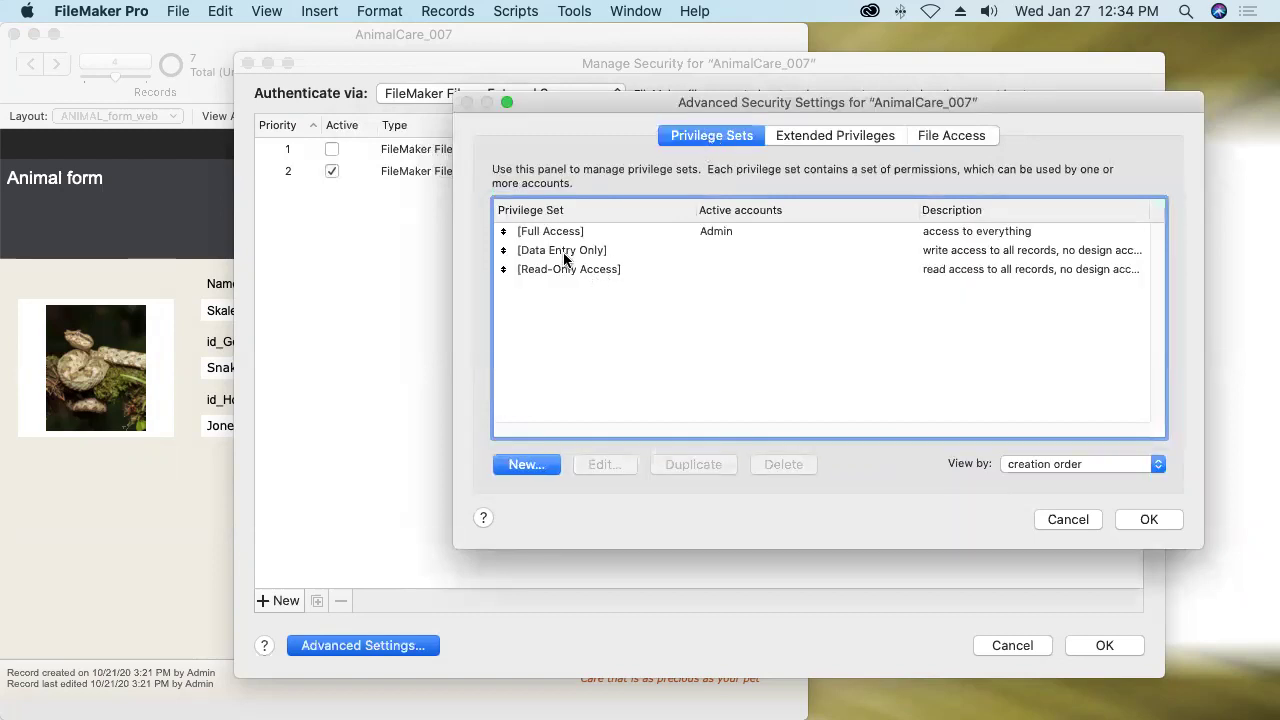
left_click(562, 252)
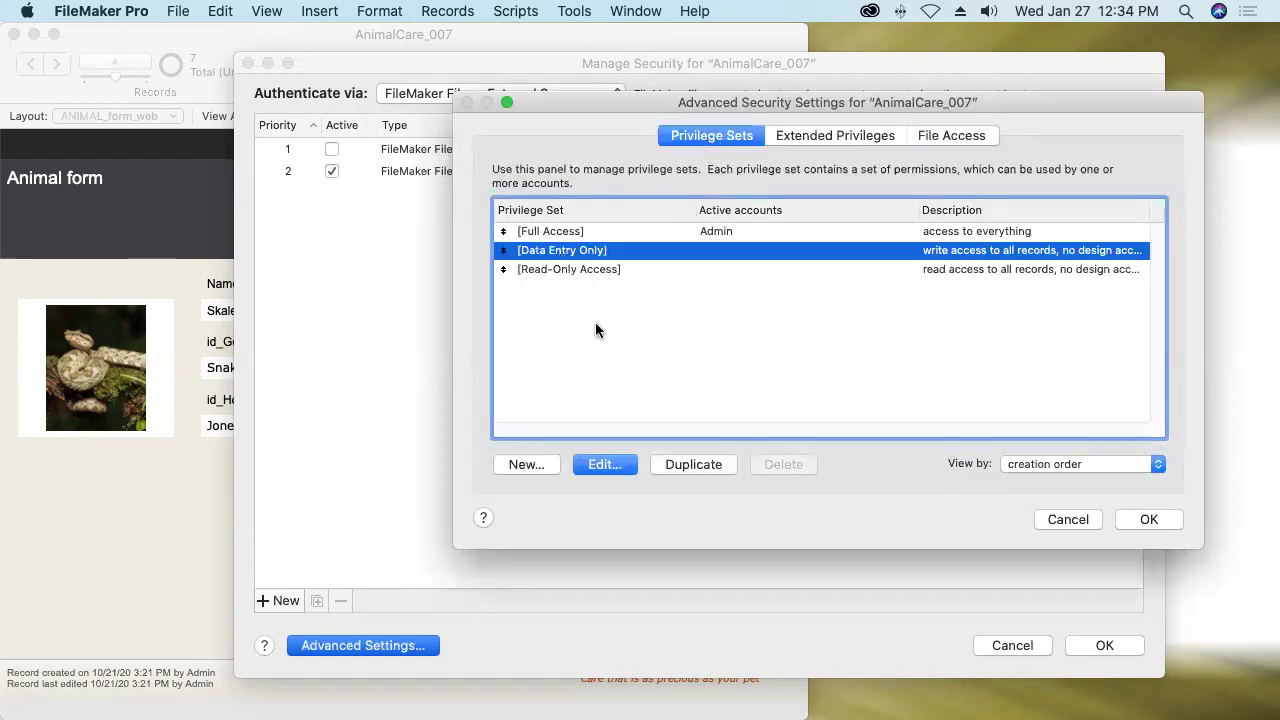
left_click(695, 464)
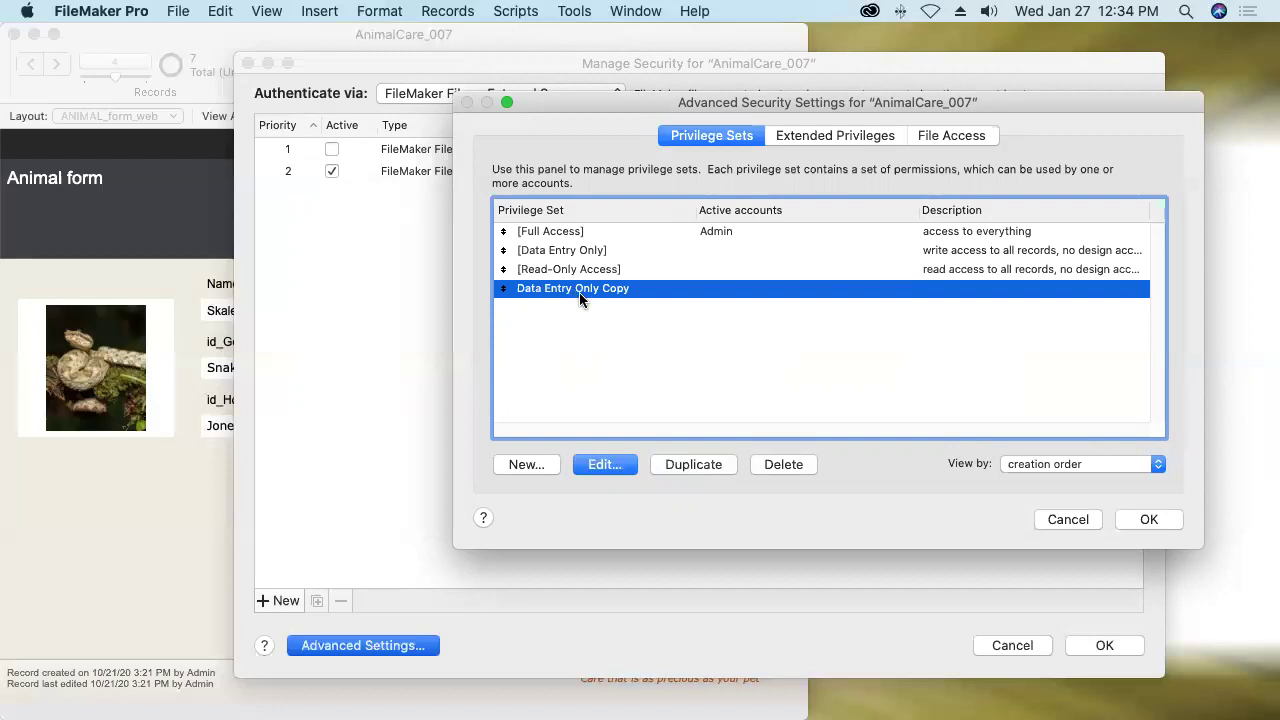
left_click(561, 254)
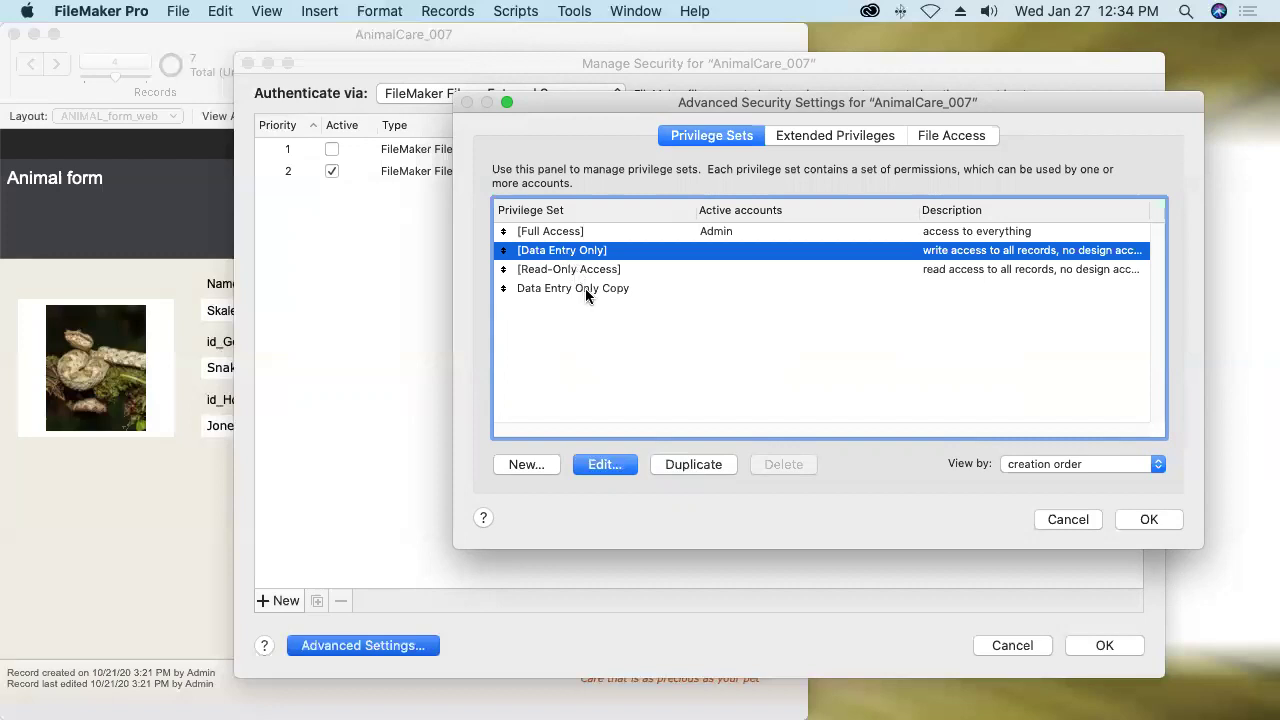
left_click(587, 291)
Reopen the fmapp privilege to check its assigned sets, keeping them unchanged.
left_click(826, 137)
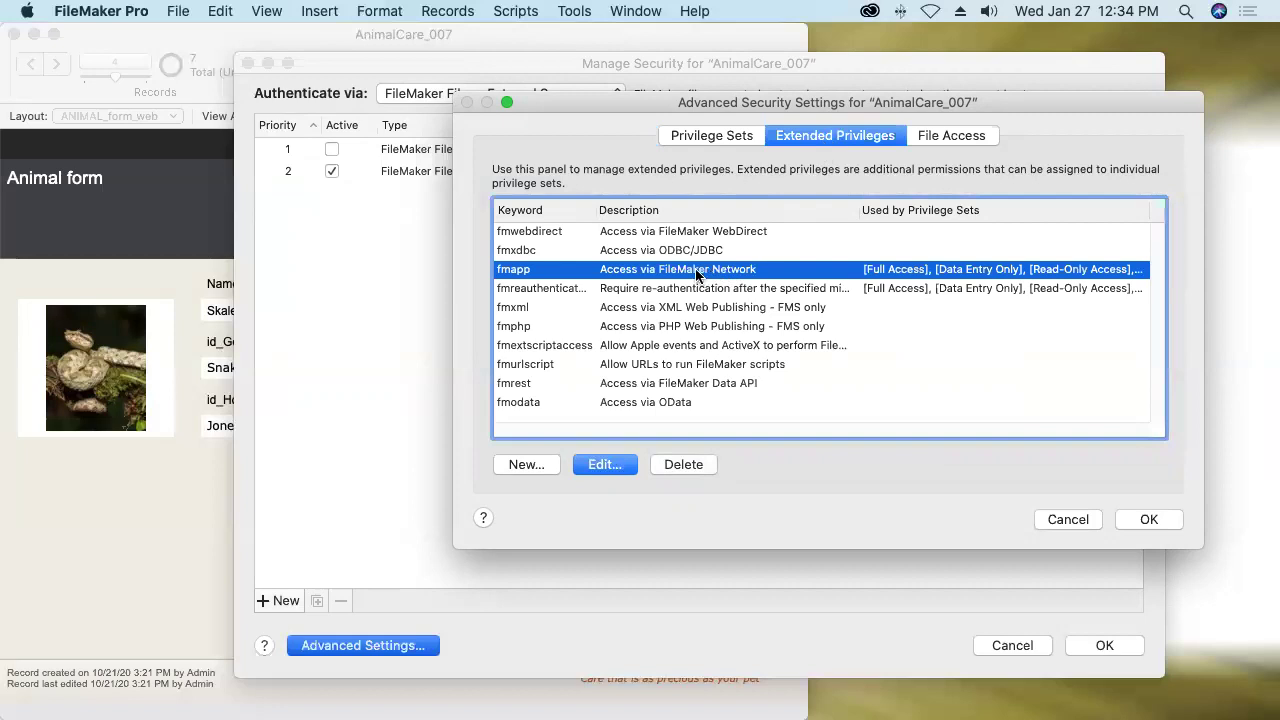
double_click(688, 276)
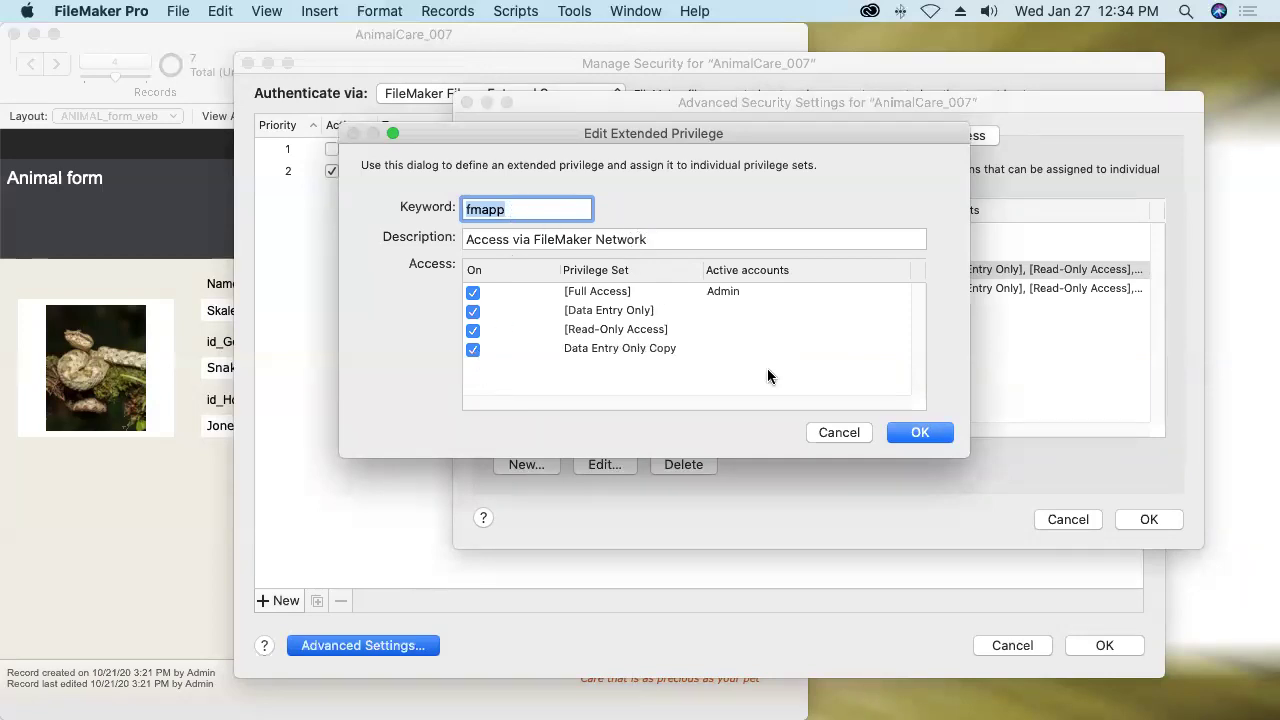
left_click(901, 436)
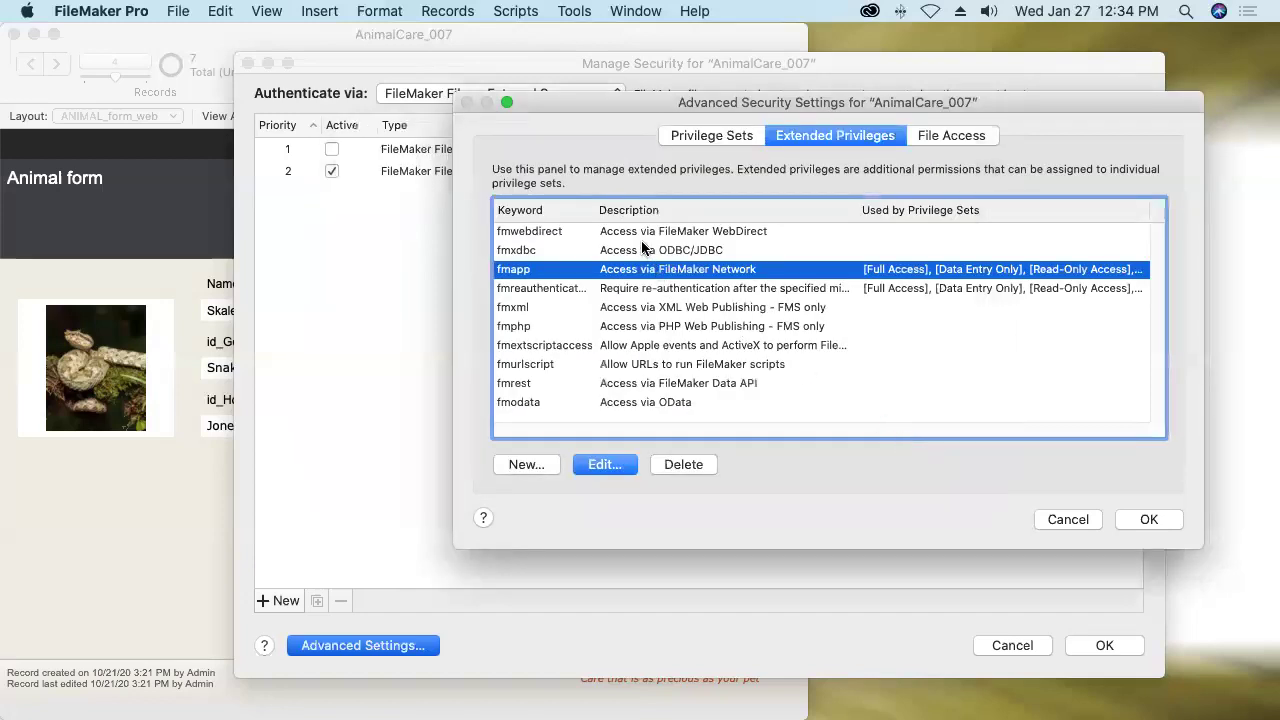
Assign fmwebdirect to [Full Access] and Data Entry Only Copy, then confirm.
left_click(637, 233)
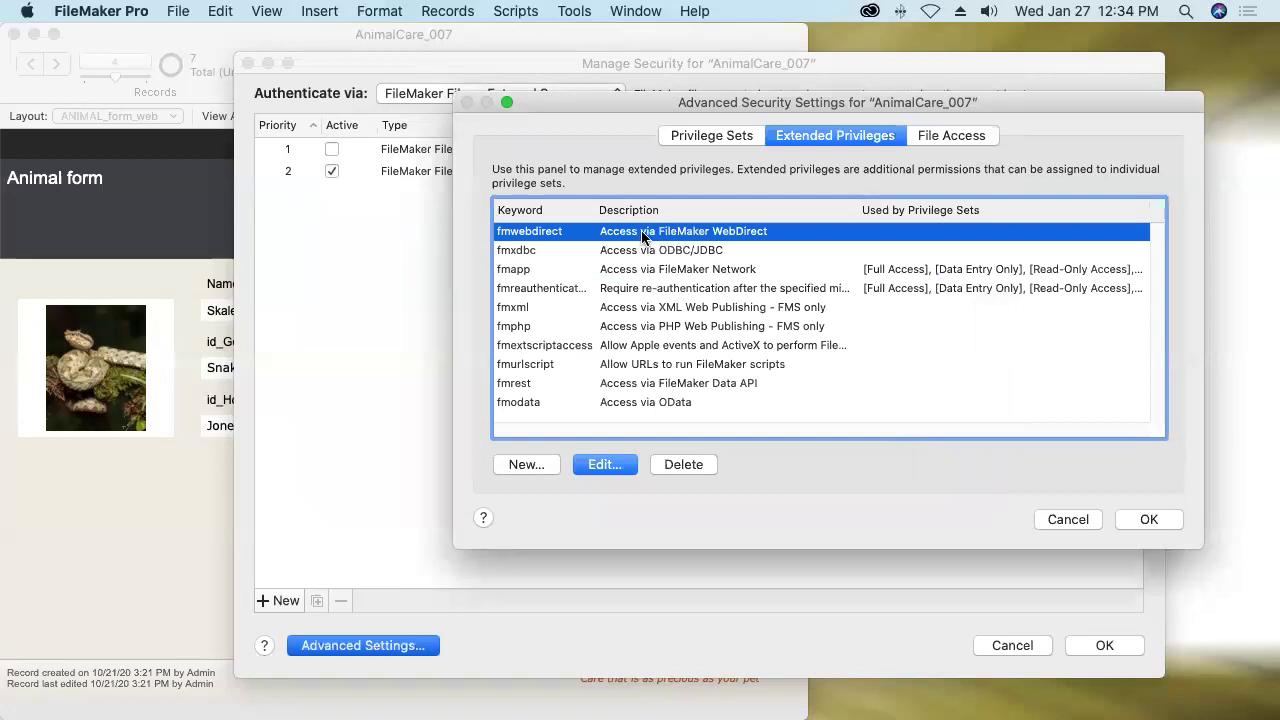
double_click(643, 235)
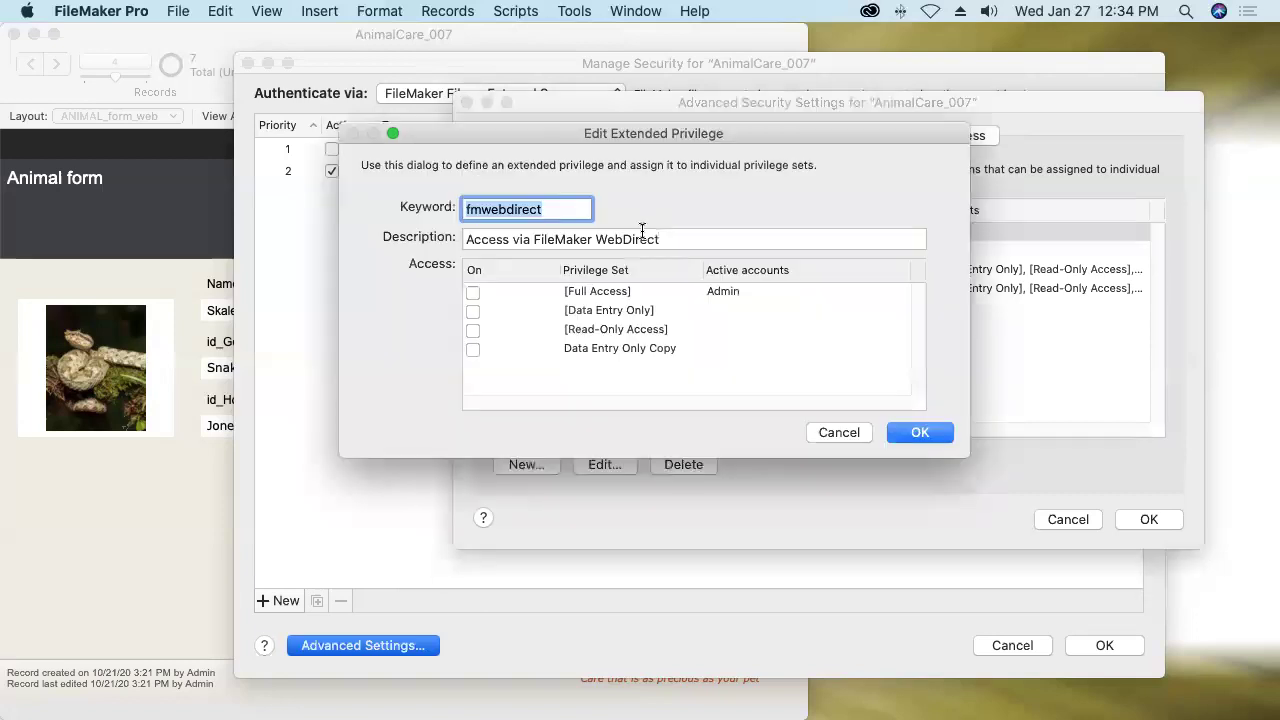
left_click(473, 294)
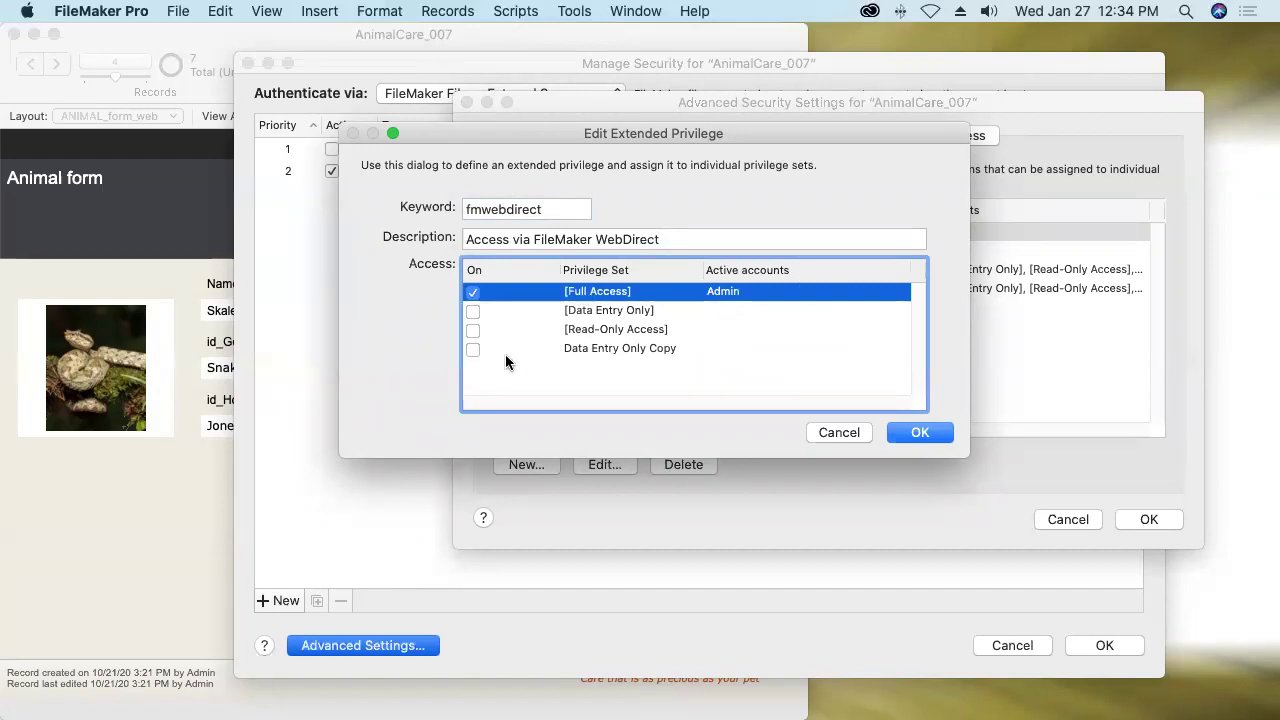
left_click(473, 350)
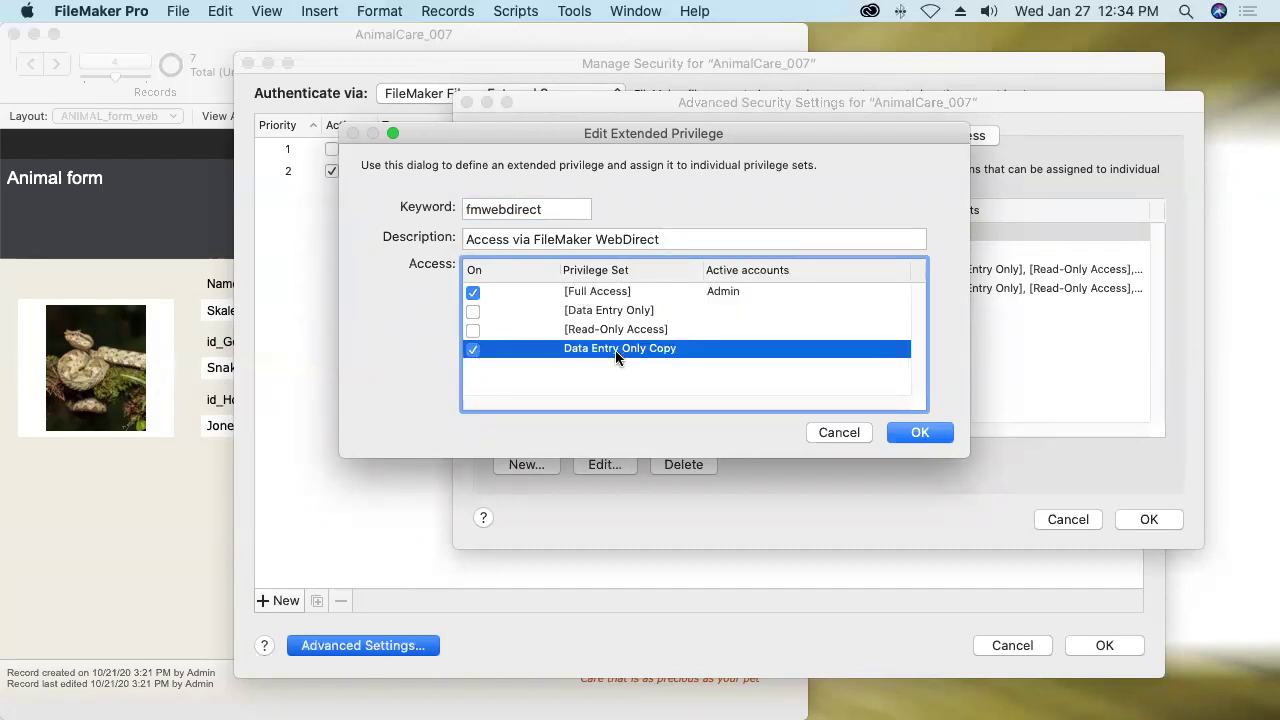
left_click(905, 433)
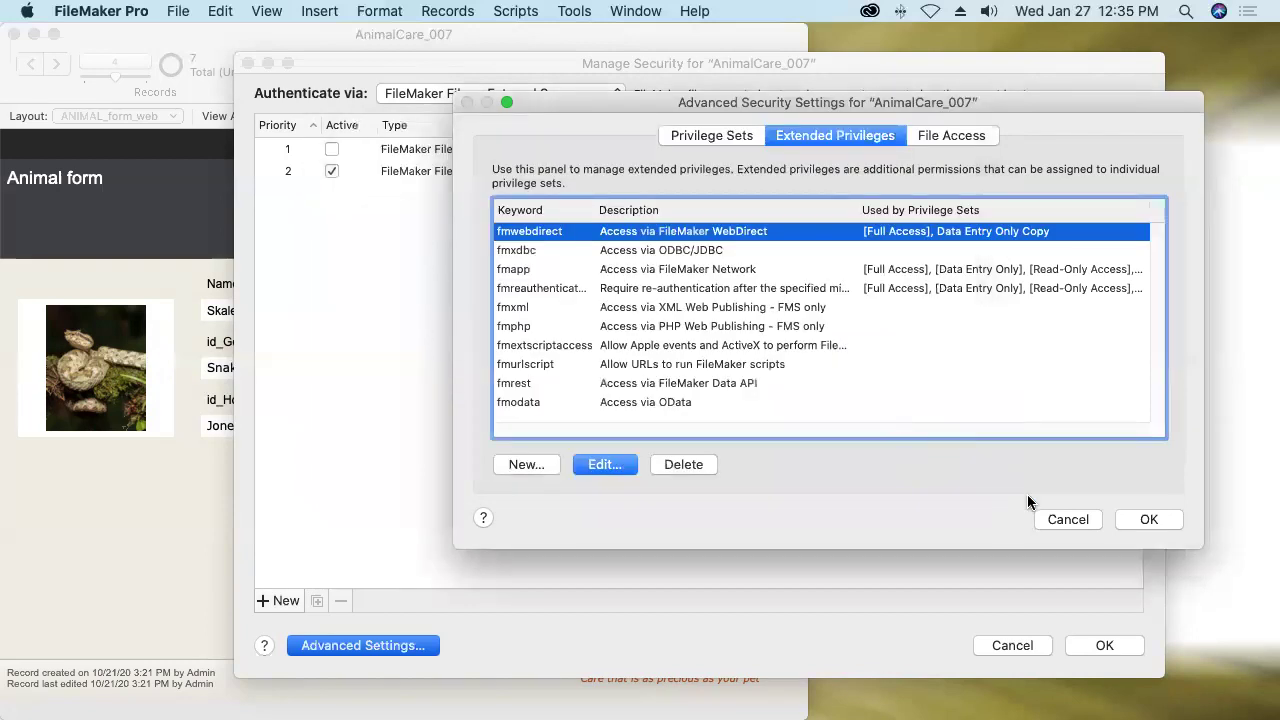
Rename the Admin account to a user's first name and give it a password.
left_click(1146, 519)
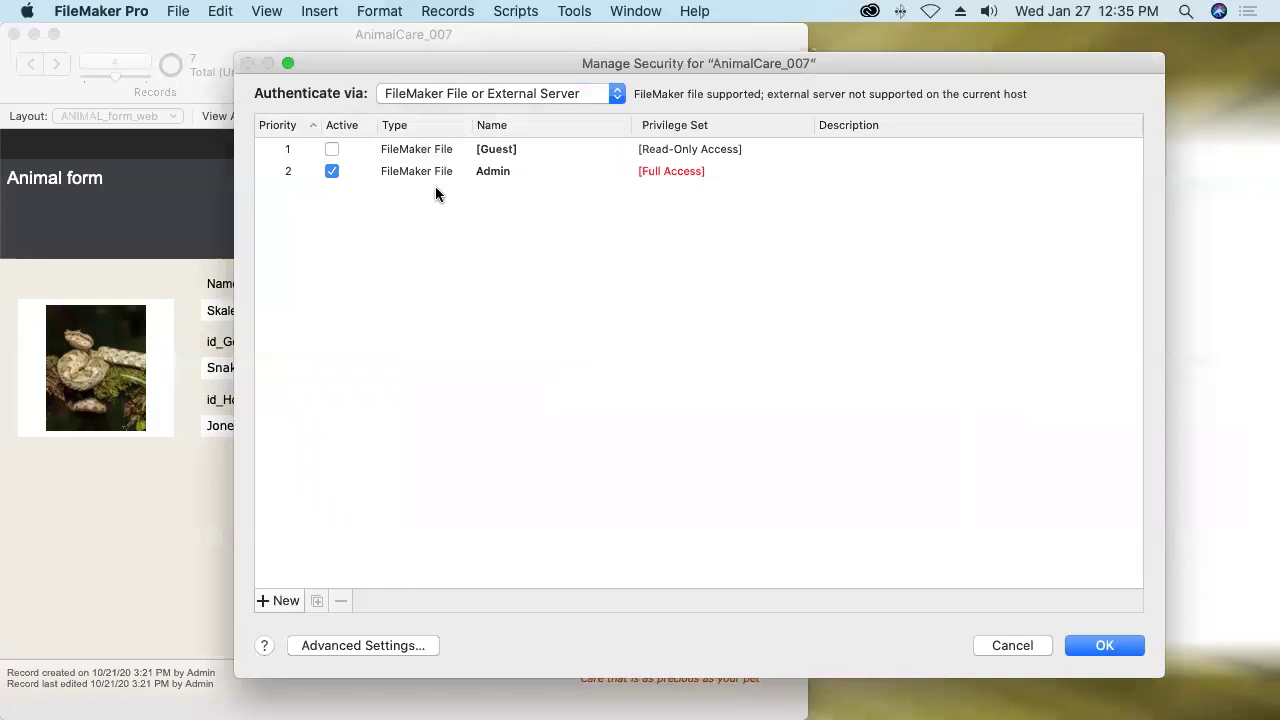
left_click(431, 171)
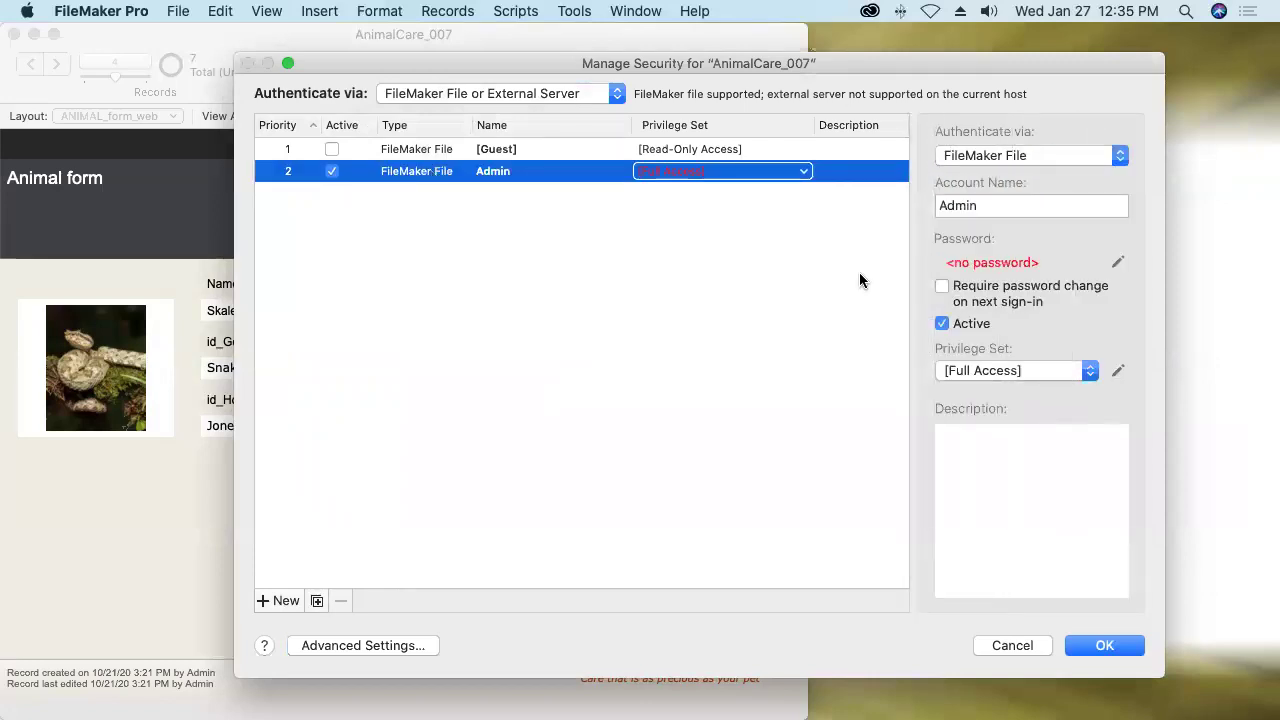
double_click(959, 206)
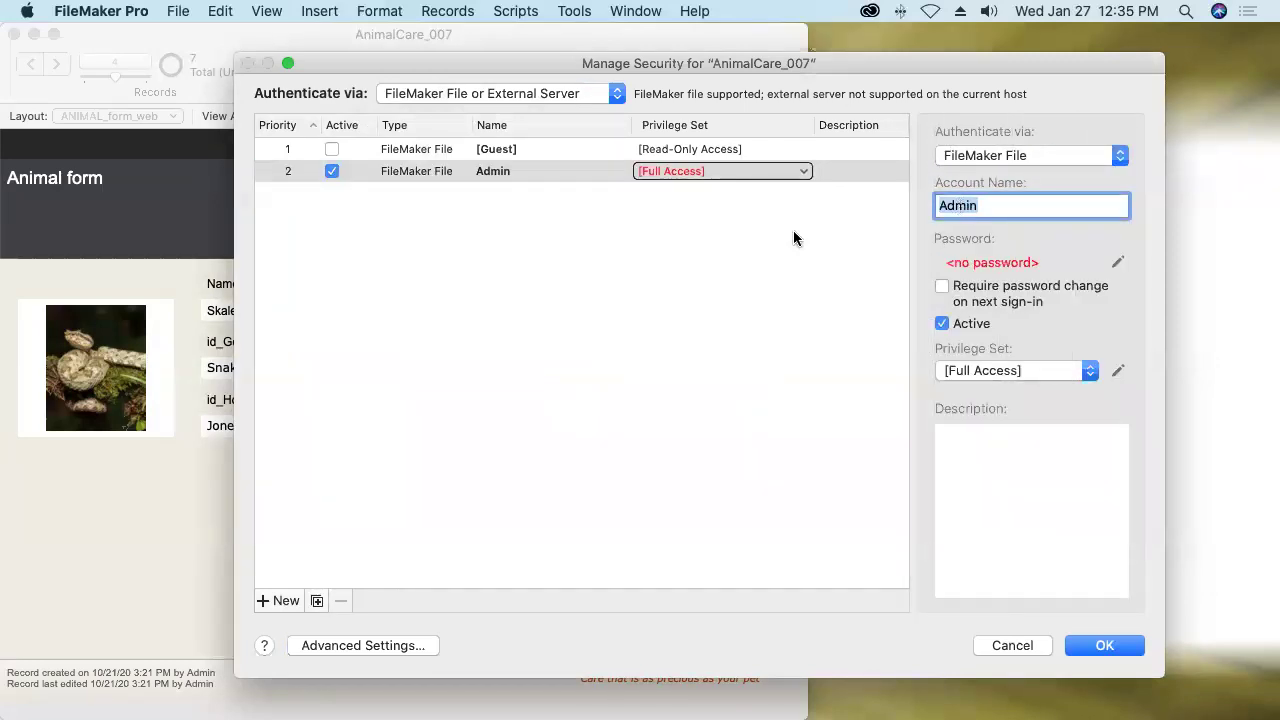
type("Tim")
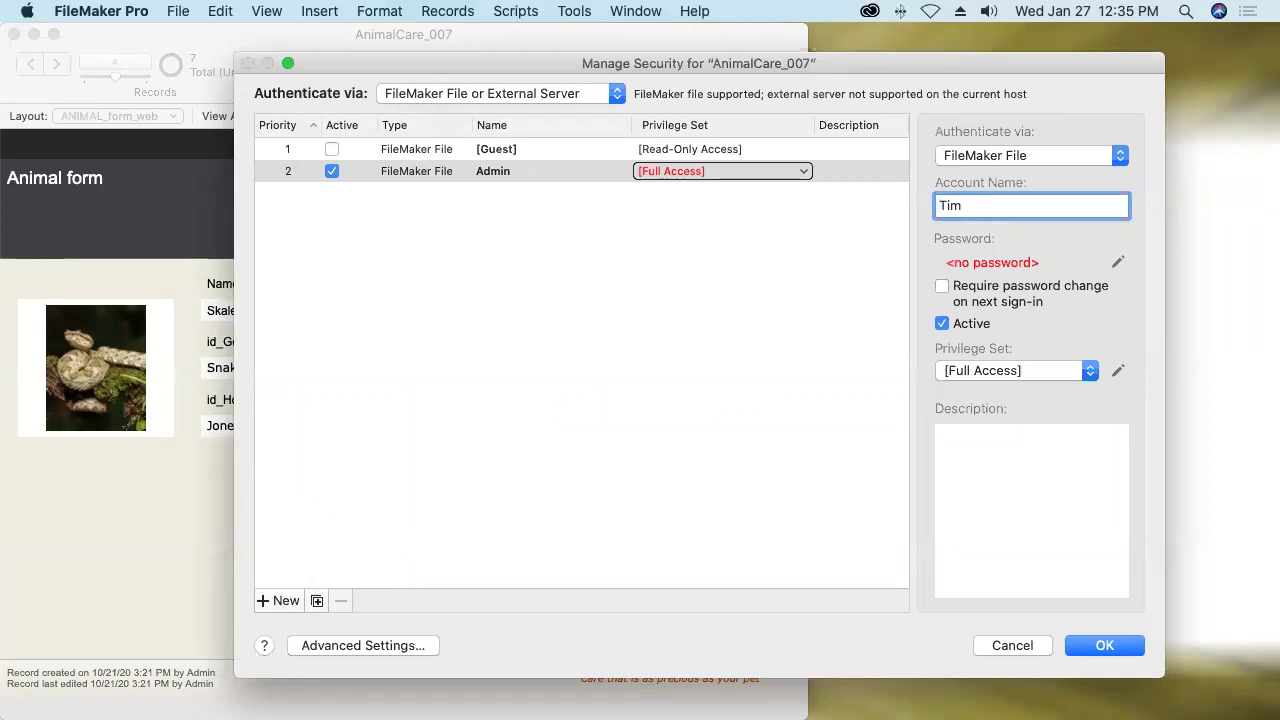
left_click(1119, 264)
key("Tab")
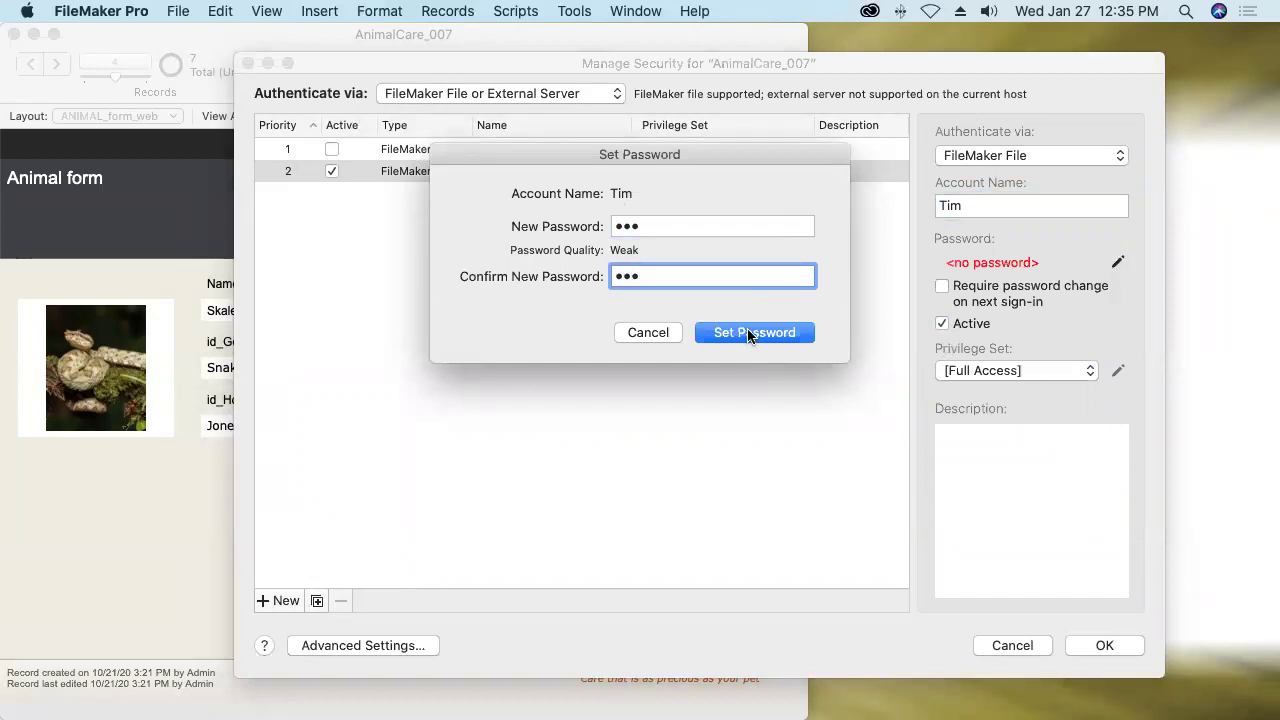
left_click(748, 333)
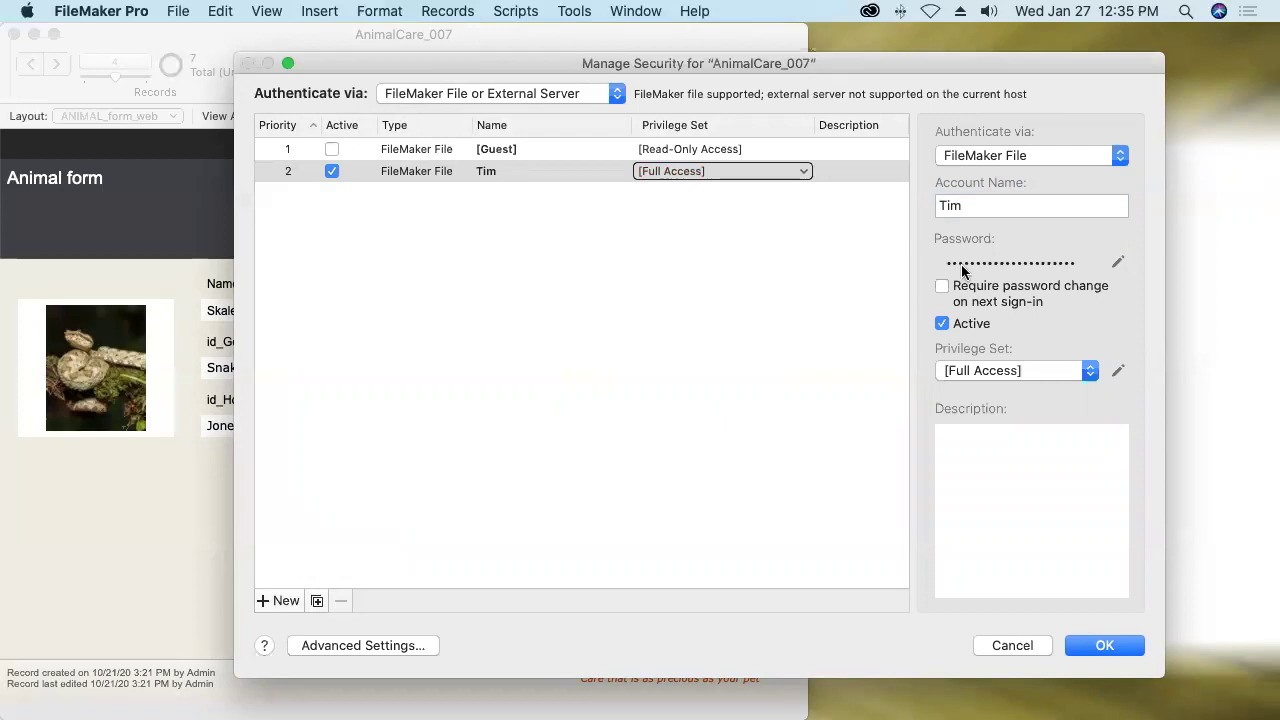
Add a new account with a name and password, using the Data Entry Only Copy privilege set.
left_click(277, 601)
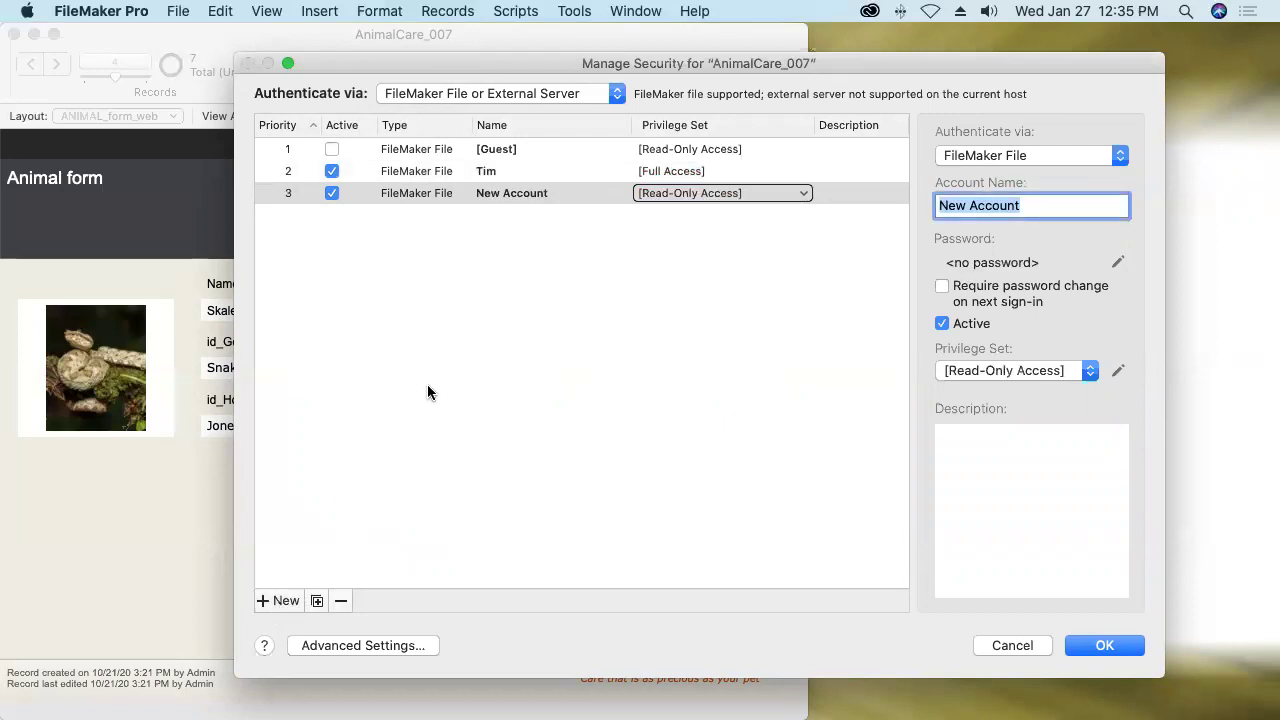
type("Bob")
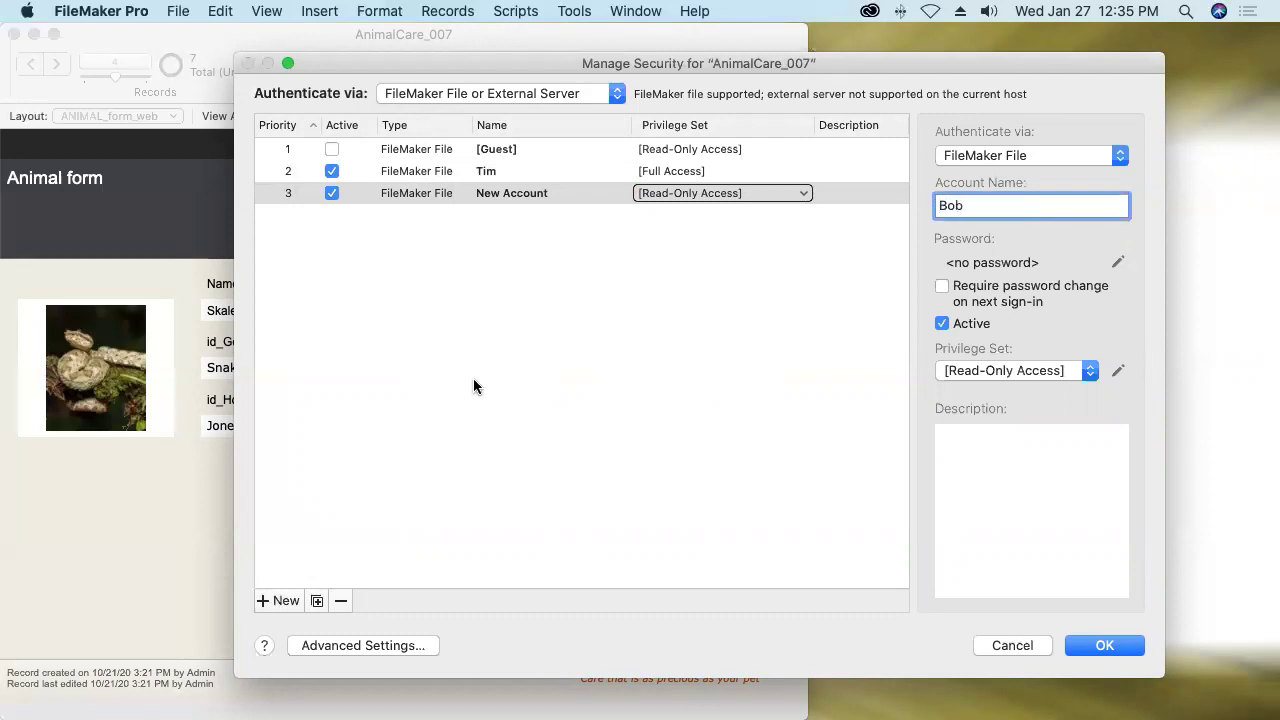
left_click(1118, 262)
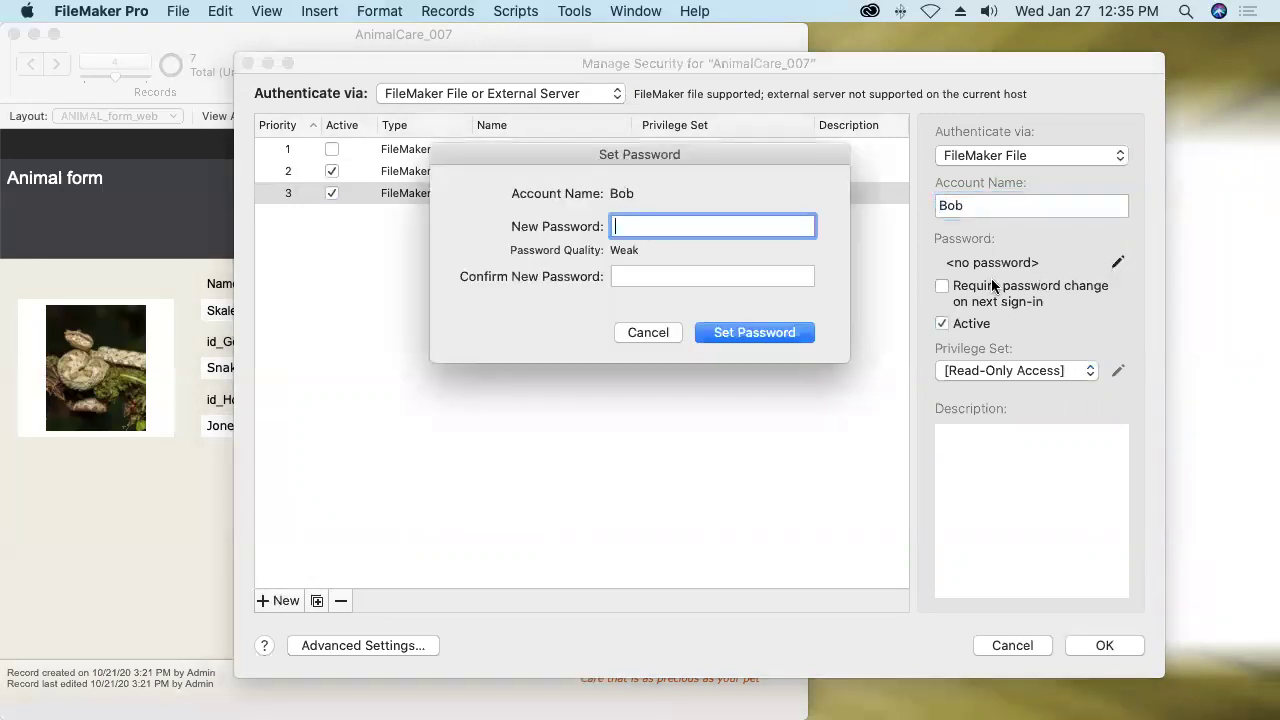
type("•••")
key("Tab")
type("•••")
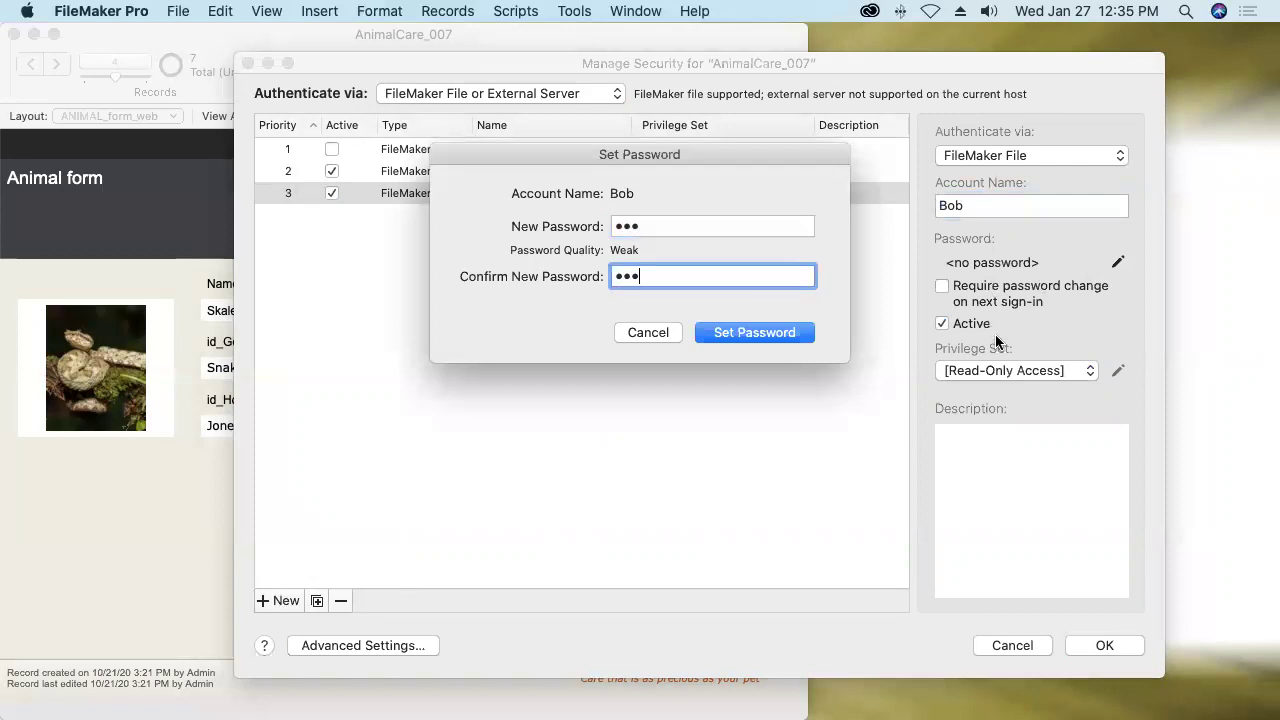
left_click(777, 332)
left_click(967, 372)
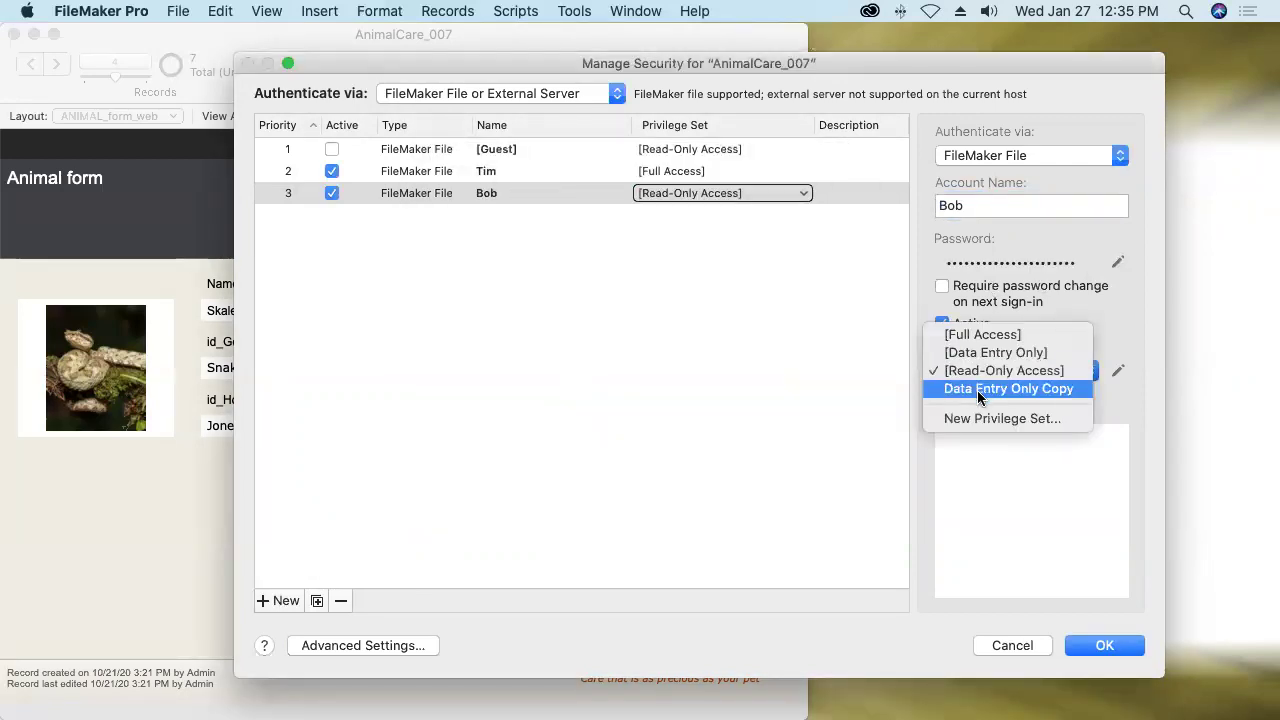
left_click(987, 390)
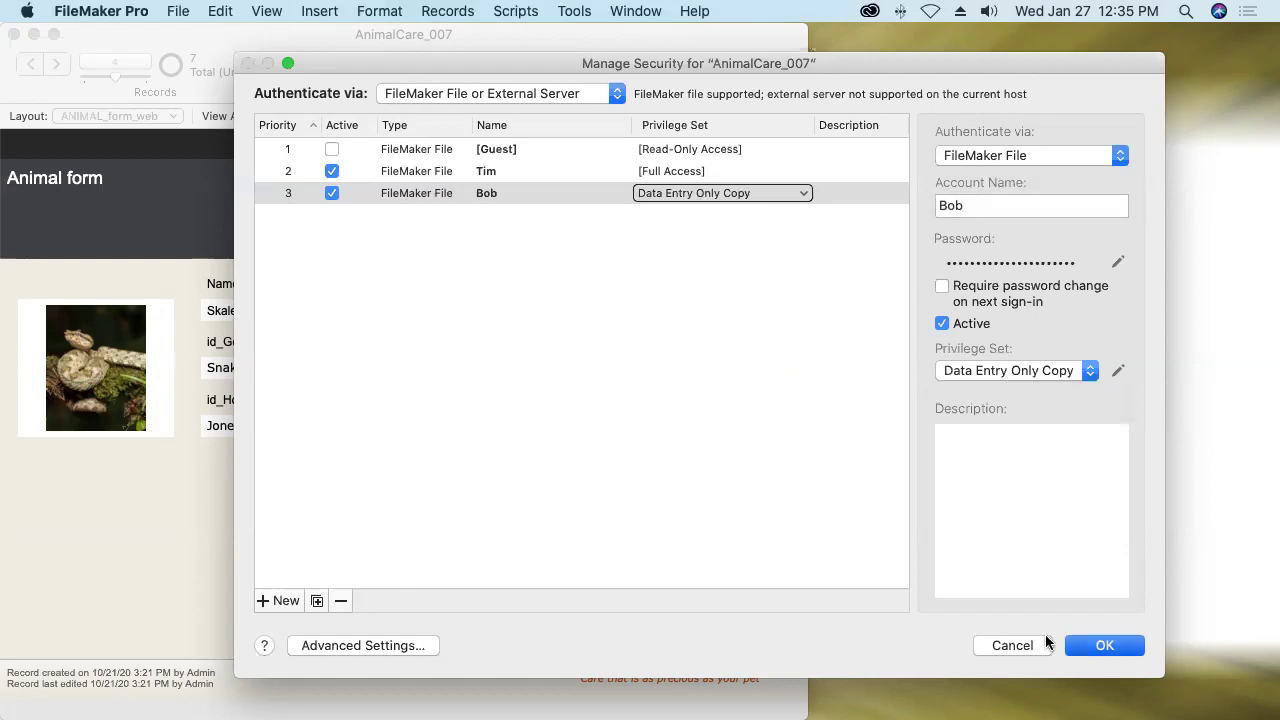
Approve the security changes by verifying with the full-access account name and password.
left_click(1104, 645)
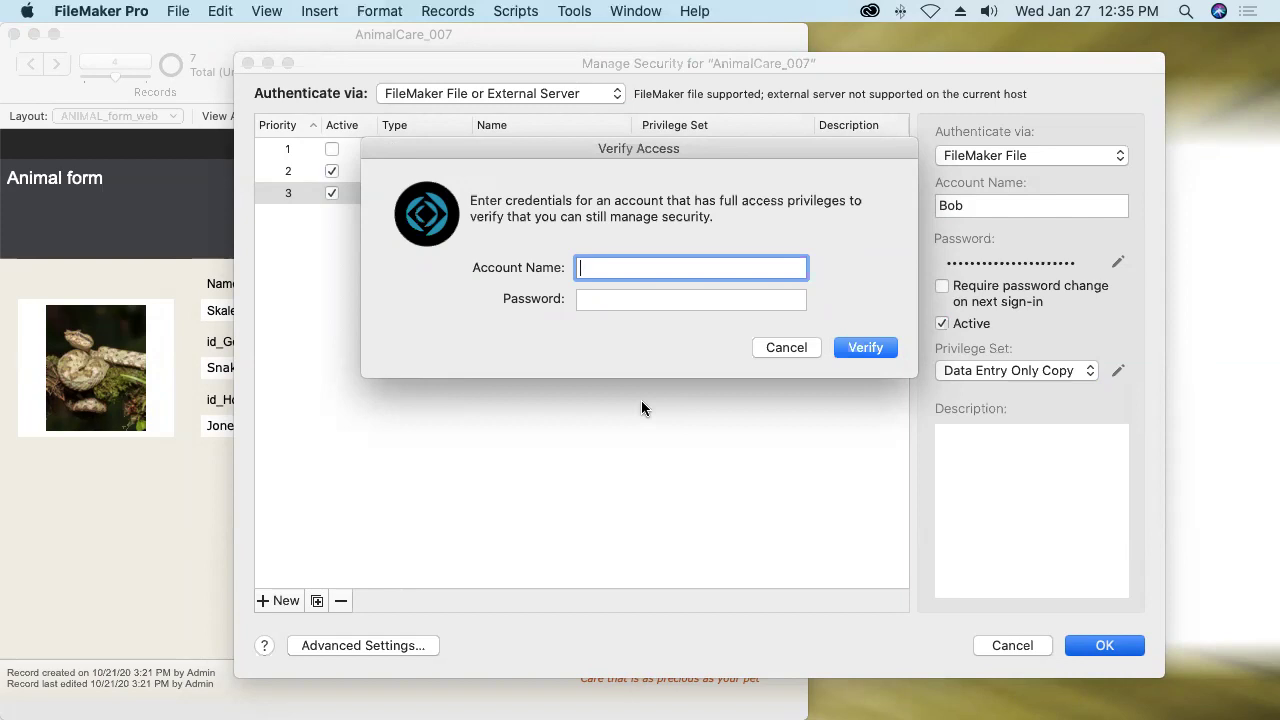
key("Tab")
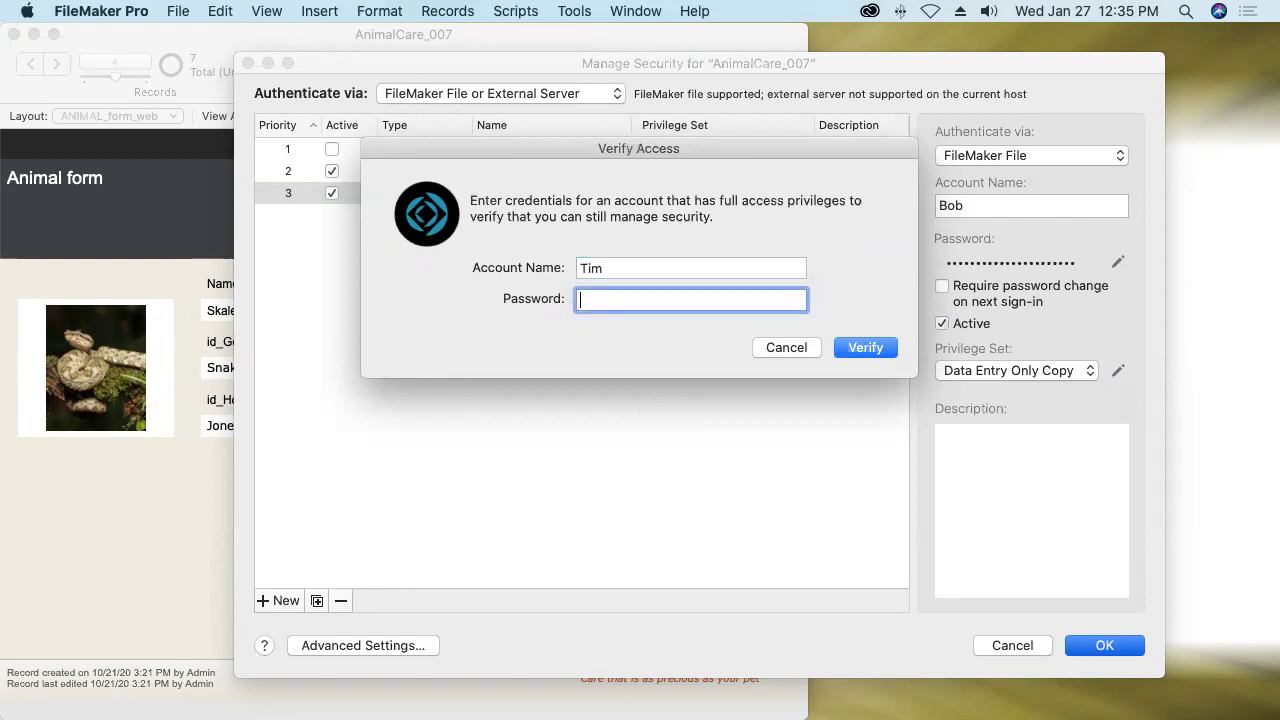
left_click(866, 350)
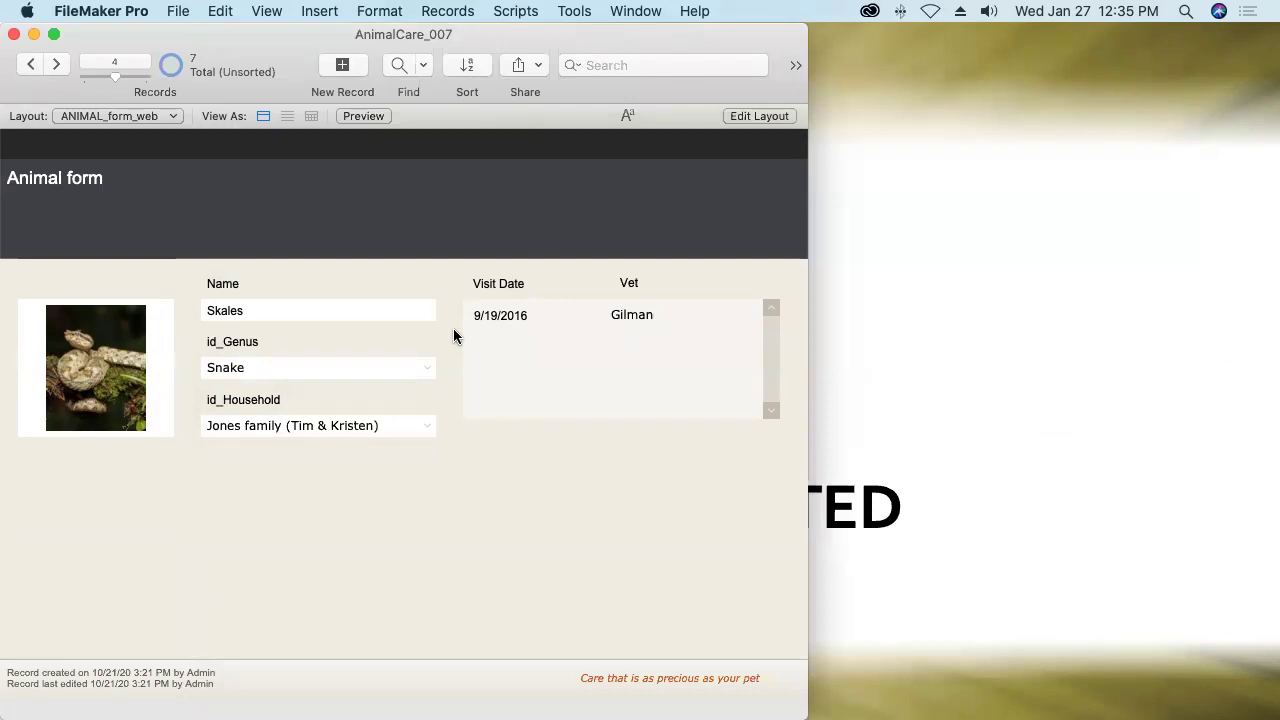
Start Upload to Host, let the file close, and select AccelerateFmServer.home from local hosts.
left_click(176, 11)
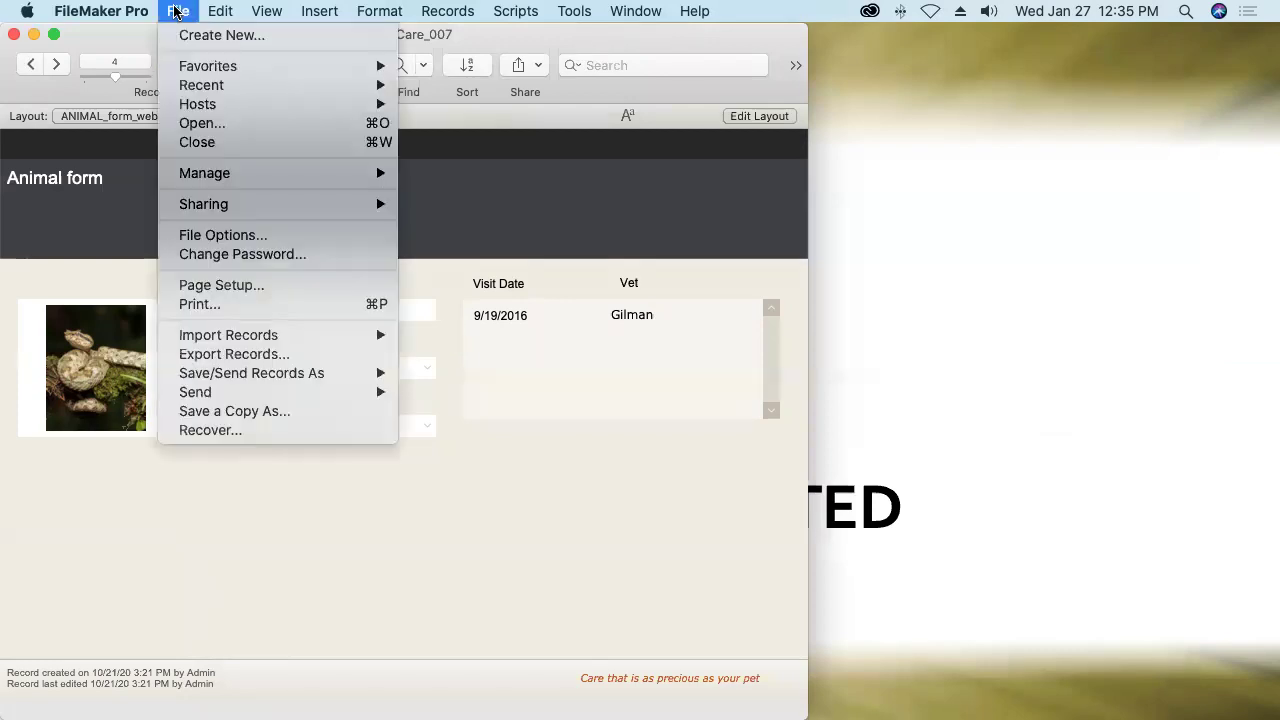
mouse_move(358, 204)
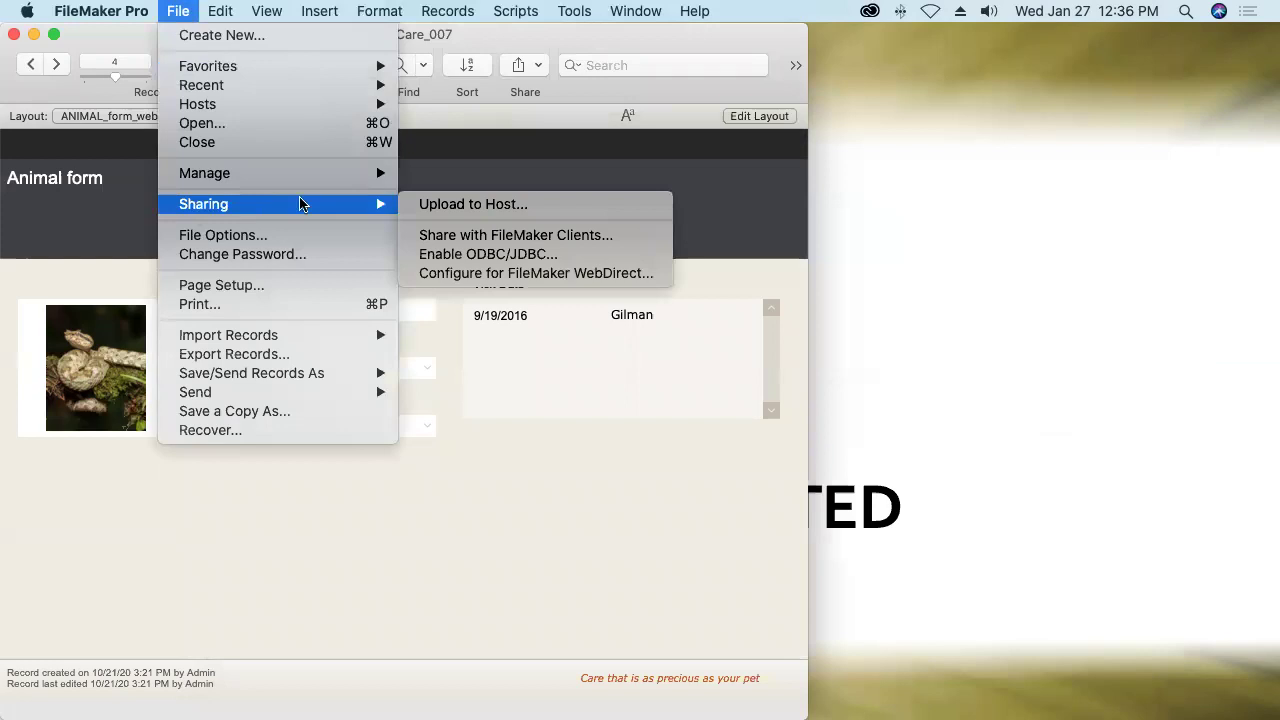
left_click(440, 206)
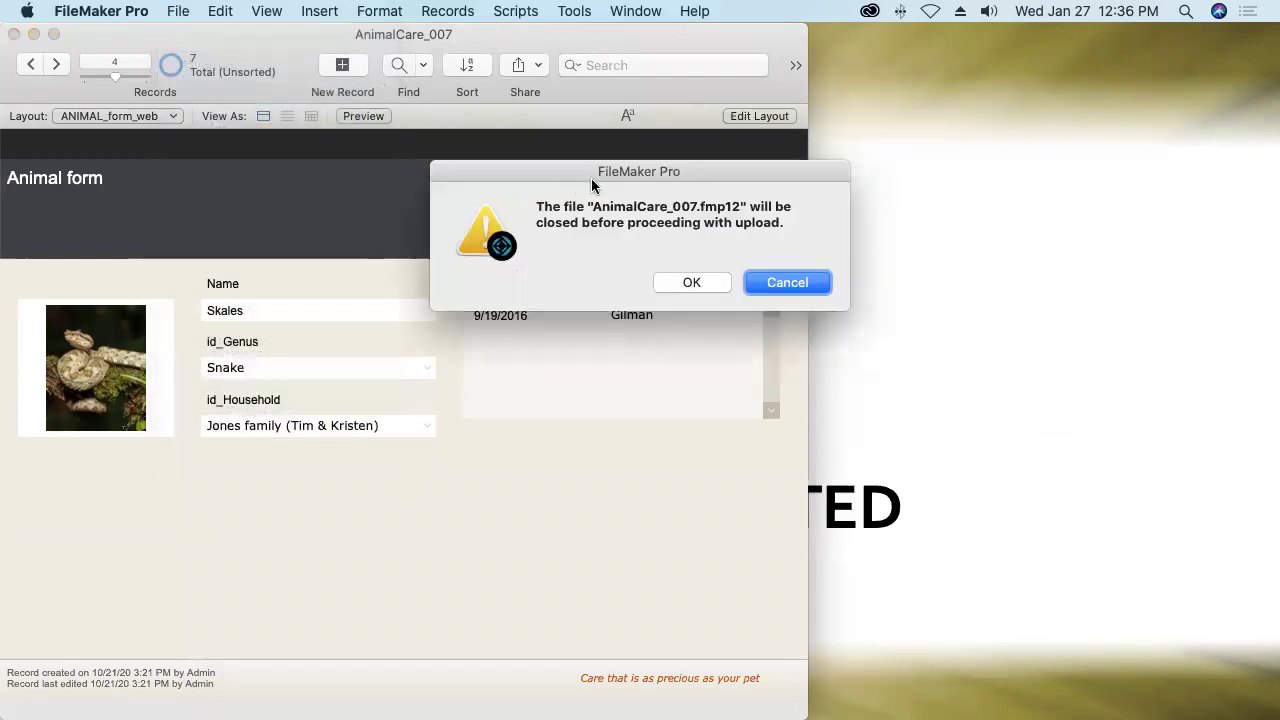
left_click(697, 283)
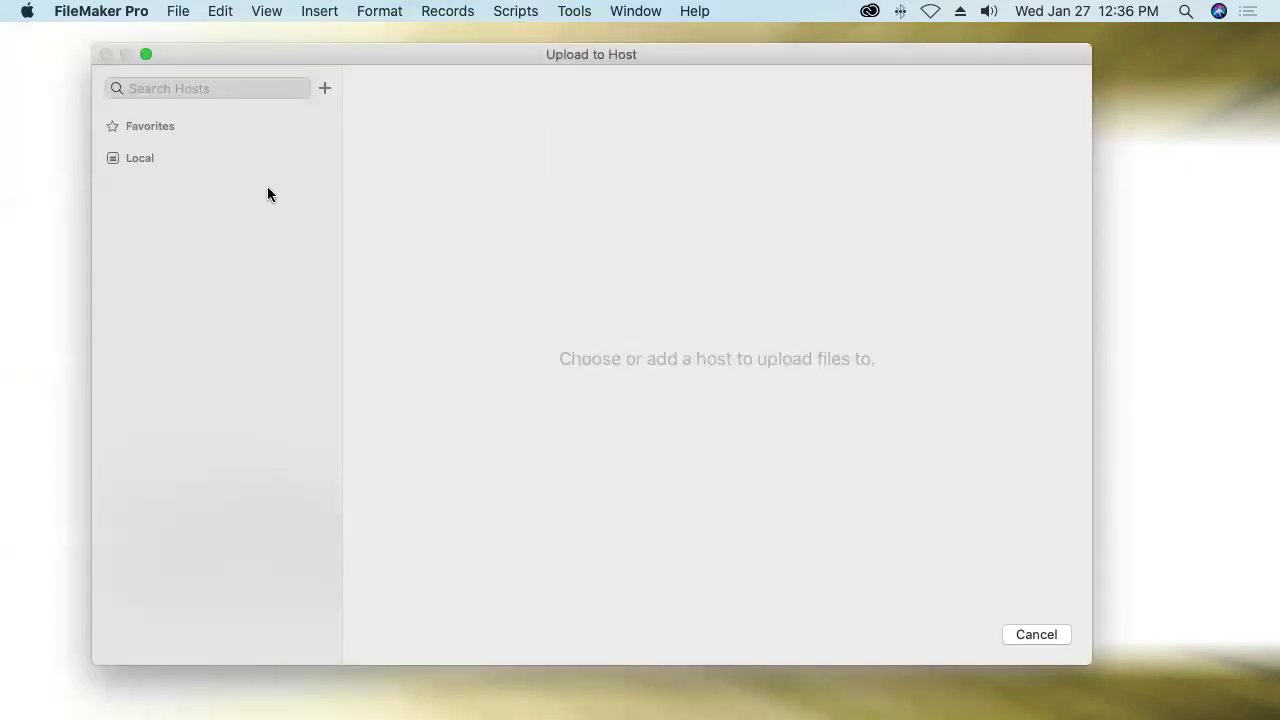
left_click(333, 160)
left_click(218, 190)
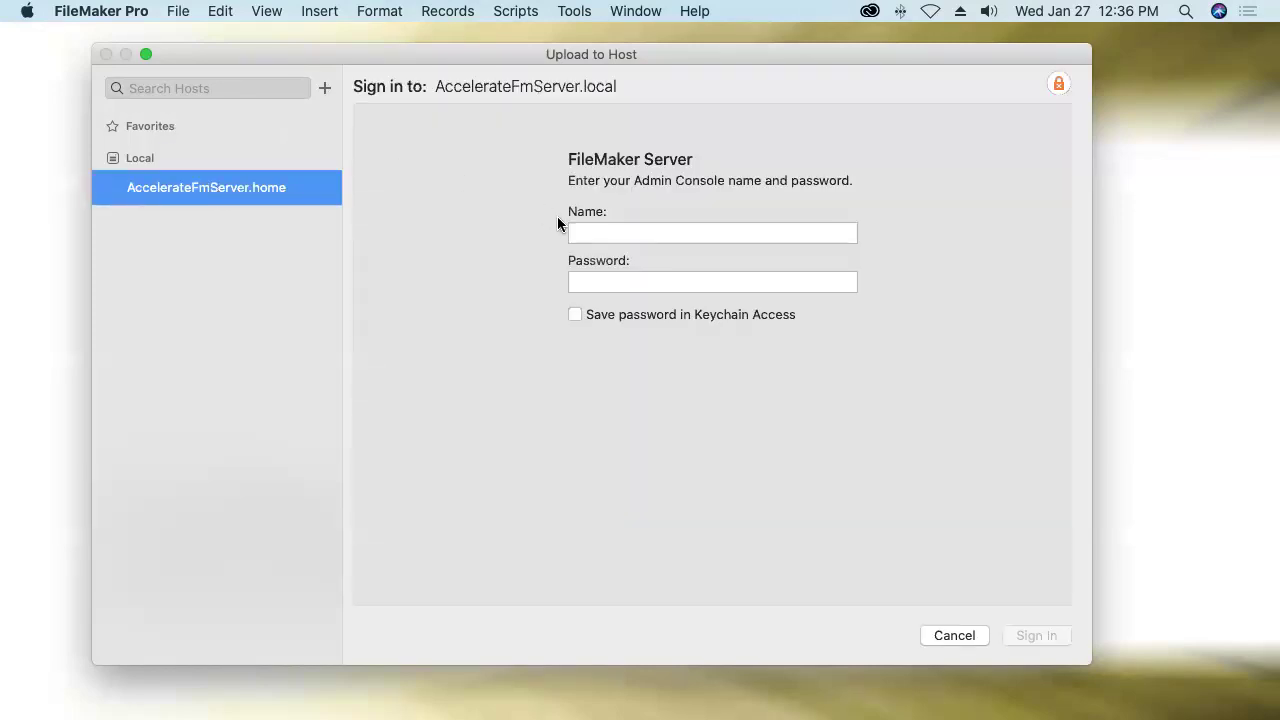
Sign in to the server with the admin console name and password.
left_click(580, 232)
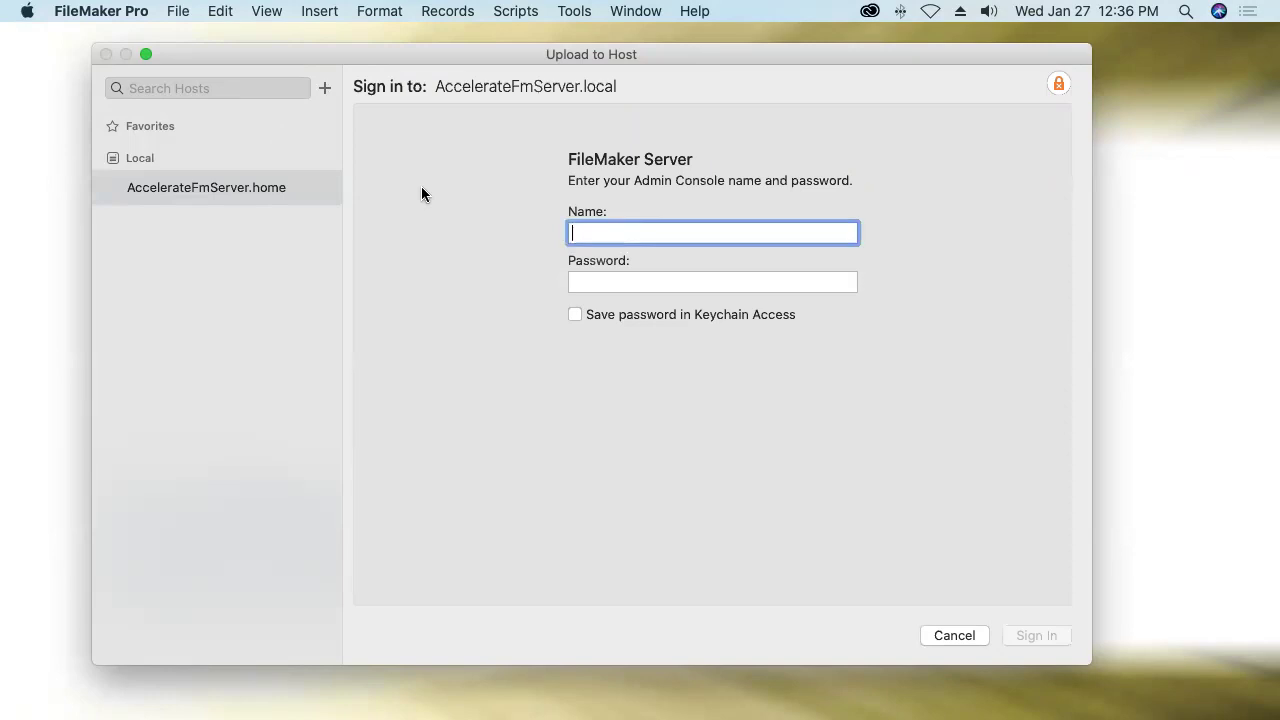
key("Tab")
type("•••••")
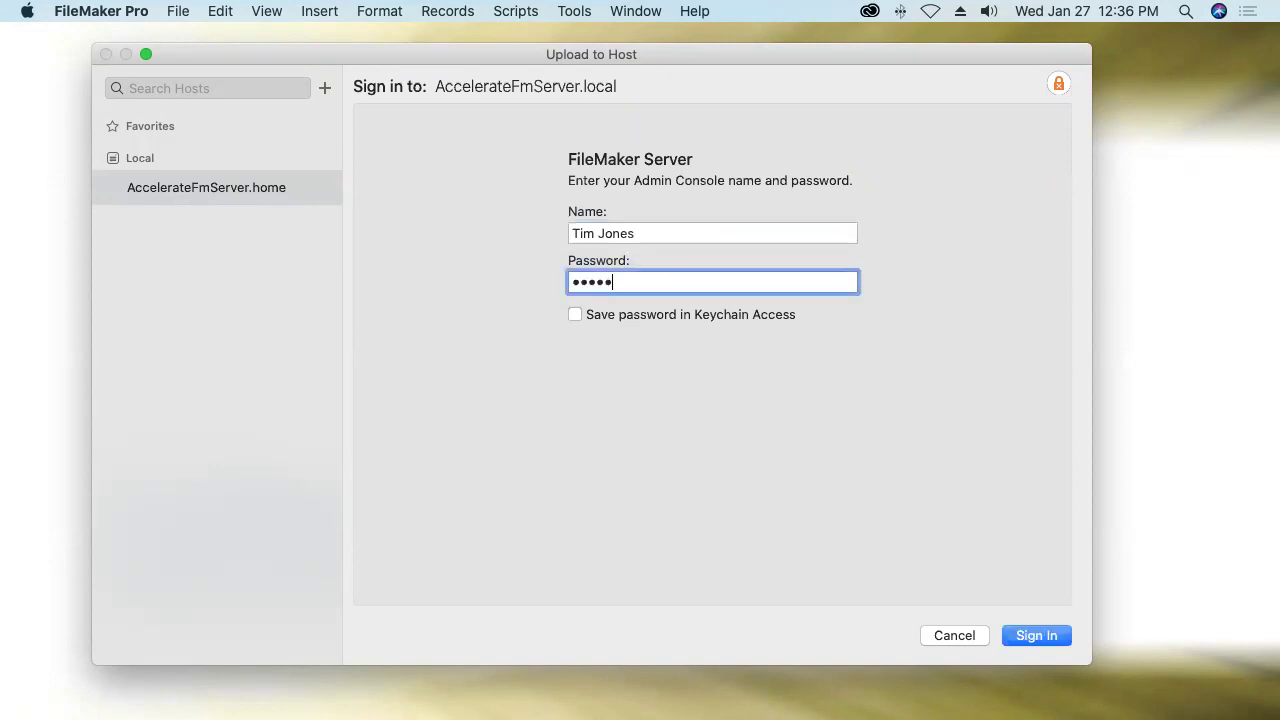
type("••••")
left_click(1022, 638)
Sign in to AnimalCare_007 with the file's account credentials and upload AnimalCare_007.fmp12.
double_click(603, 263)
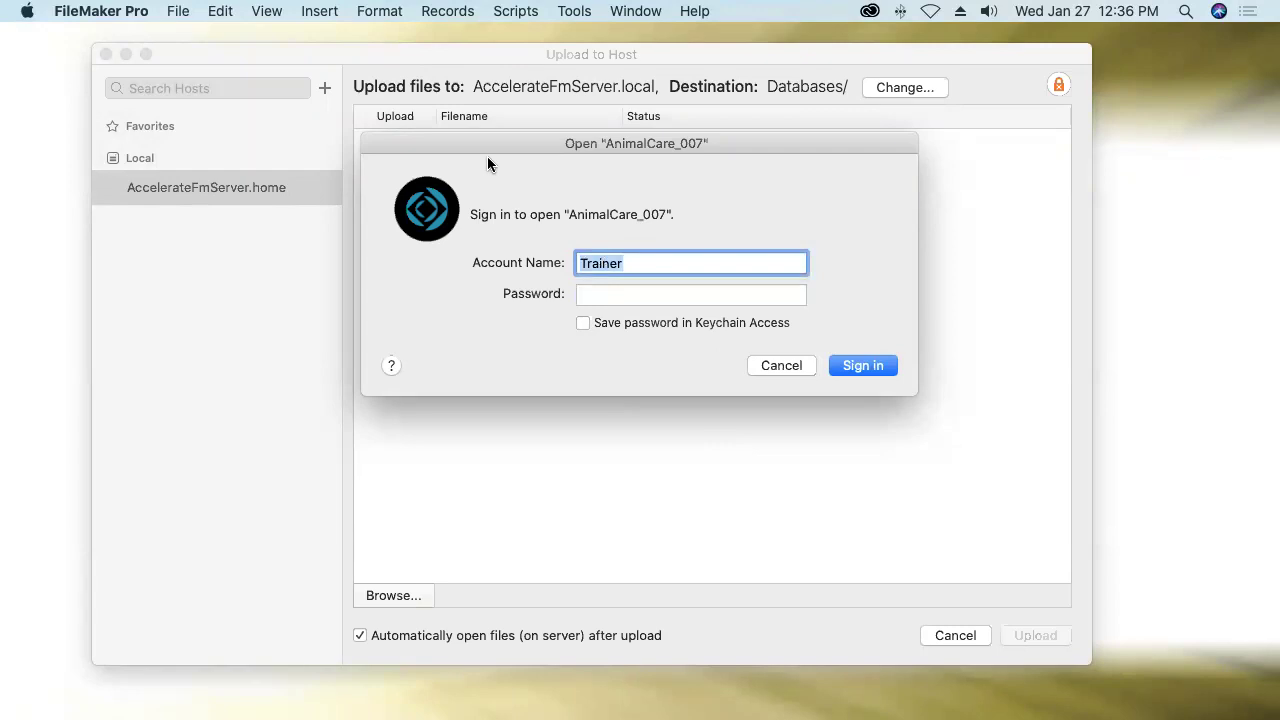
type("tim")
key("Tab")
type("•••")
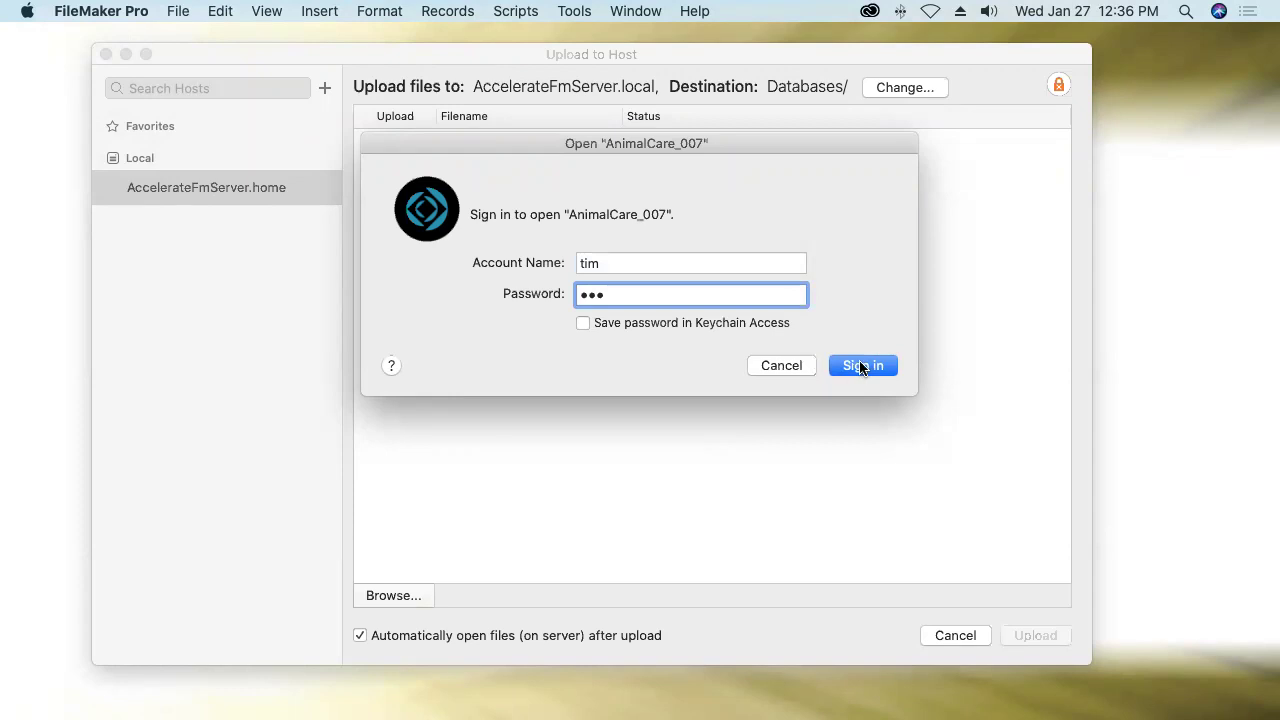
left_click(861, 366)
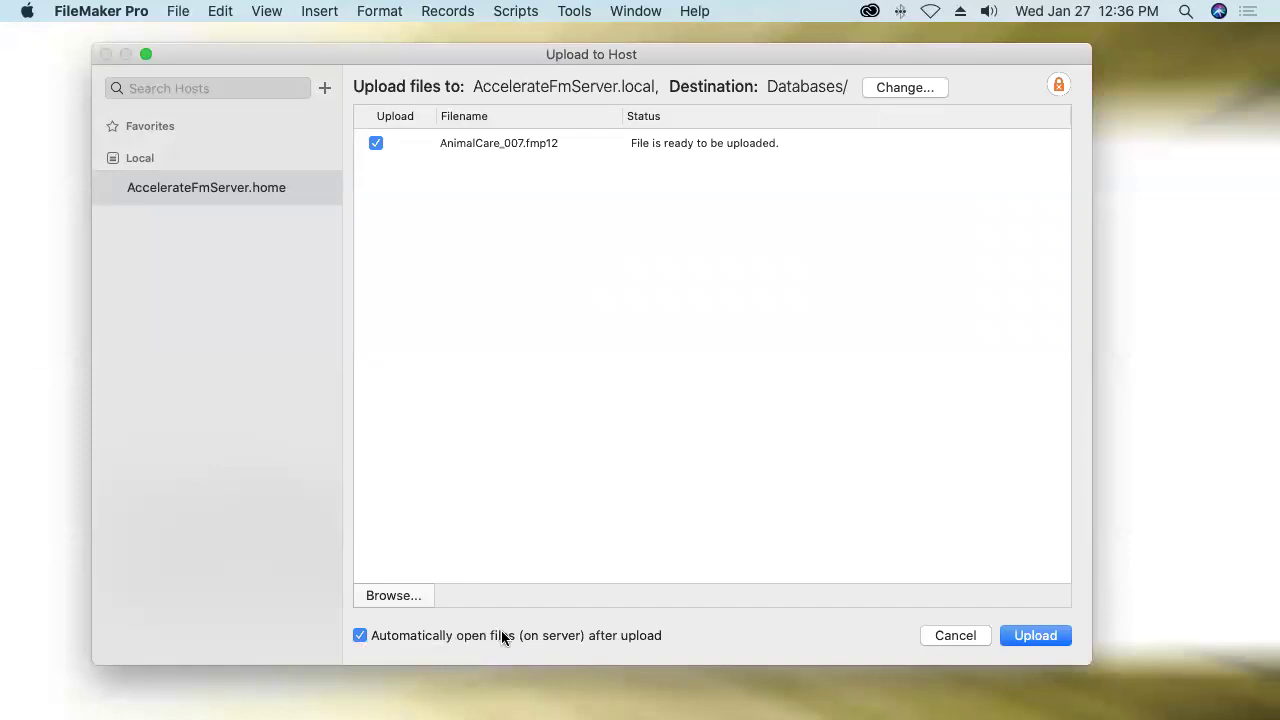
left_click(1012, 640)
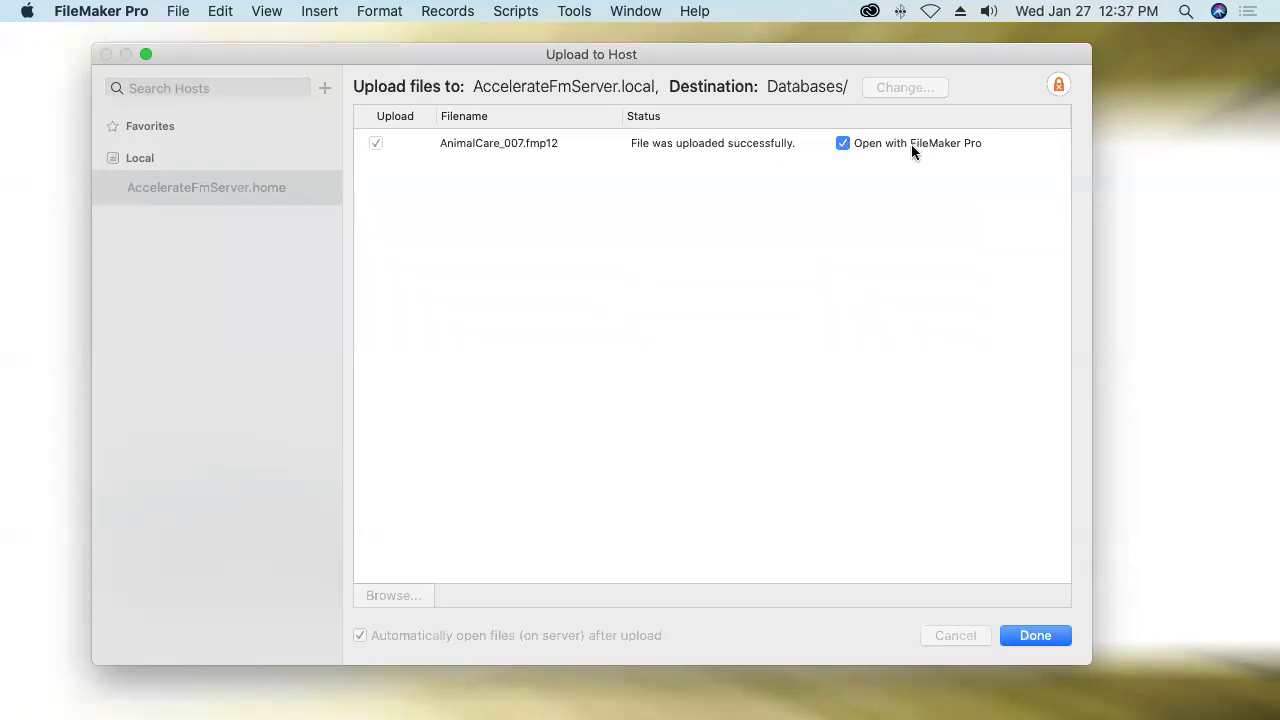
left_click(1032, 636)
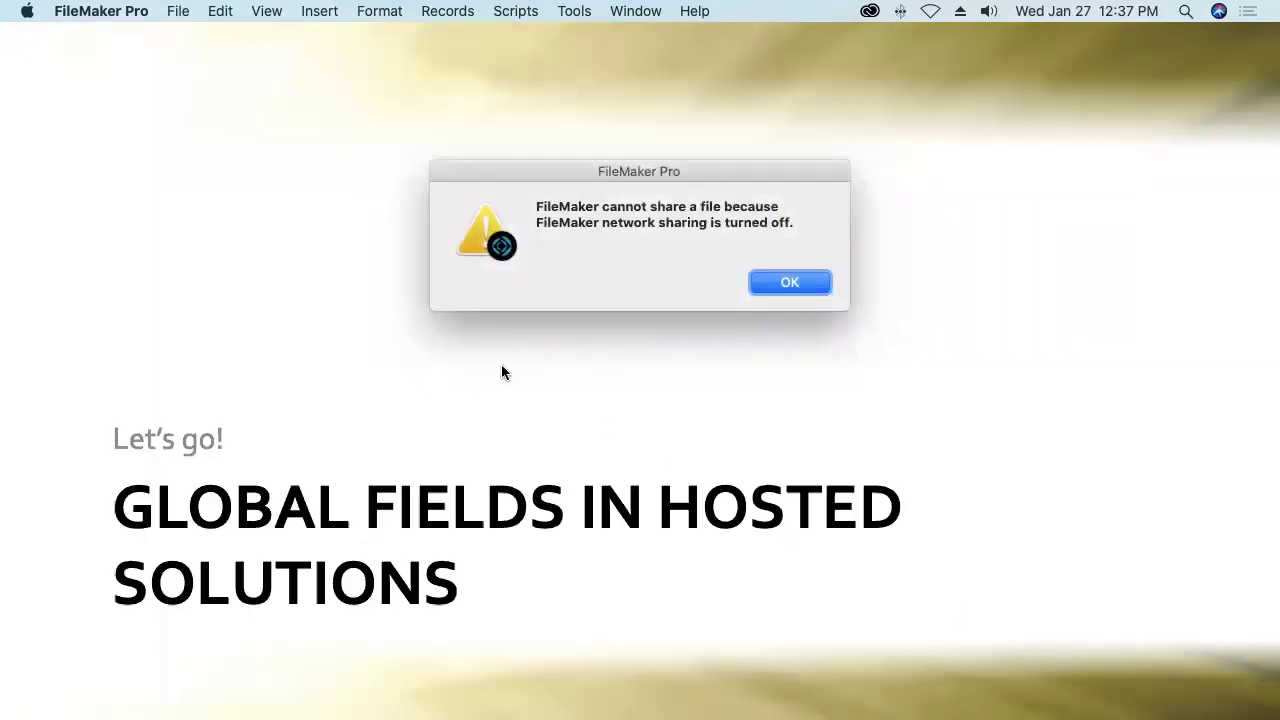
Dismiss the network-sharing warning and sign in to open the hosted AnimalCare_007.
left_click(780, 284)
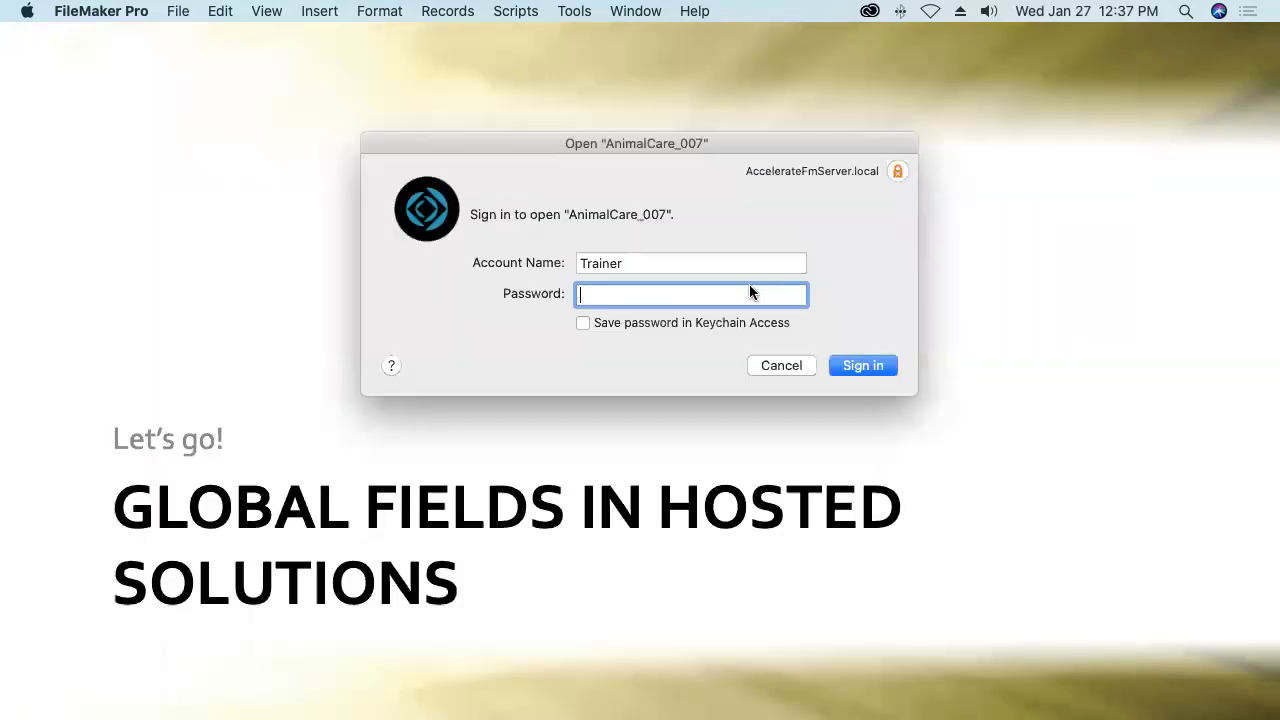
double_click(620, 268)
type("tim")
key("Tab")
type("•••")
key("Return")
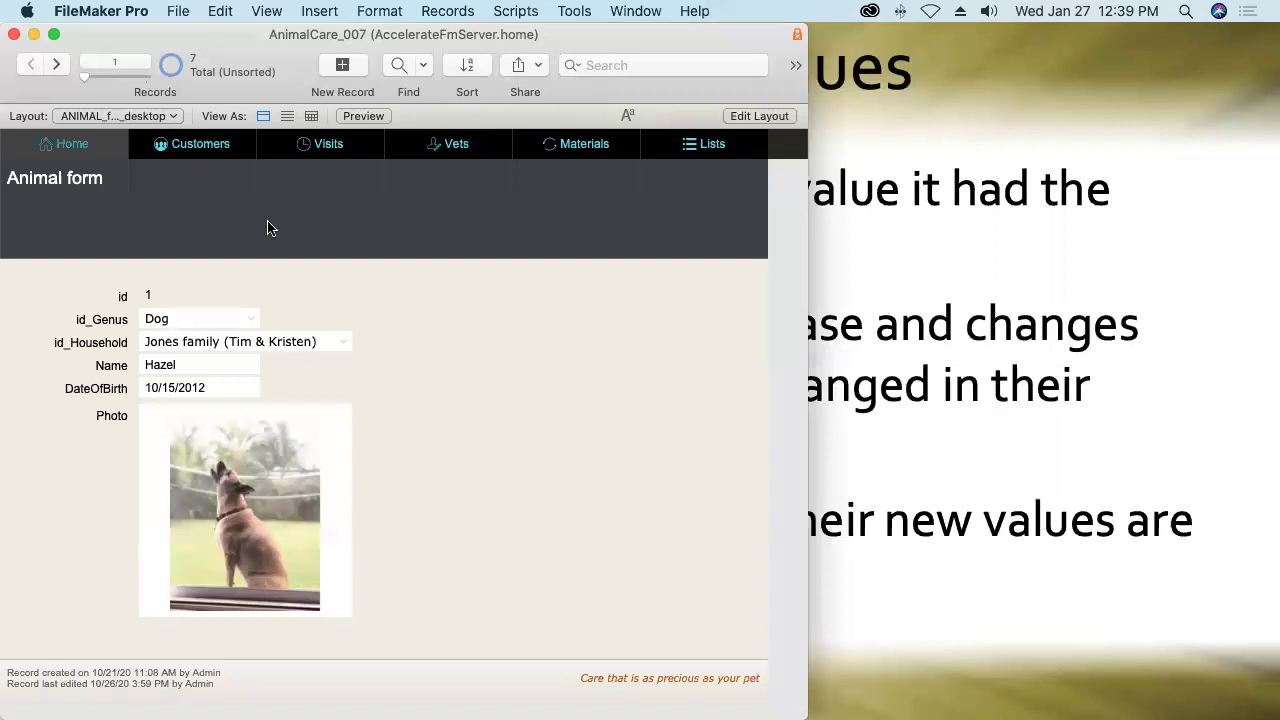
On the zUTILITY layout, replace g_Slogan with 'Caring vets for healthy, happy pets' and commit.
left_click(140, 118)
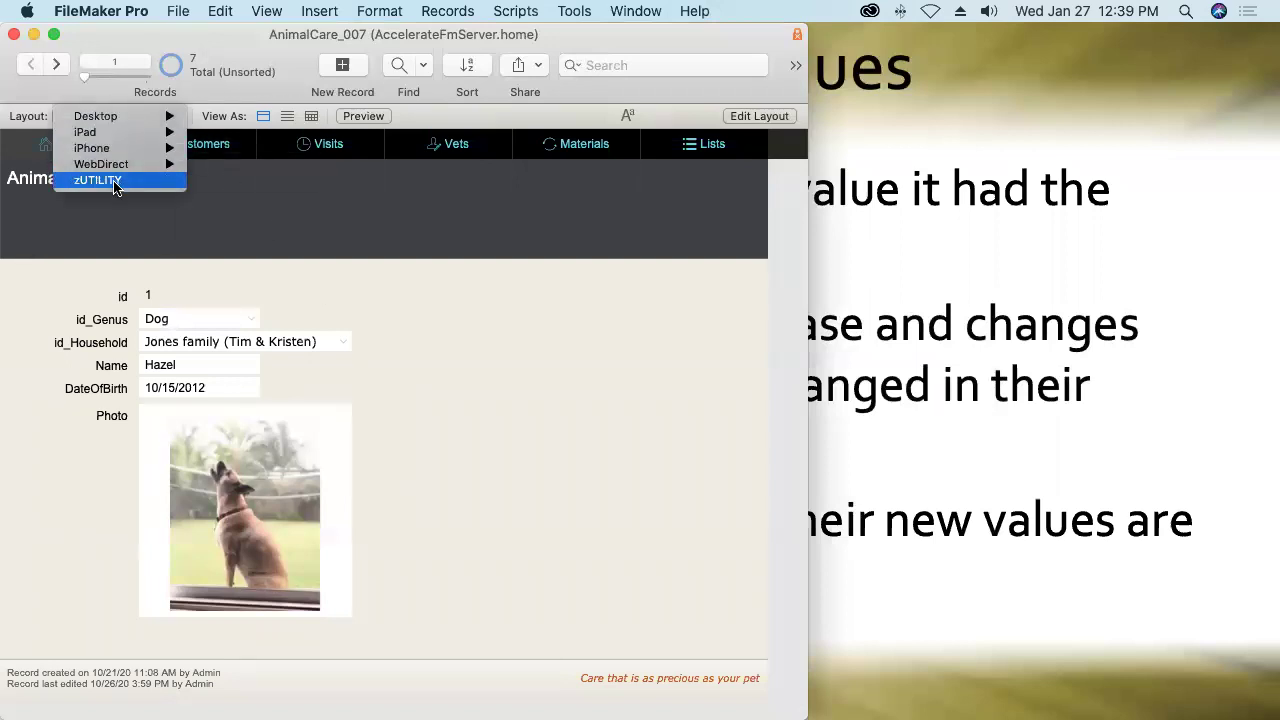
left_click(97, 180)
left_click(243, 203)
triple_click(243, 200)
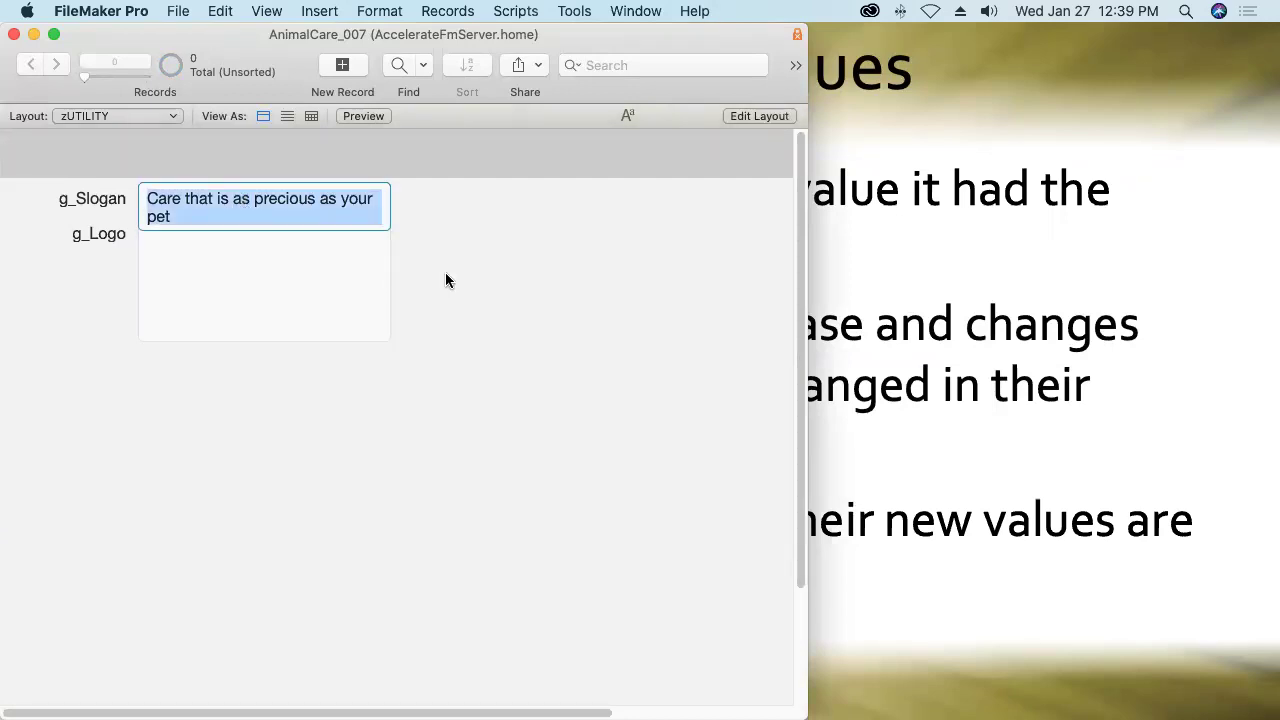
type("Carin")
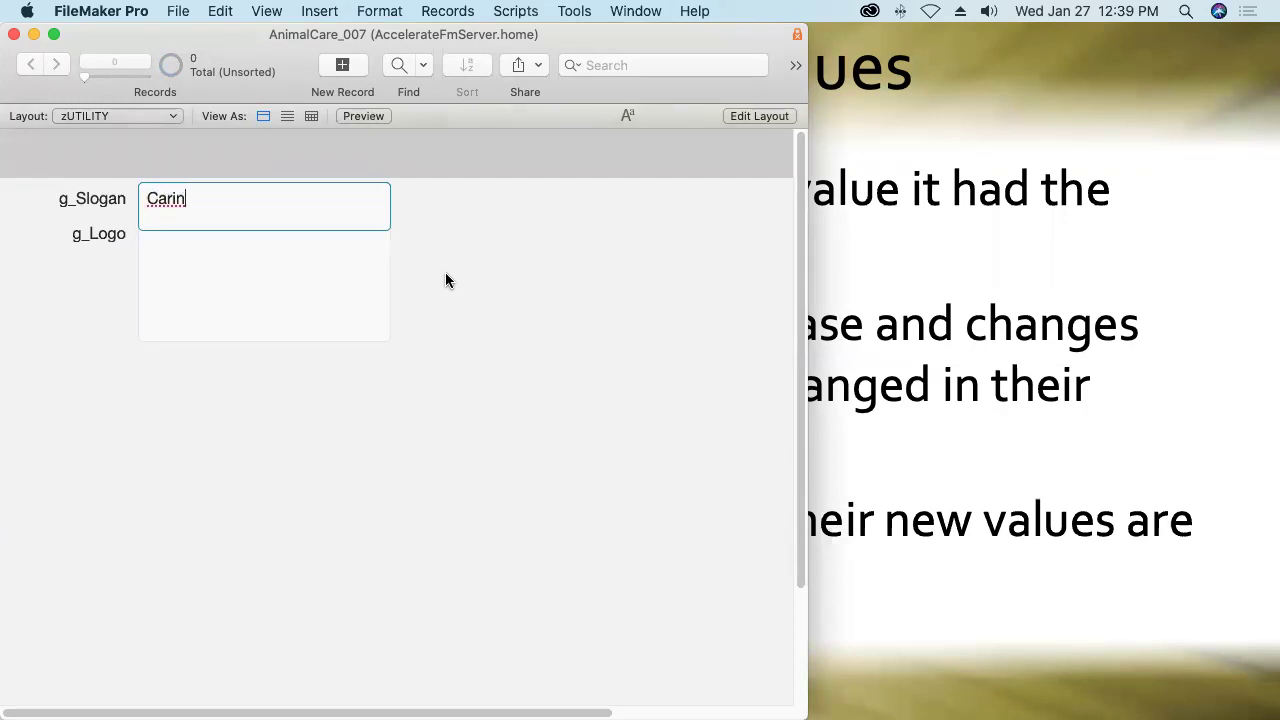
type("g vets for health")
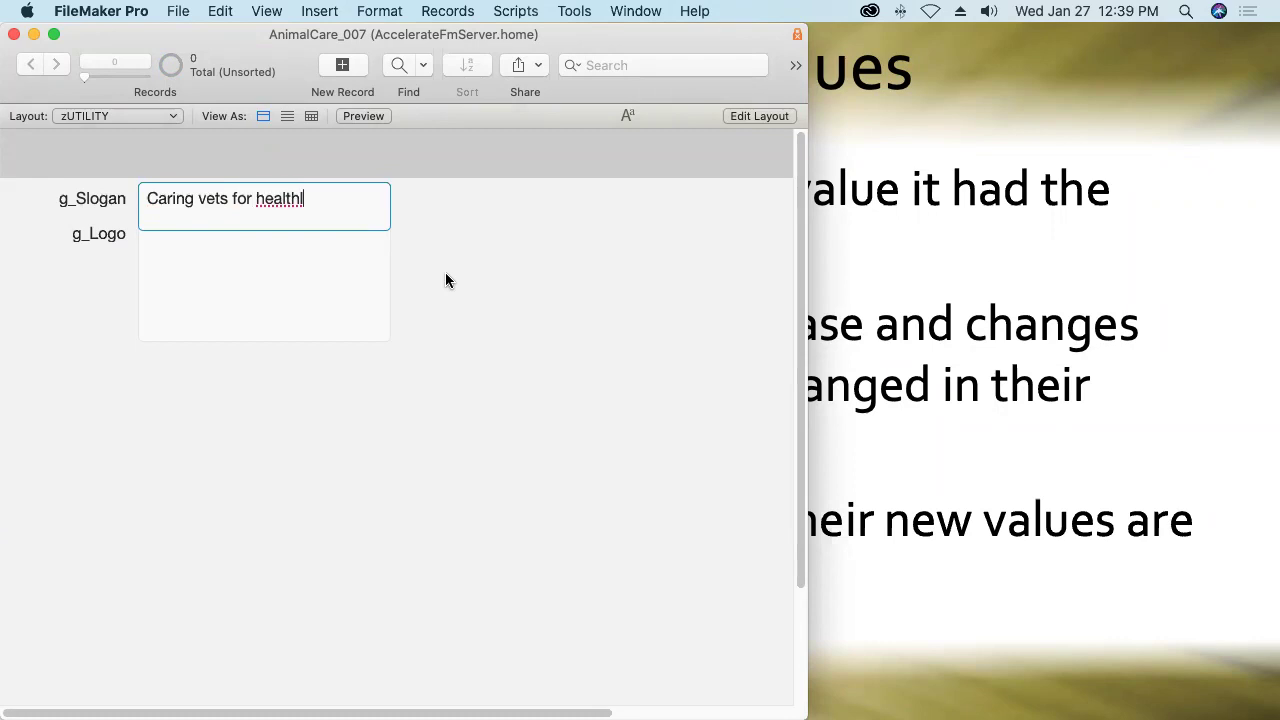
type("y, happy pets")
left_click(457, 274)
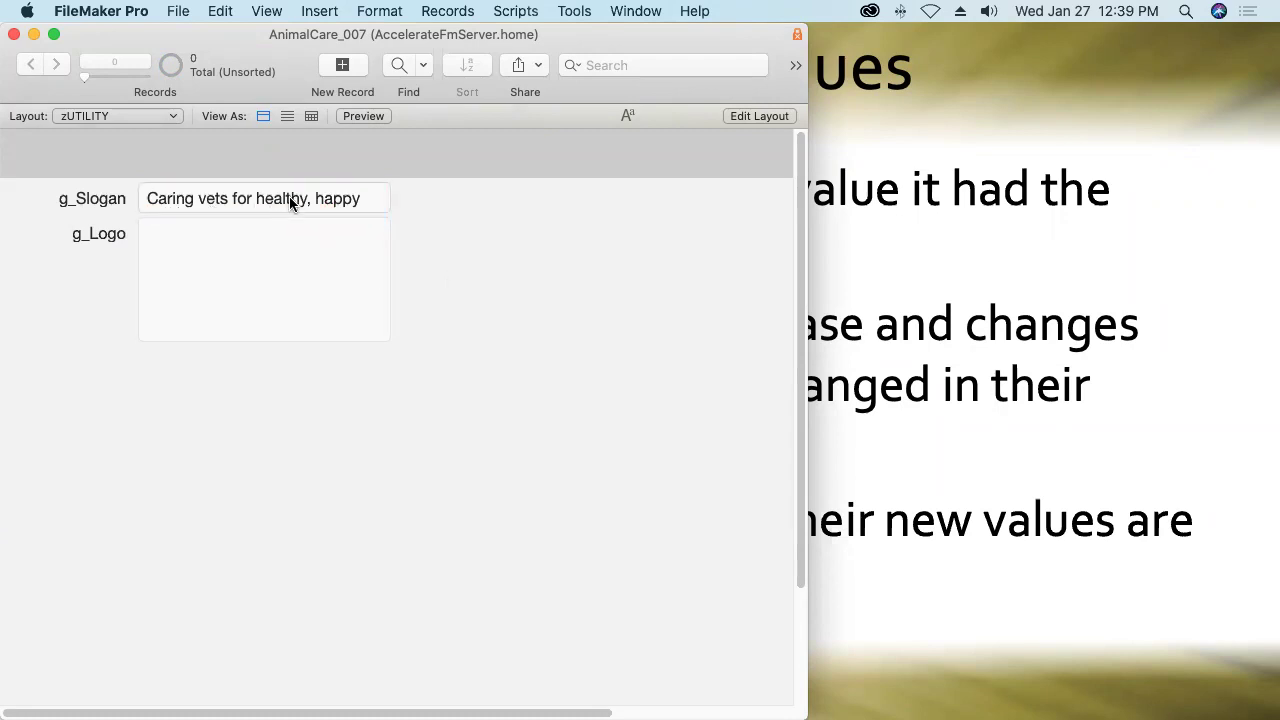
Visit the Animal and Customer form layouts to check the new footer slogan.
left_click(109, 116)
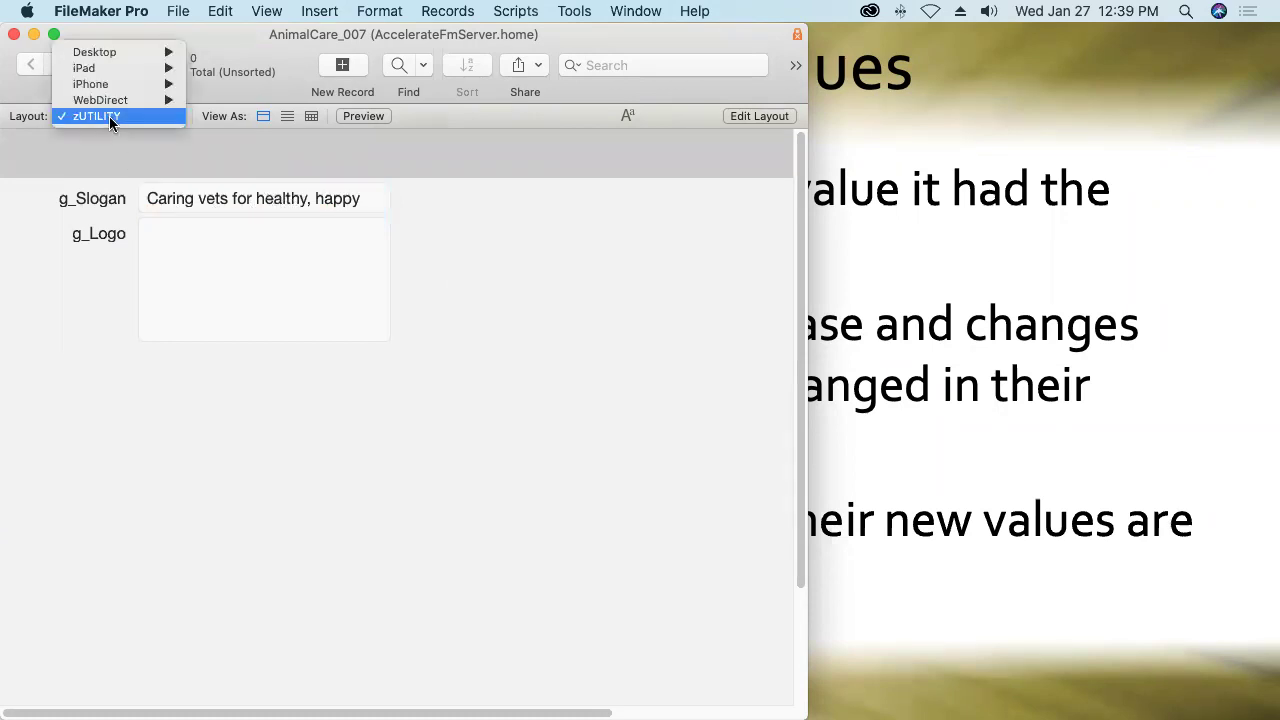
mouse_move(110, 53)
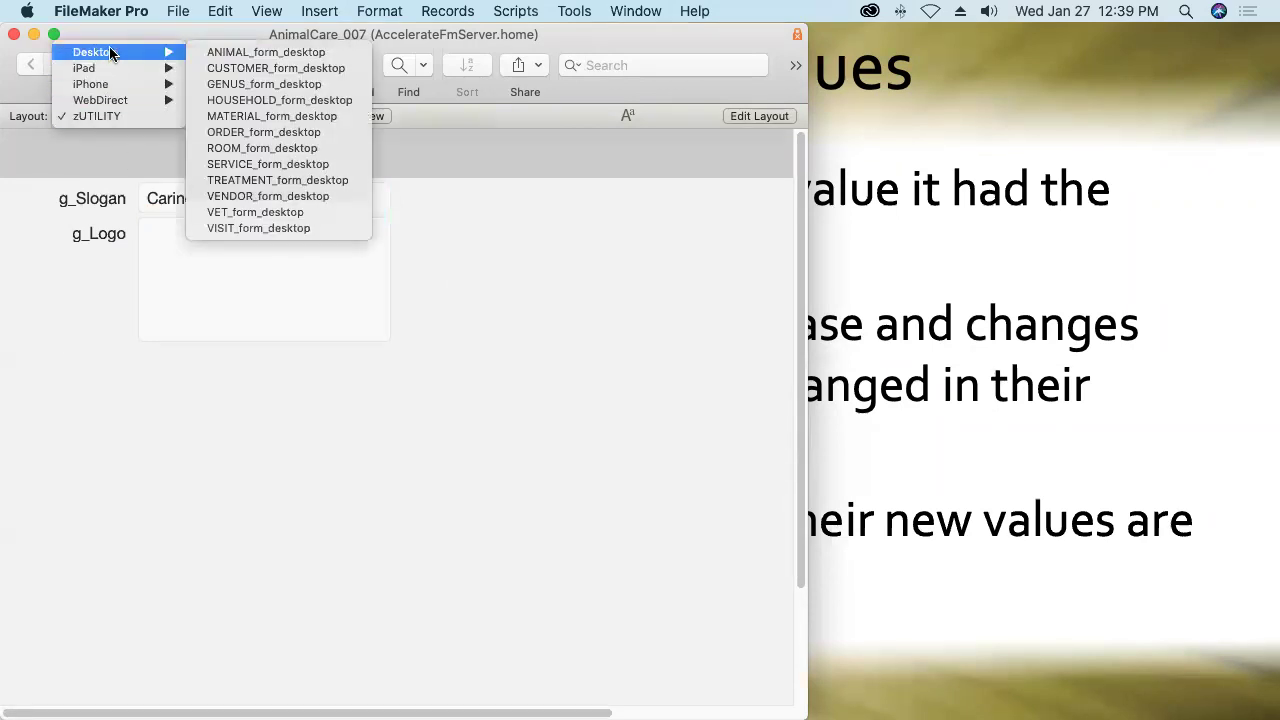
left_click(218, 53)
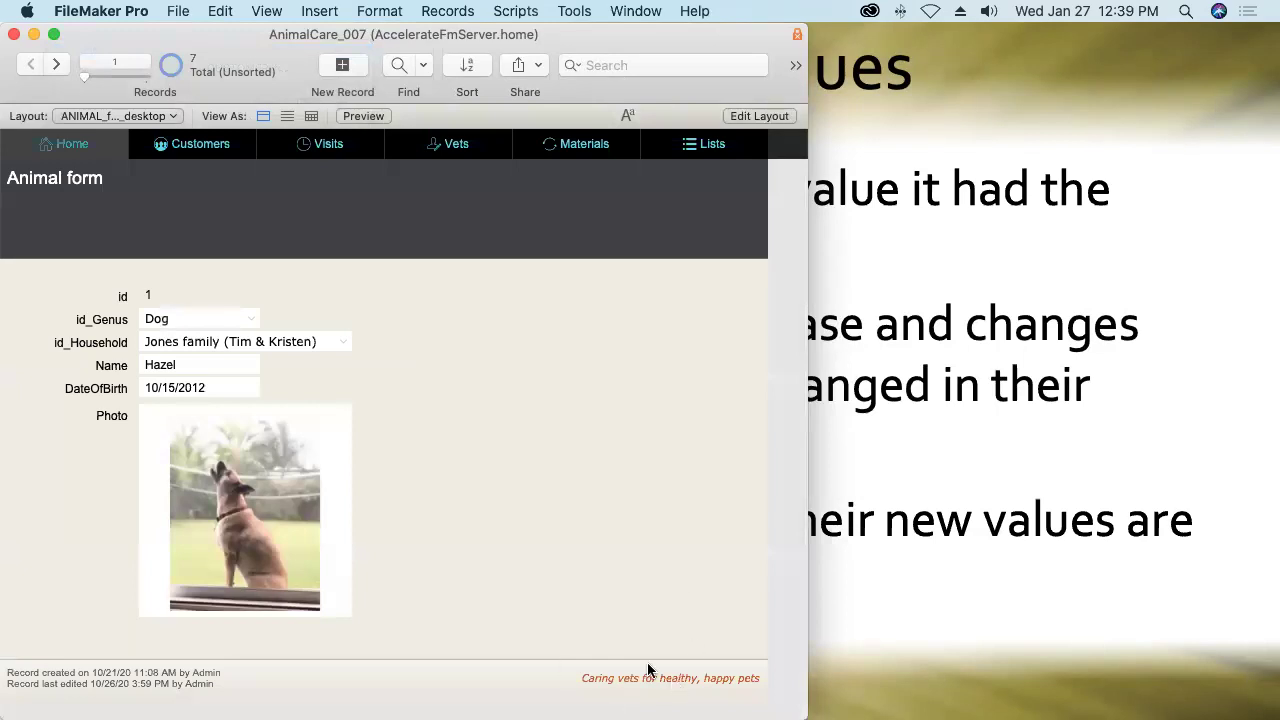
left_click(104, 117)
mouse_move(104, 118)
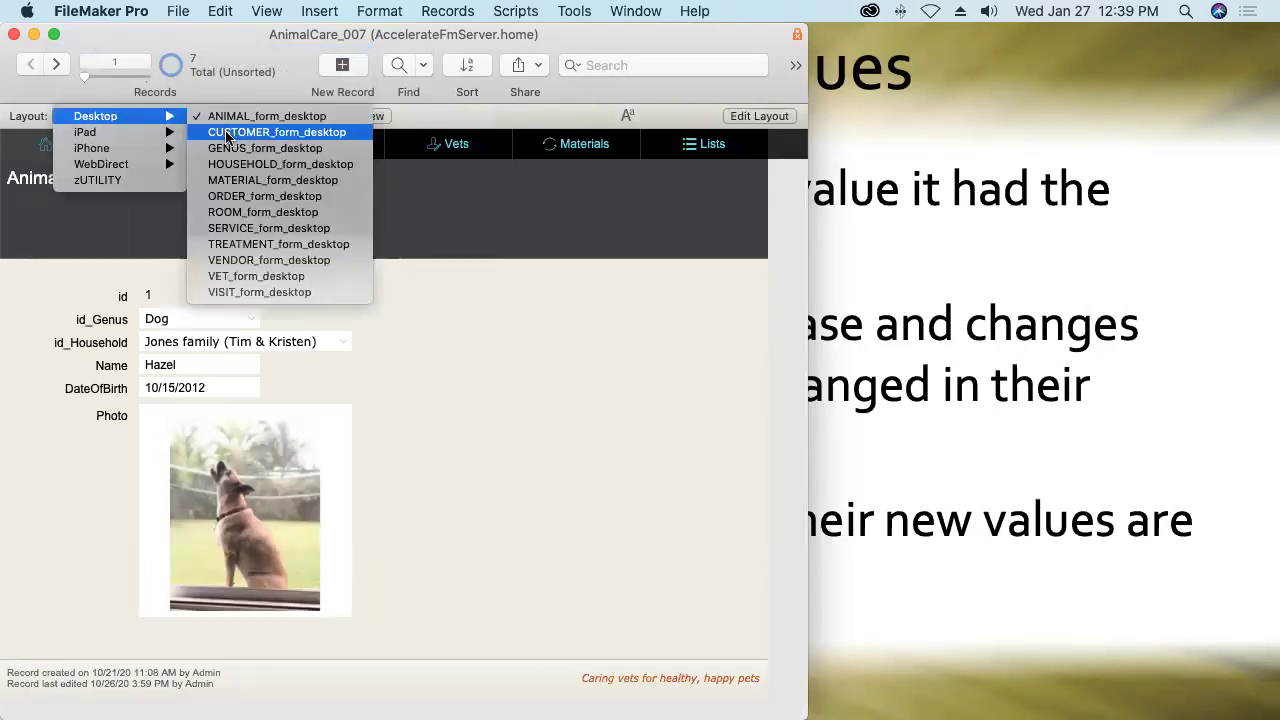
left_click(235, 131)
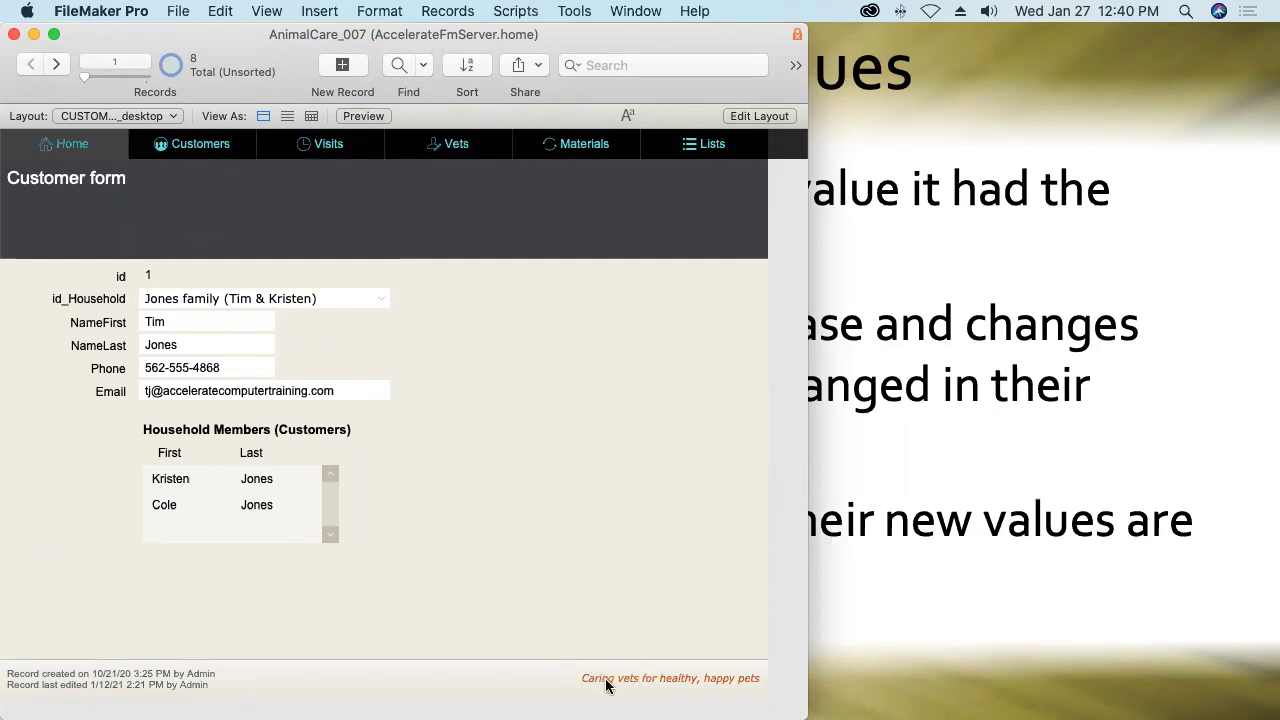
Check the Genus form layout, then return to the zUTILITY layout.
left_click(112, 117)
mouse_move(160, 122)
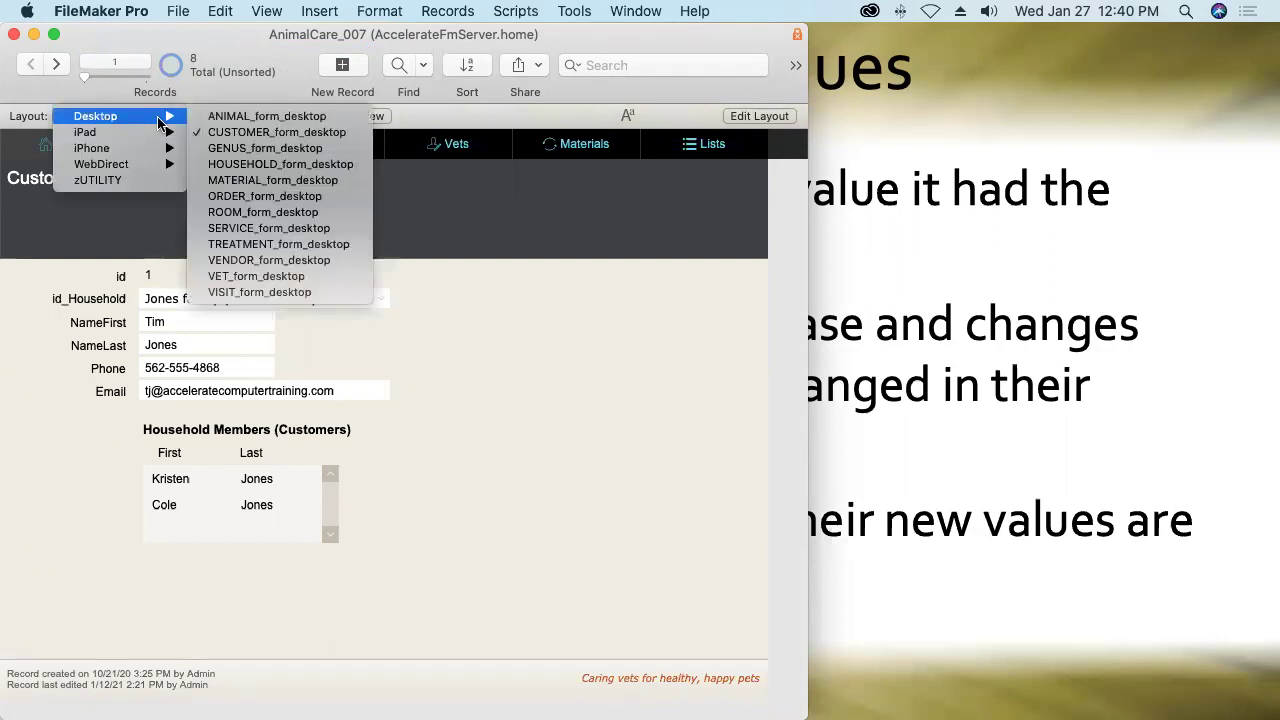
left_click(251, 149)
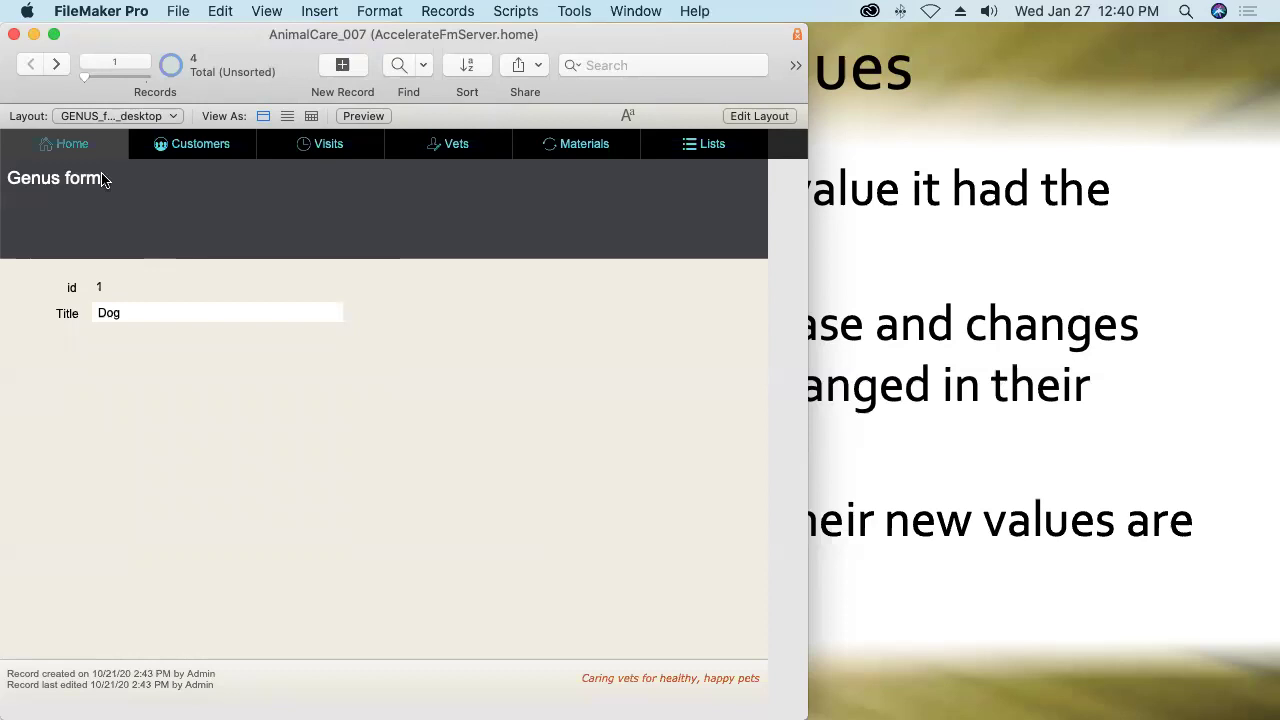
left_click(84, 119)
mouse_move(83, 119)
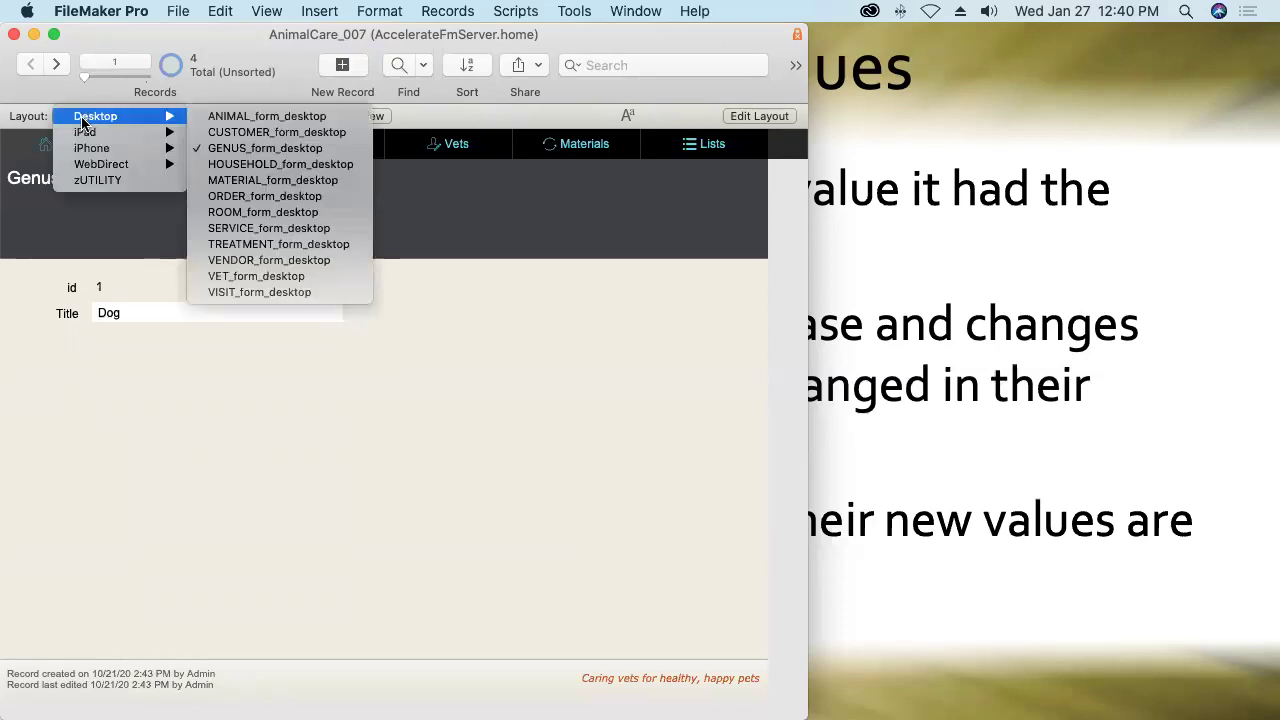
left_click(102, 182)
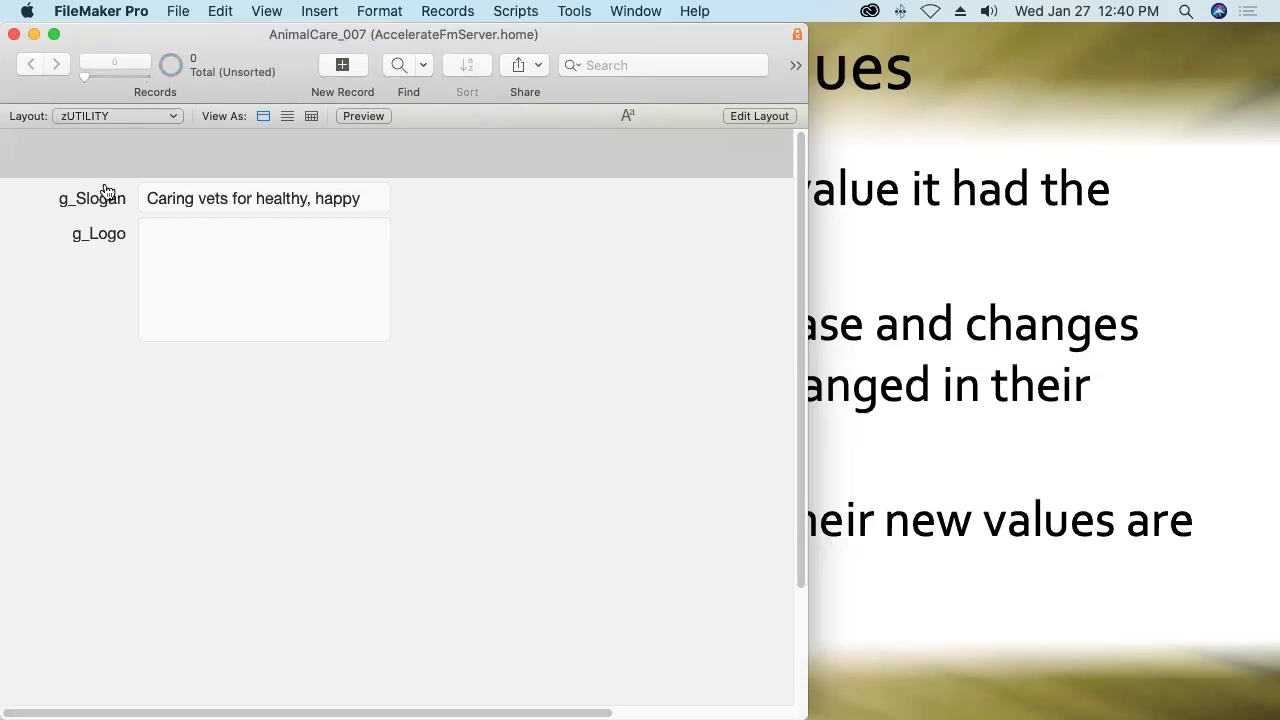
Drag Animal Care Logo black.png from the Finder logos folder into g_Logo.
key("super+Tab")
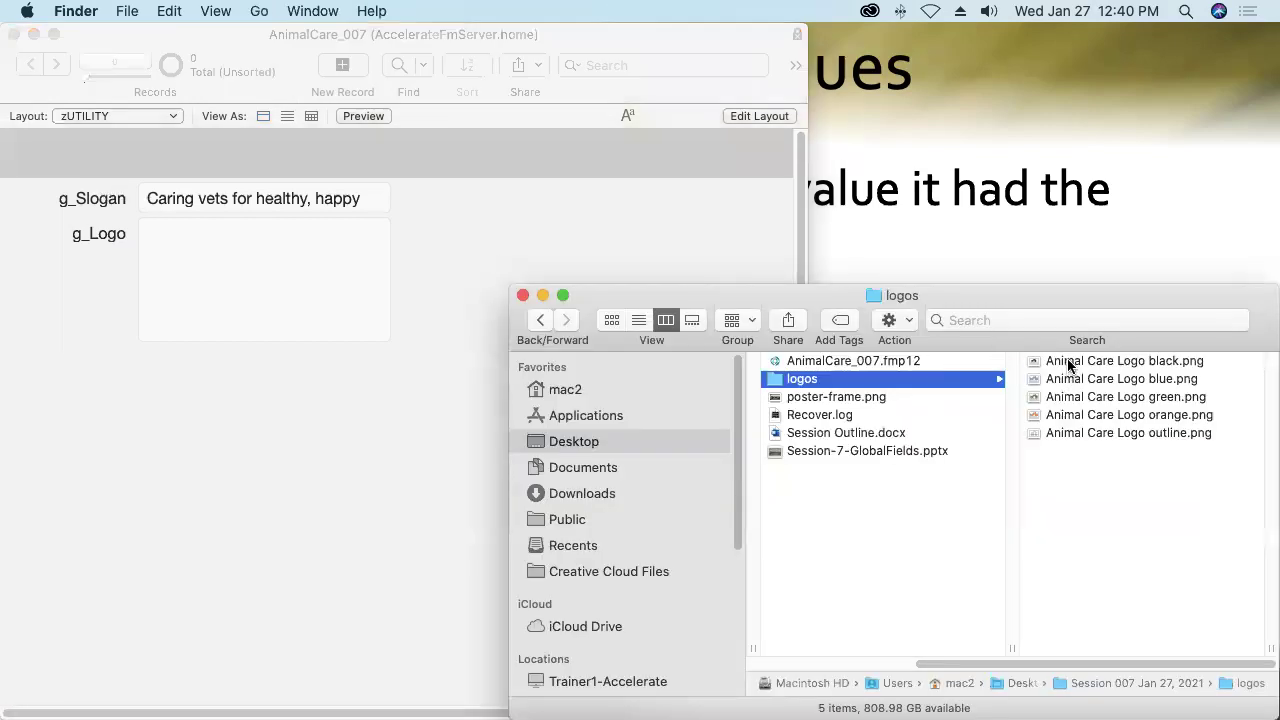
left_click_drag(1070, 362, 210, 285)
left_click(277, 394)
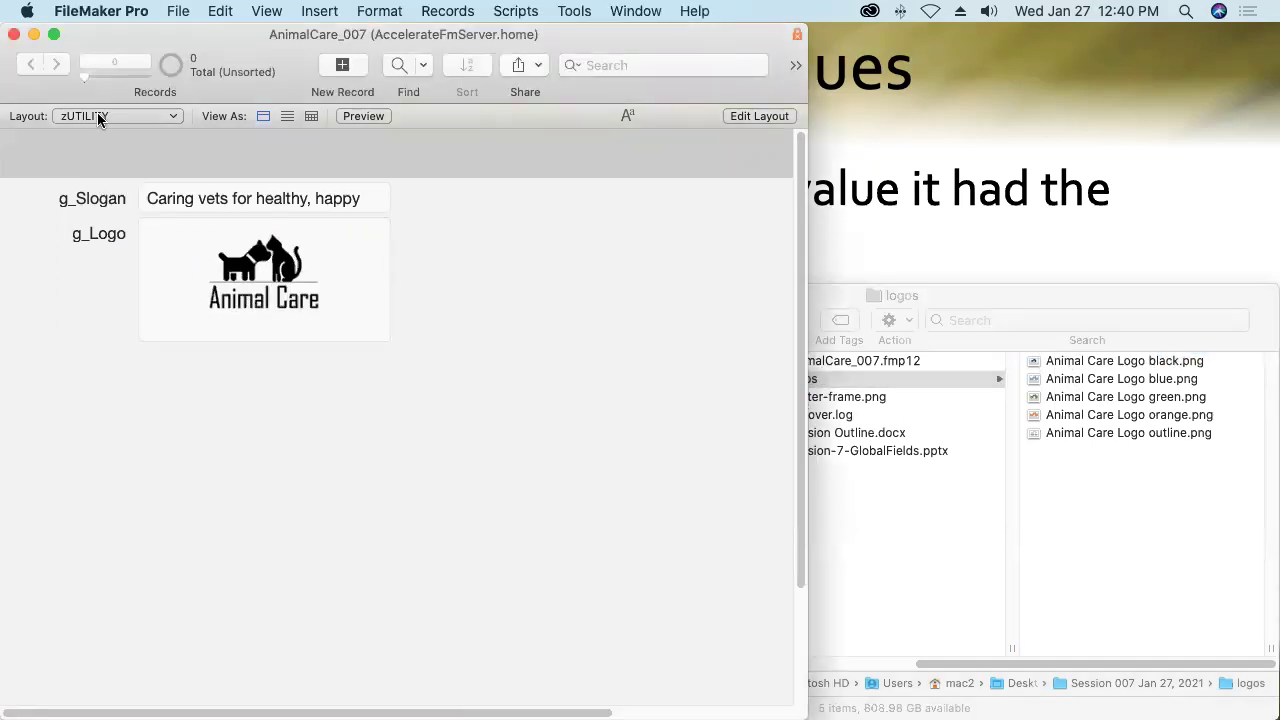
Switch to the ANIMAL_form_desktop layout to see the logo in the header.
left_click(97, 114)
mouse_move(97, 52)
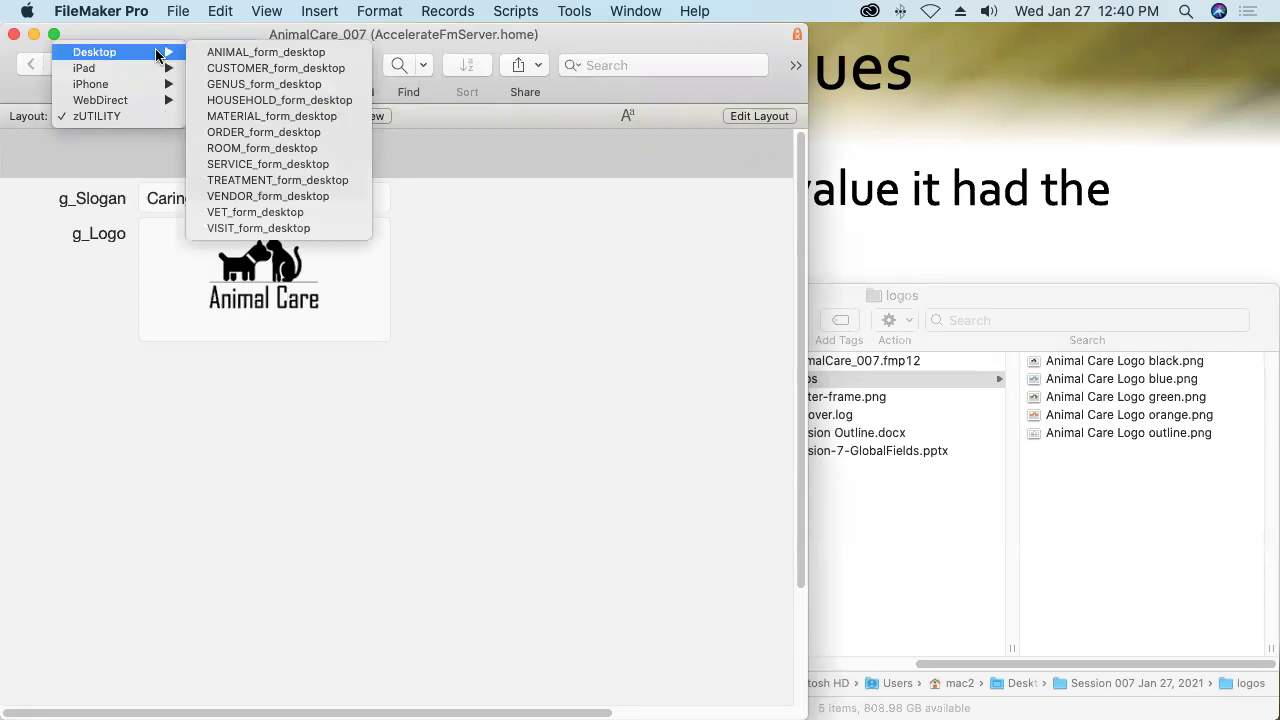
left_click(219, 52)
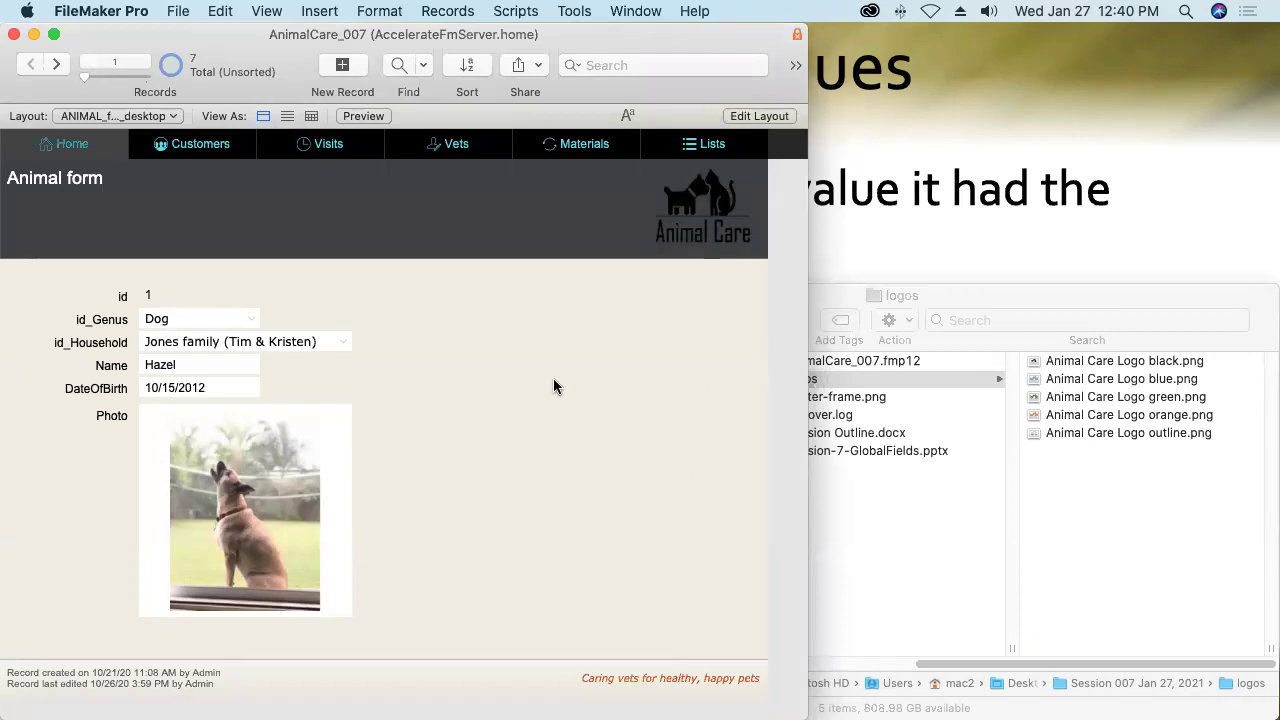
Close AnimalCare_007 and reopen it from File > Recent.
left_click(14, 35)
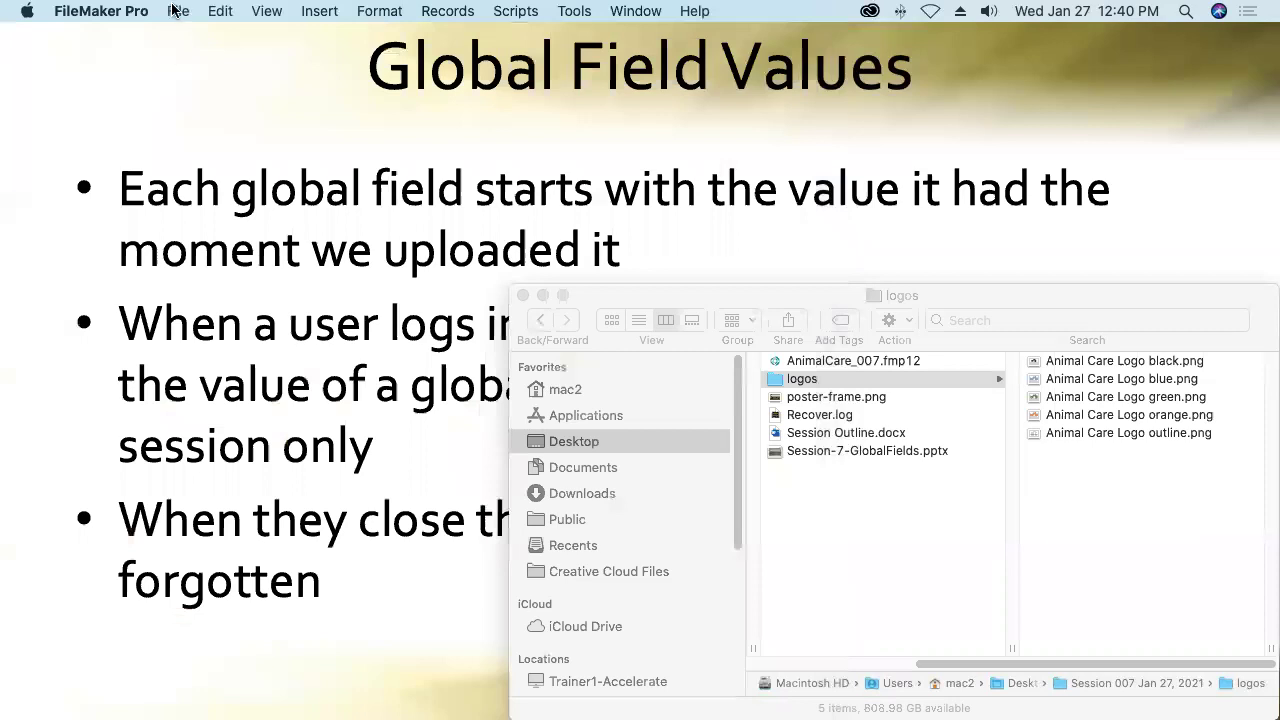
left_click(175, 10)
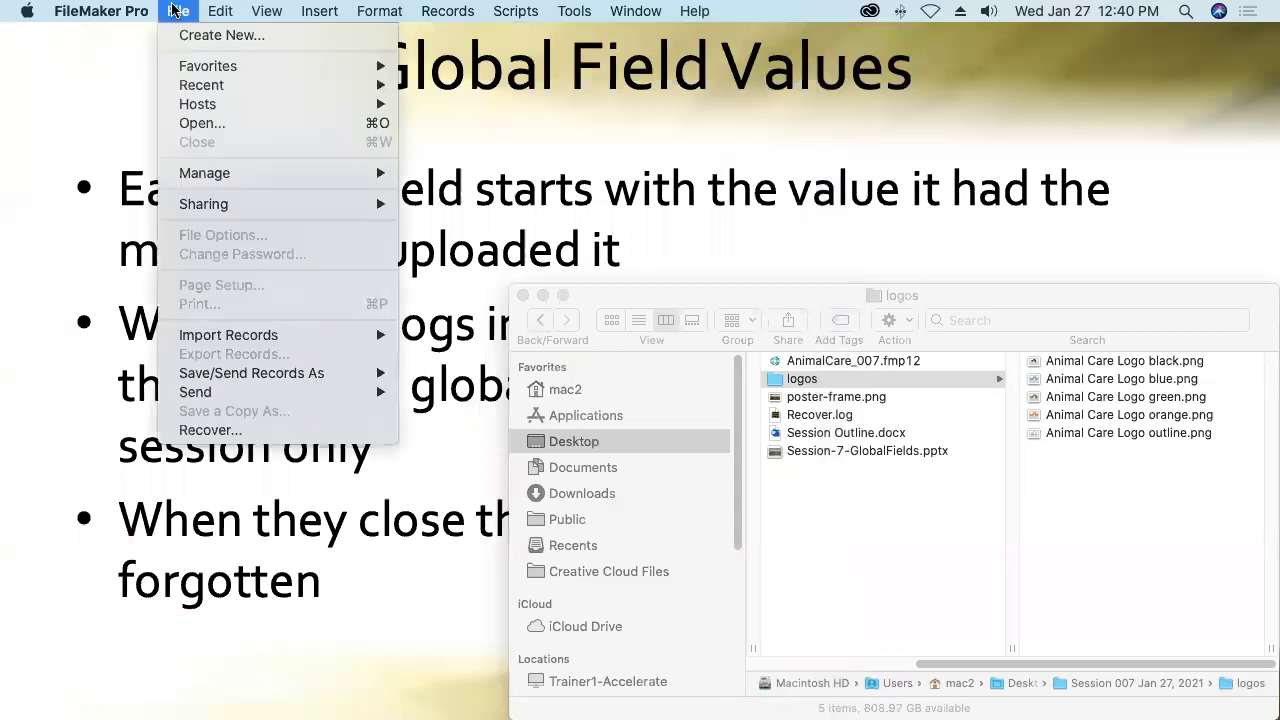
mouse_move(195, 86)
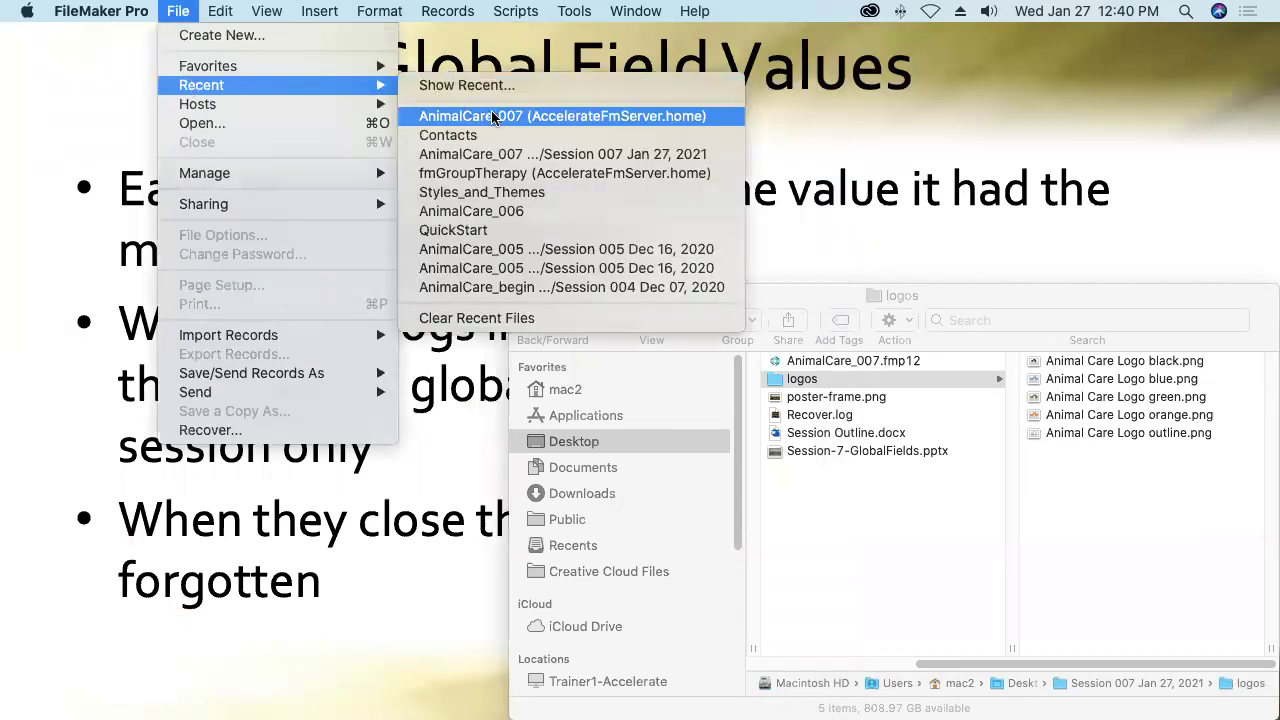
left_click(495, 117)
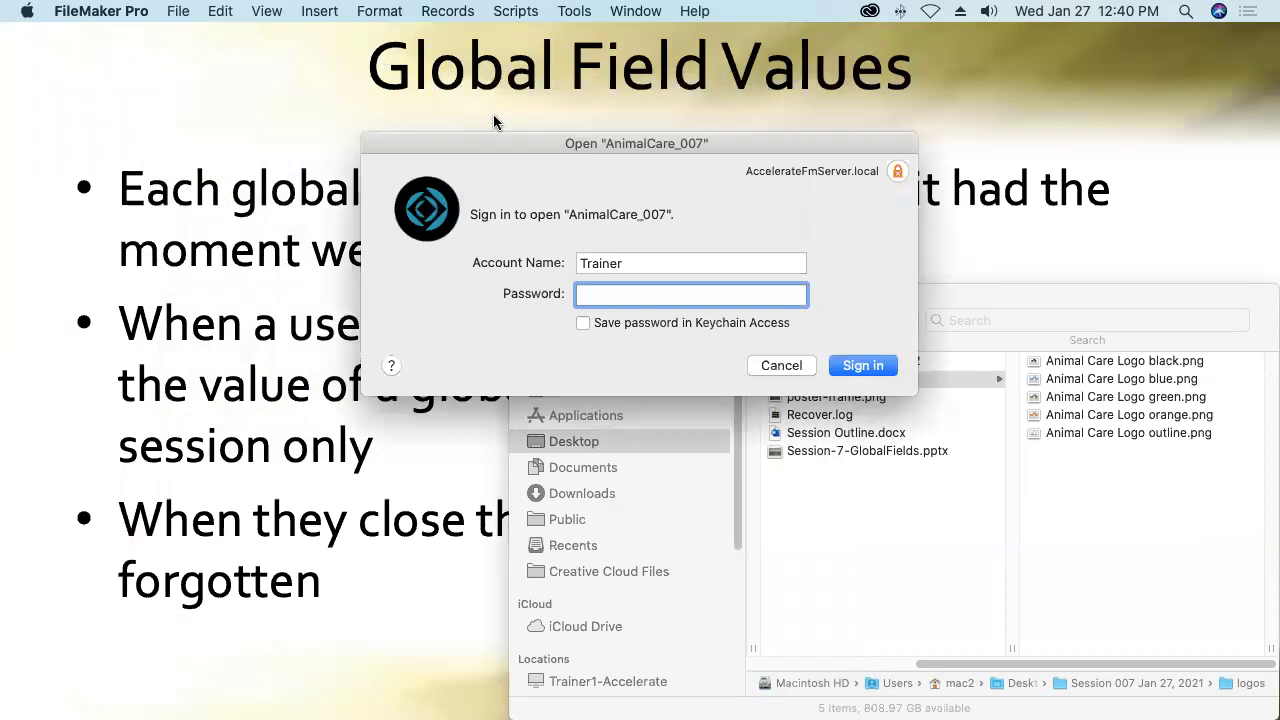
Sign in with a different account's name and password, then switch to Safari.
key("shift+Tab")
type("tim")
key("Tab")
type("•••")
key("Return")
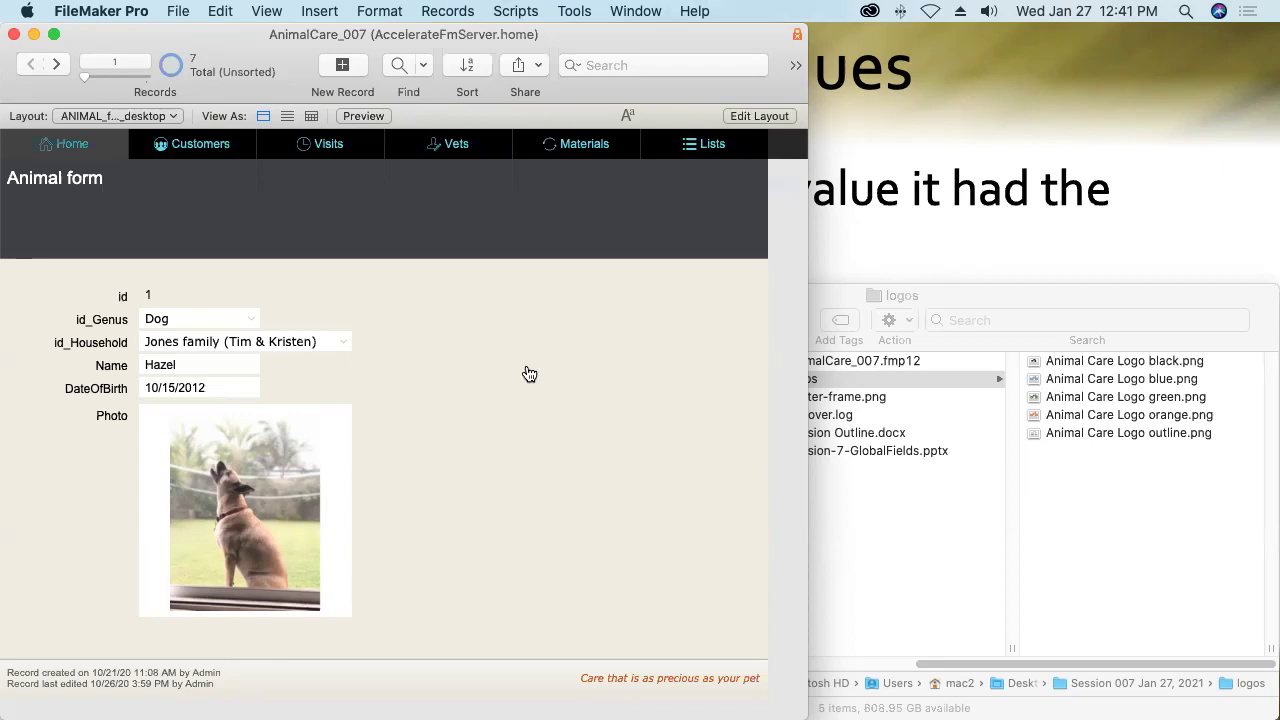
key("super+Tab")
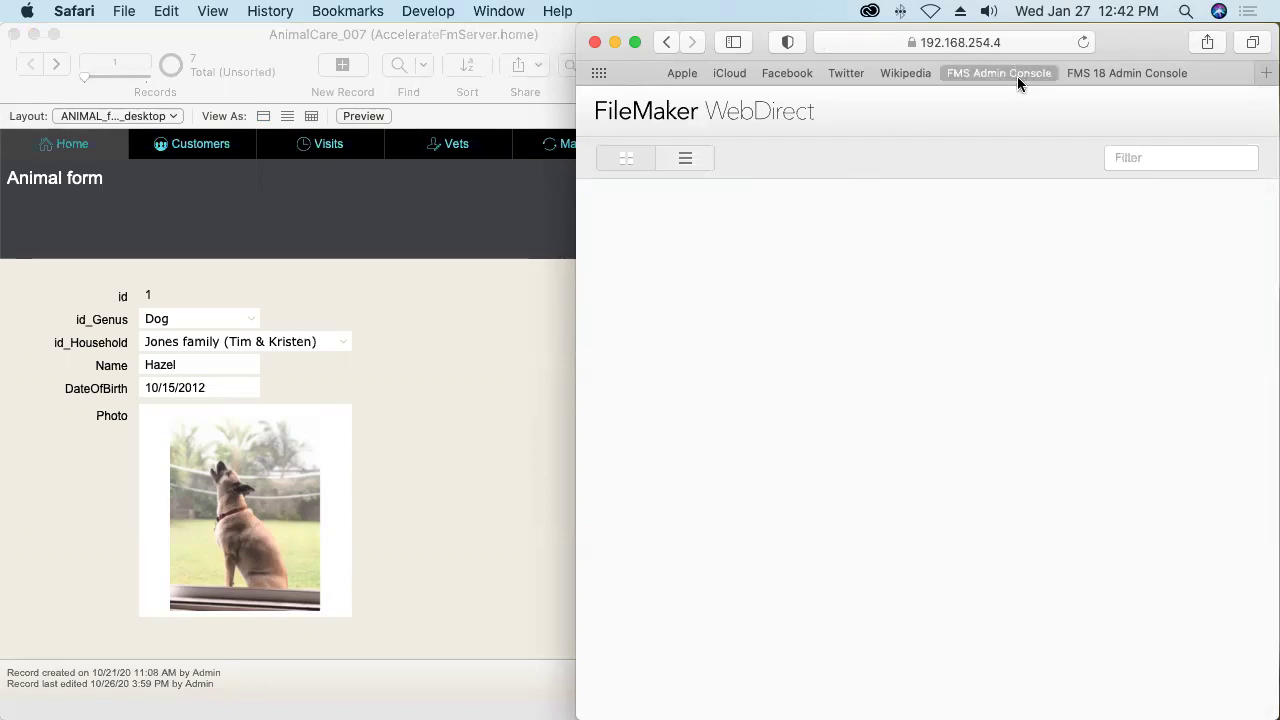
Reload WebDirect, open AnimalCare_007, sign in, and decline saving the password.
left_click(1084, 43)
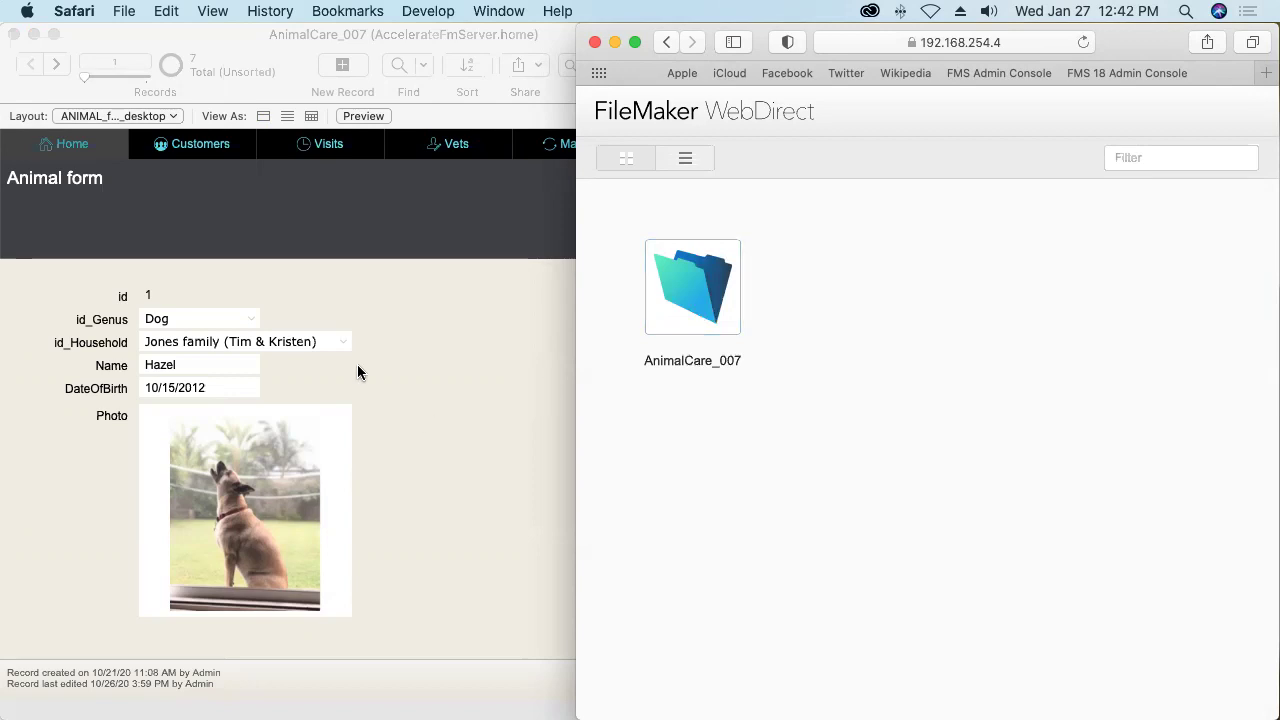
left_click(697, 298)
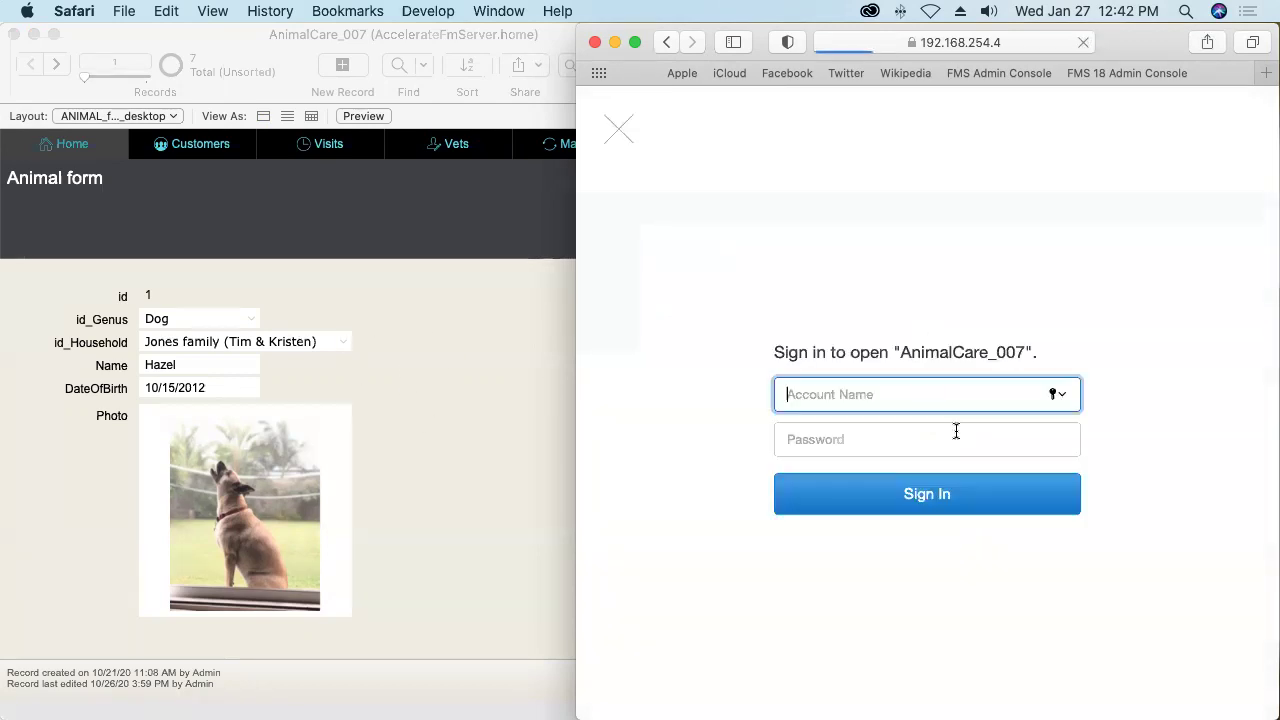
type("bob")
key("Tab")
type("•••")
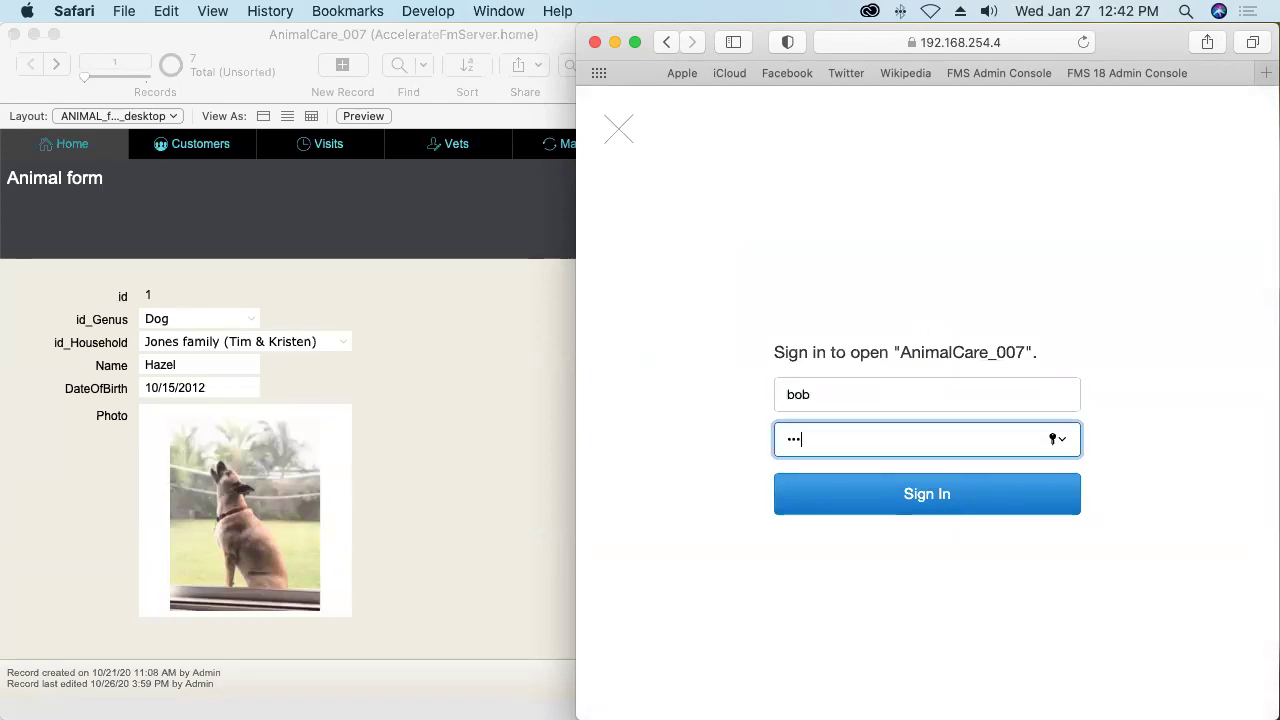
left_click(951, 496)
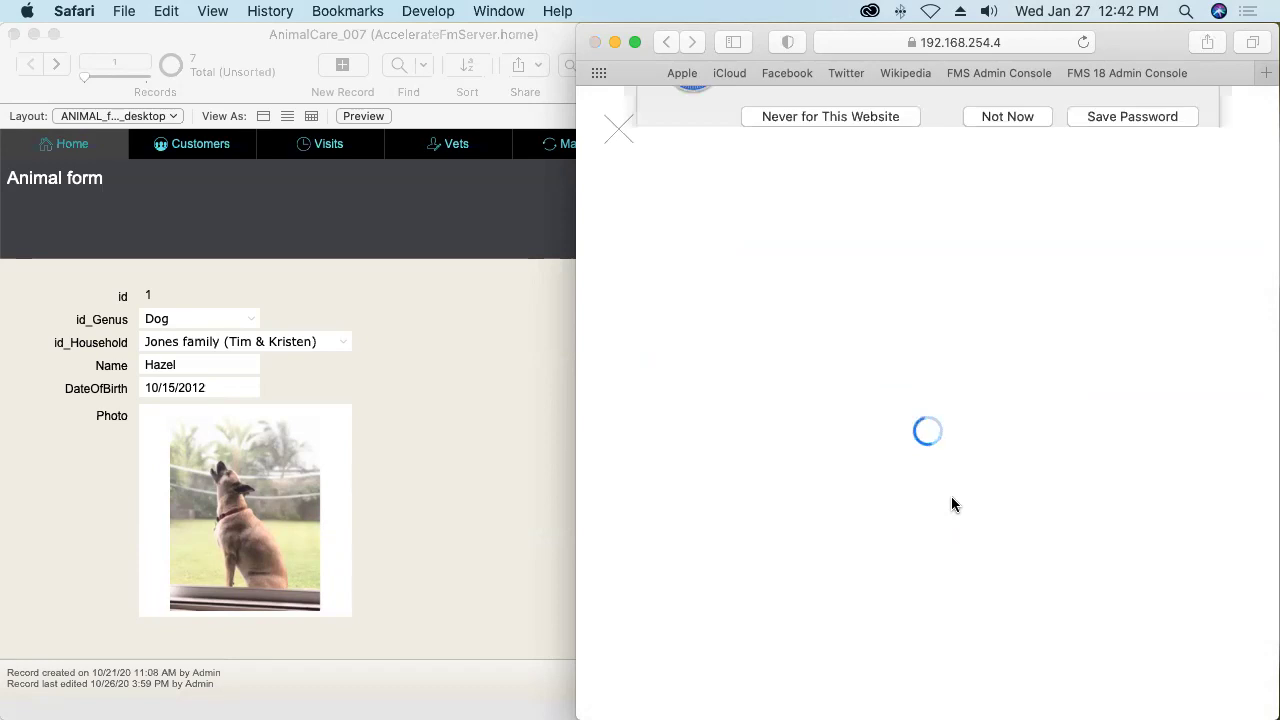
left_click(866, 193)
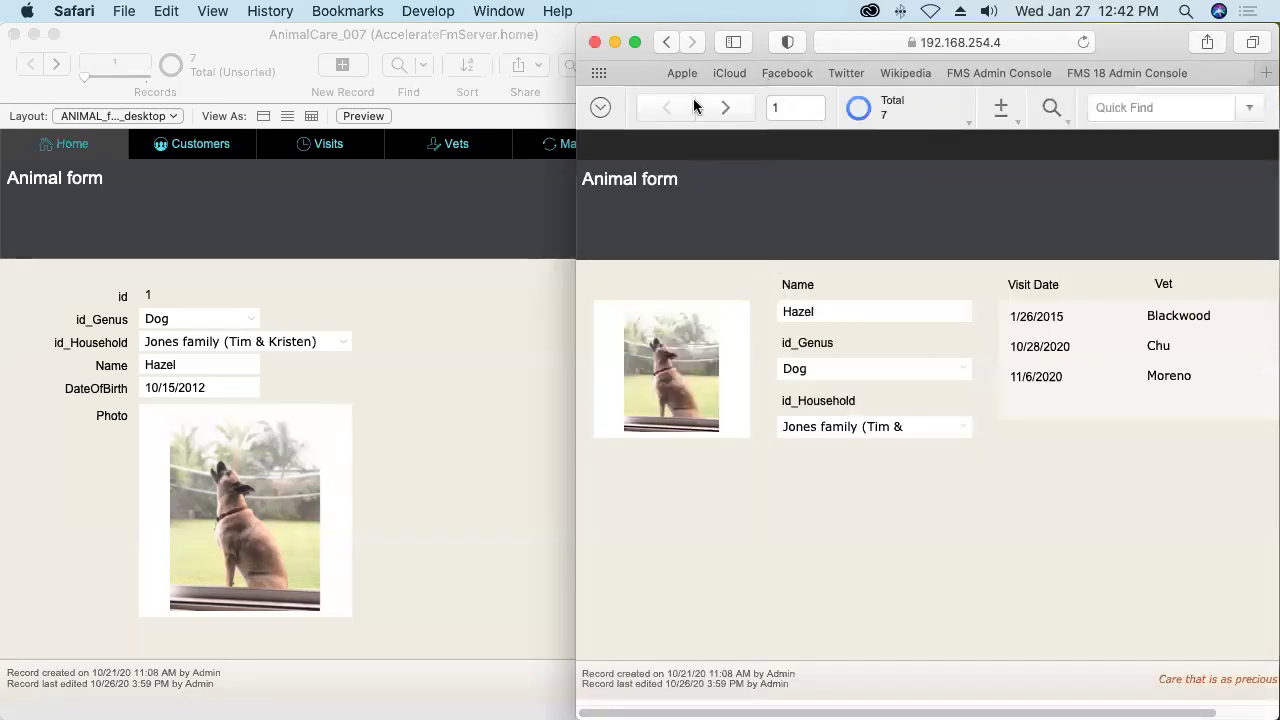
left_click_drag(576, 204, 497, 204)
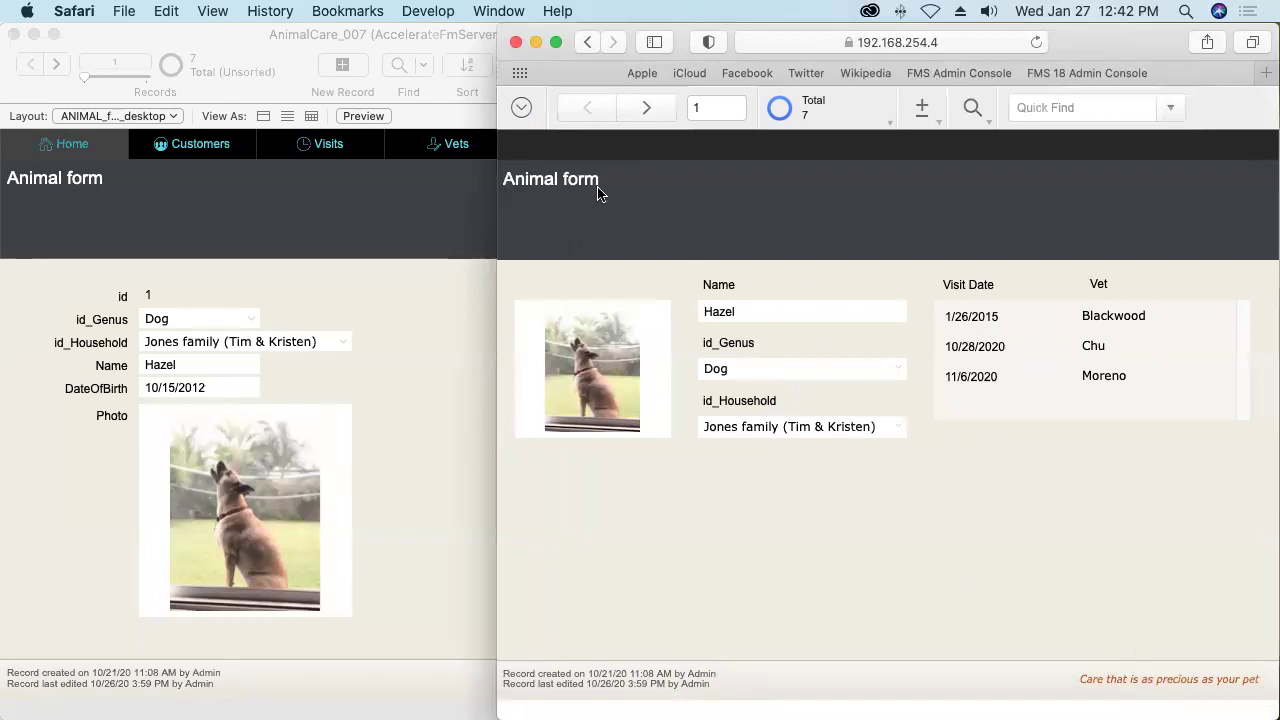
left_click(521, 108)
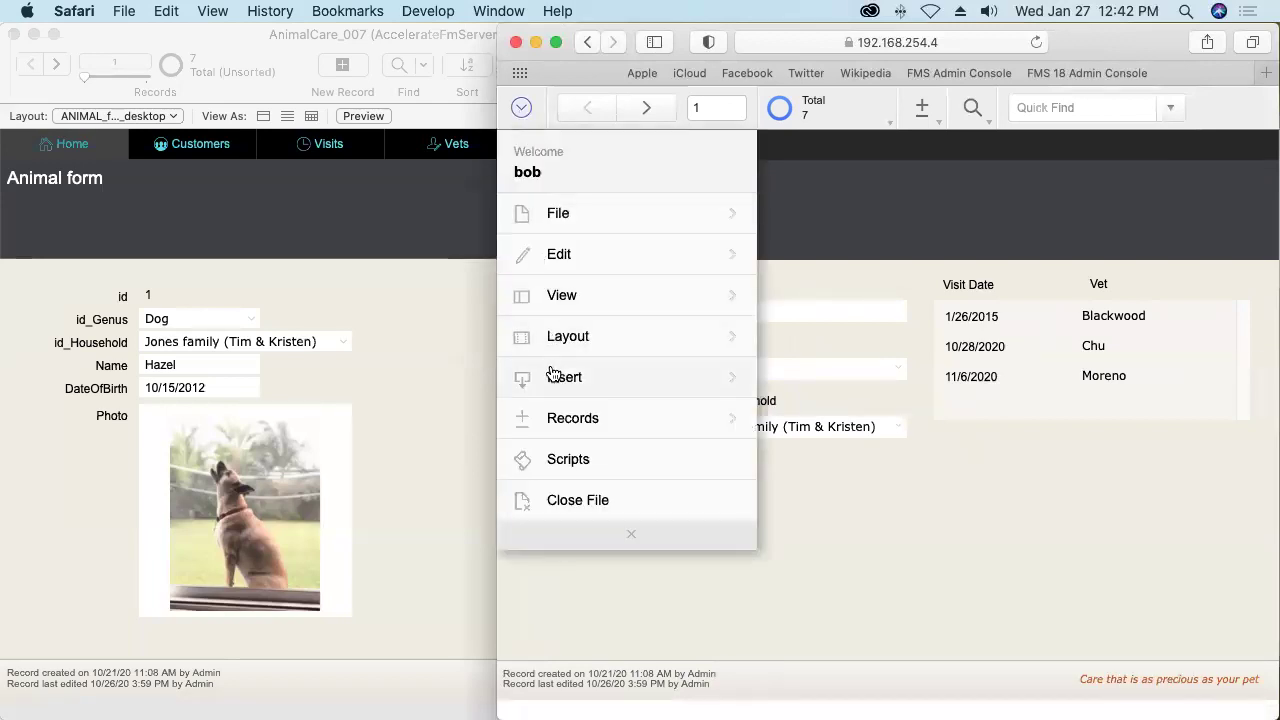
On WebDirect's zUTILITY layout, replace g_Slogan with 'Hand and paw, loving your forever'.
left_click(700, 338)
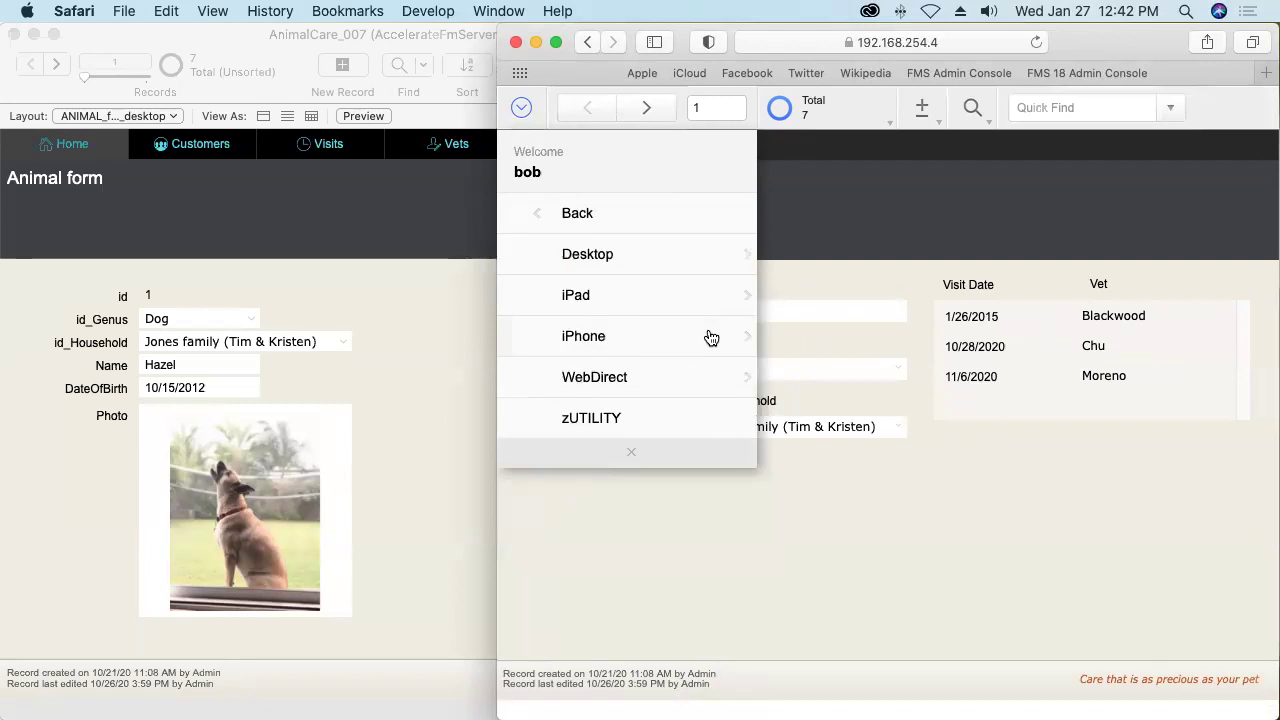
left_click(598, 419)
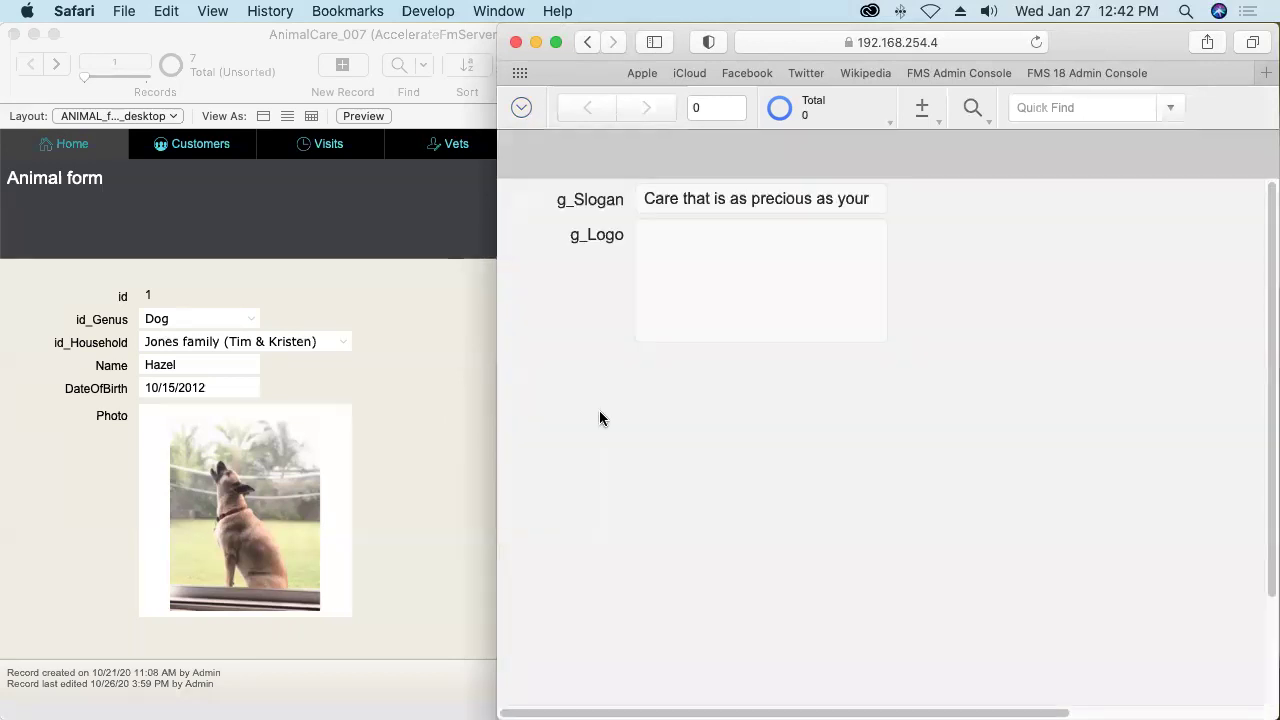
left_click(714, 197)
key("super+a")
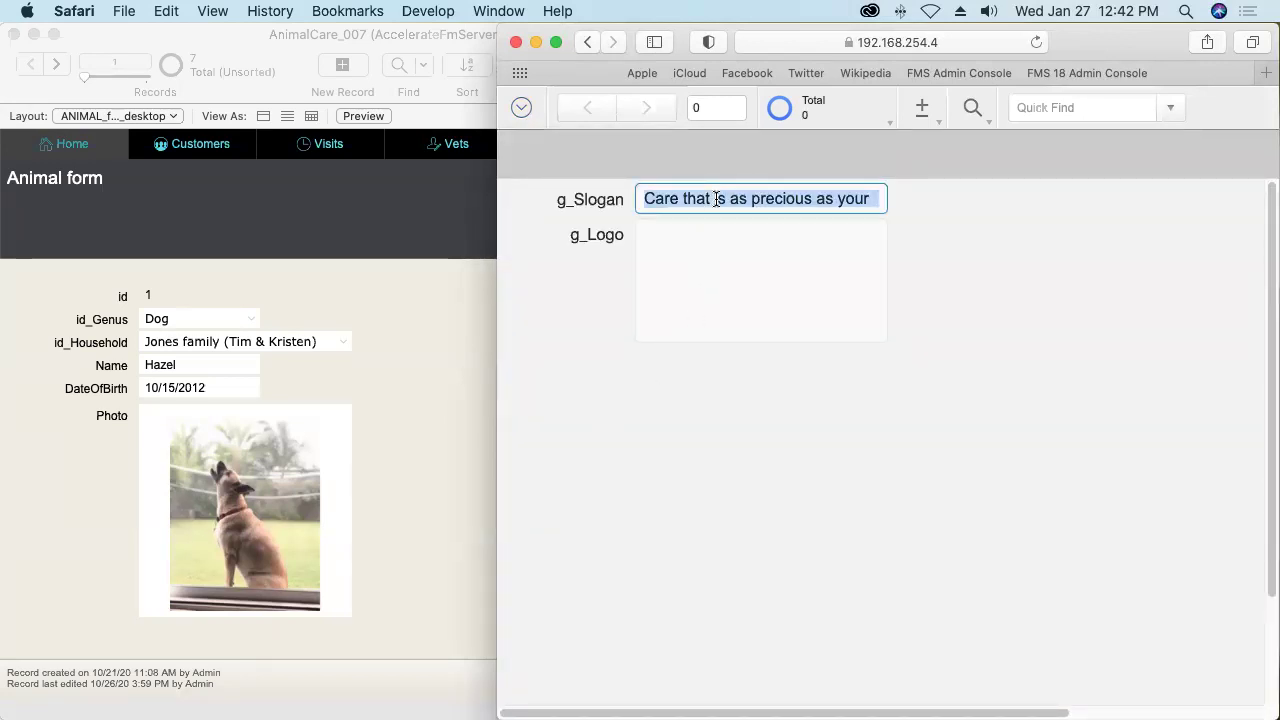
type("Hand")
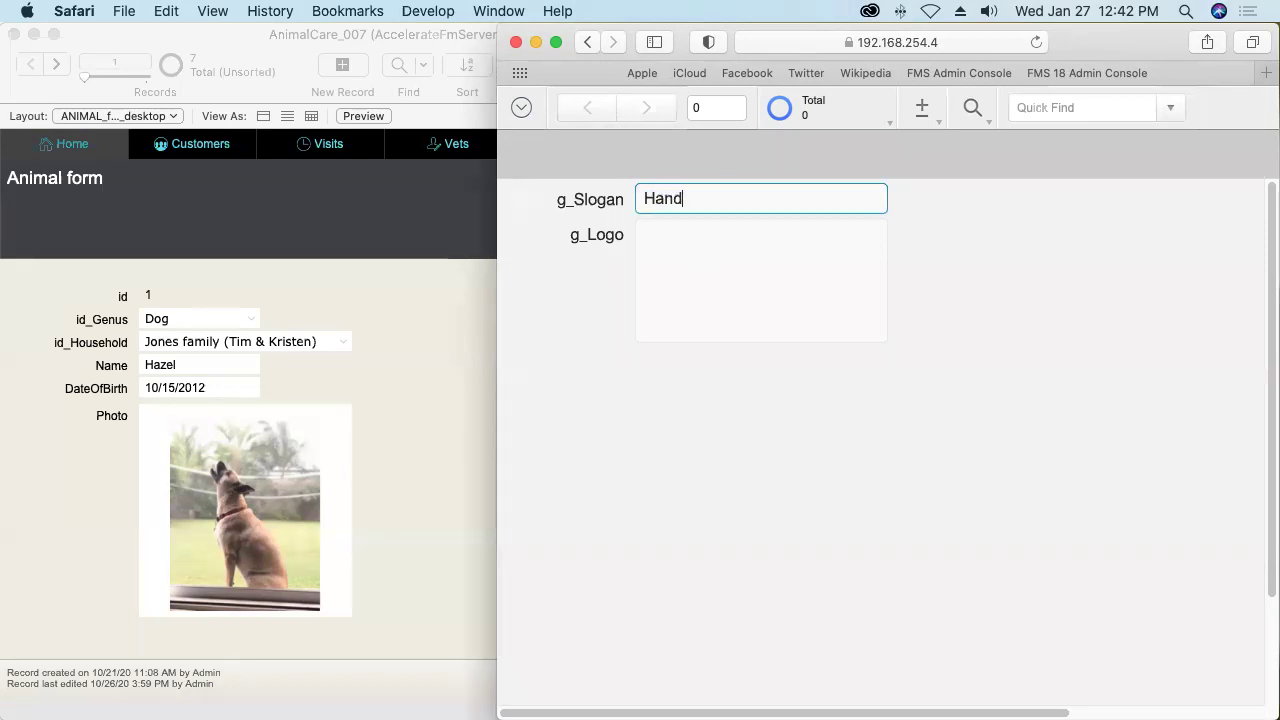
type(" and paw, loving ")
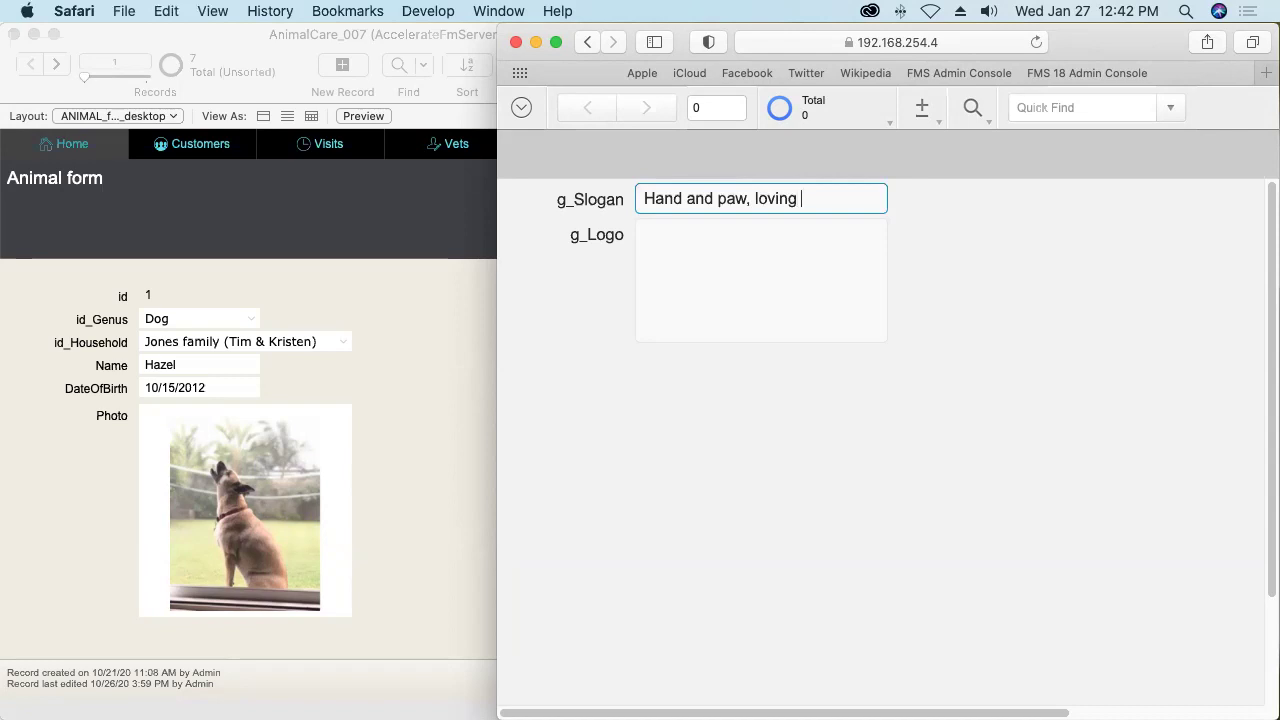
type("your forever")
left_click(999, 259)
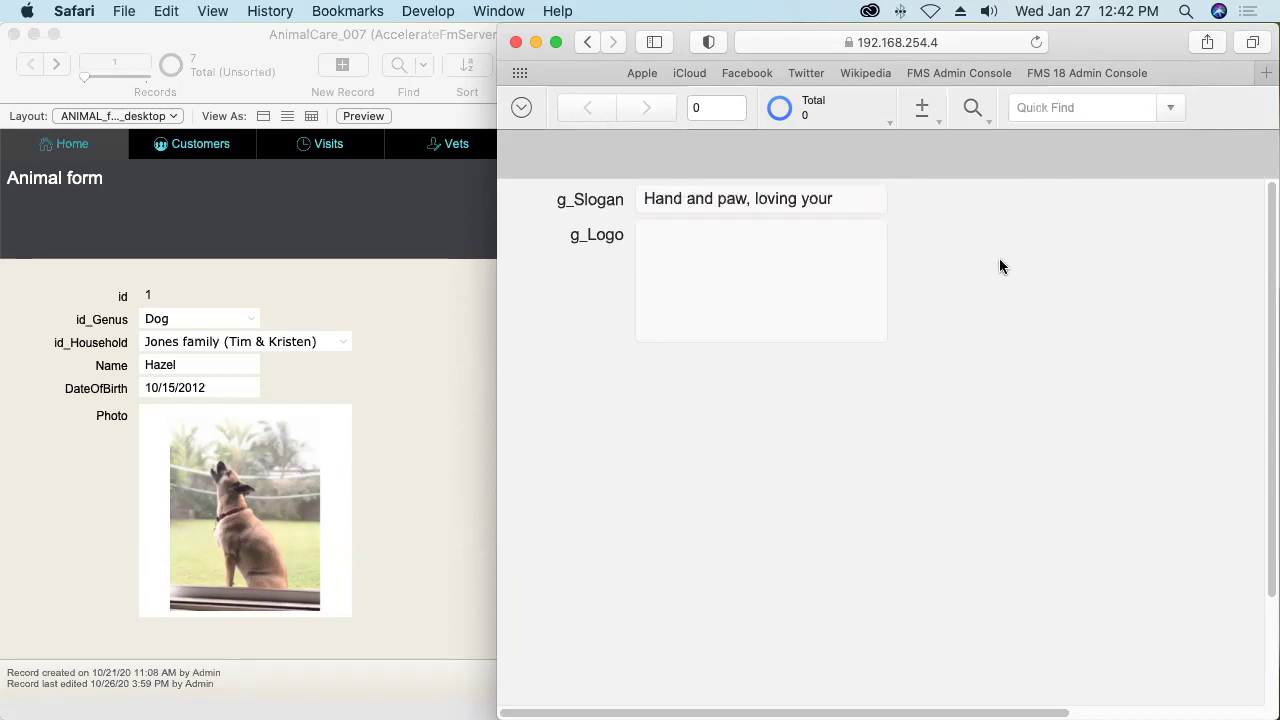
Return WebDirect to the ANIMAL_form_desktop layout.
left_click(522, 108)
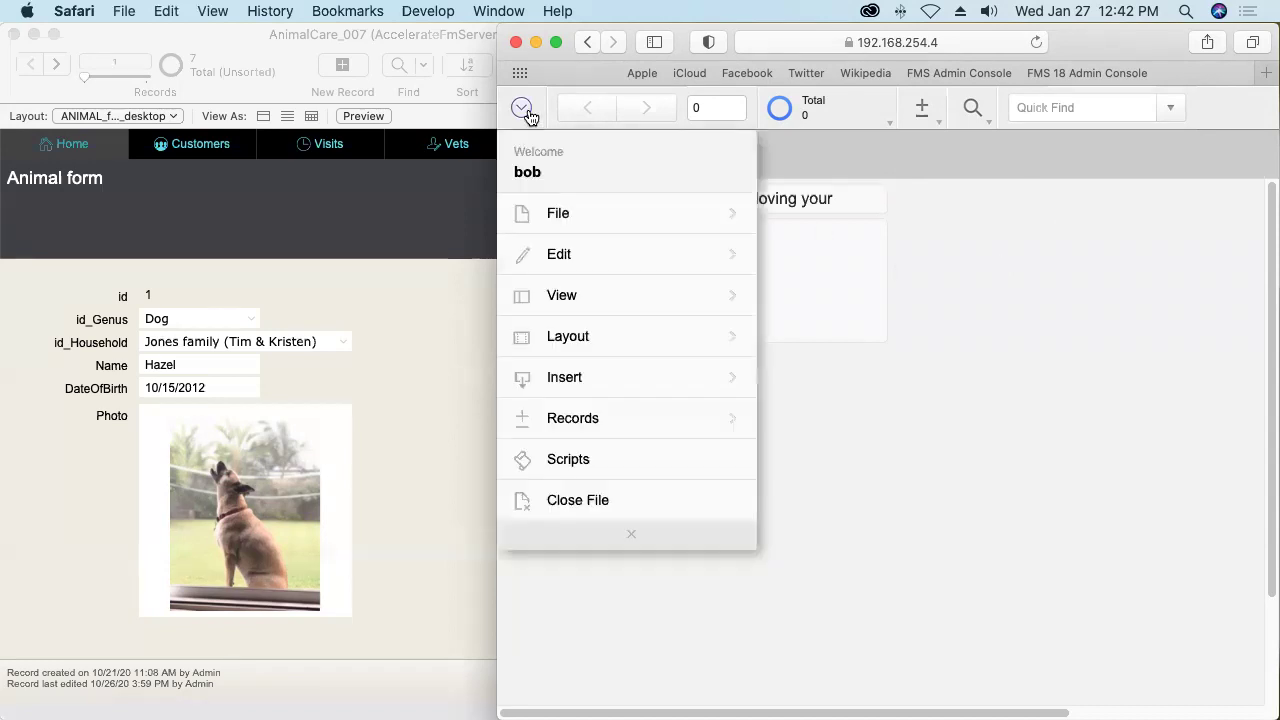
left_click(580, 346)
left_click(590, 256)
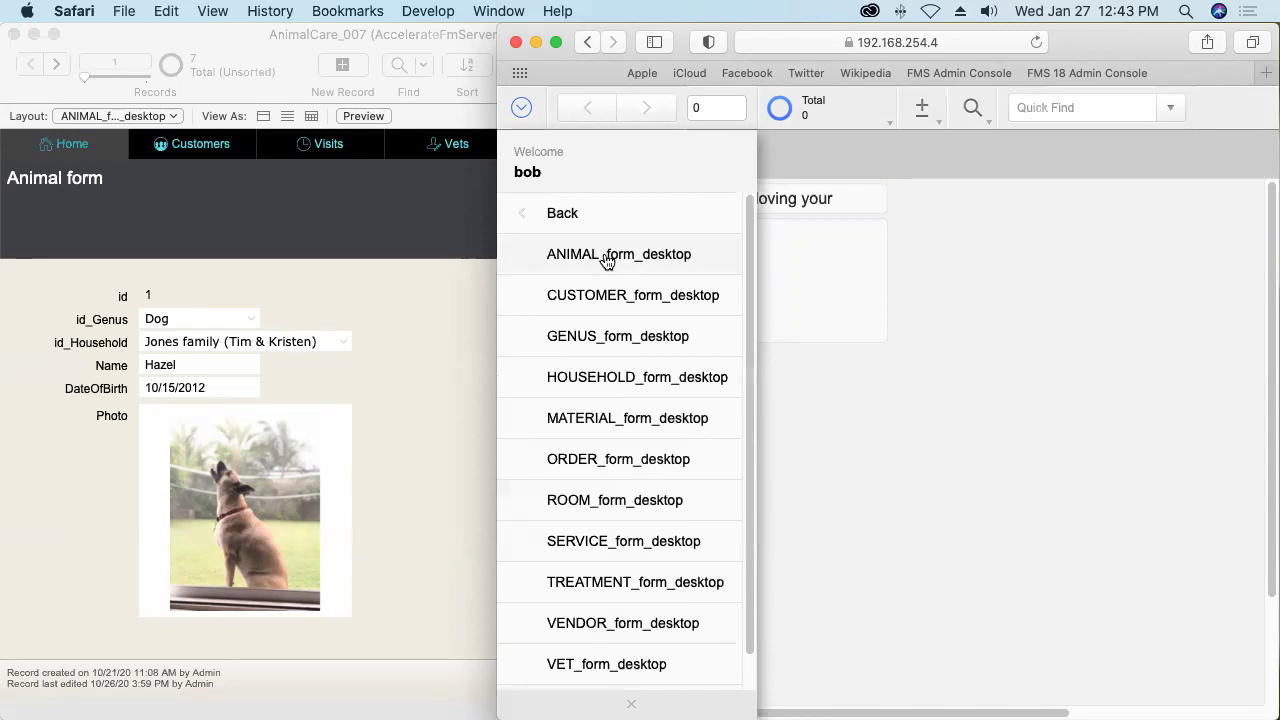
left_click(600, 256)
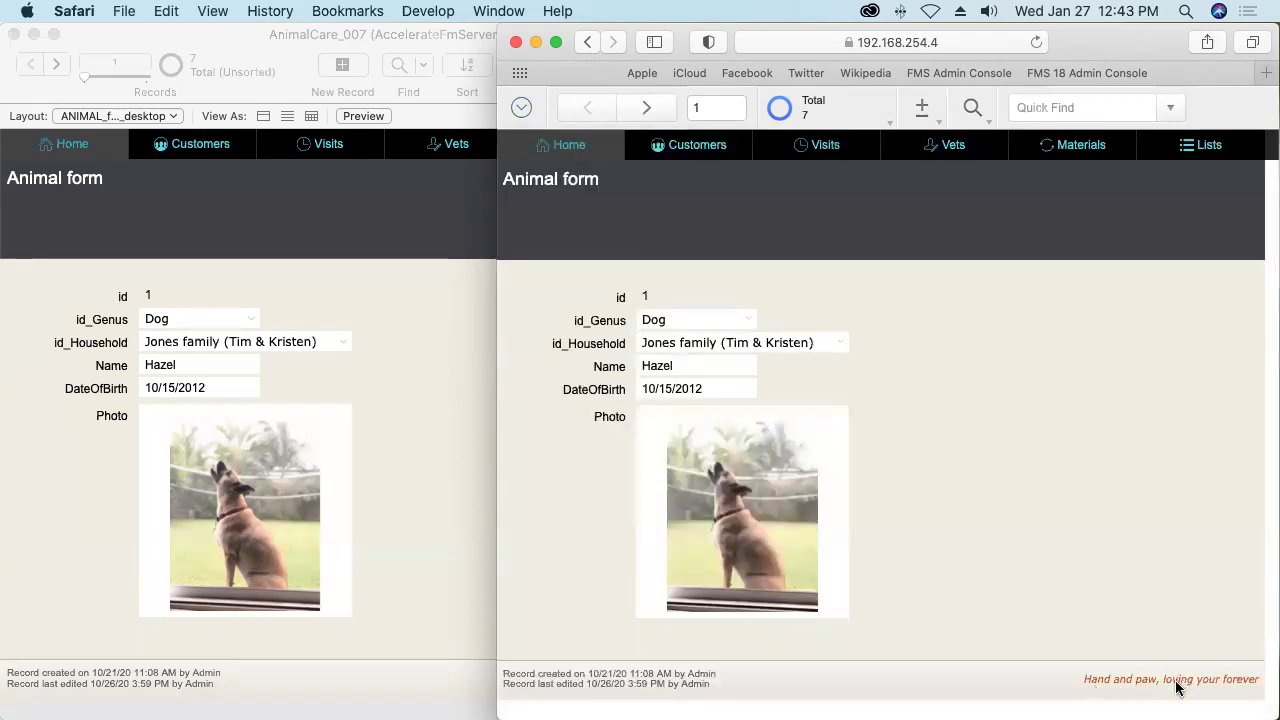
Switch WebDirect to the CUSTOMER_form_desktop layout.
left_click(523, 110)
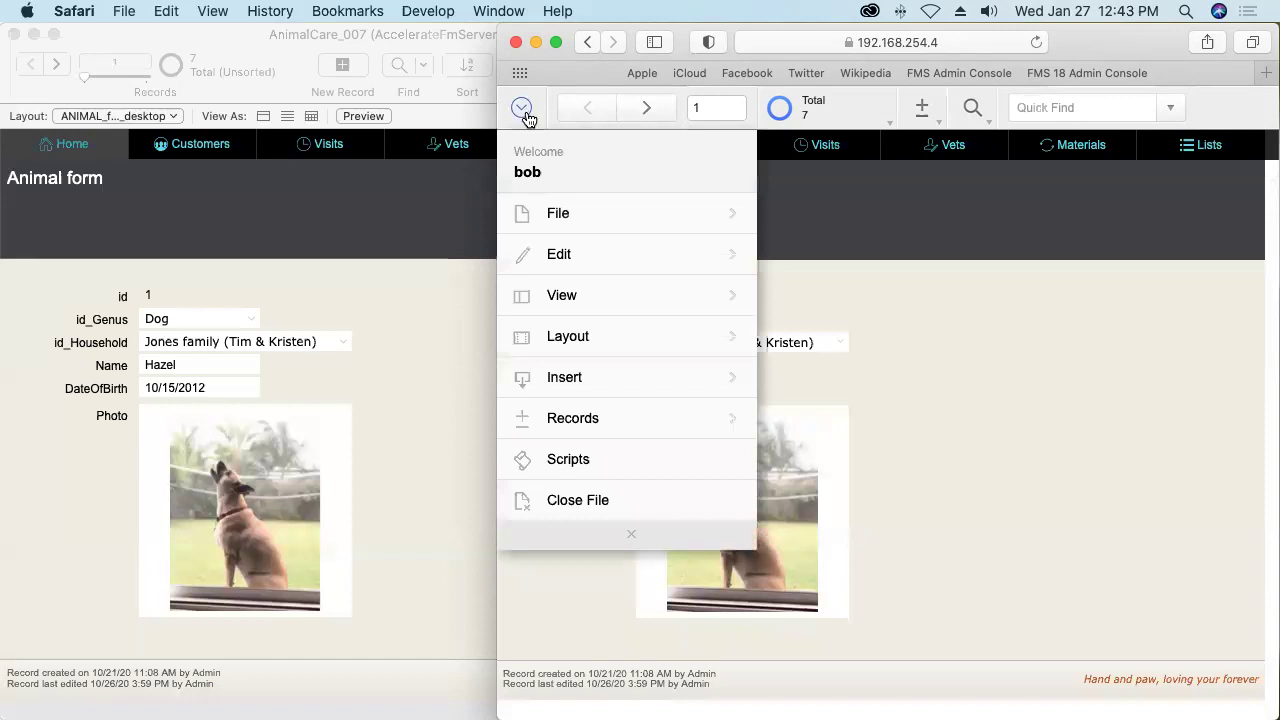
left_click(566, 336)
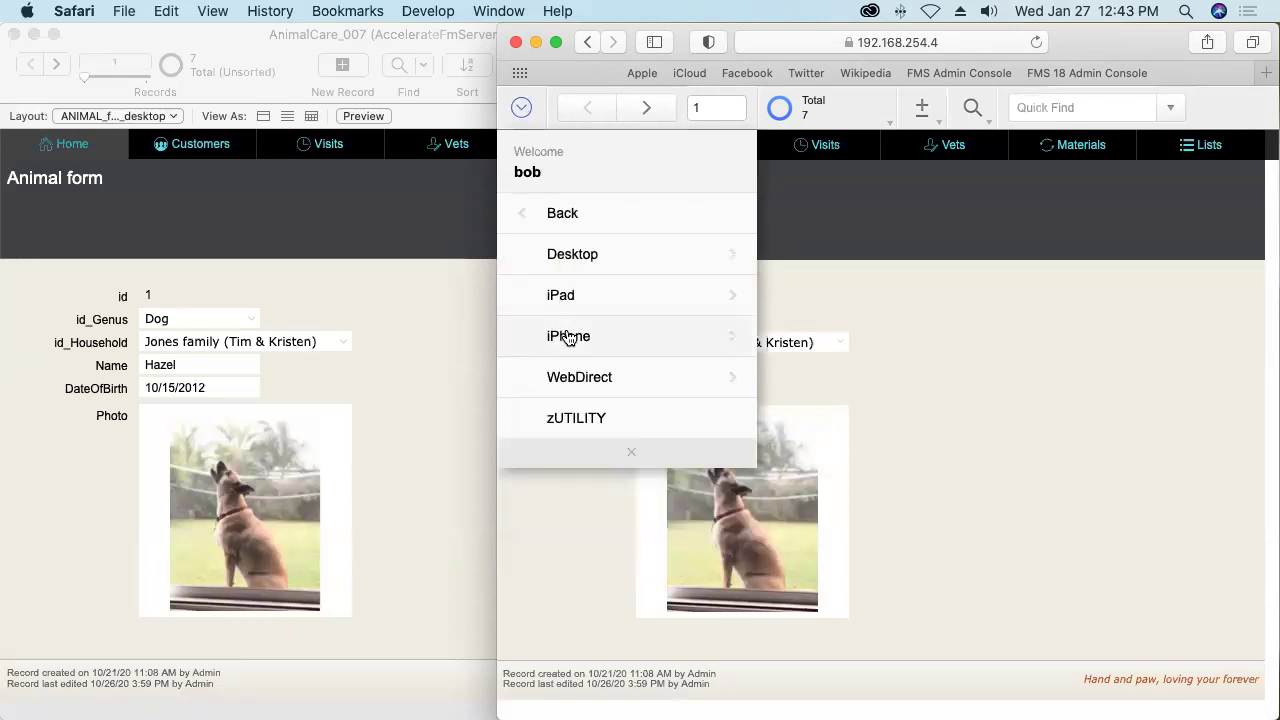
left_click(586, 252)
left_click(659, 300)
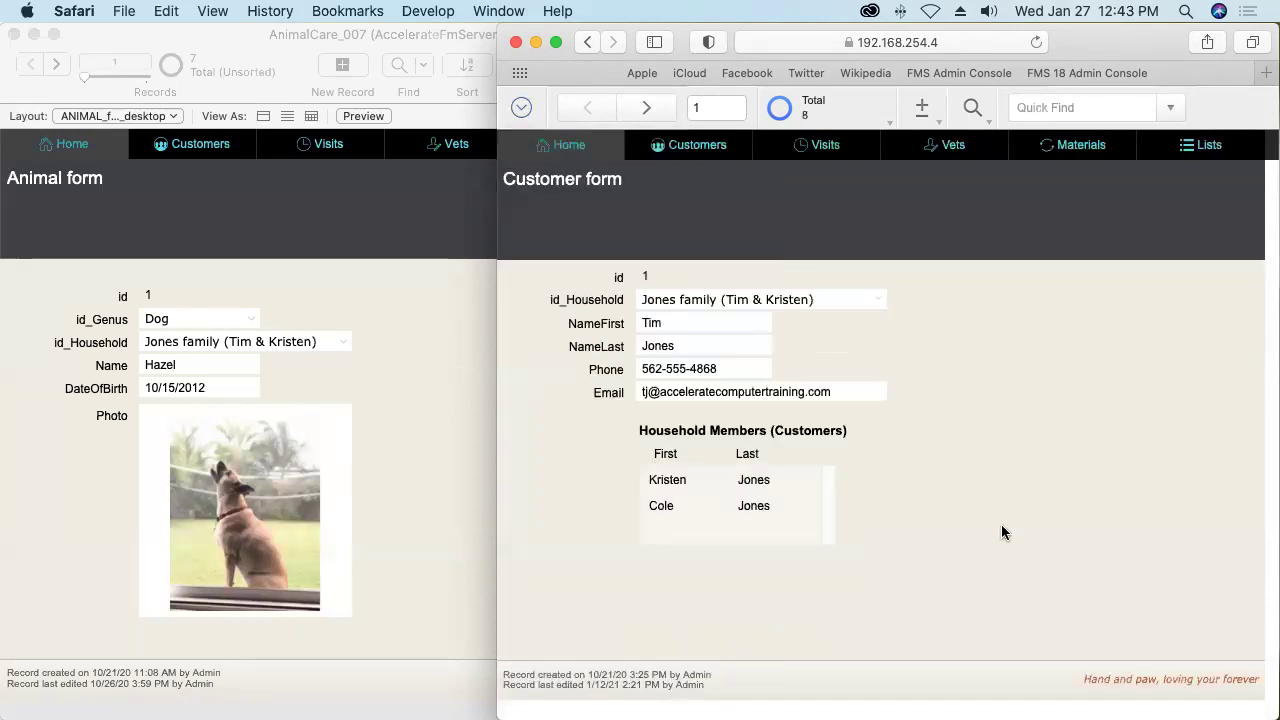
Toggle between the FileMaker Pro and Safari WebDirect windows.
left_click(409, 416)
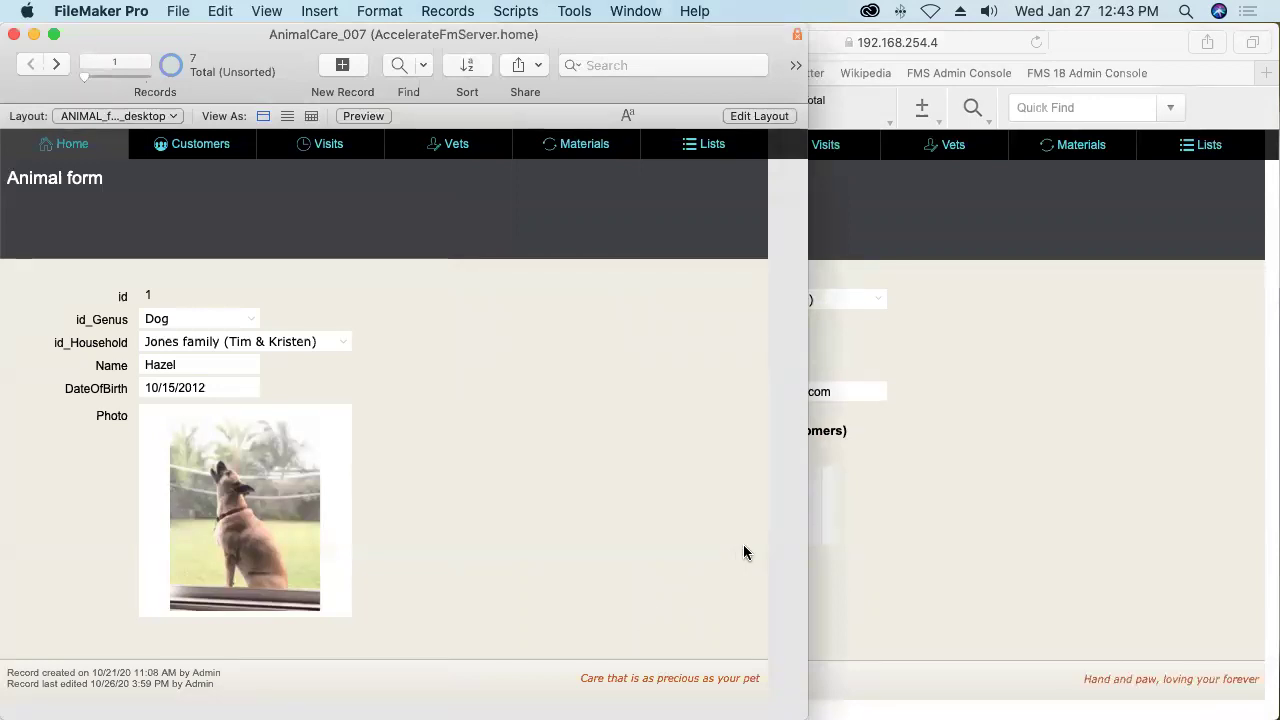
left_click(1011, 441)
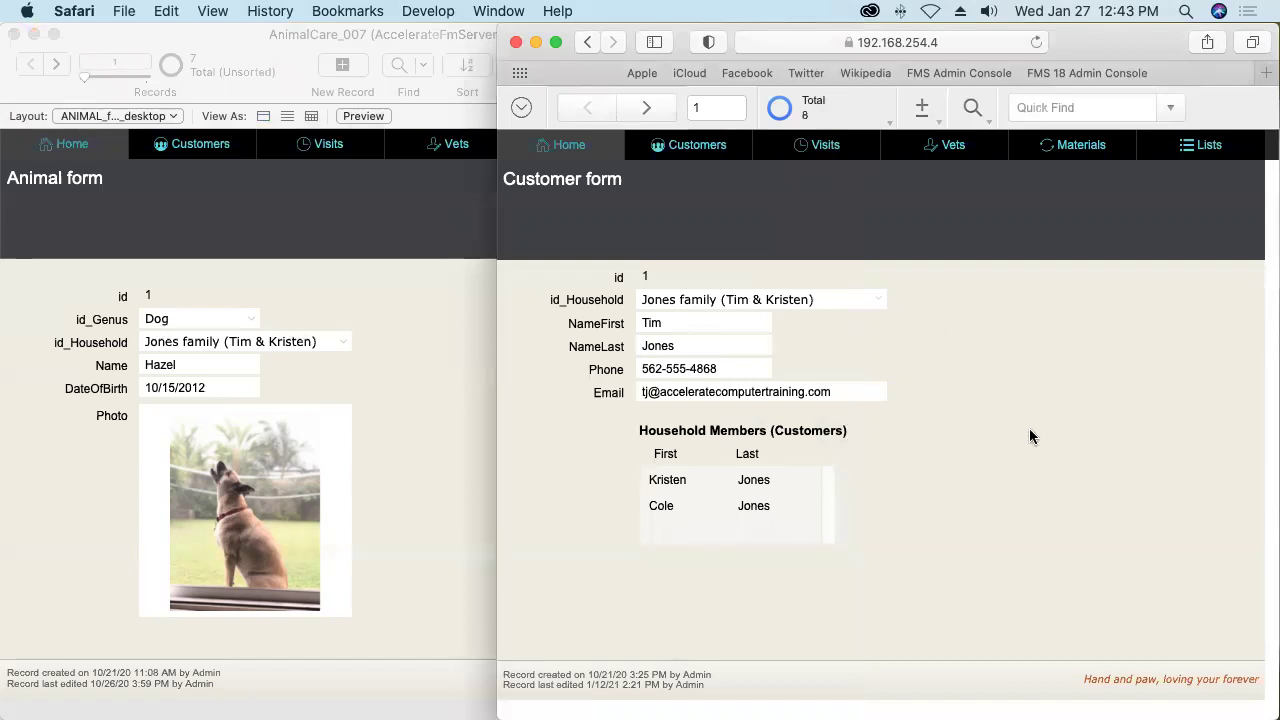
left_click(435, 378)
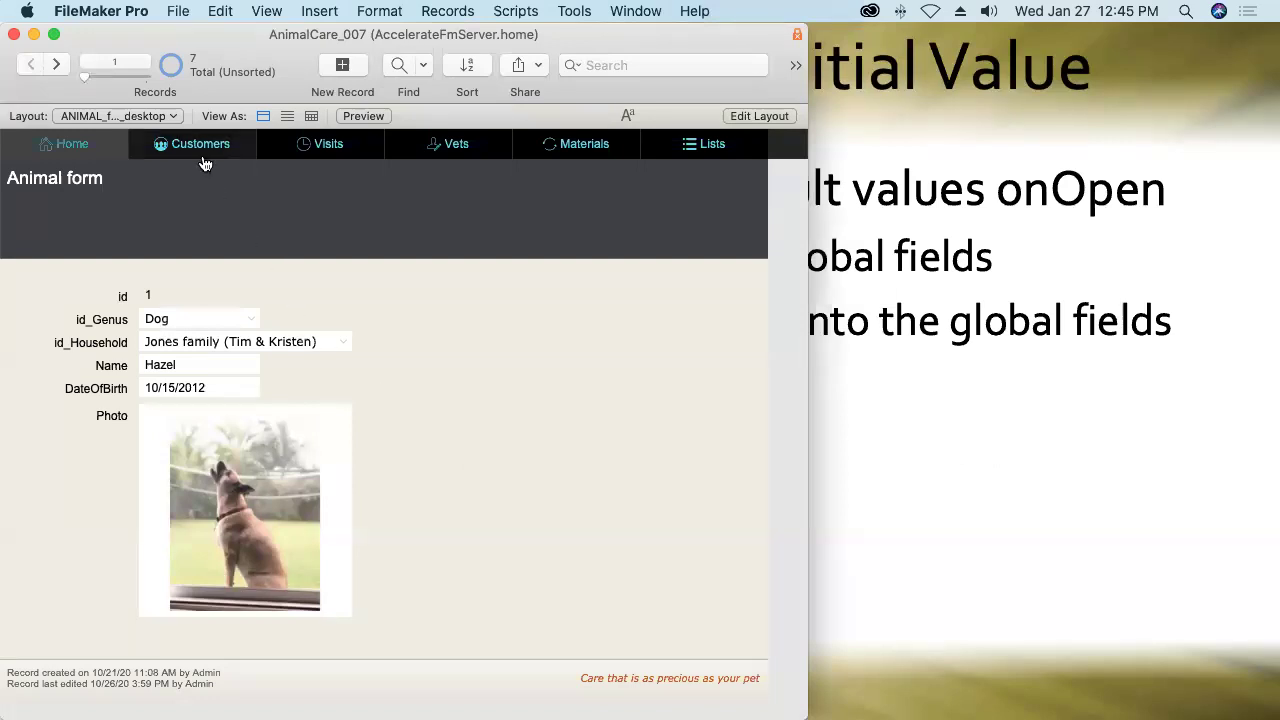
In Manage Database, create a new table named zRESOURCE.
left_click(175, 18)
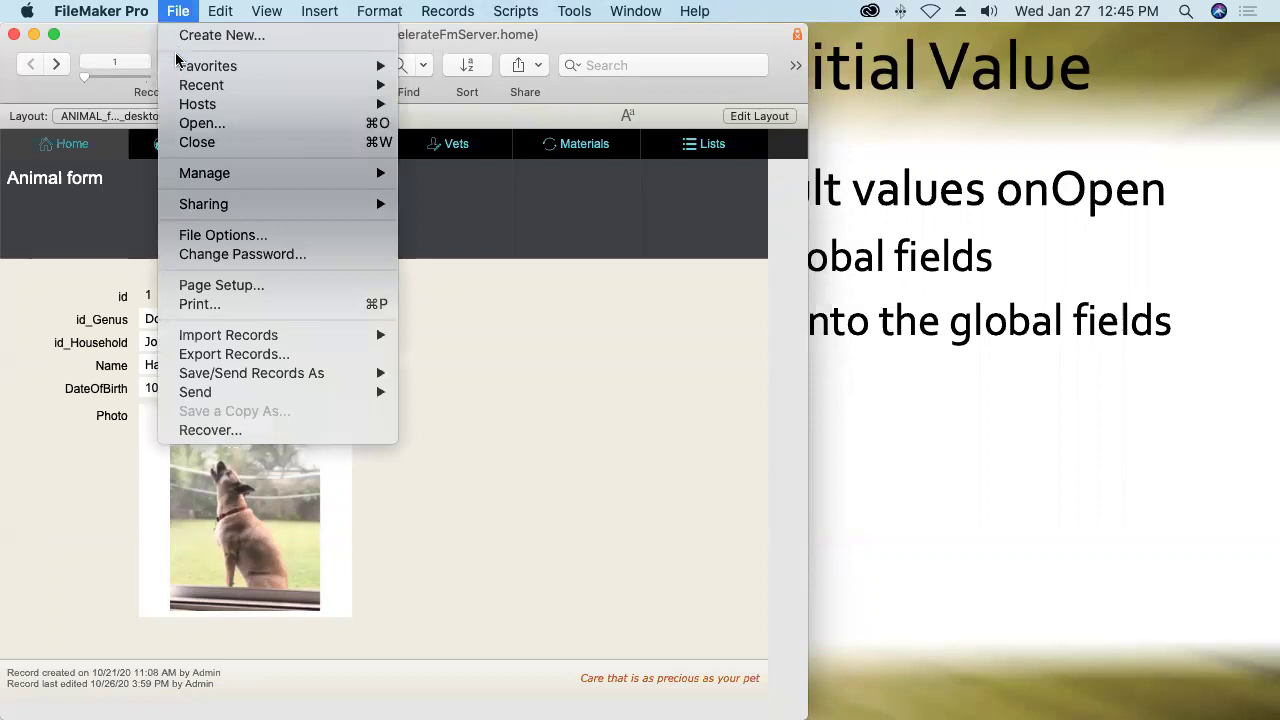
mouse_move(195, 173)
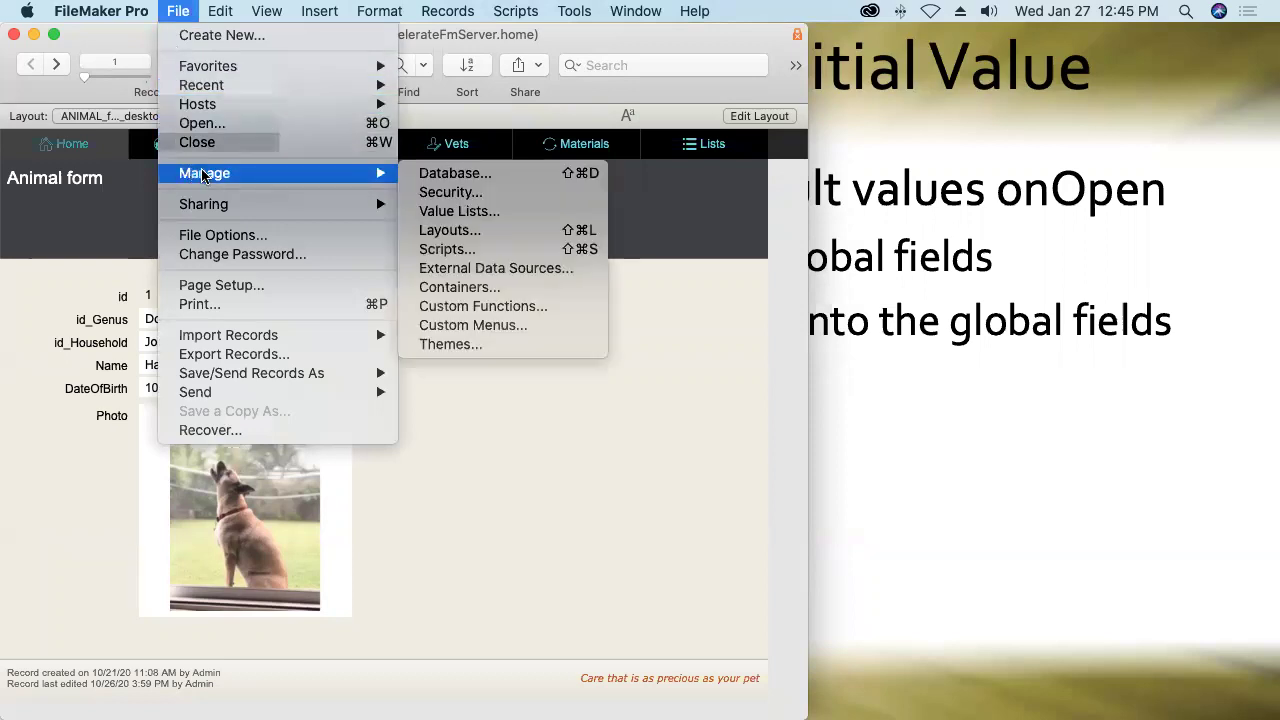
left_click(426, 176)
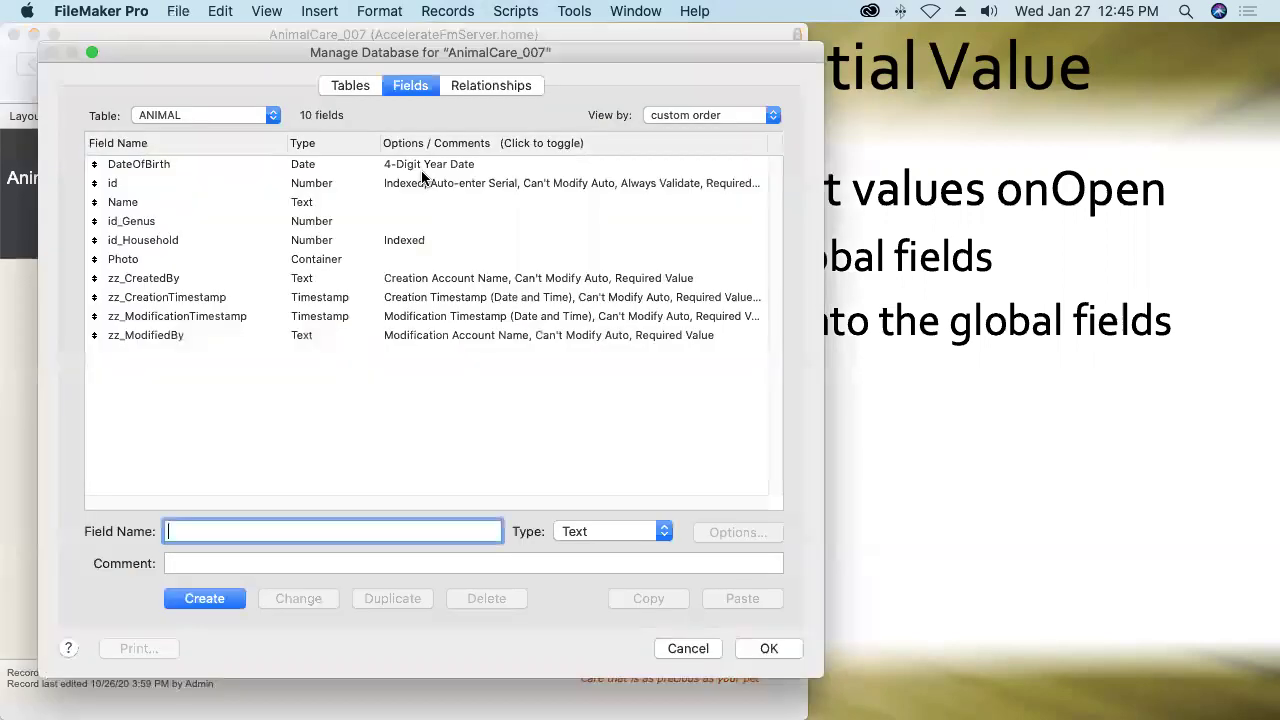
left_click(348, 86)
type("z")
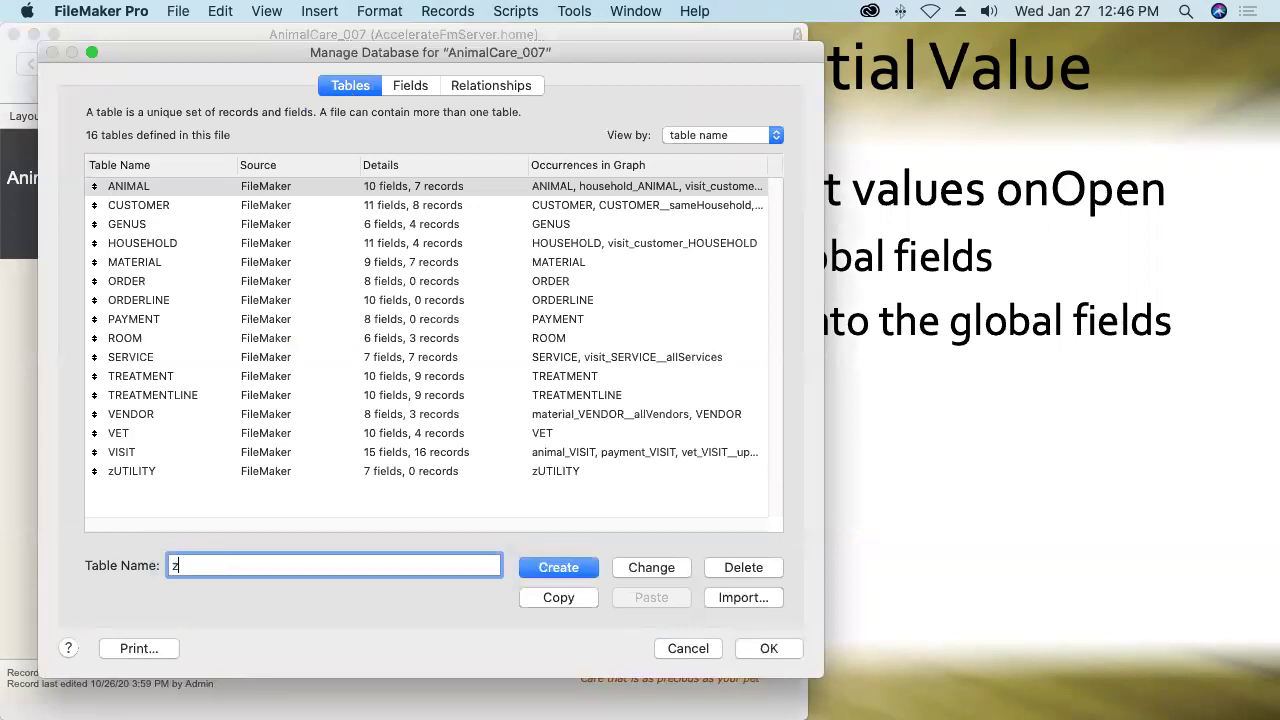
type("RESOURCE")
left_click(533, 568)
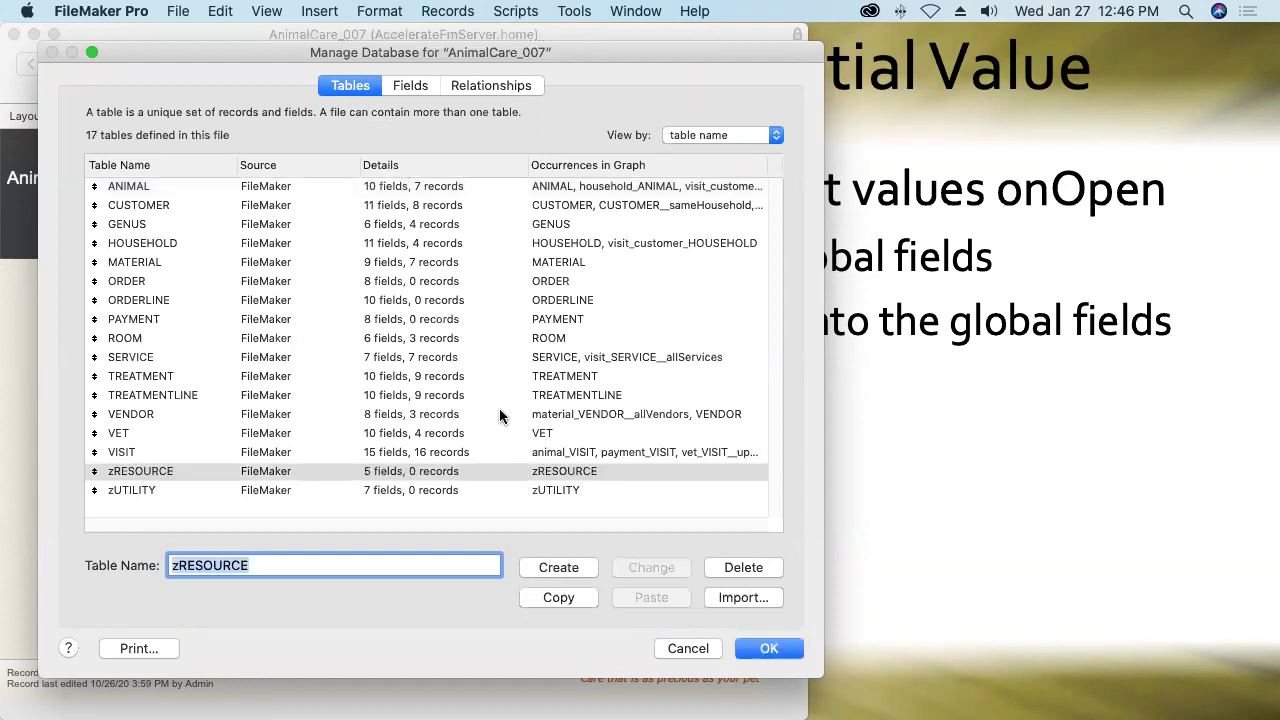
Add a Slogan text field and a Logo container field to zRESOURCE, then save.
left_click(413, 90)
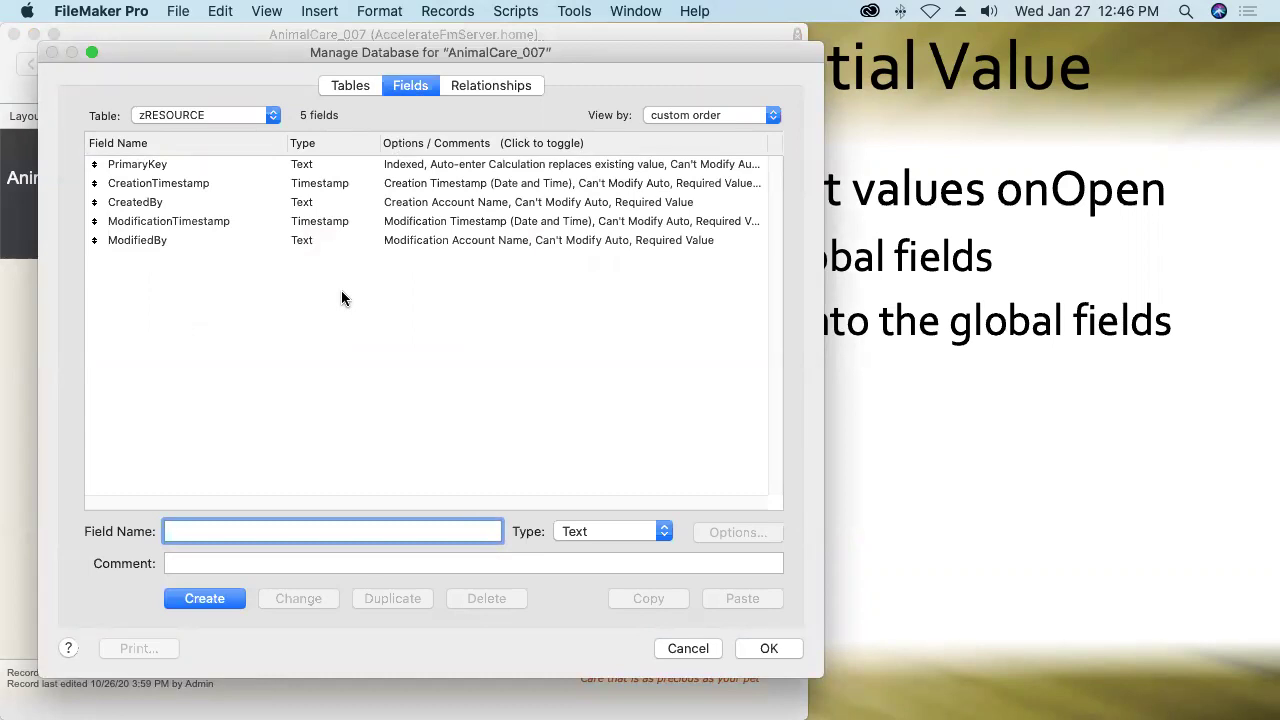
type("Slogan")
key("Return")
type("Logo")
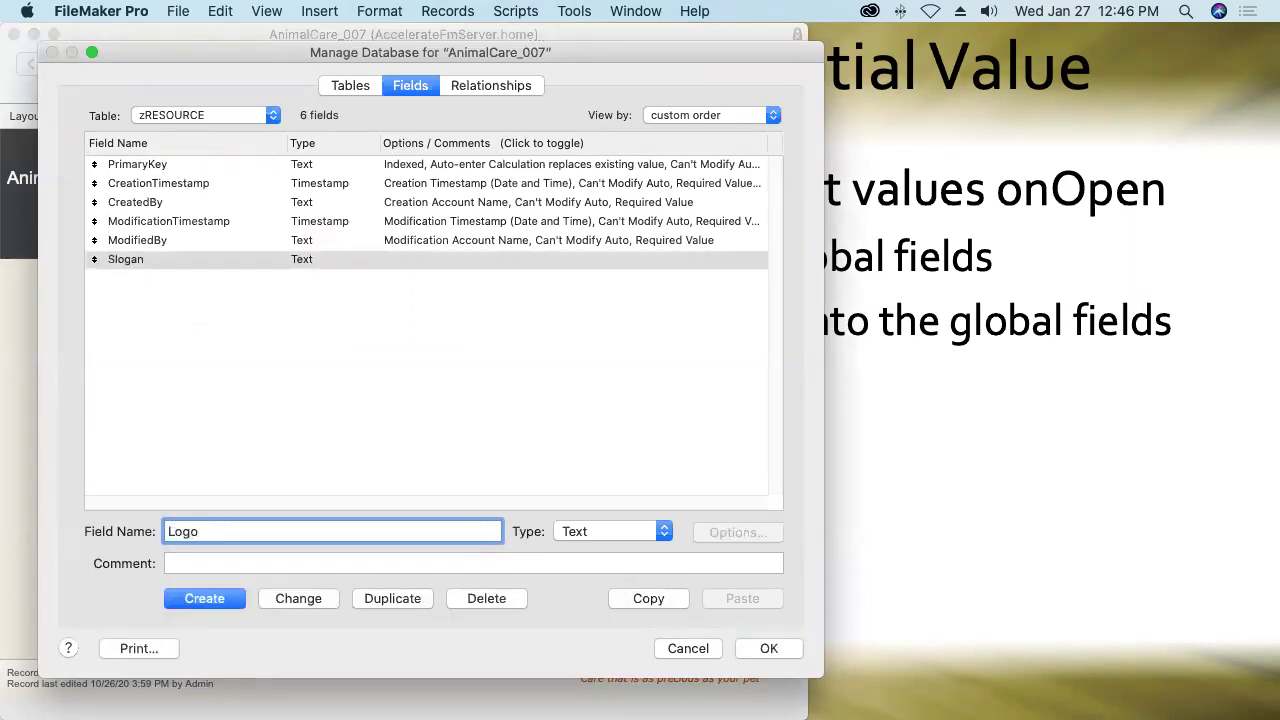
key("super+r")
key("Return")
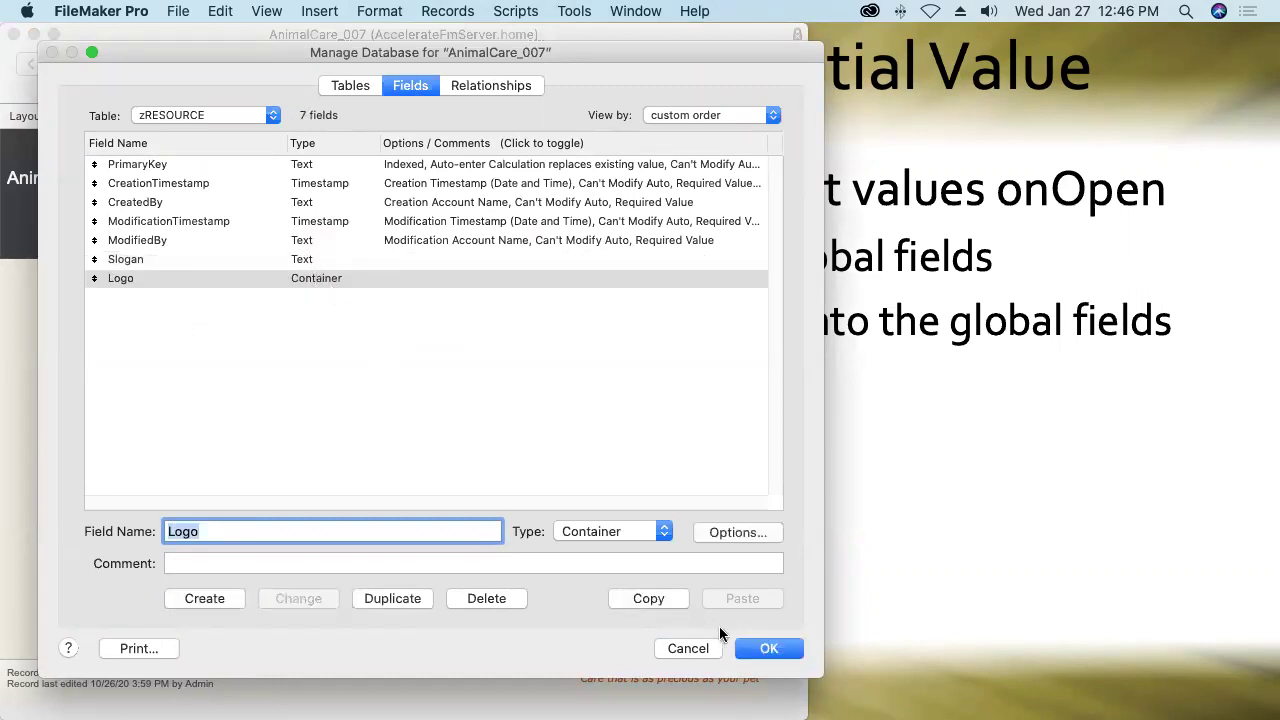
left_click(750, 650)
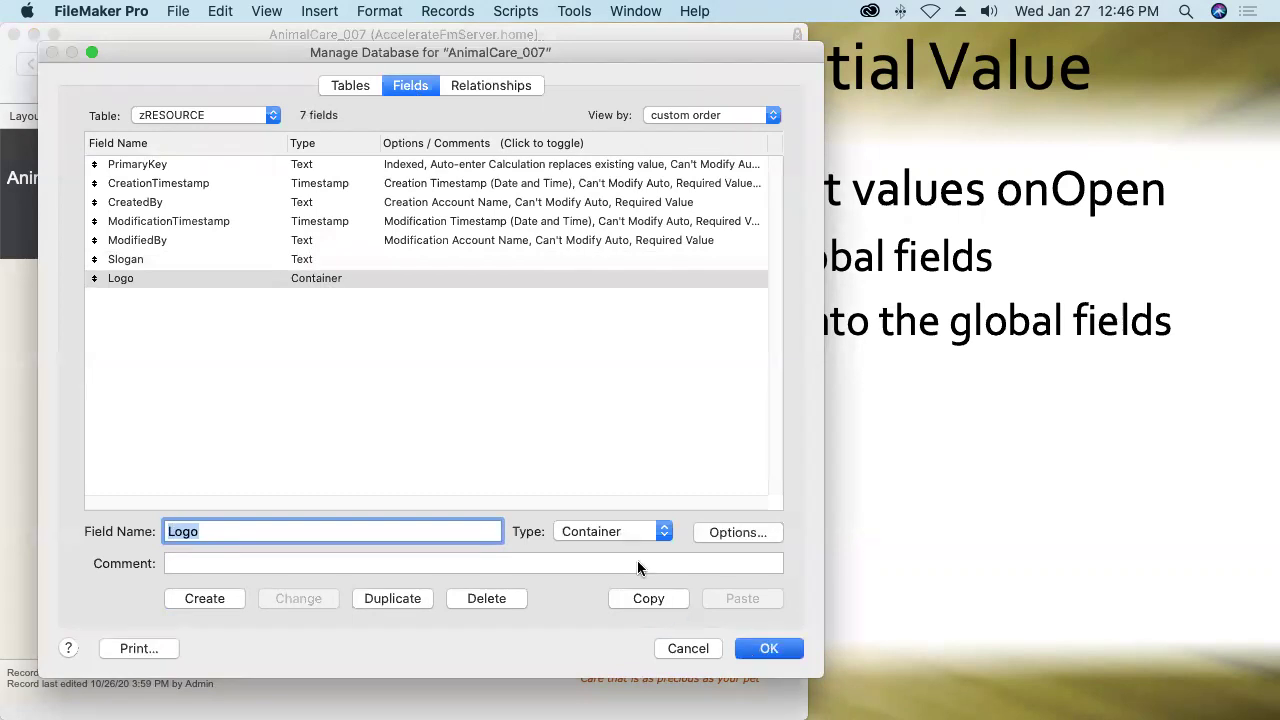
Switch to the zRESOURCE layout and dismiss the no-records alert.
left_click(130, 117)
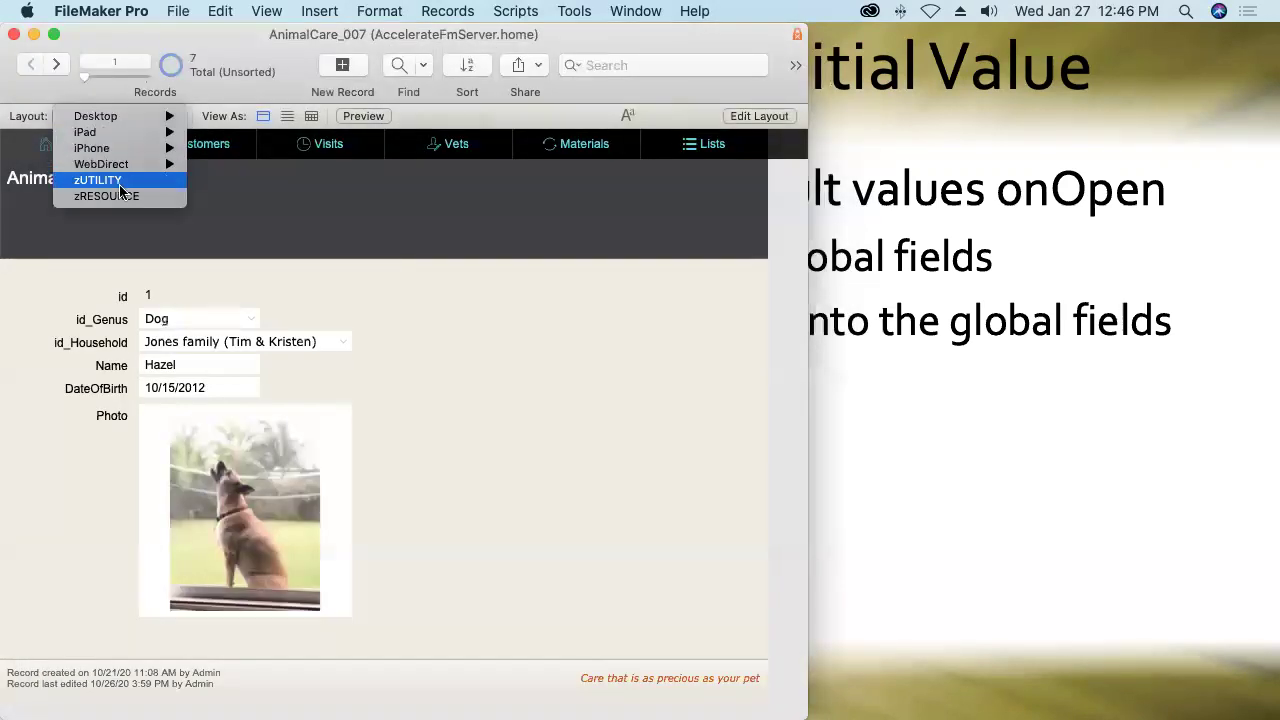
left_click(115, 198)
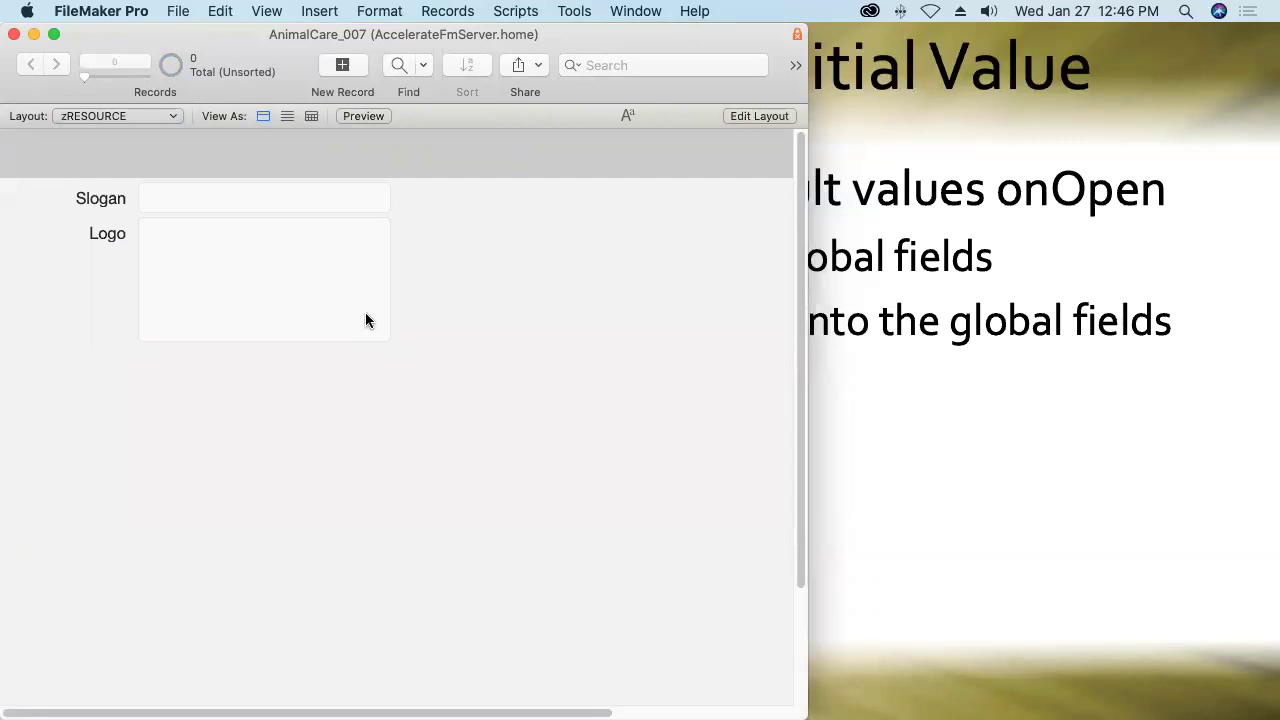
left_click(255, 199)
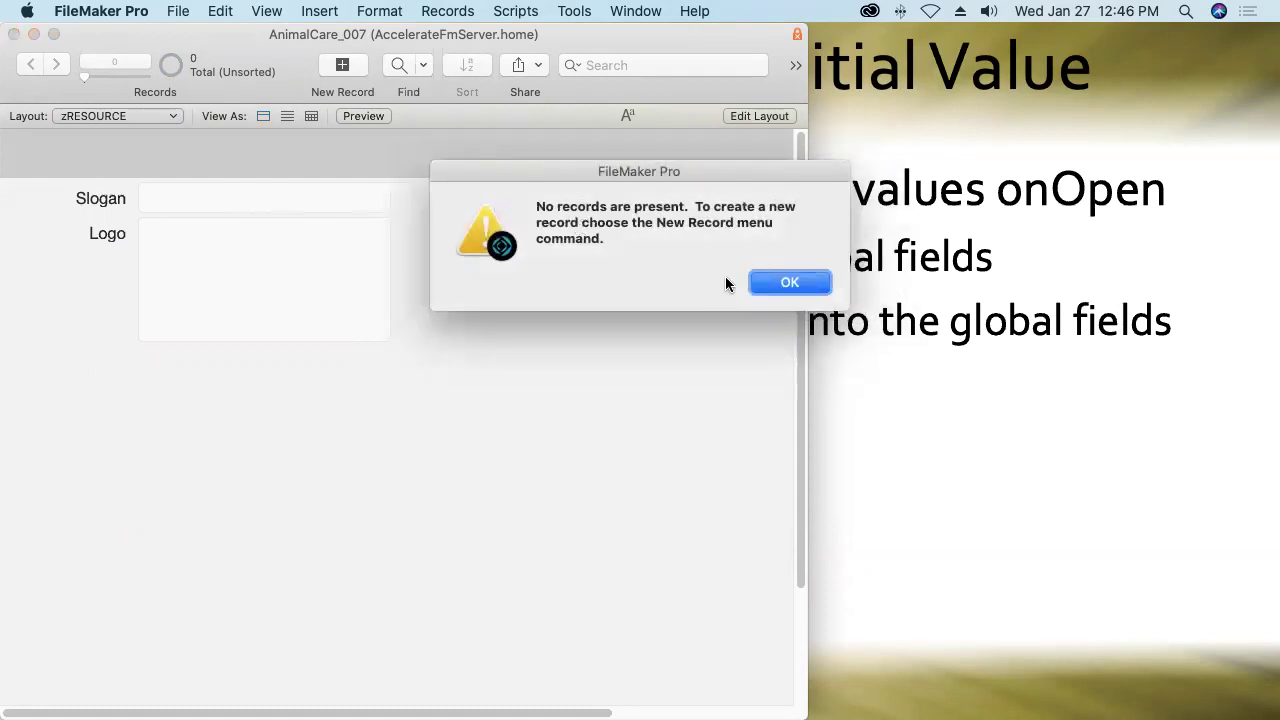
left_click(775, 285)
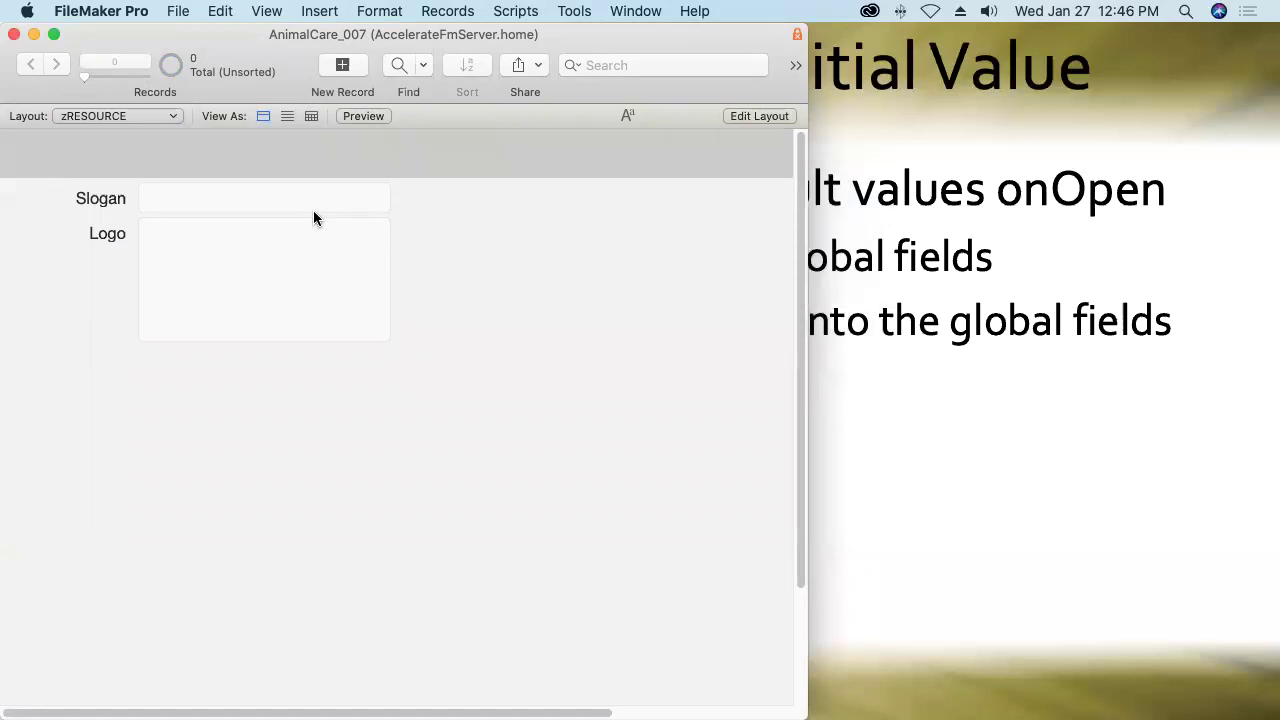
Create a new record with Slogan 'Caring vets for healthy, happy pets'.
left_click(343, 66)
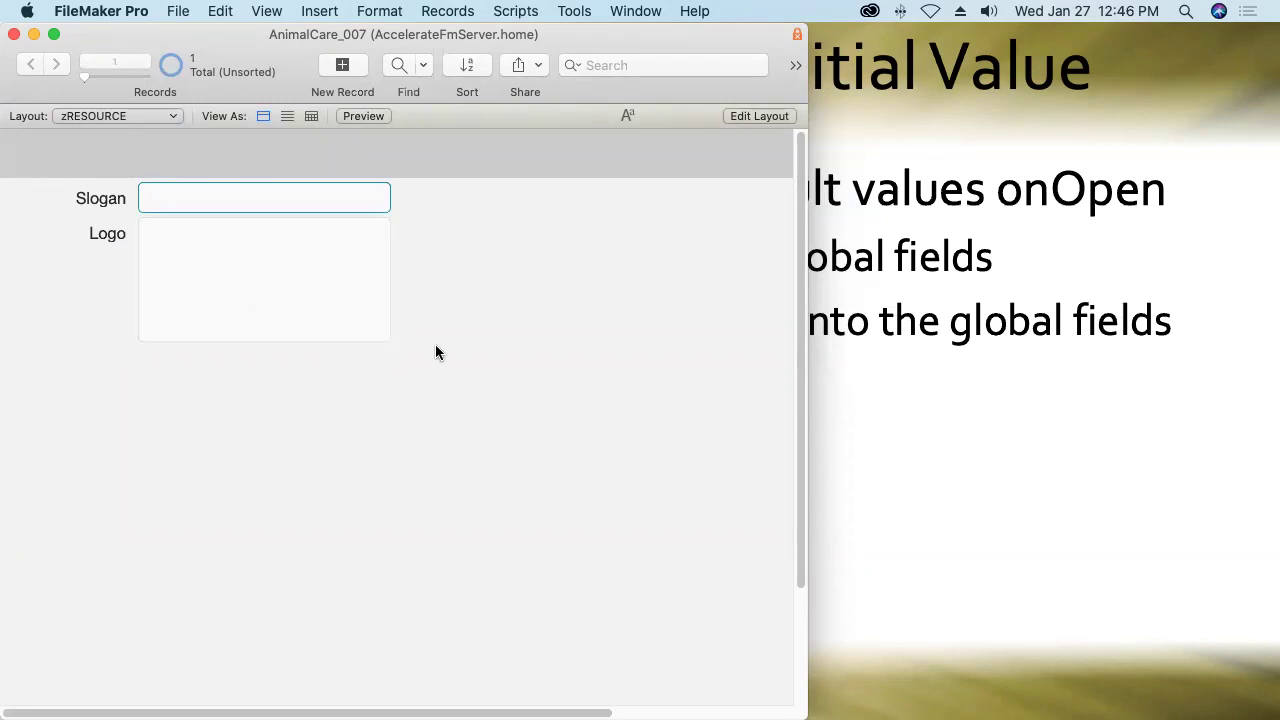
type("Caring vets for healthy")
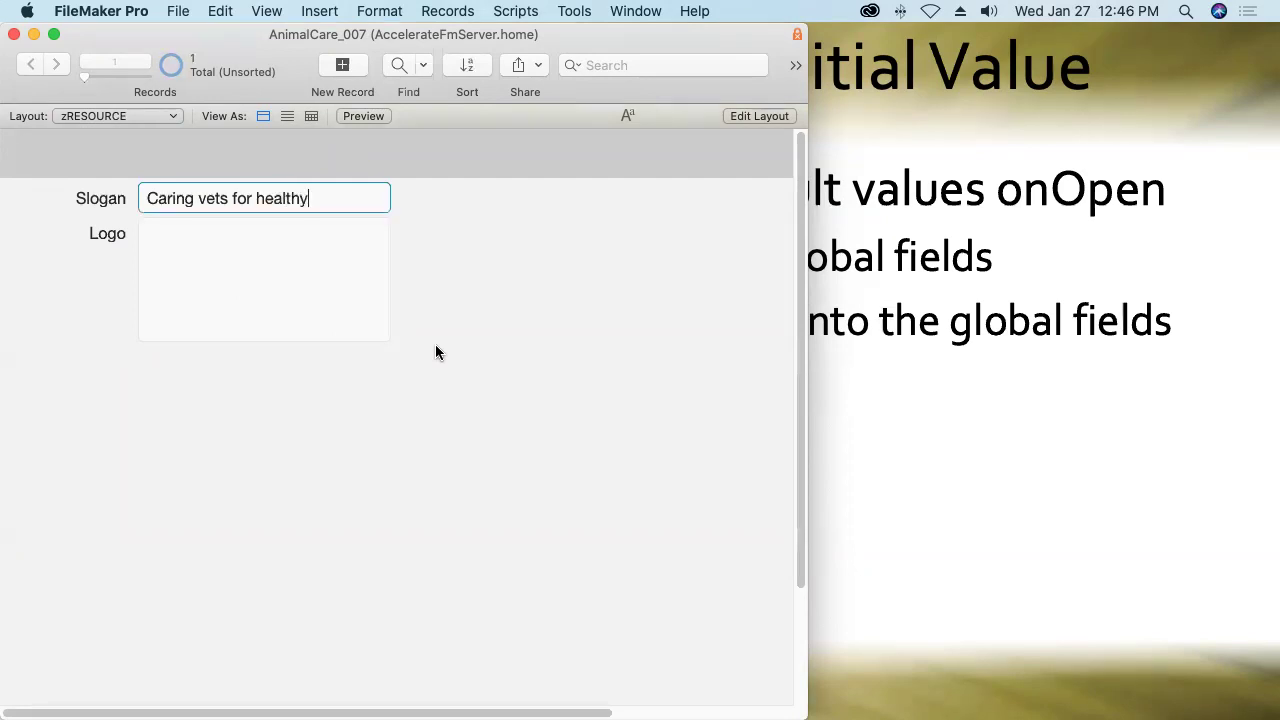
type(", happy pets")
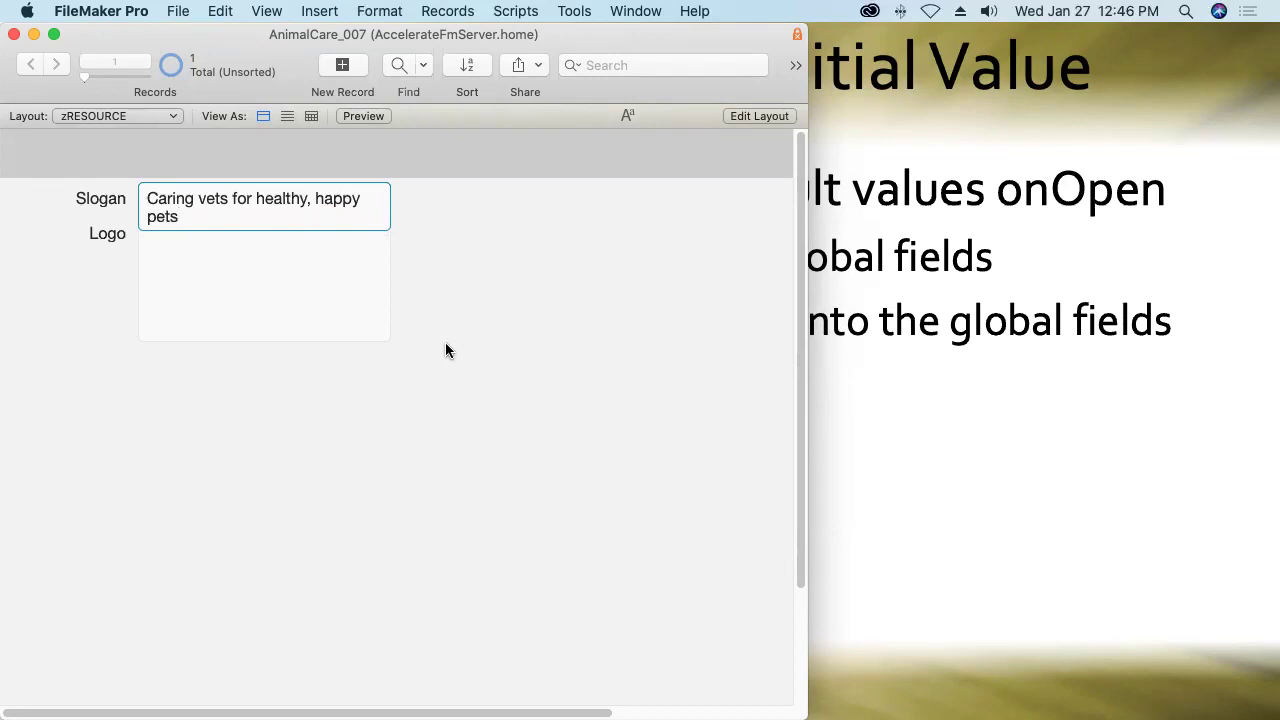
left_click(451, 343)
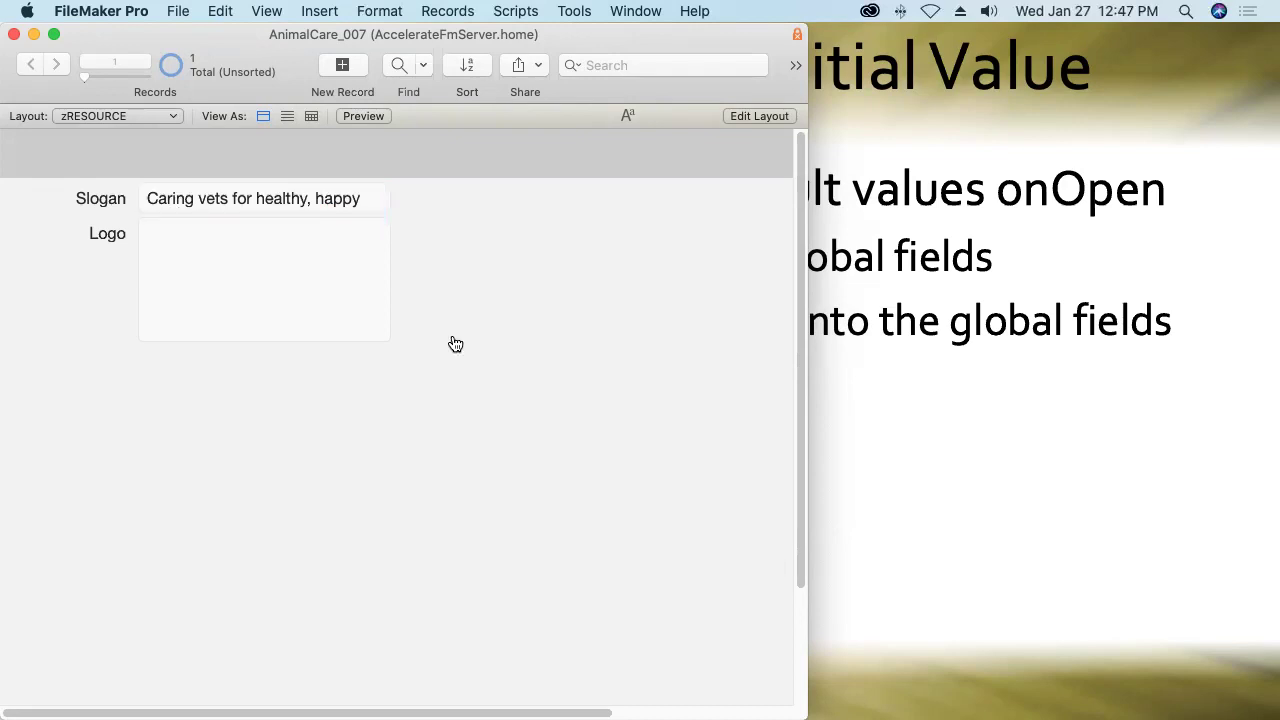
key("super+Tab")
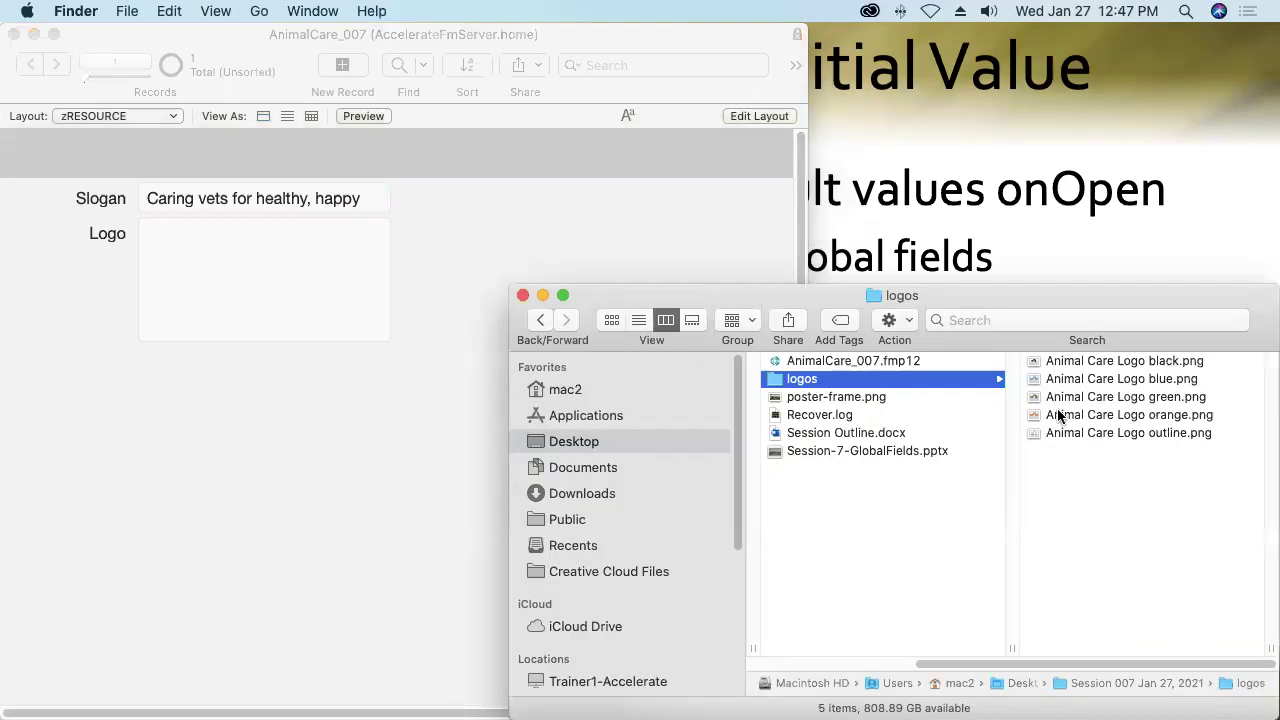
Drag Animal Care Logo blue.png from Finder into the zRESOURCE Logo field.
left_click_drag(1128, 384, 294, 260)
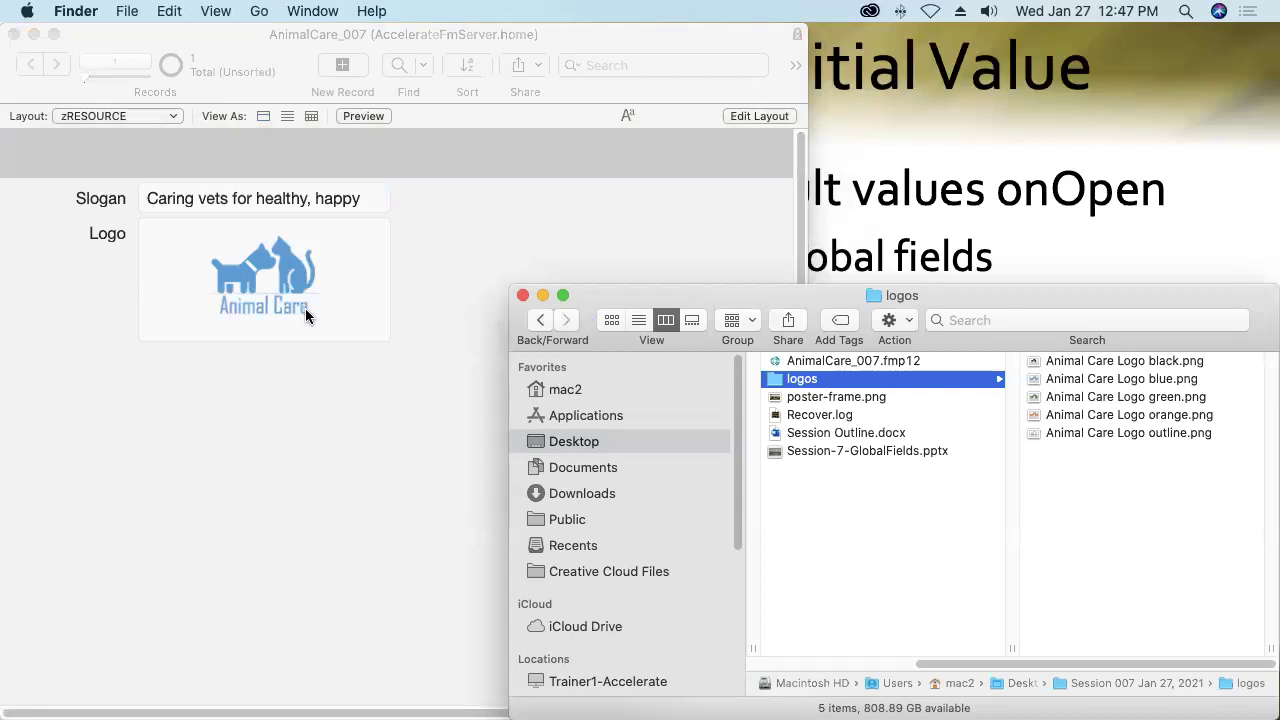
left_click(283, 297)
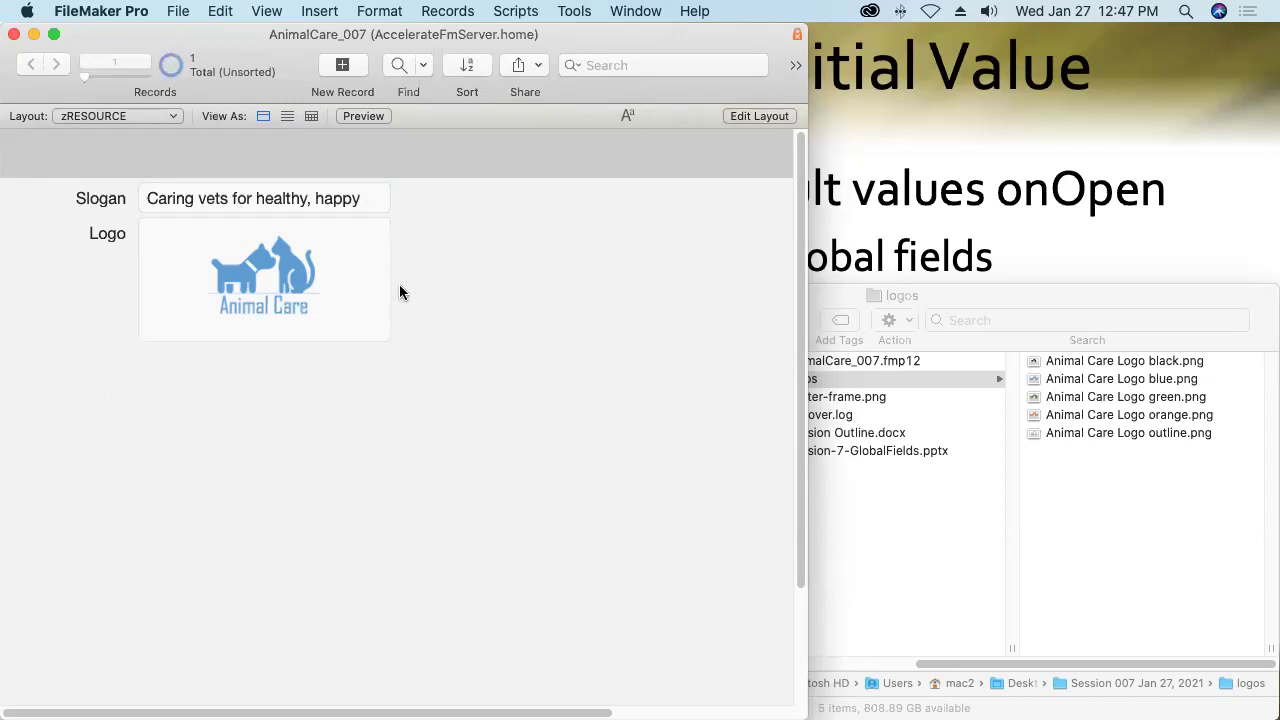
Edit the Data Entry Only Copy privilege set to use custom record privileges.
left_click(178, 11)
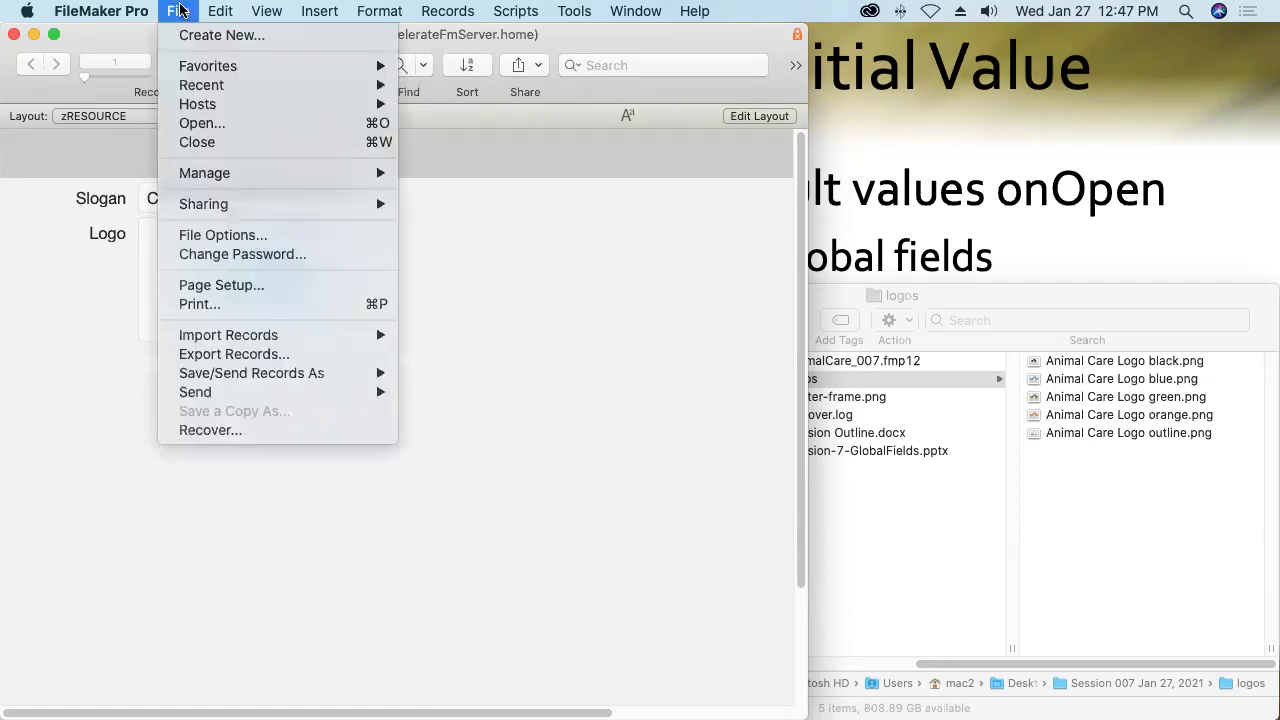
mouse_move(192, 173)
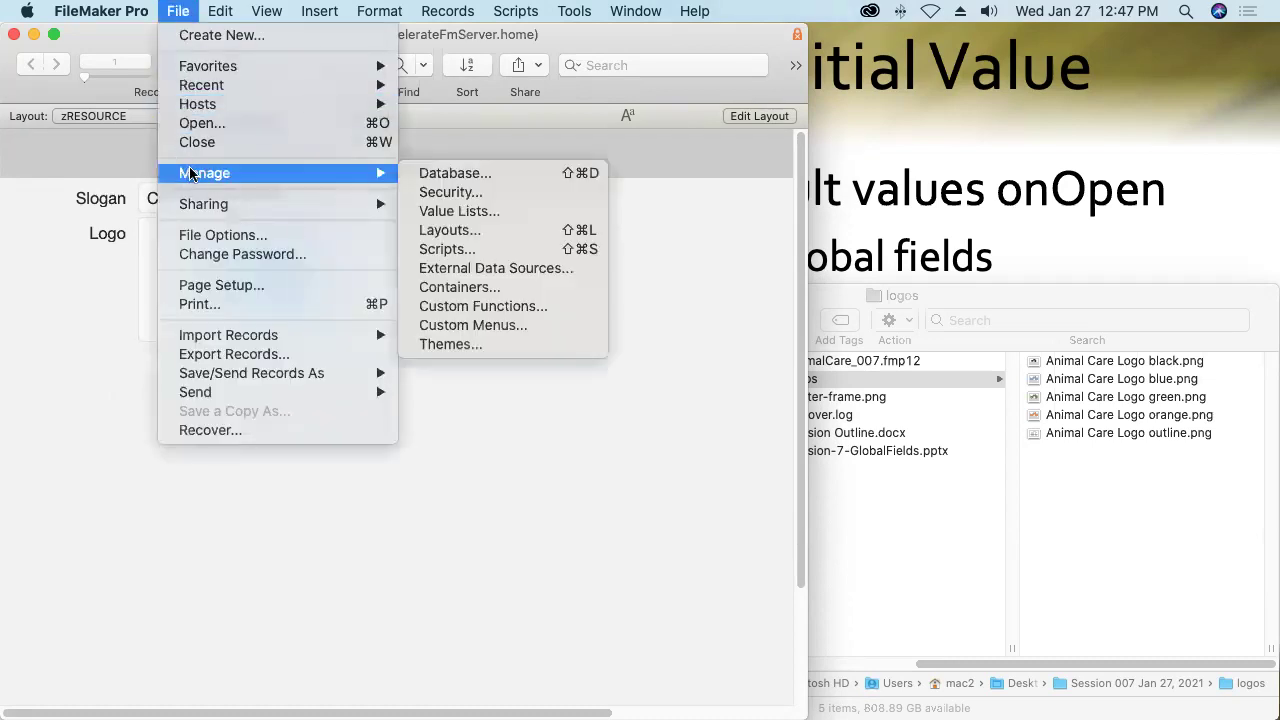
left_click(431, 193)
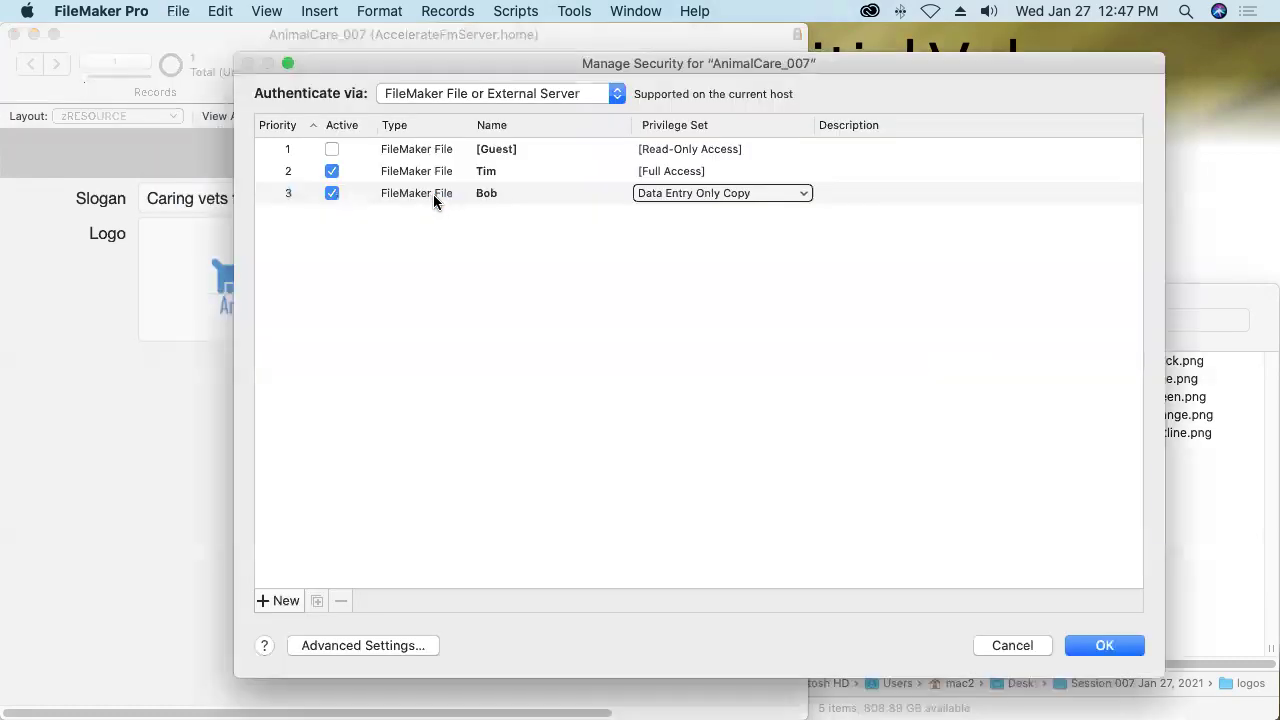
left_click(418, 340)
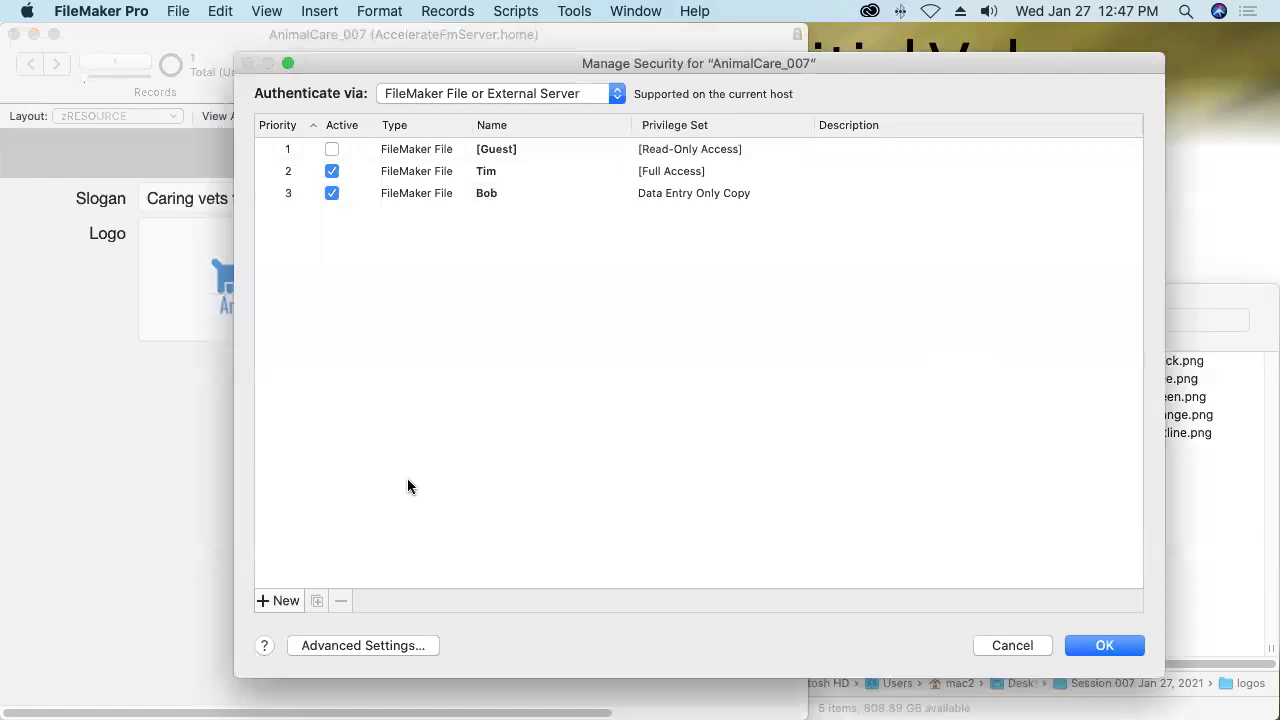
left_click(361, 645)
double_click(586, 289)
left_click(665, 316)
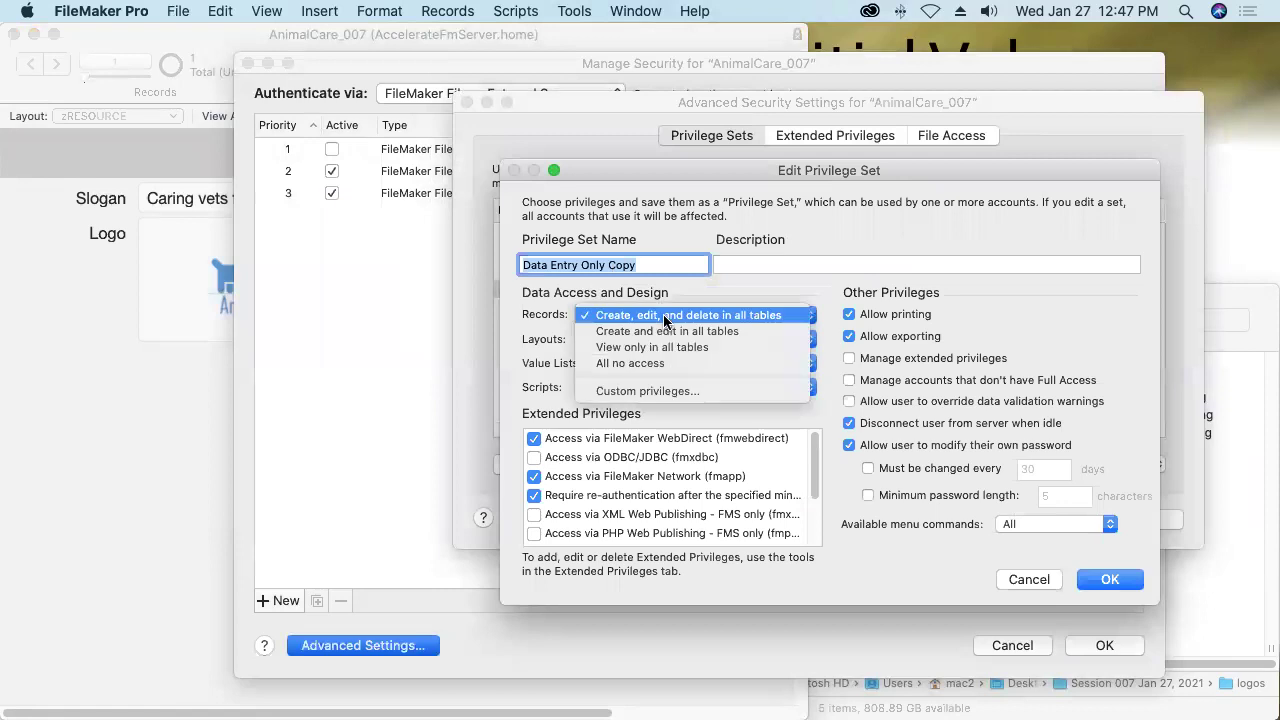
left_click(655, 391)
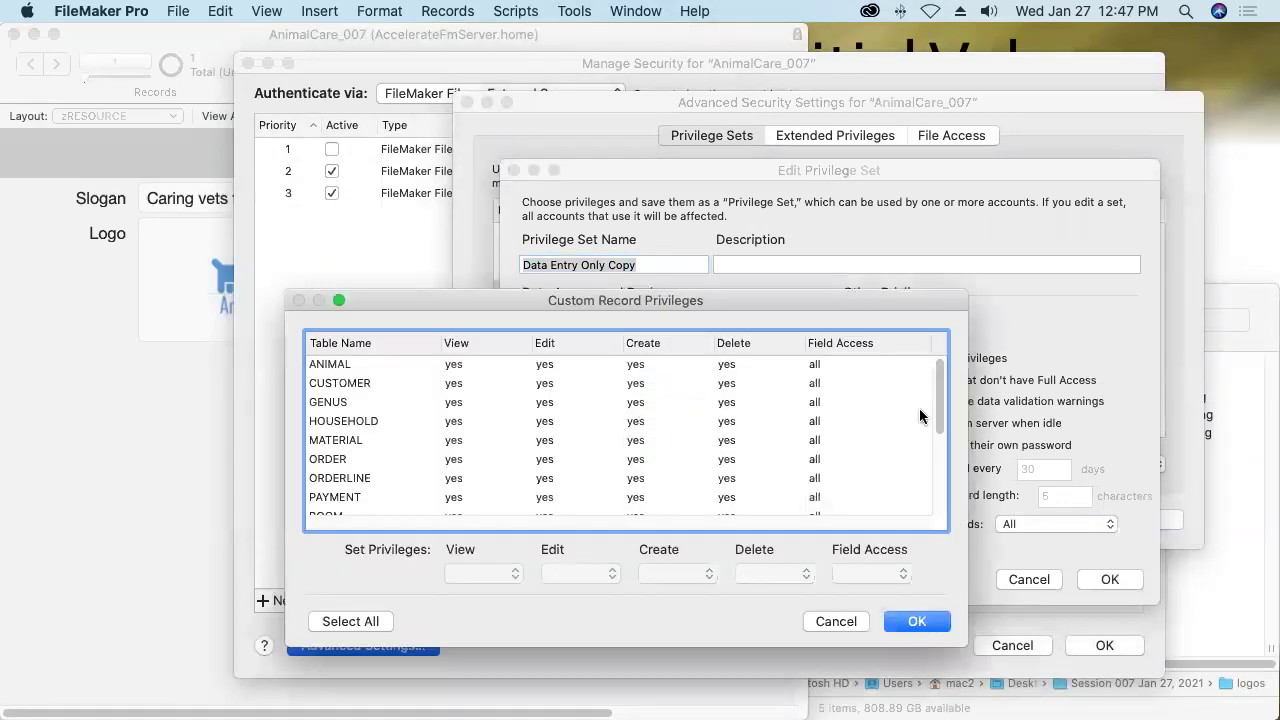
Set zRESOURCE Create and Delete to no, and confirm.
left_click_drag(937, 403, 918, 504)
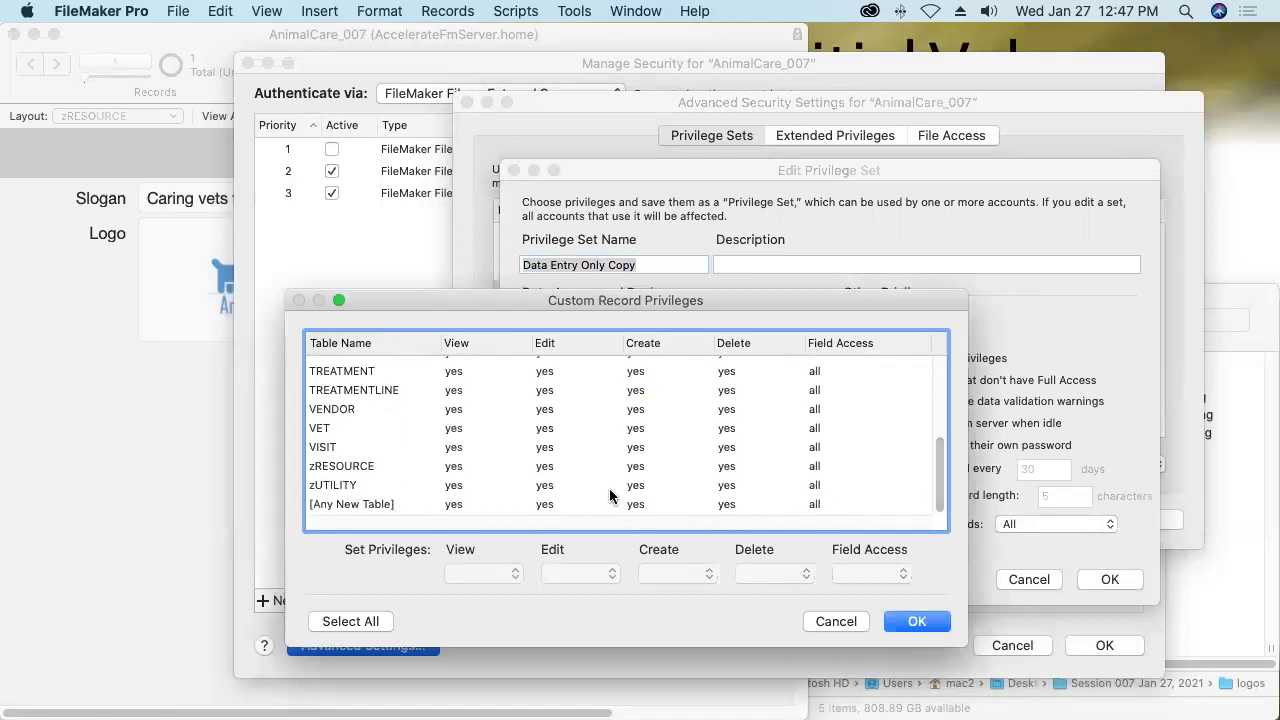
left_click(557, 466)
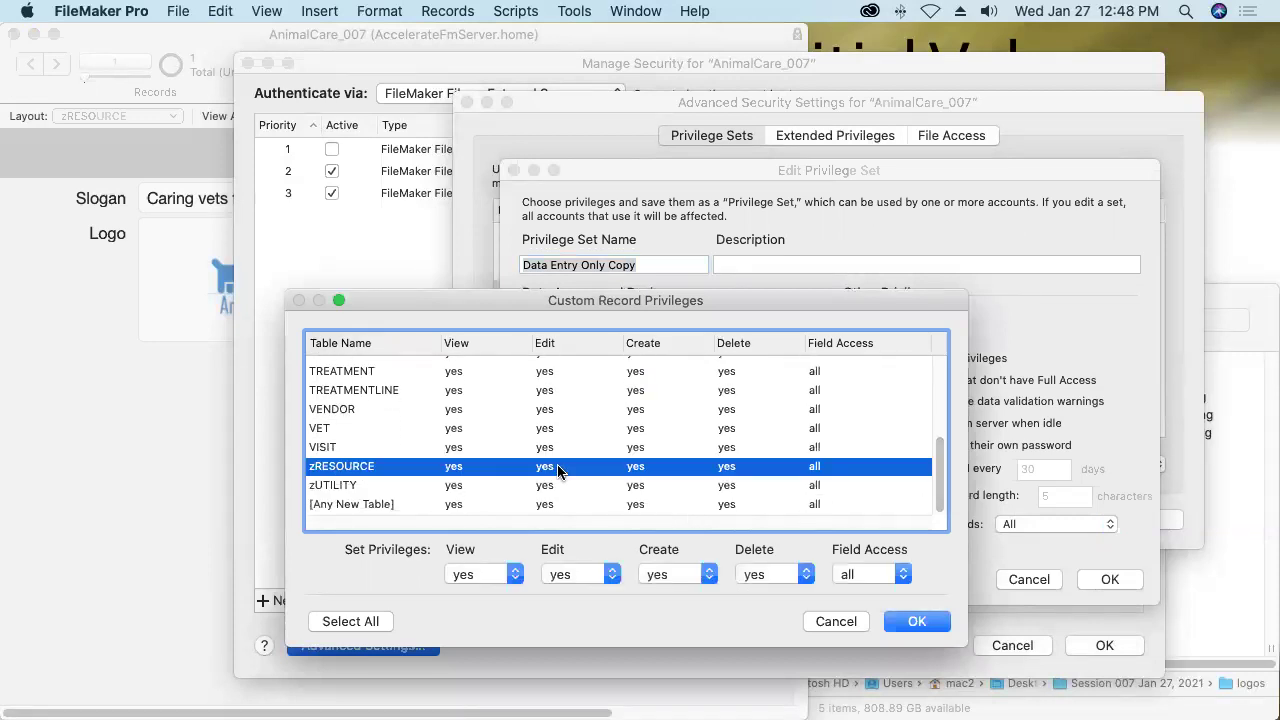
left_click(667, 572)
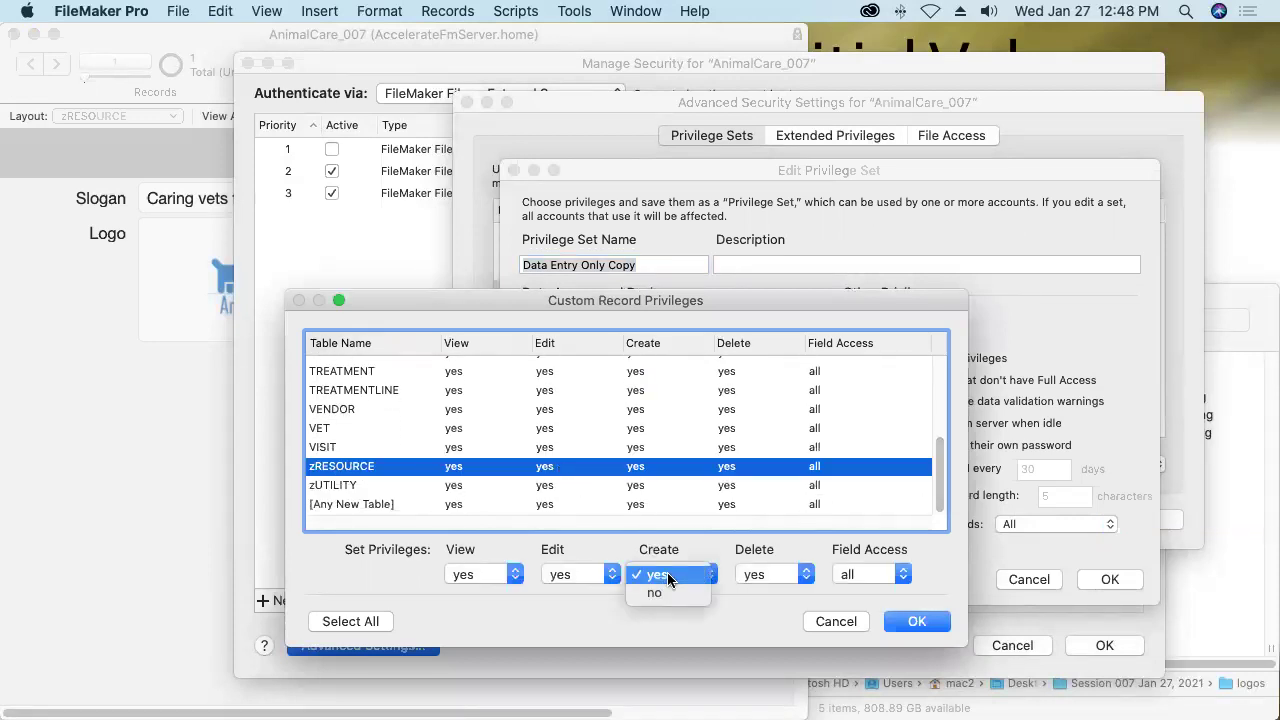
left_click(767, 573)
left_click(756, 610)
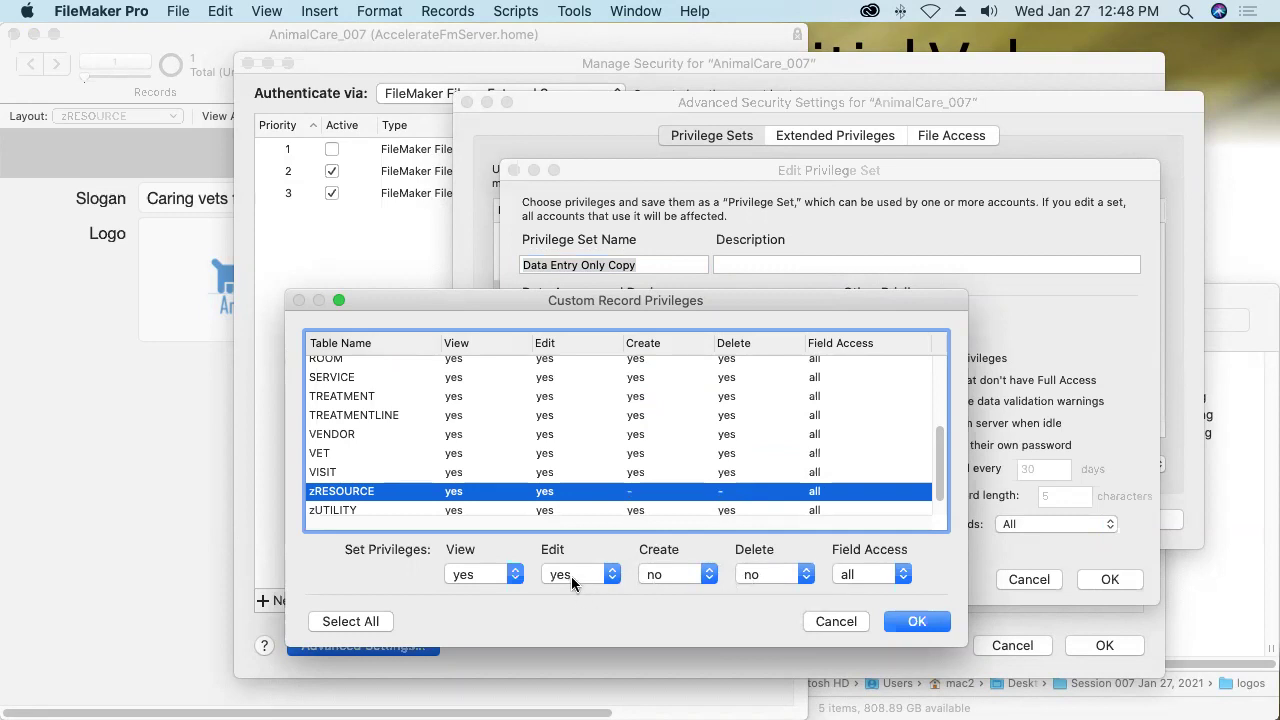
left_click(917, 621)
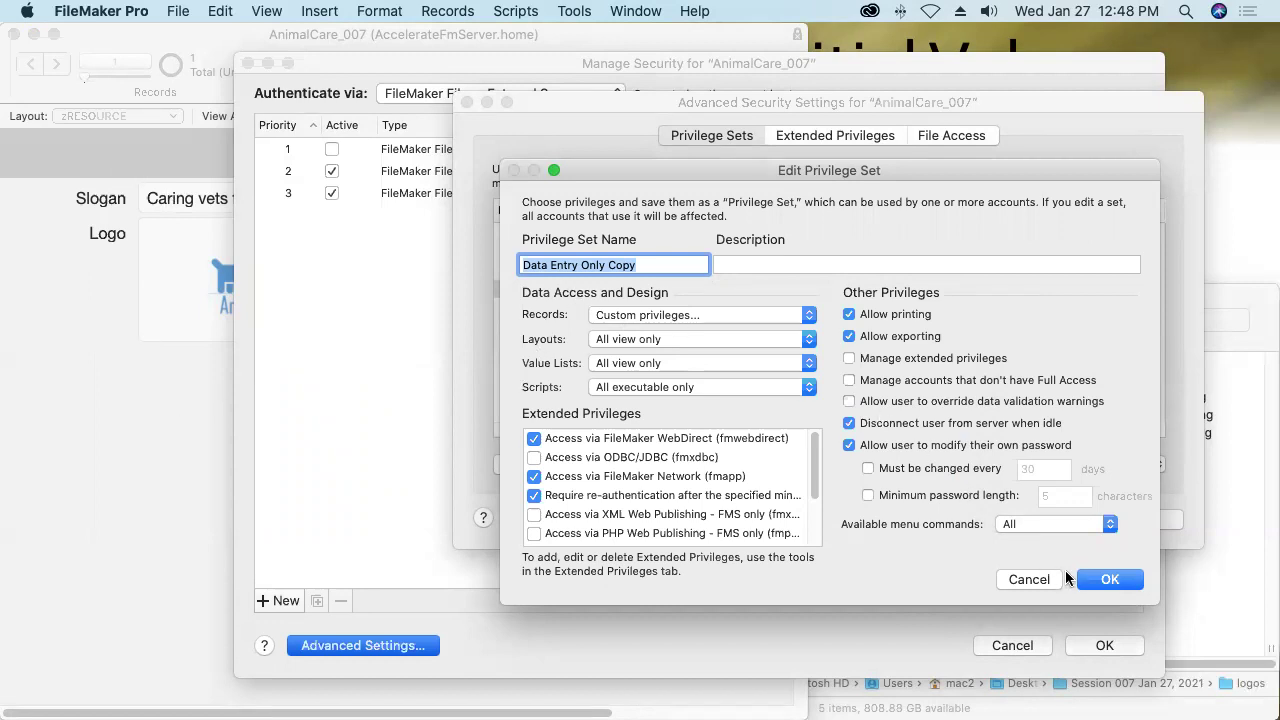
Confirm the privilege set edits, then close Advanced Security Settings and Manage Security, saving changes.
left_click(1106, 580)
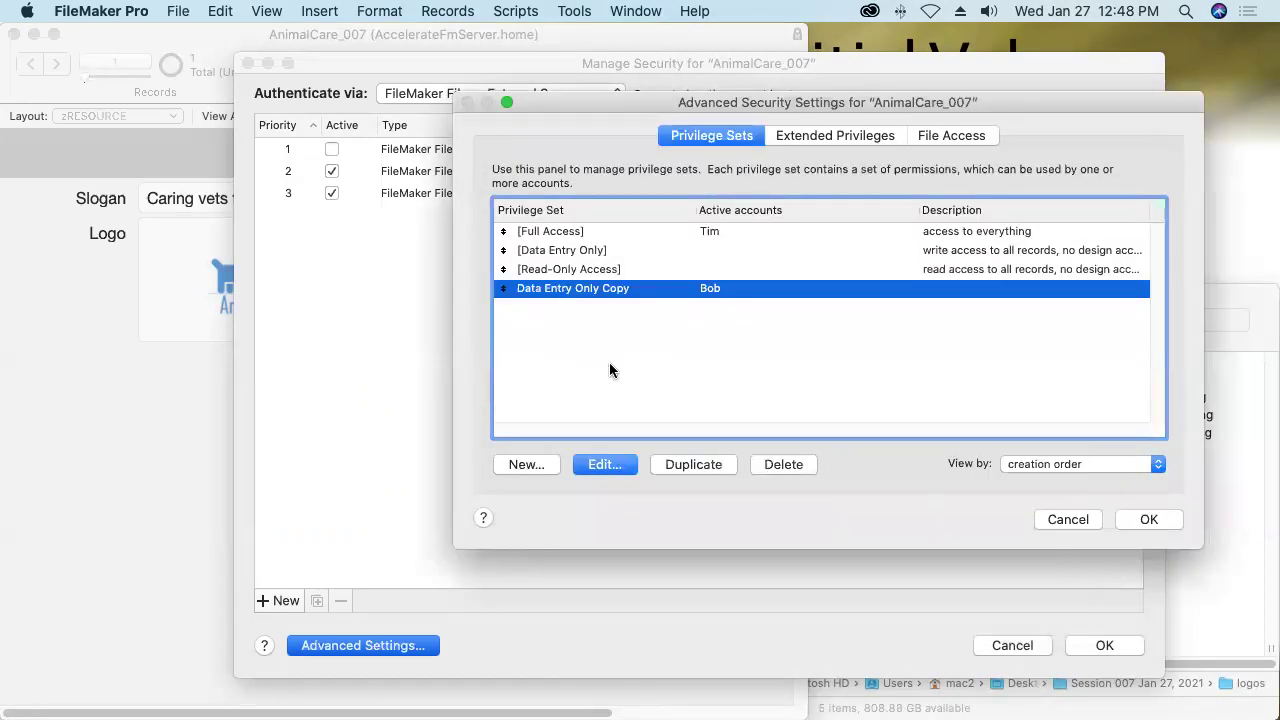
left_click(563, 232)
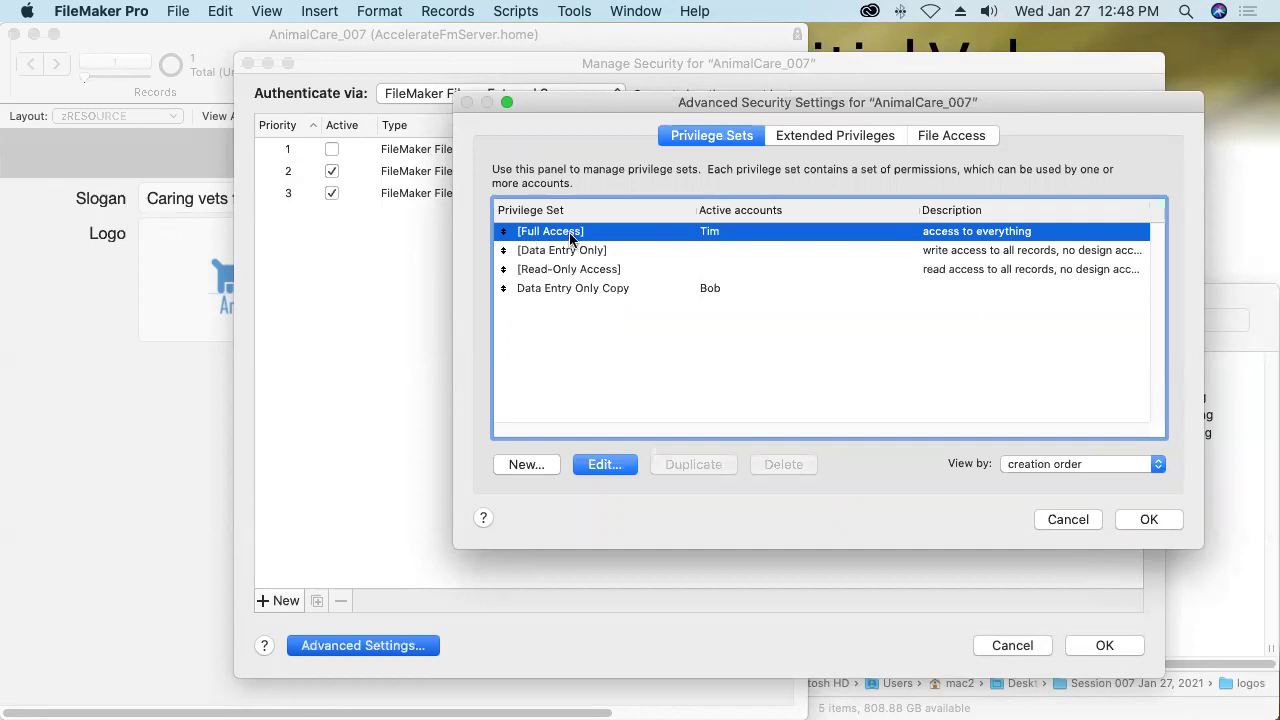
left_click(1138, 522)
left_click(1100, 646)
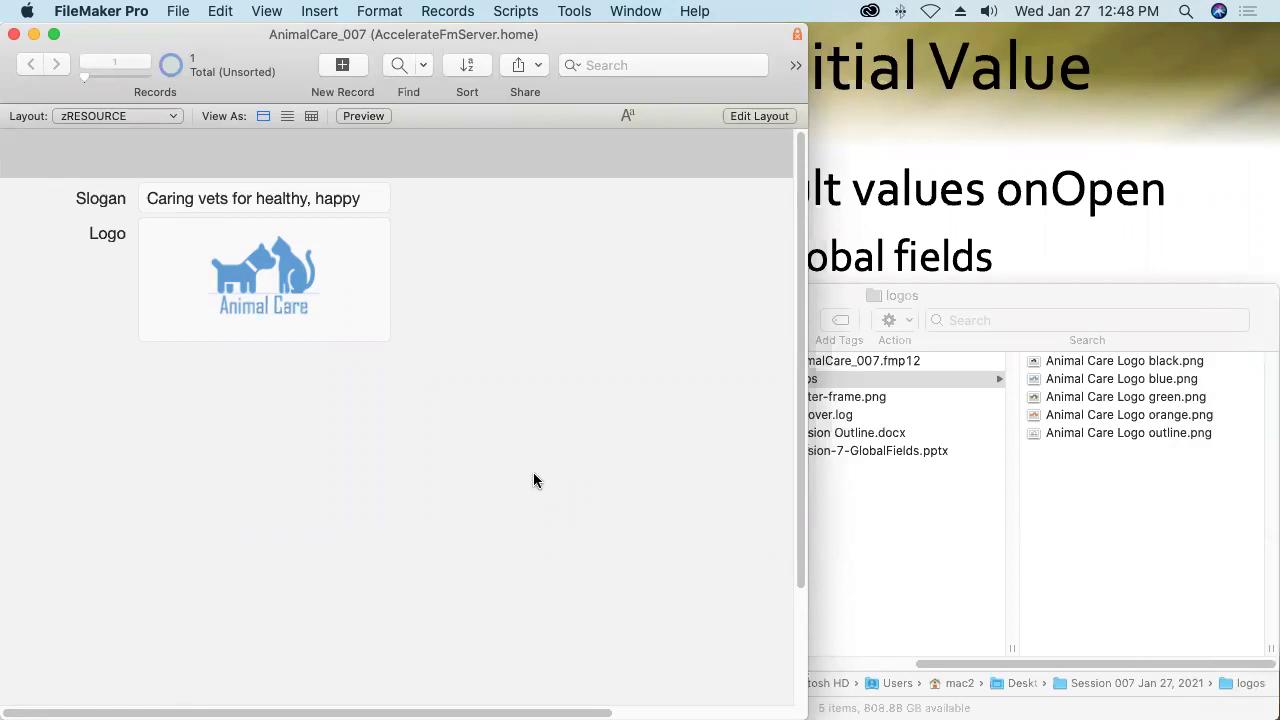
left_click(512, 14)
Review scriptStartup's Set Error Capture and Allow User Abort steps, hide the Steps panel, and show ScriptTemplate.
left_click(514, 37)
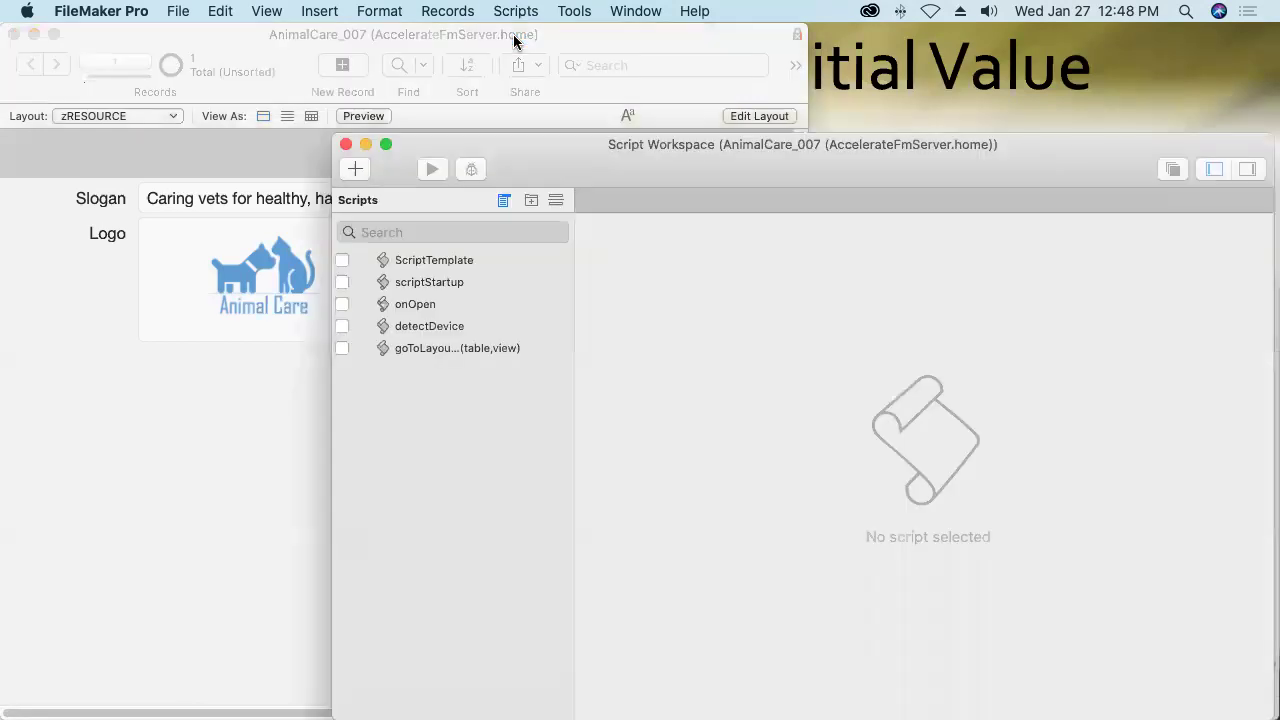
left_click_drag(514, 148, 427, 91)
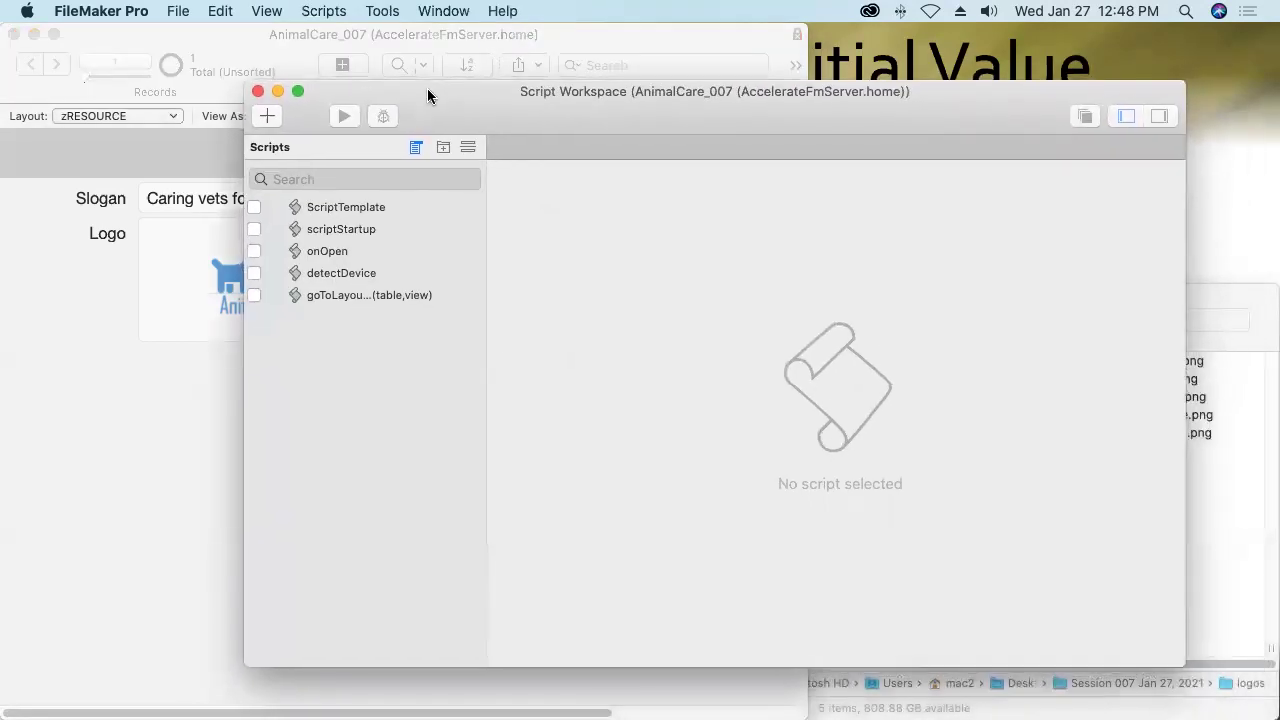
left_click(355, 229)
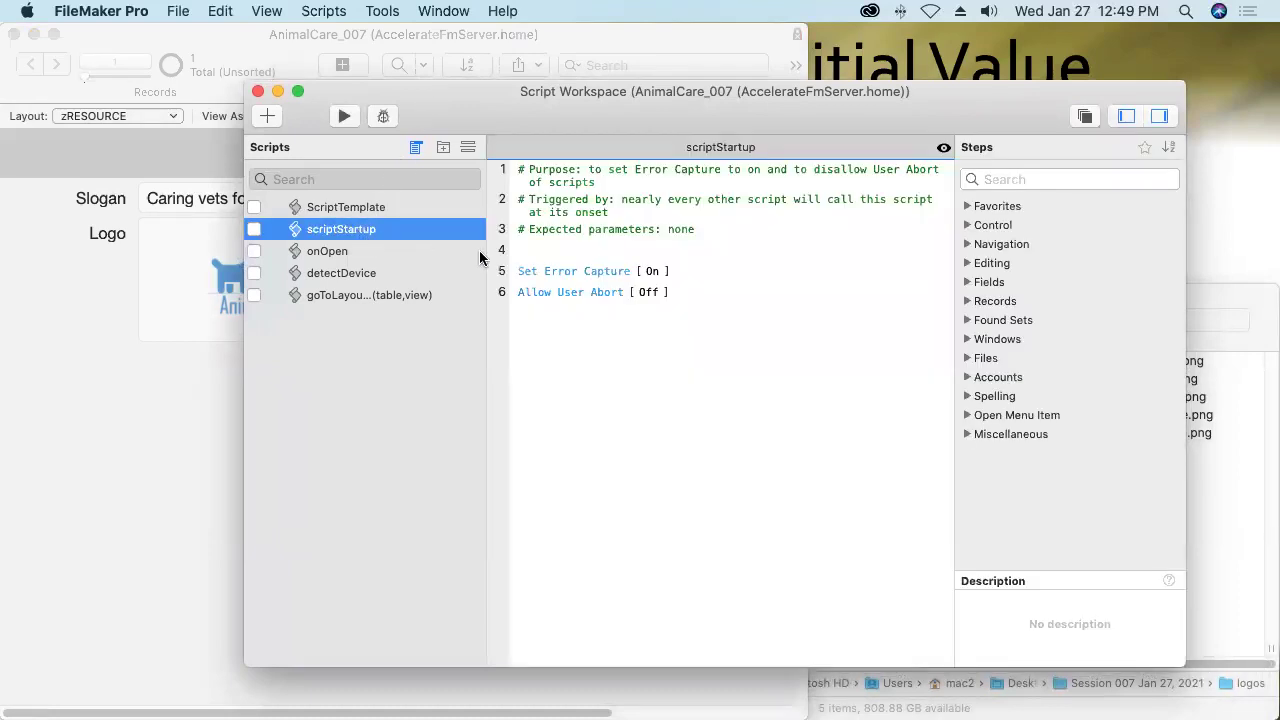
left_click(577, 274)
left_click(576, 294)
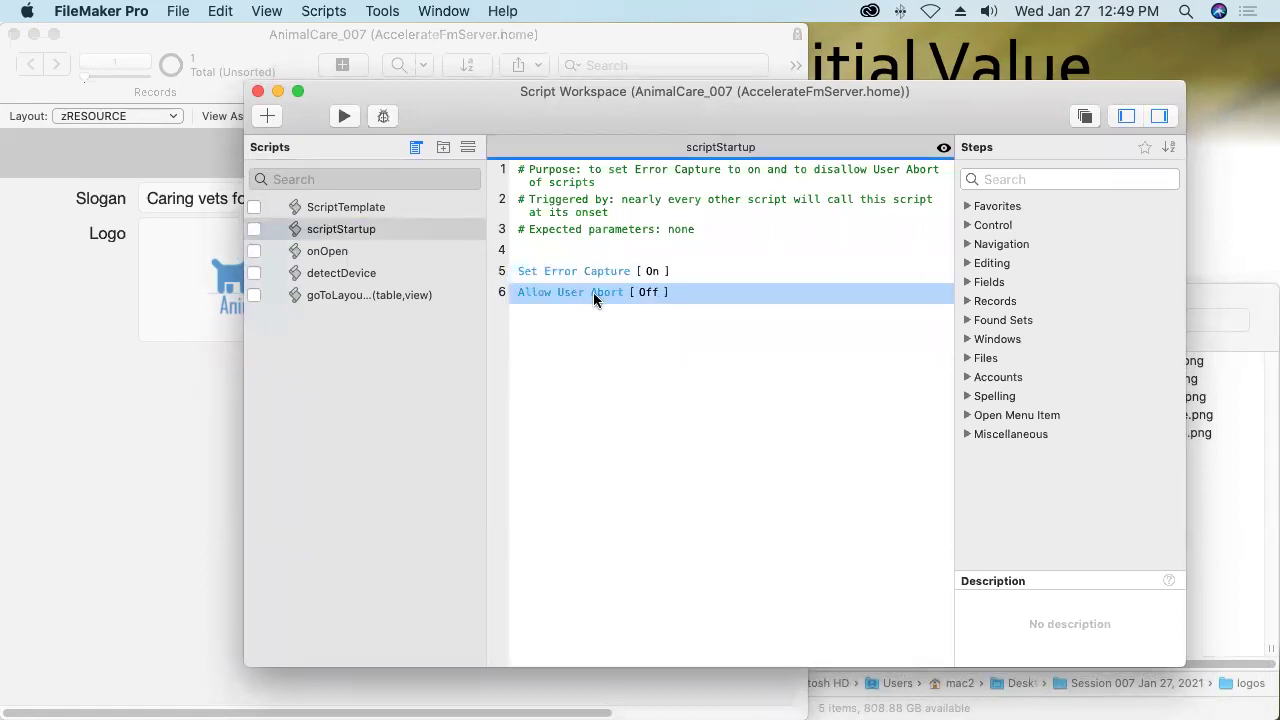
left_click(1159, 116)
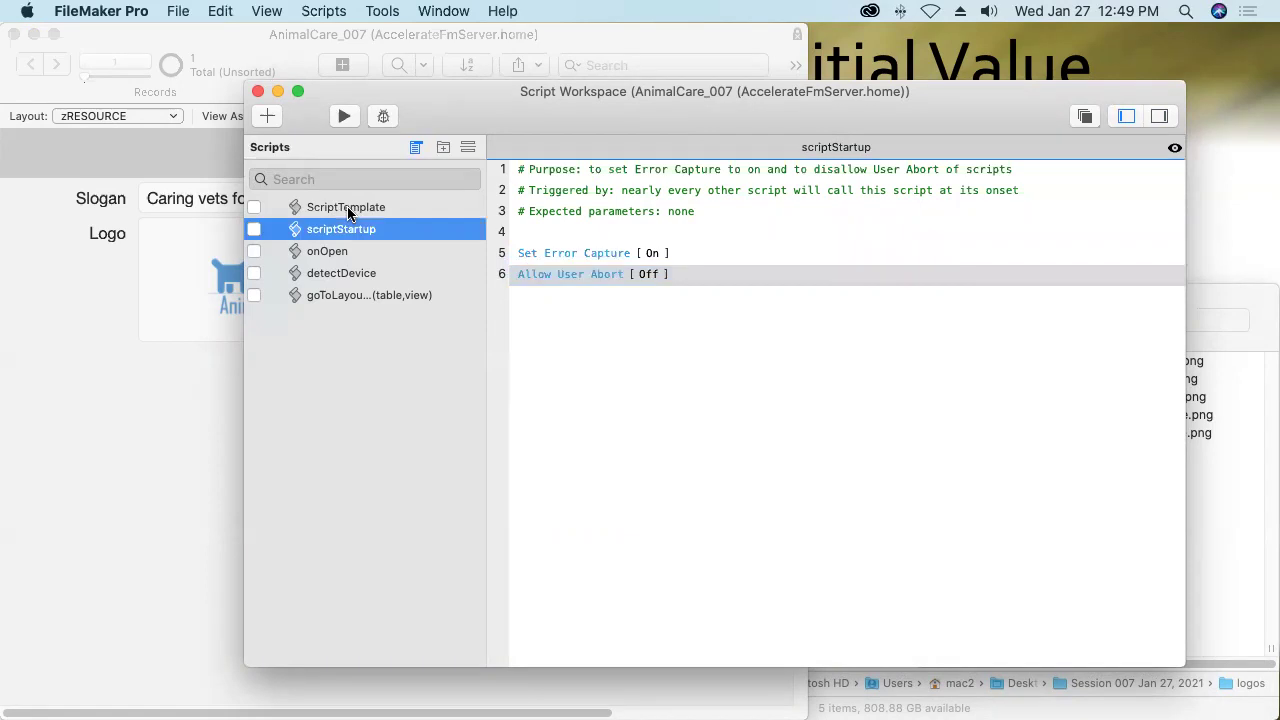
left_click(348, 207)
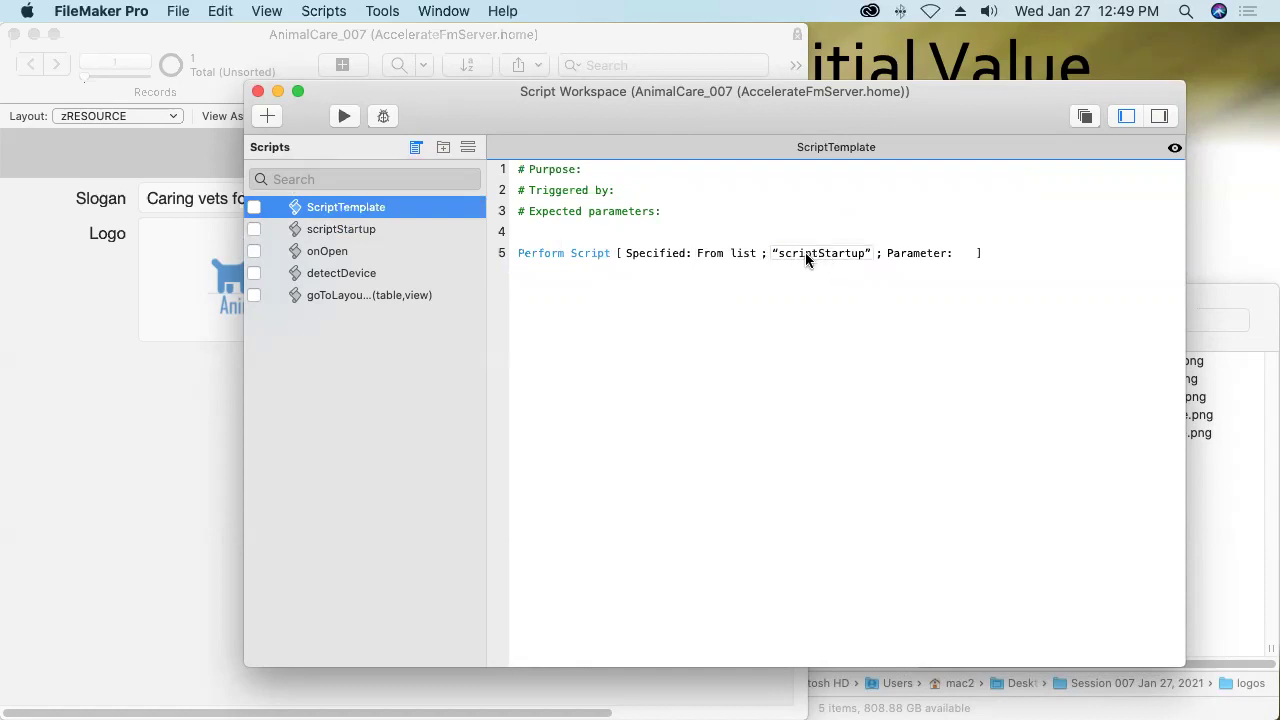
Duplicate the ScriptTemplate script and rename the copy initializeGlobals.
left_click(220, 12)
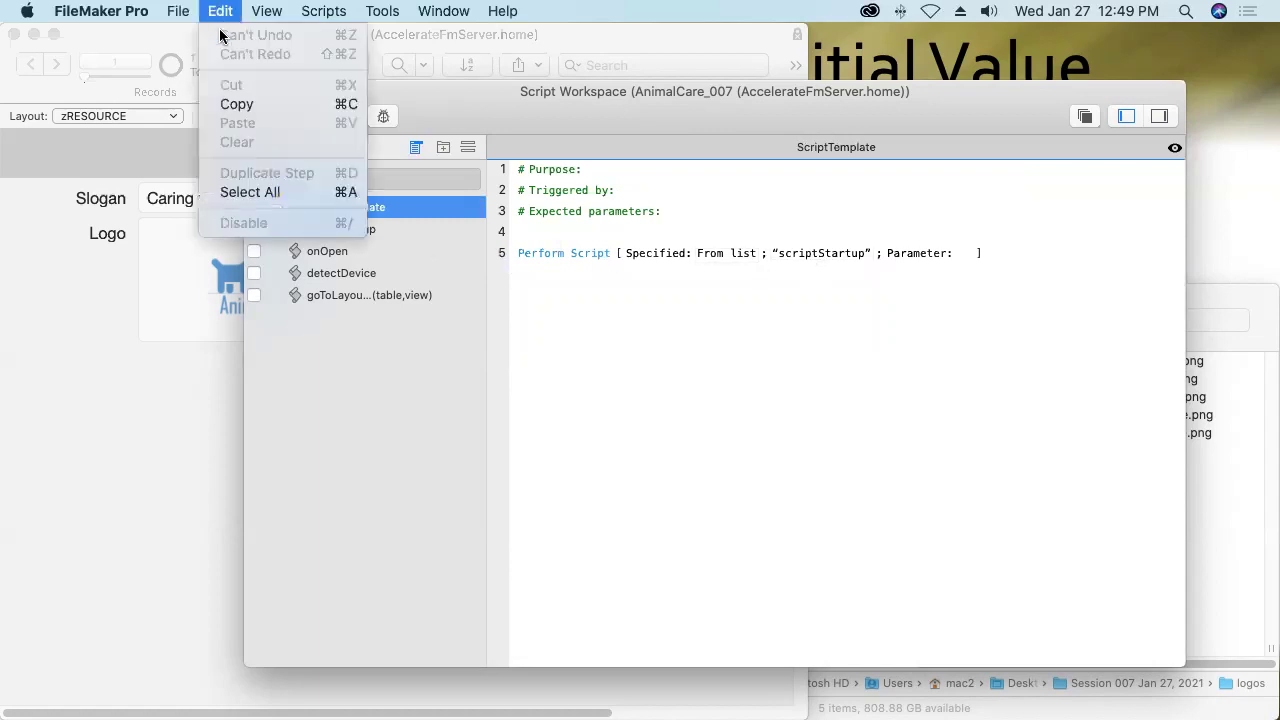
mouse_move(325, 11)
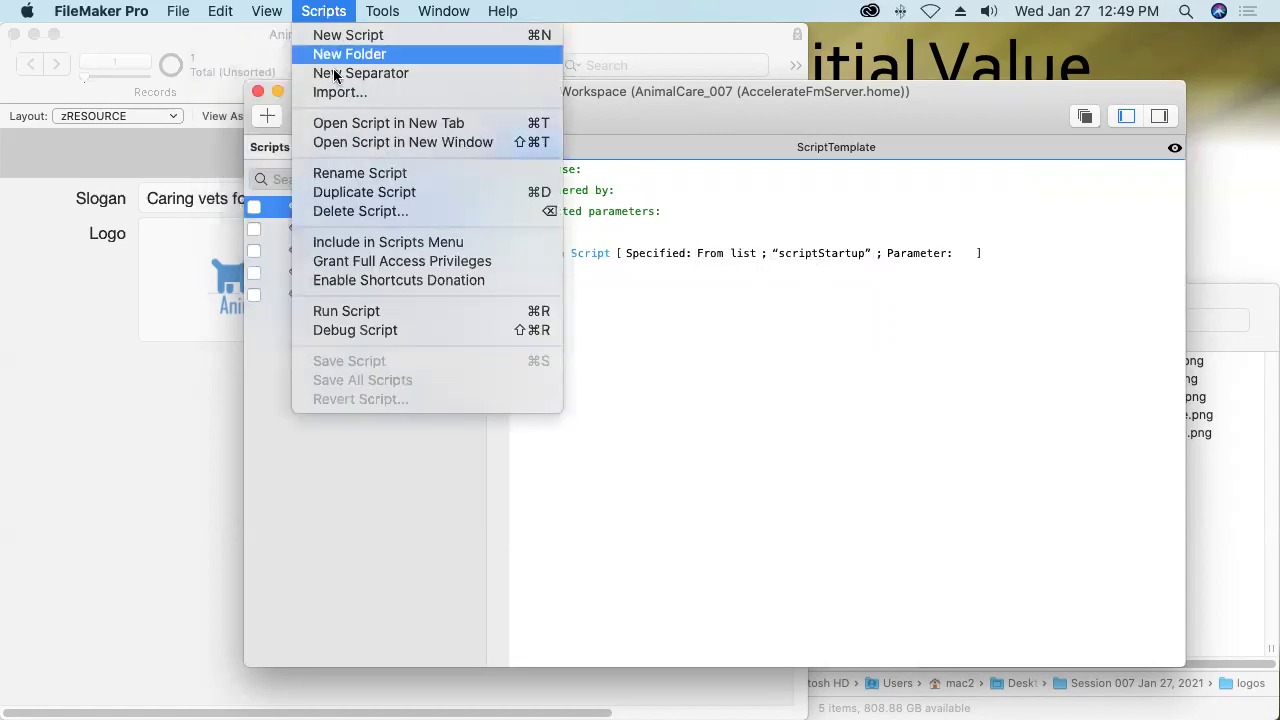
left_click(350, 197)
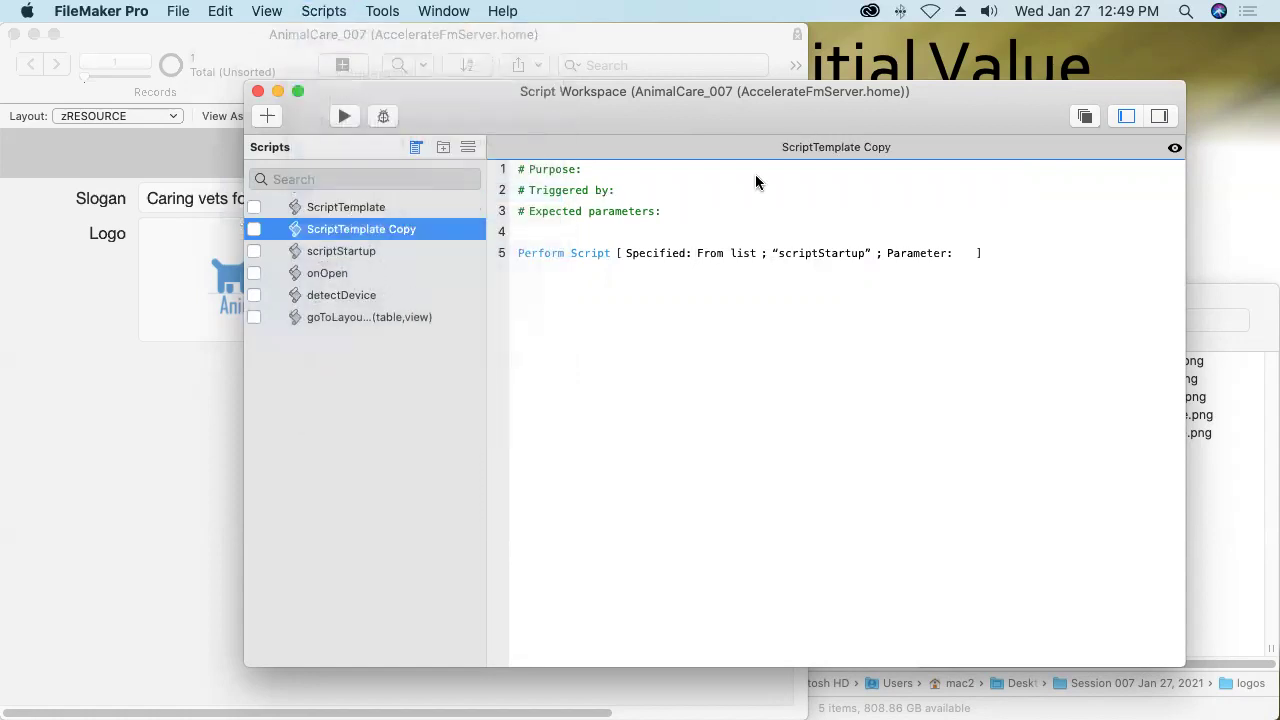
double_click(841, 147)
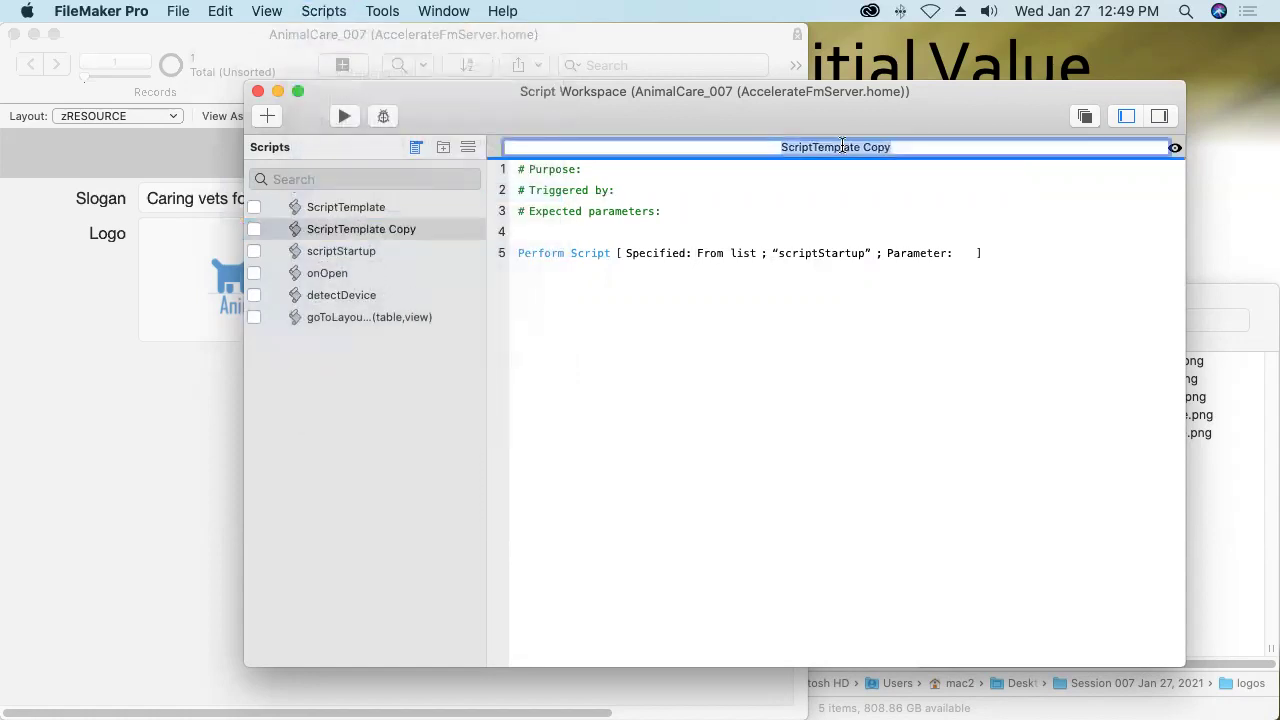
type("initializeGlobals")
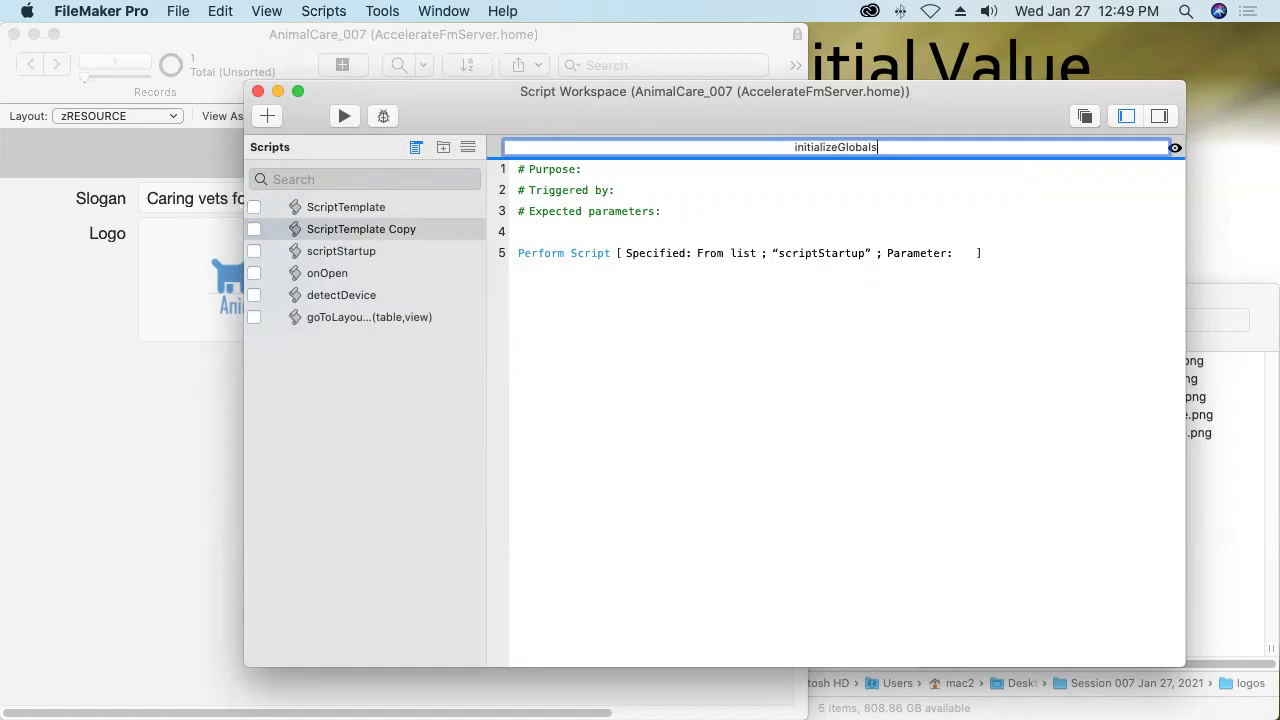
key("Return")
Fill the header comments: purpose 'overwrite default values in global fields', triggered by 'onOpen', parameters 'none'.
left_click(646, 169)
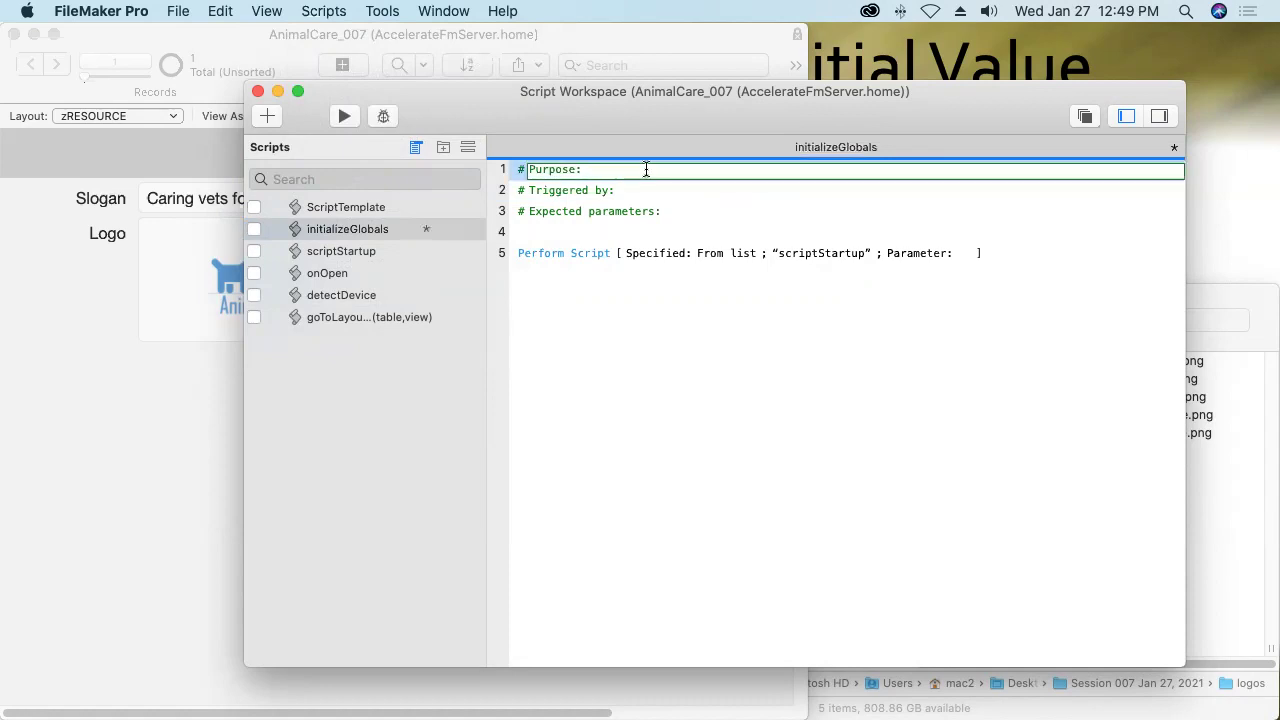
type("overwrite f")
key("BackSpace")
type("default value")
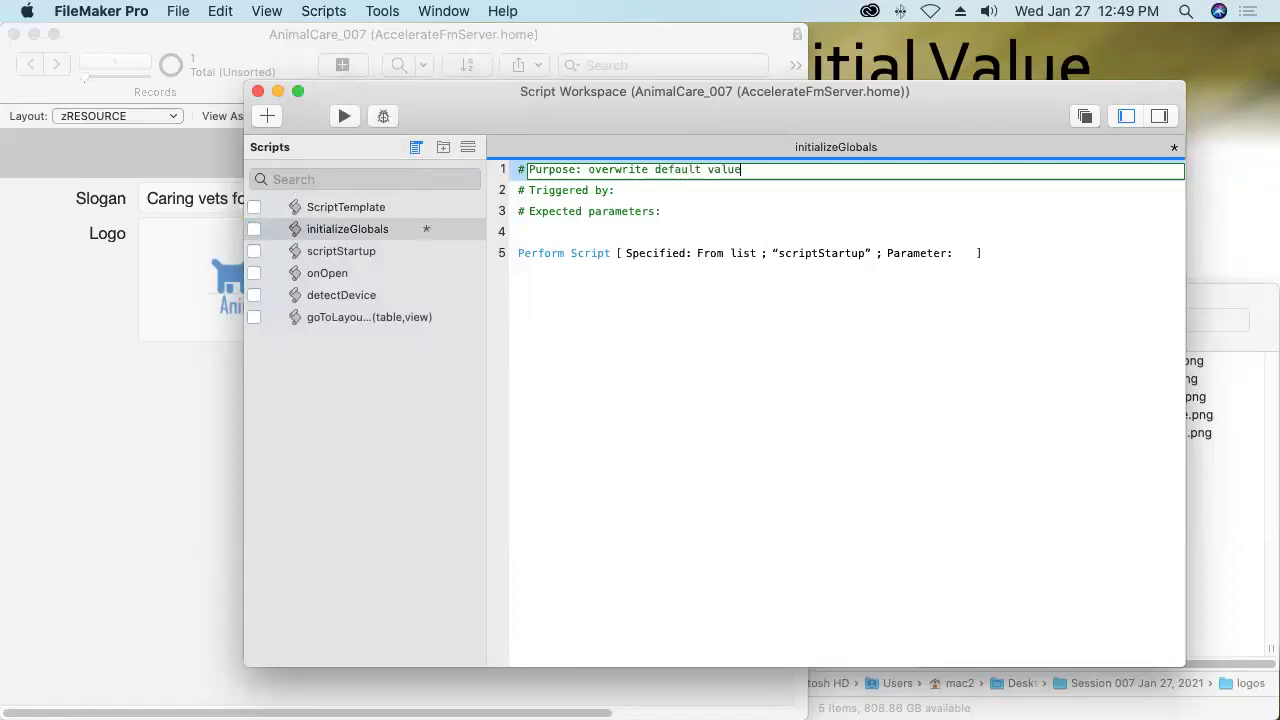
type("s in global fields")
key("Return")
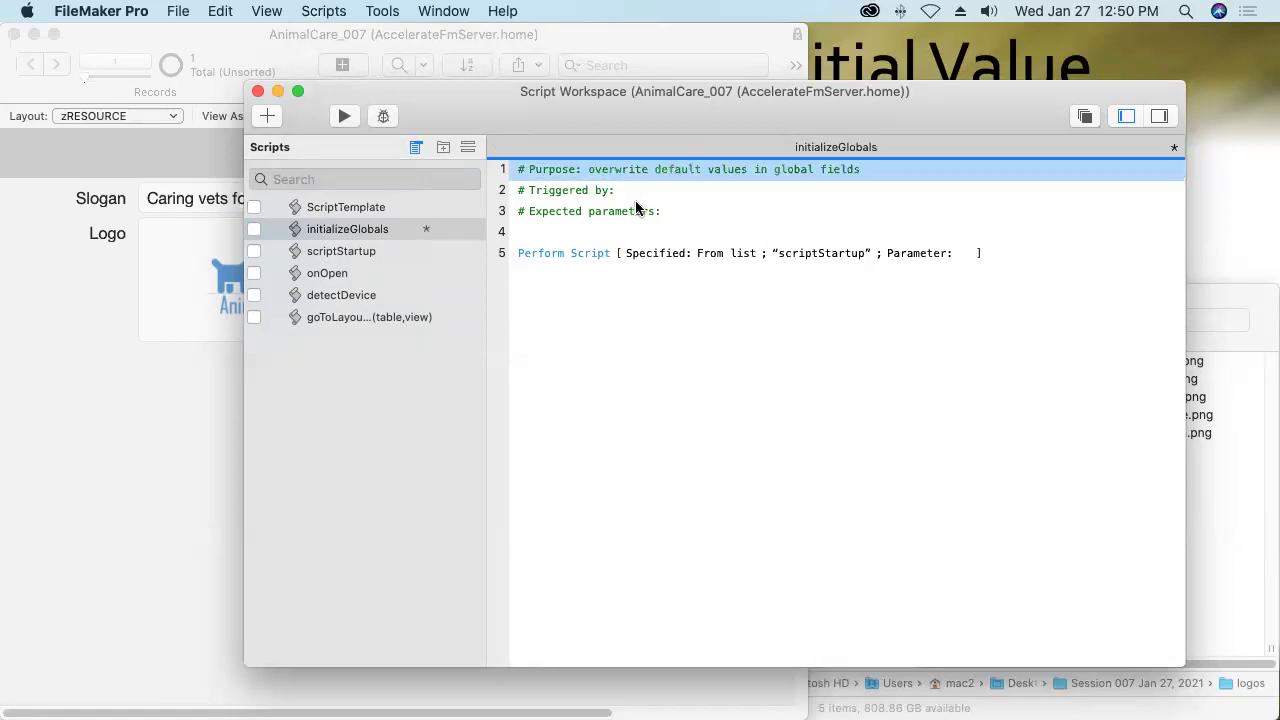
left_click(635, 190)
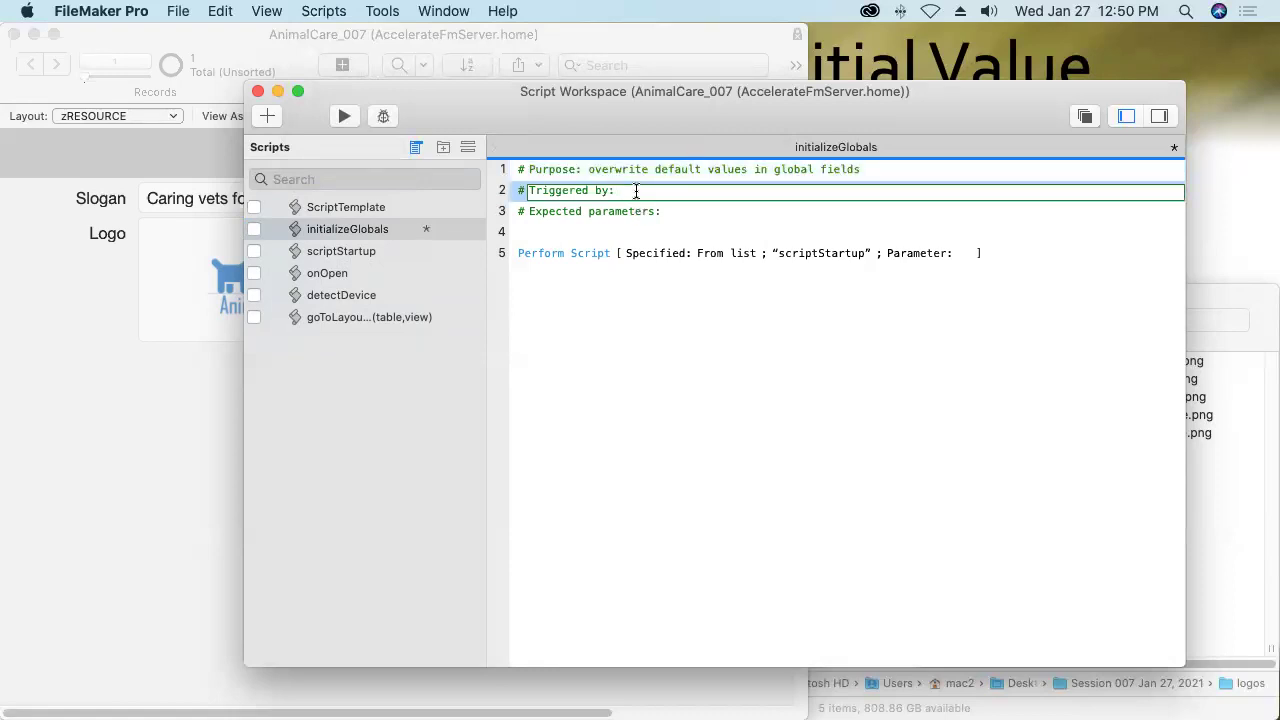
type("onOpen")
key("Return")
left_click(673, 212)
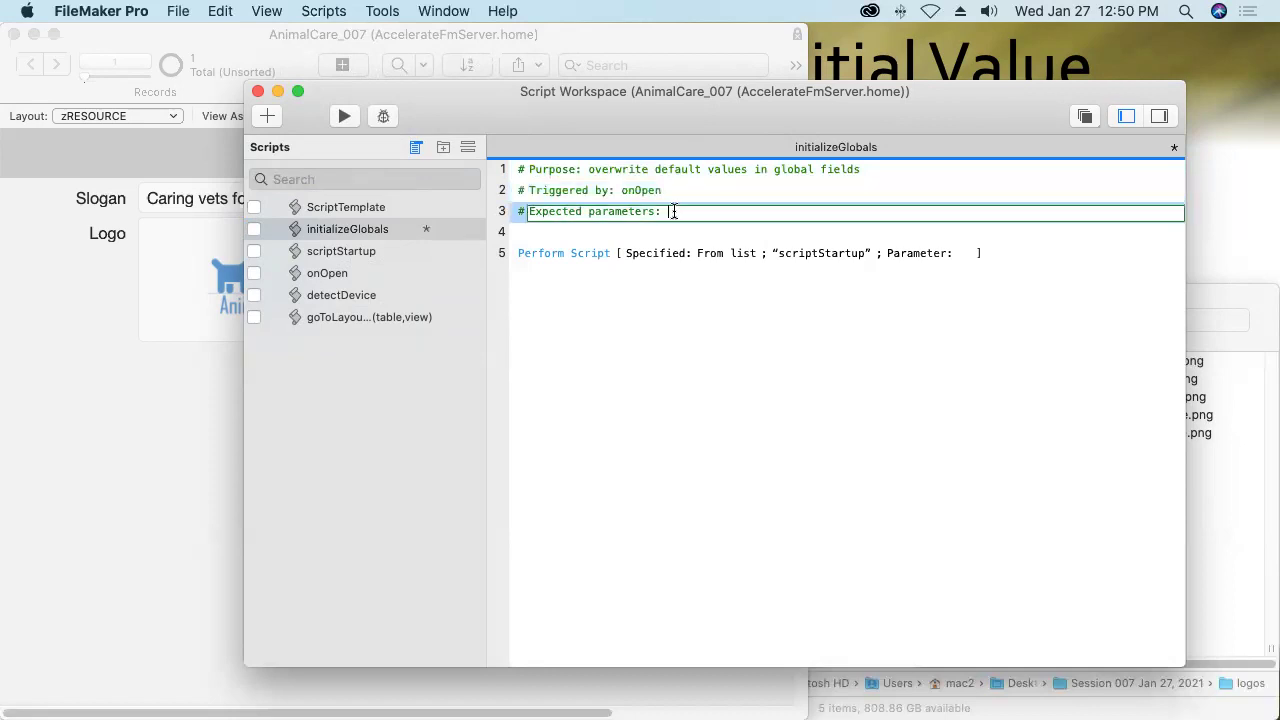
type("none")
key("Return")
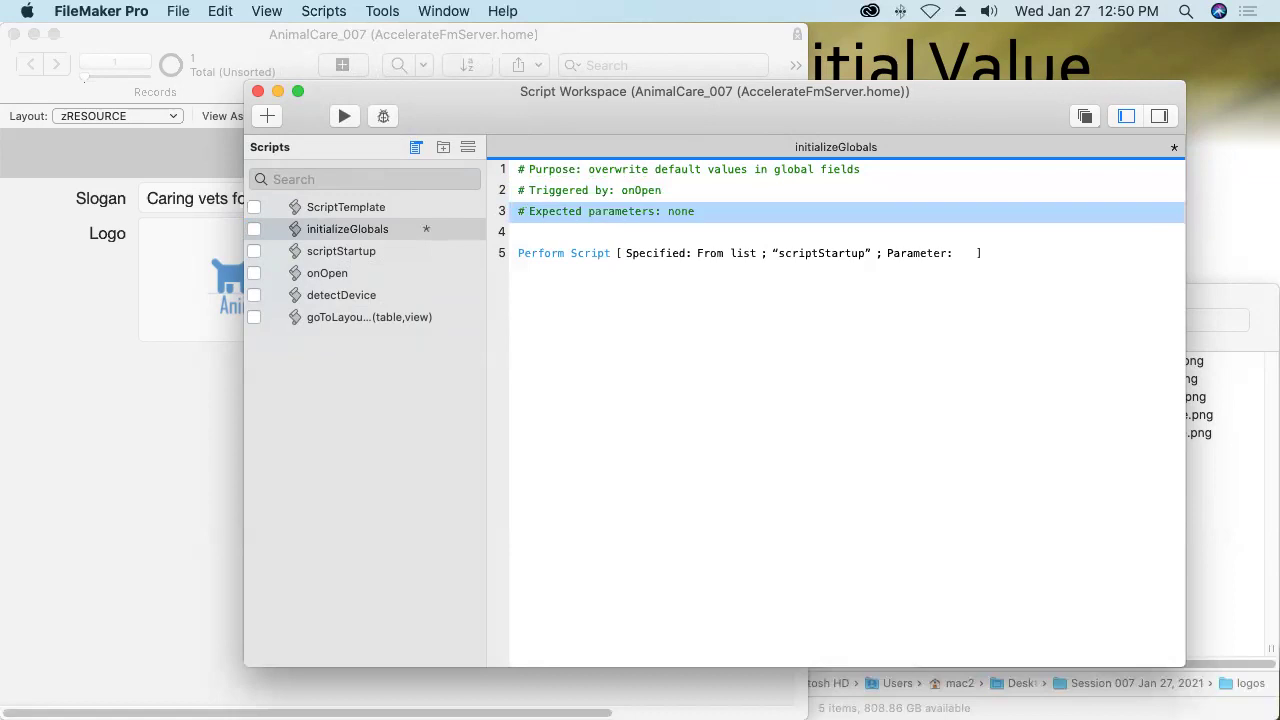
left_click(555, 258)
Add a Go to Layout step after Perform Script that targets the zRESOURCE layout.
left_click(574, 290)
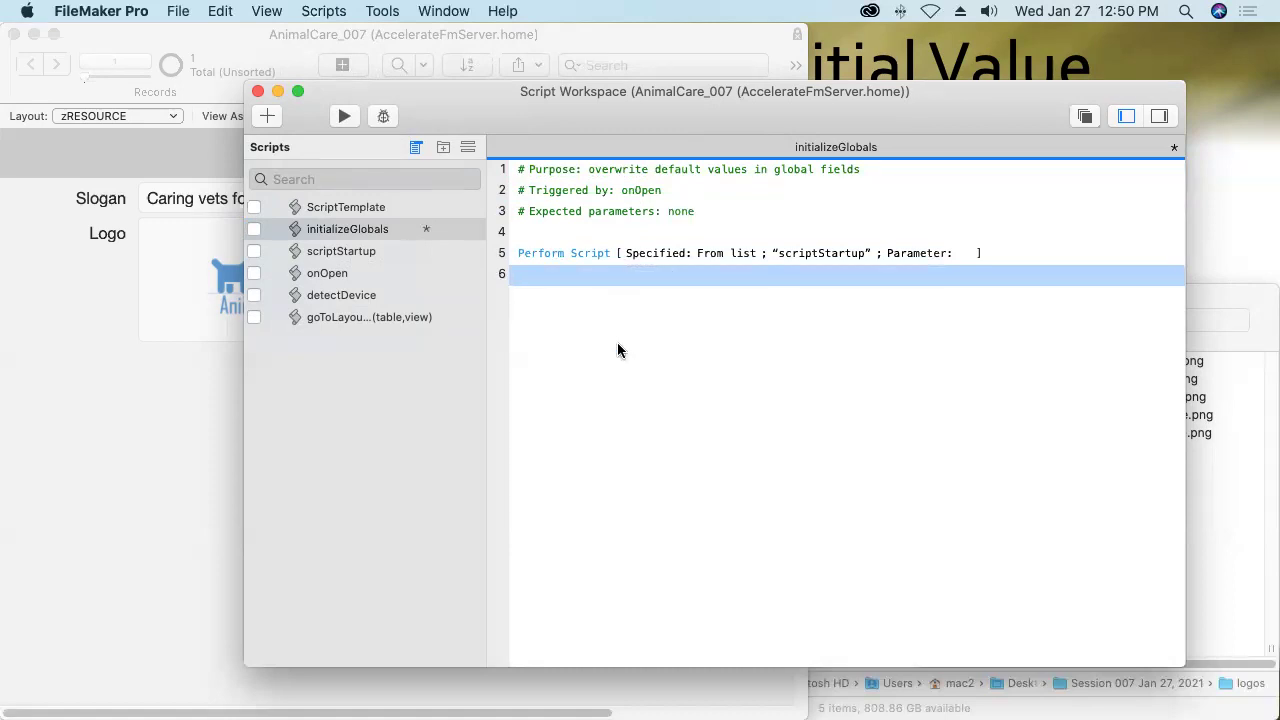
type("gtl")
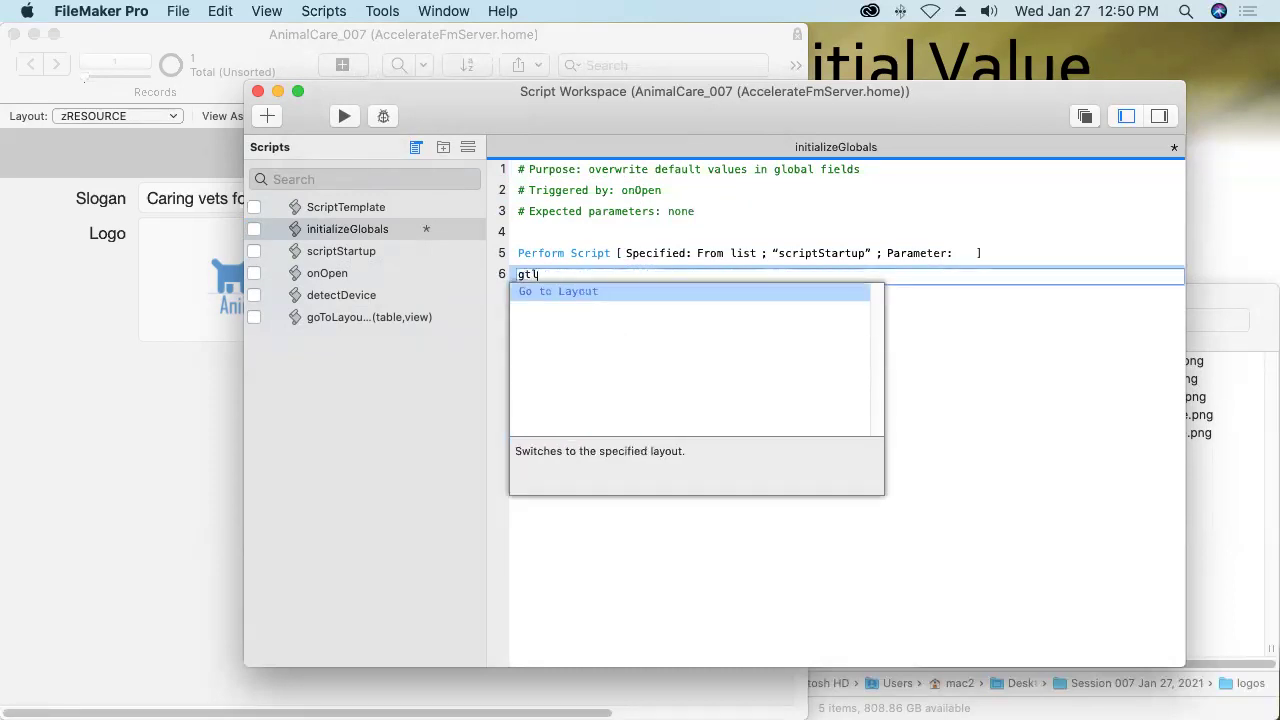
key("Return")
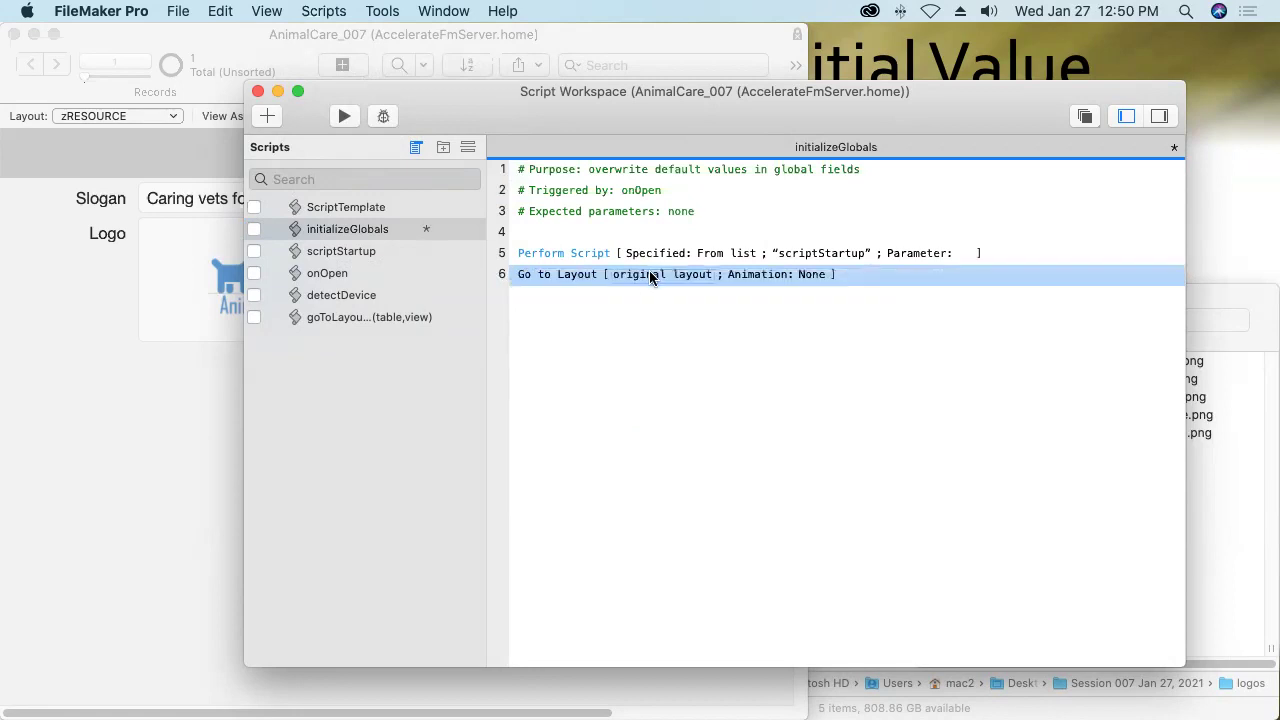
left_click(648, 276)
left_click(645, 305)
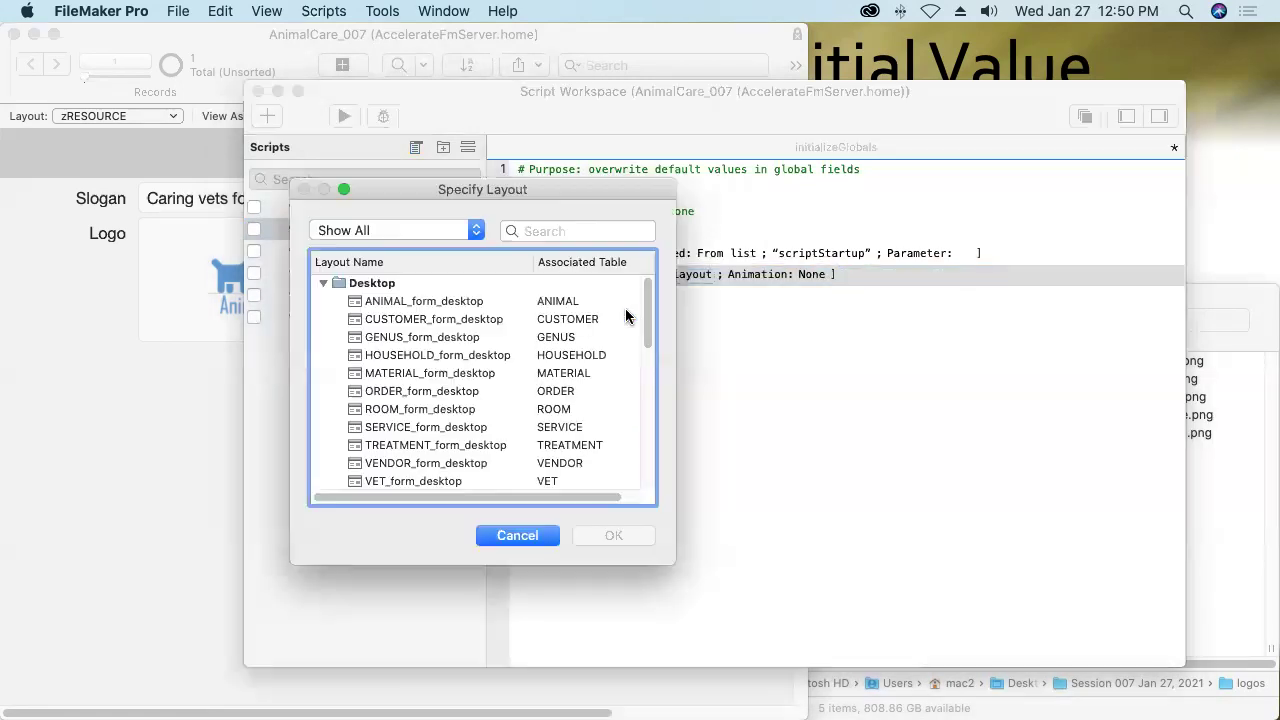
scroll(480, 390, "down", 5)
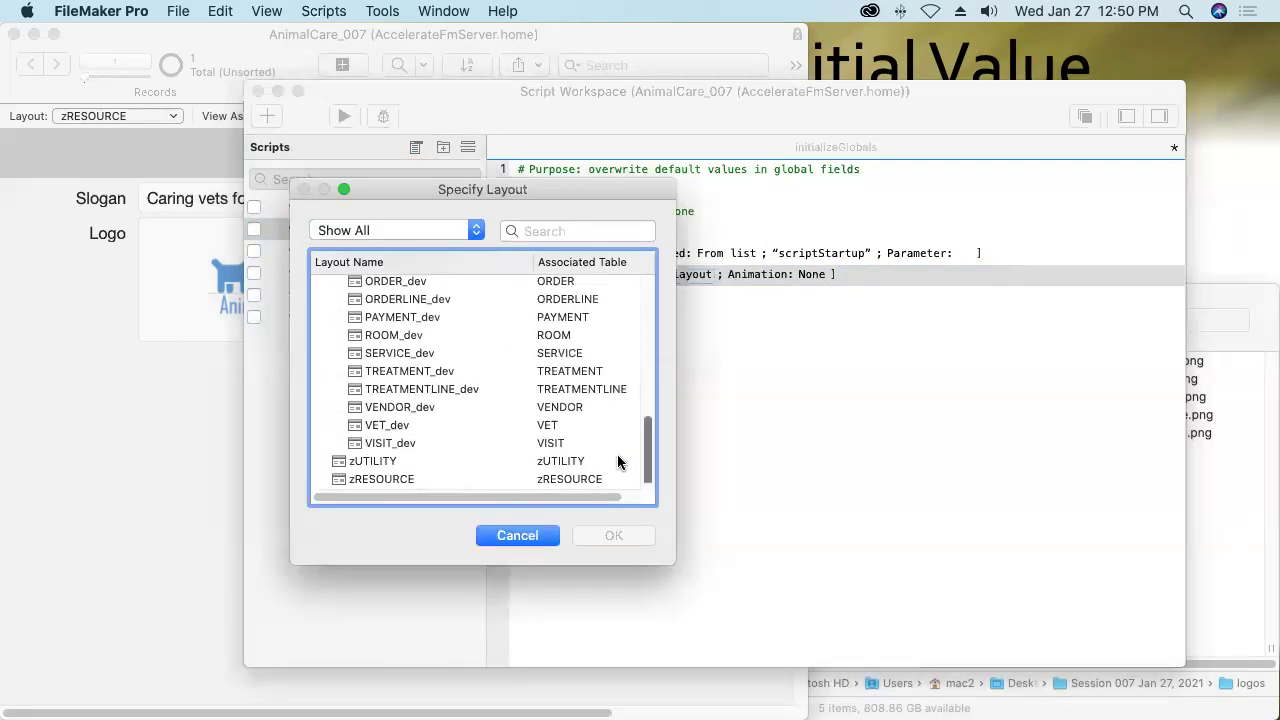
left_click(378, 479)
left_click(590, 538)
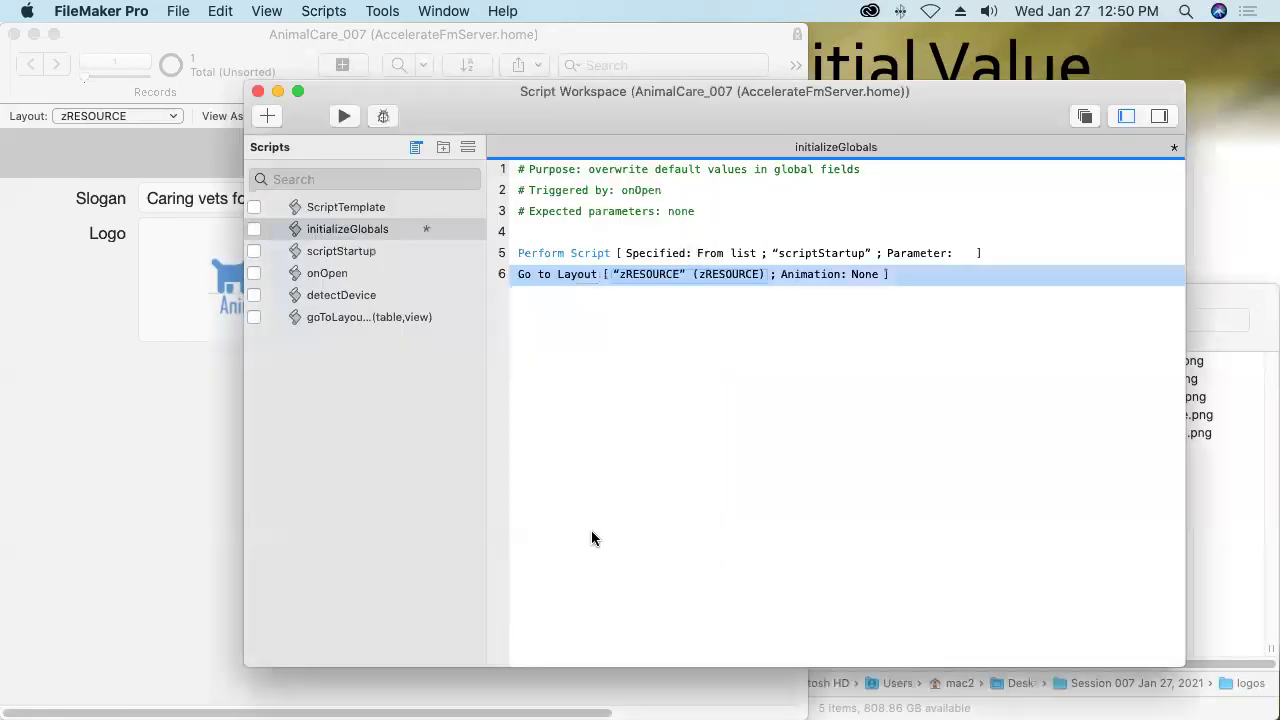
Add a Set Field step setting zUTILITY::g_Slogan to zRESOURCE::Slogan.
key("Return")
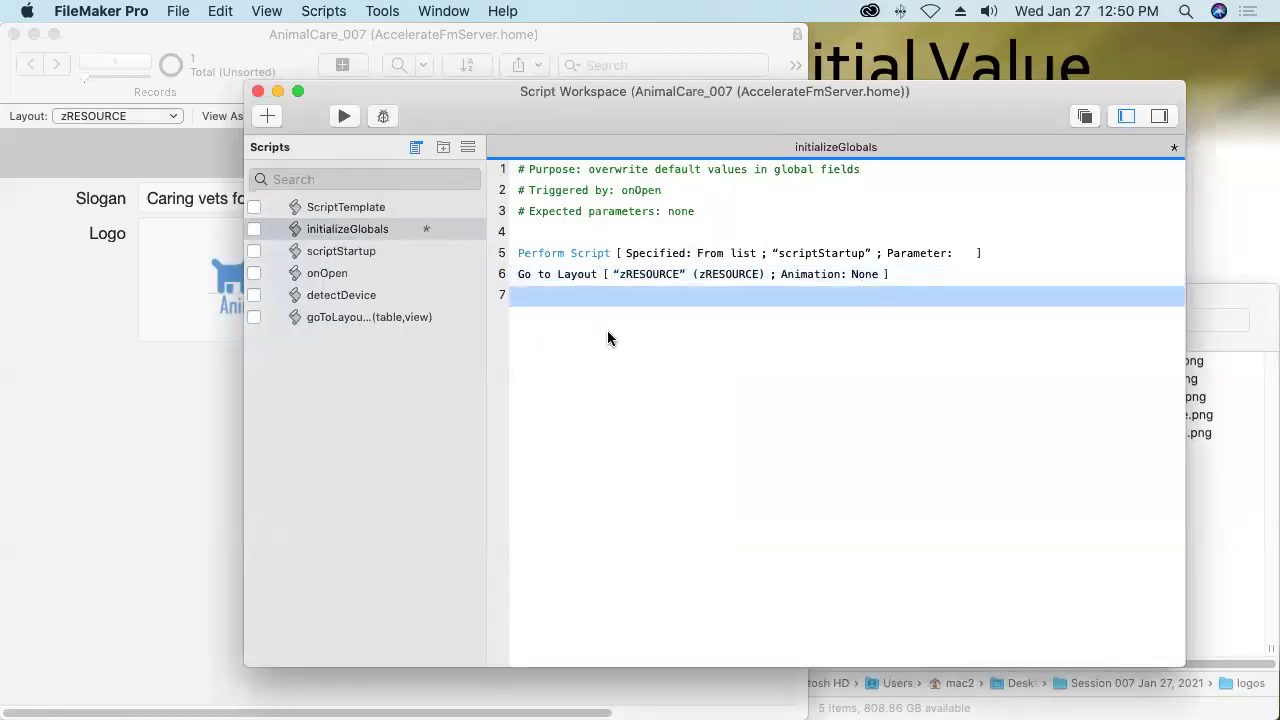
type("sf")
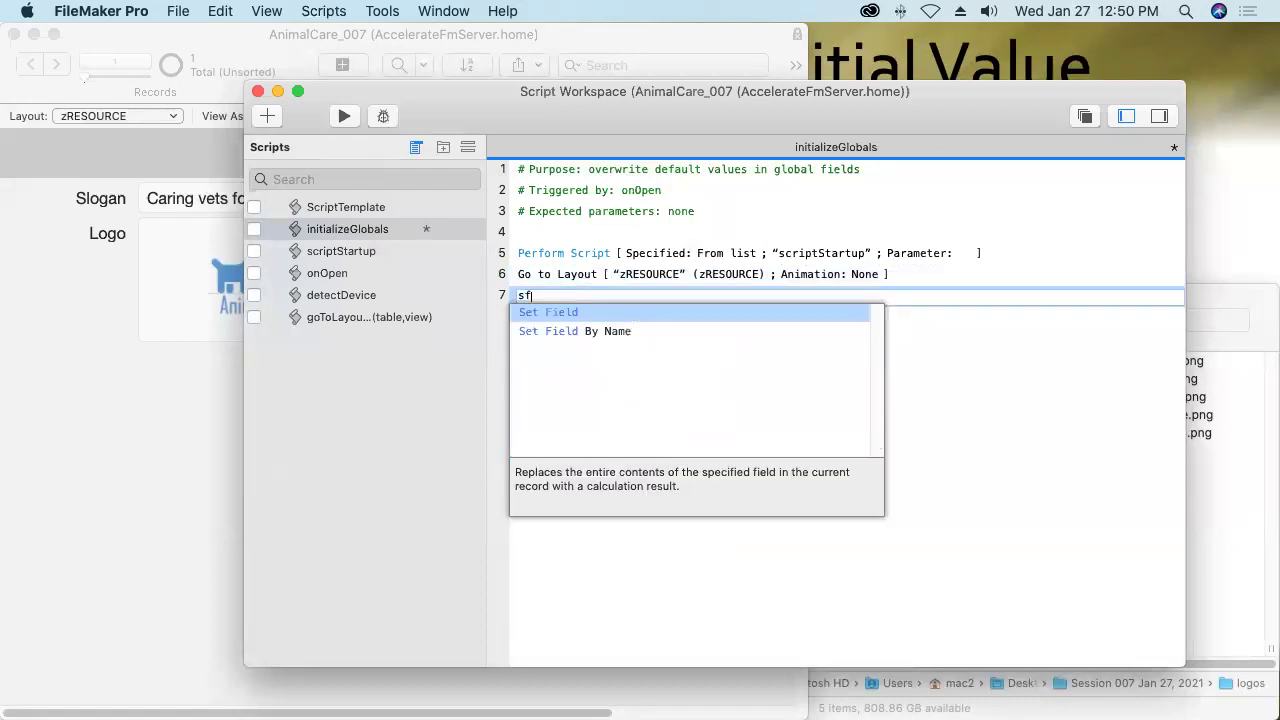
key("Return")
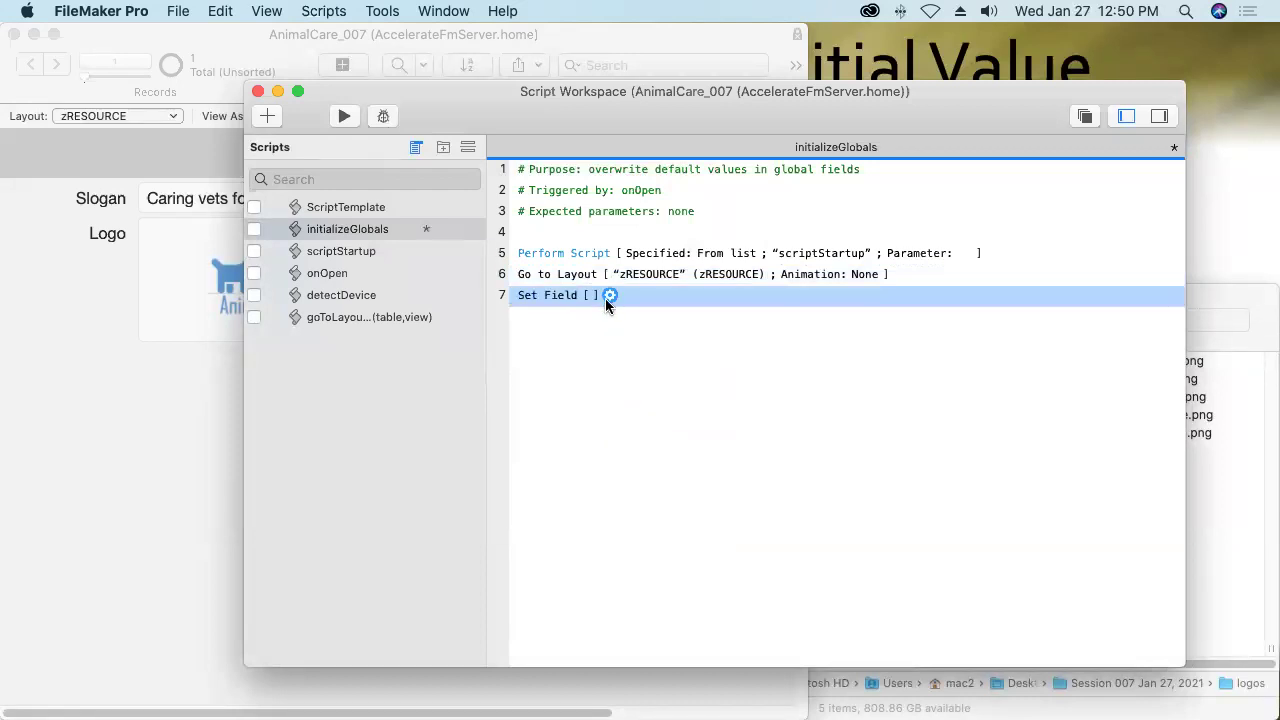
left_click(610, 296)
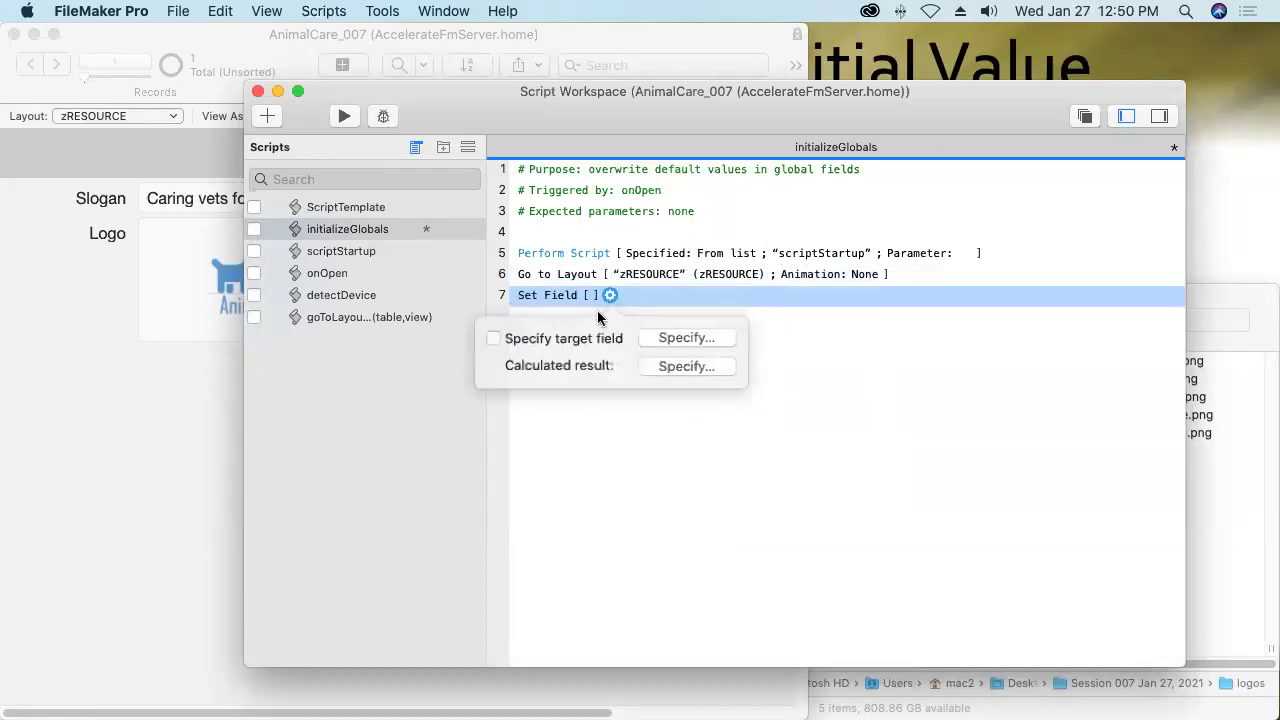
left_click(675, 335)
left_click(489, 300)
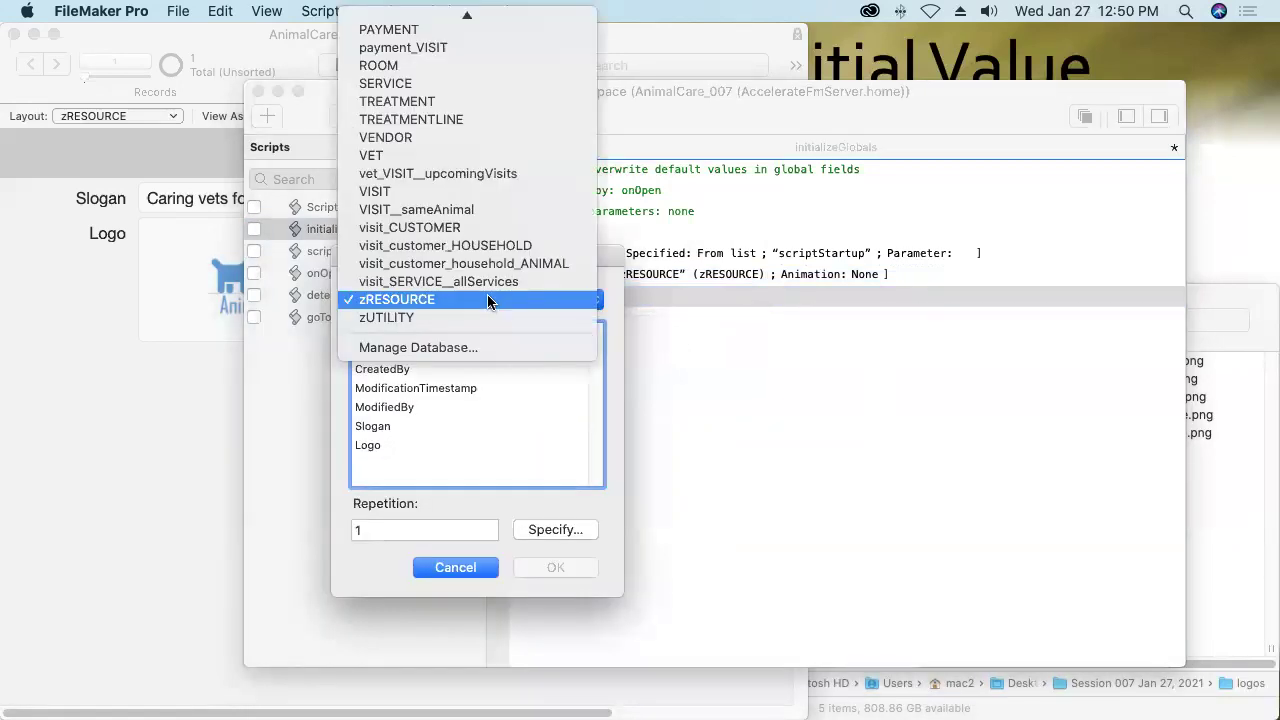
left_click(471, 320)
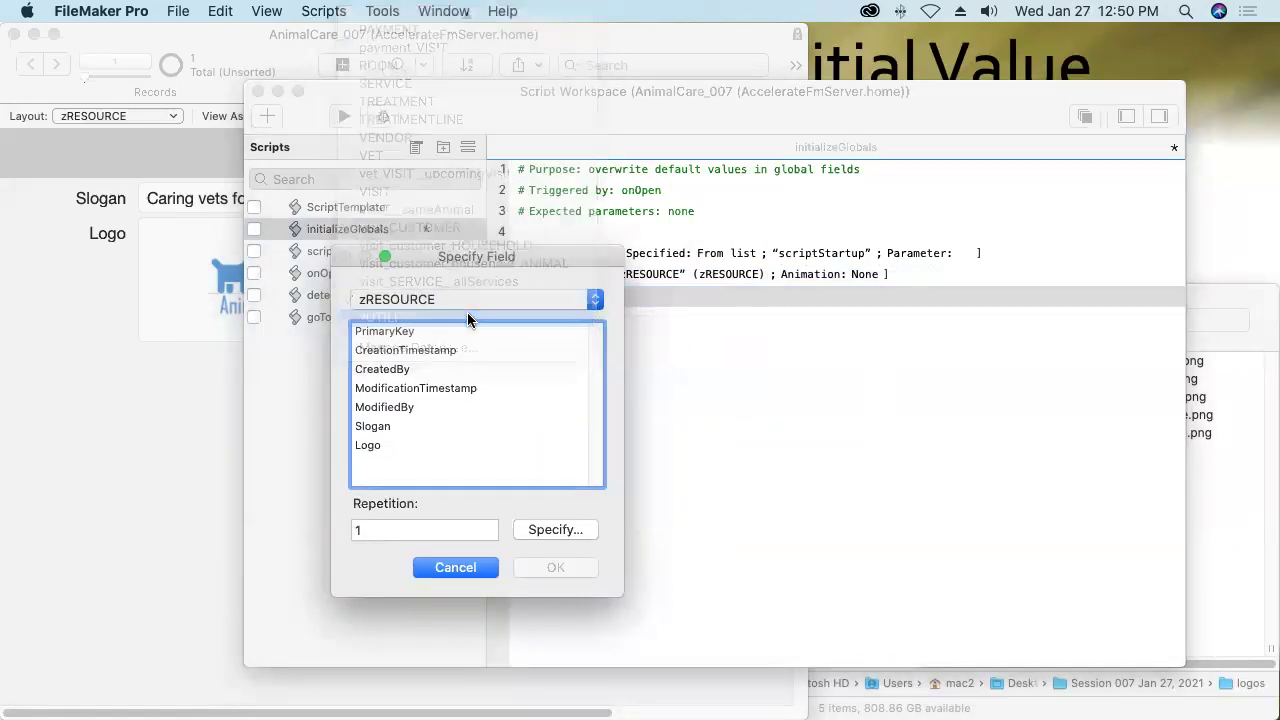
left_click(381, 432)
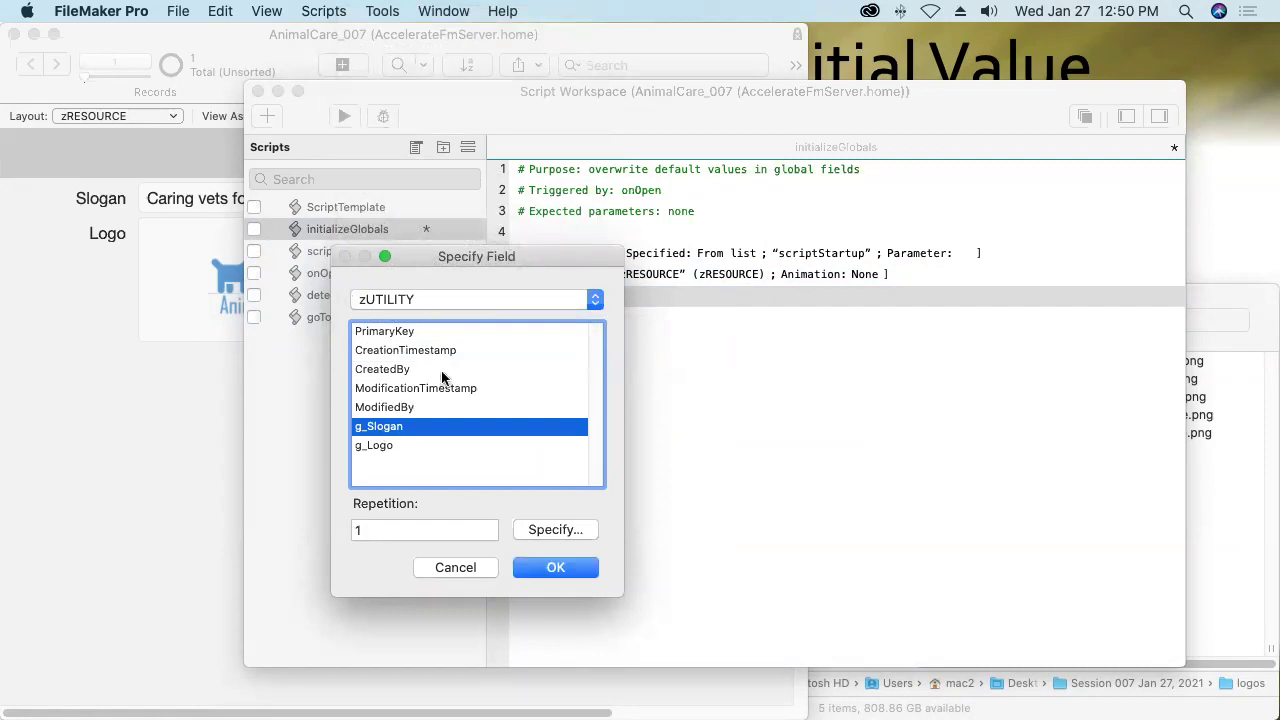
left_click(551, 567)
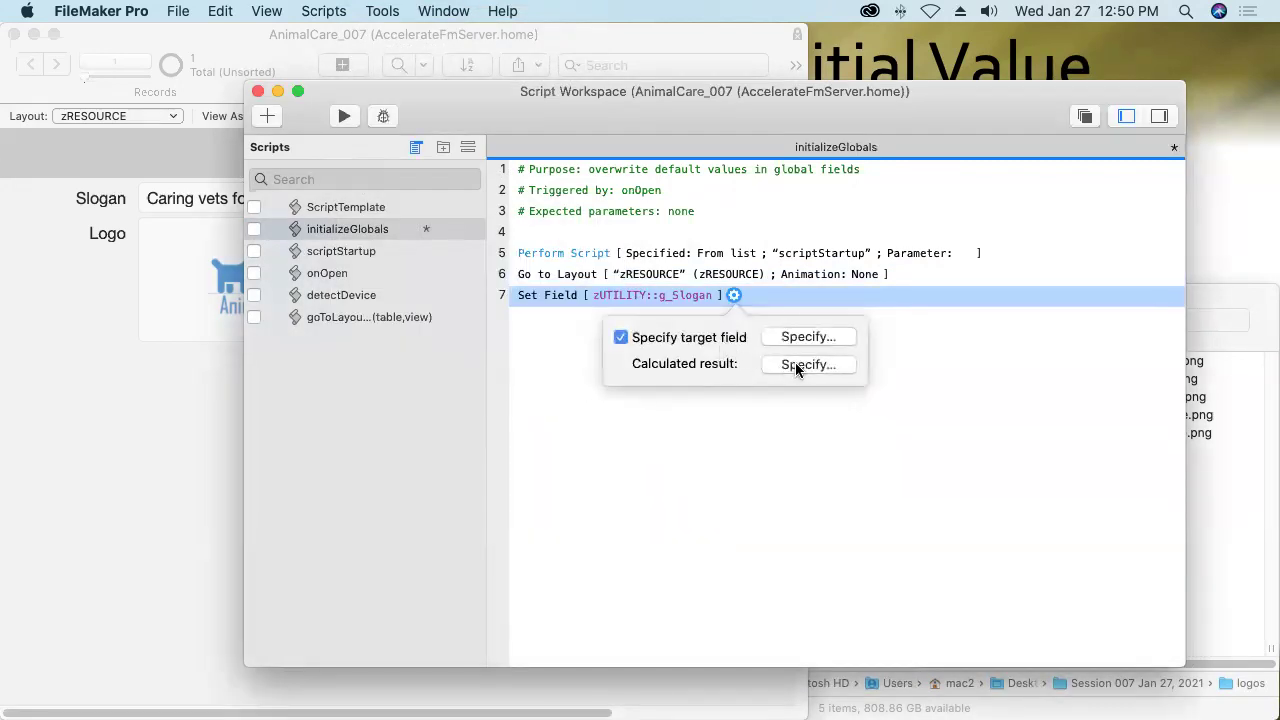
left_click(803, 366)
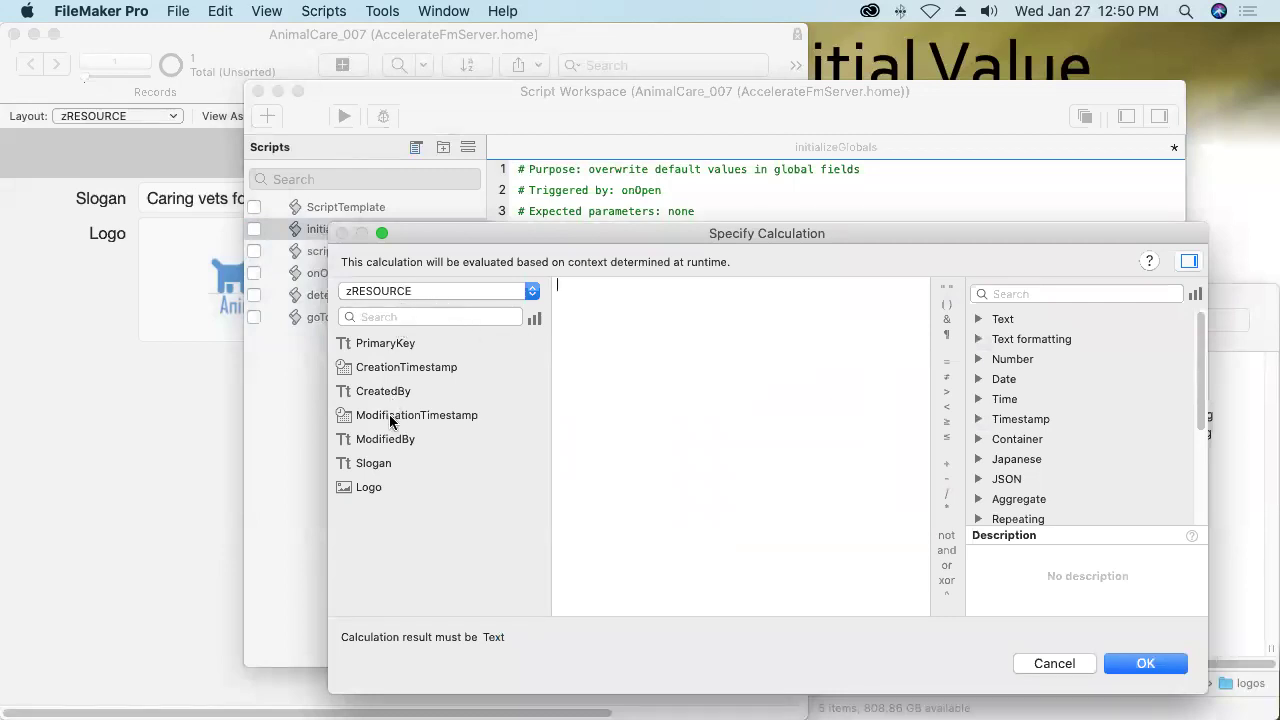
left_click(385, 466)
double_click(385, 466)
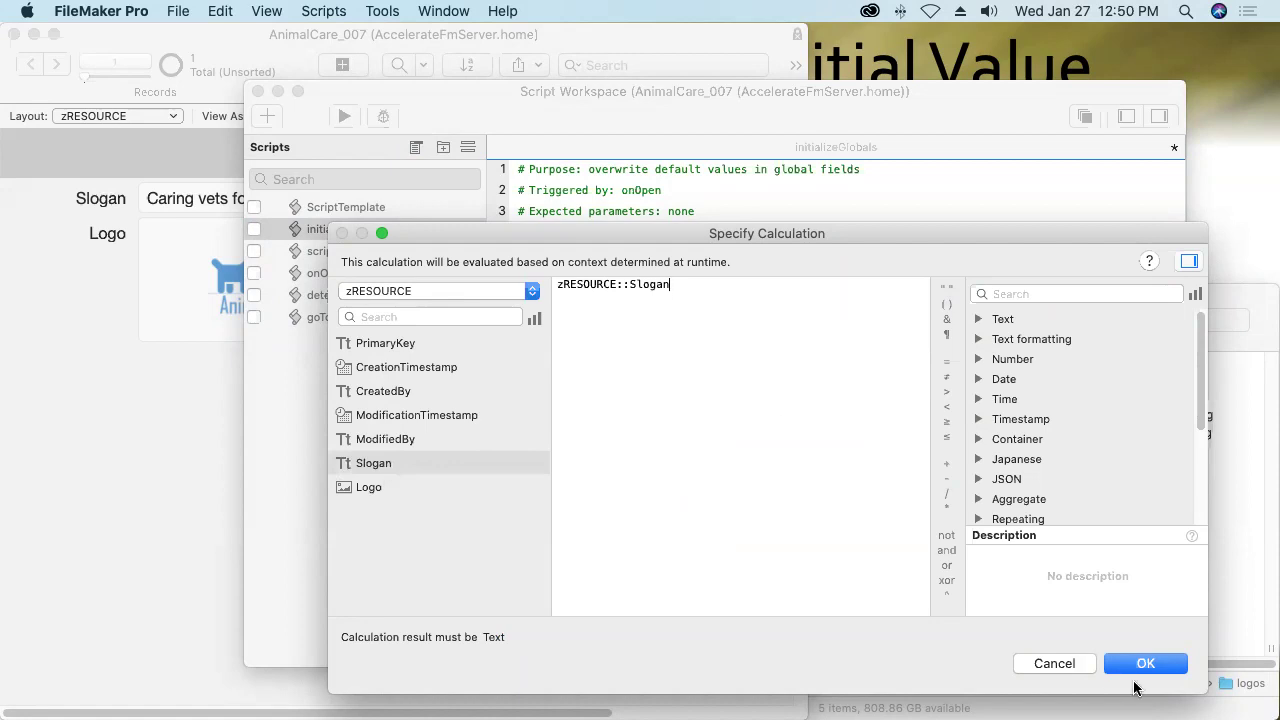
left_click(1143, 663)
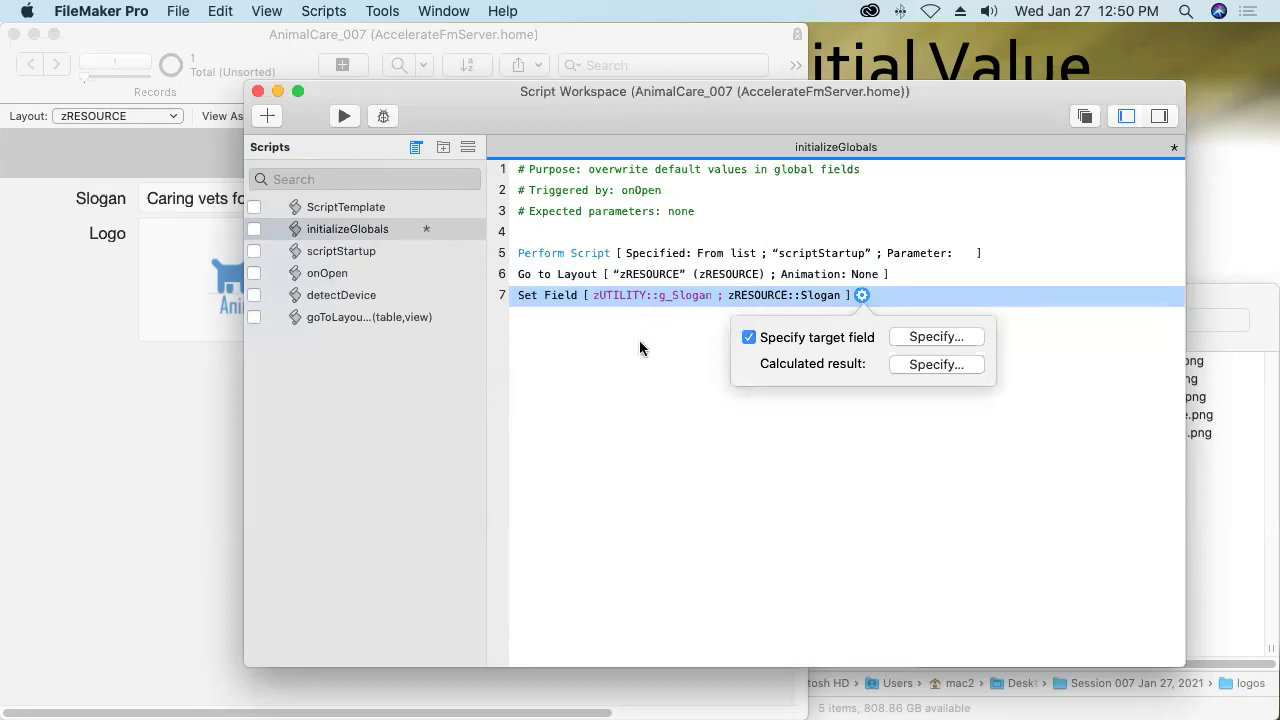
left_click(551, 296)
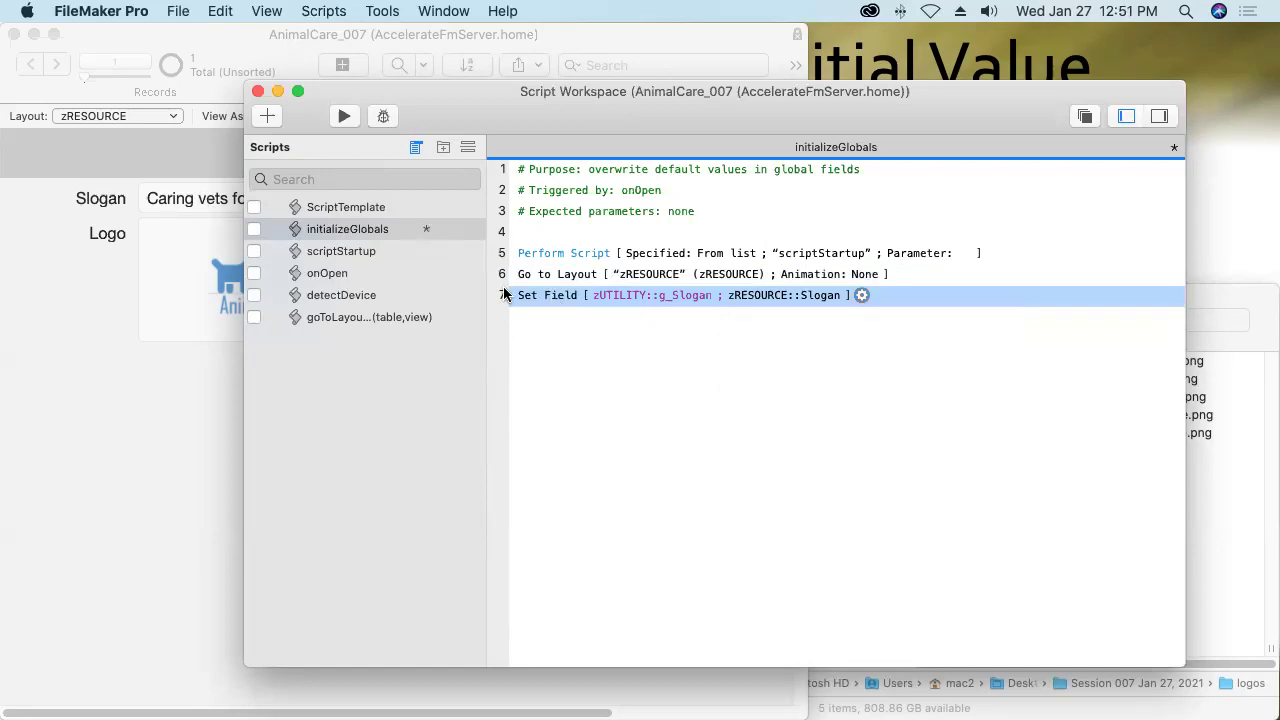
Duplicate the Set Field step and change it to set g_Logo to zRESOURCE::Logo.
left_click(224, 11)
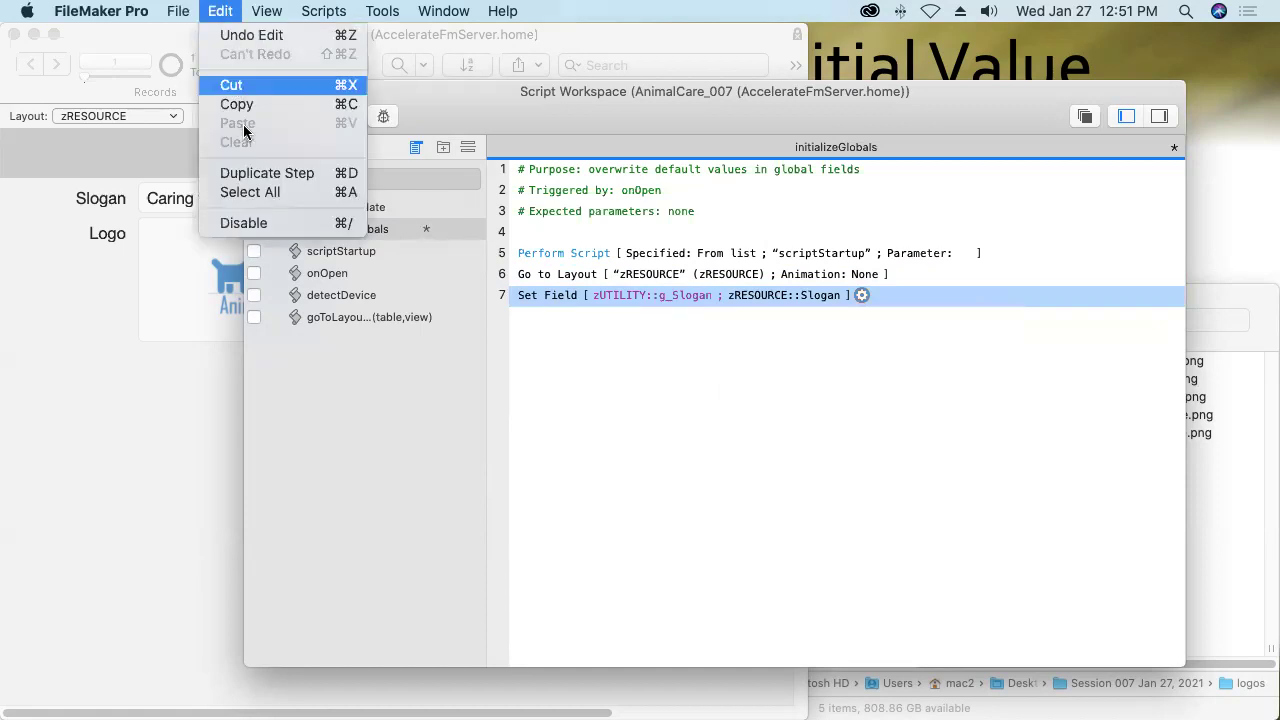
left_click(245, 173)
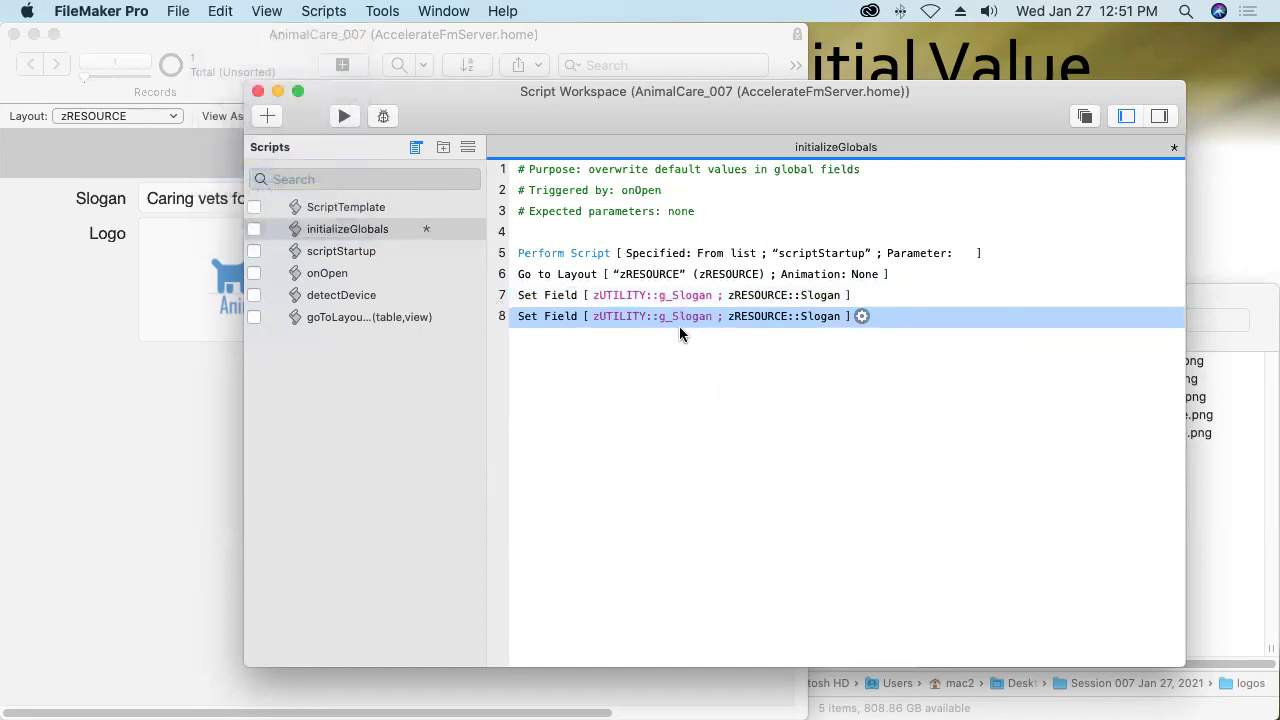
left_click(679, 316)
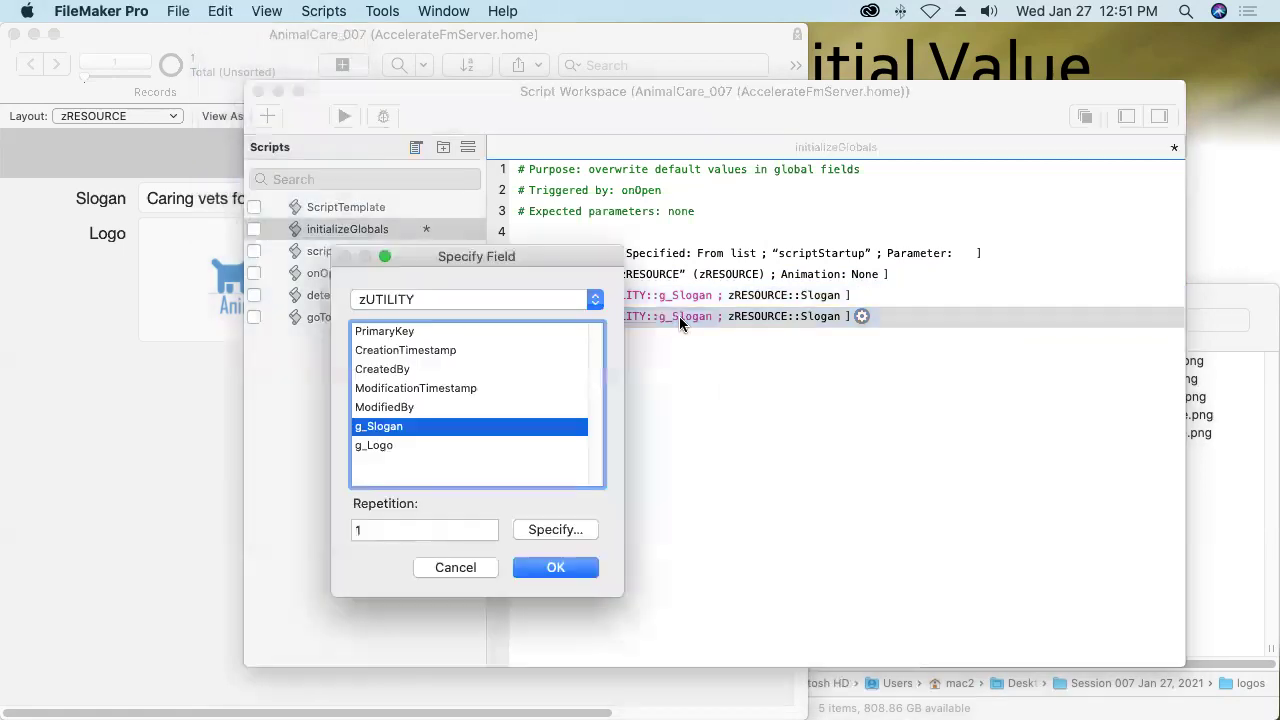
left_click(393, 445)
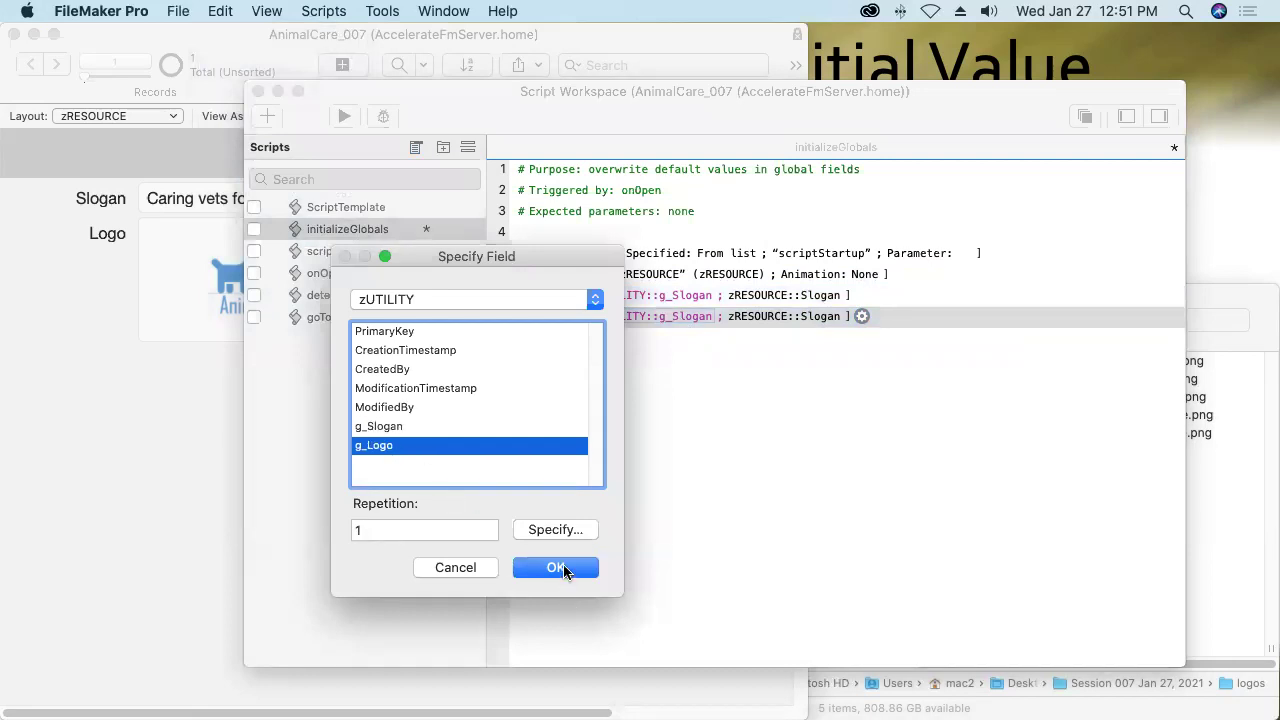
left_click(556, 567)
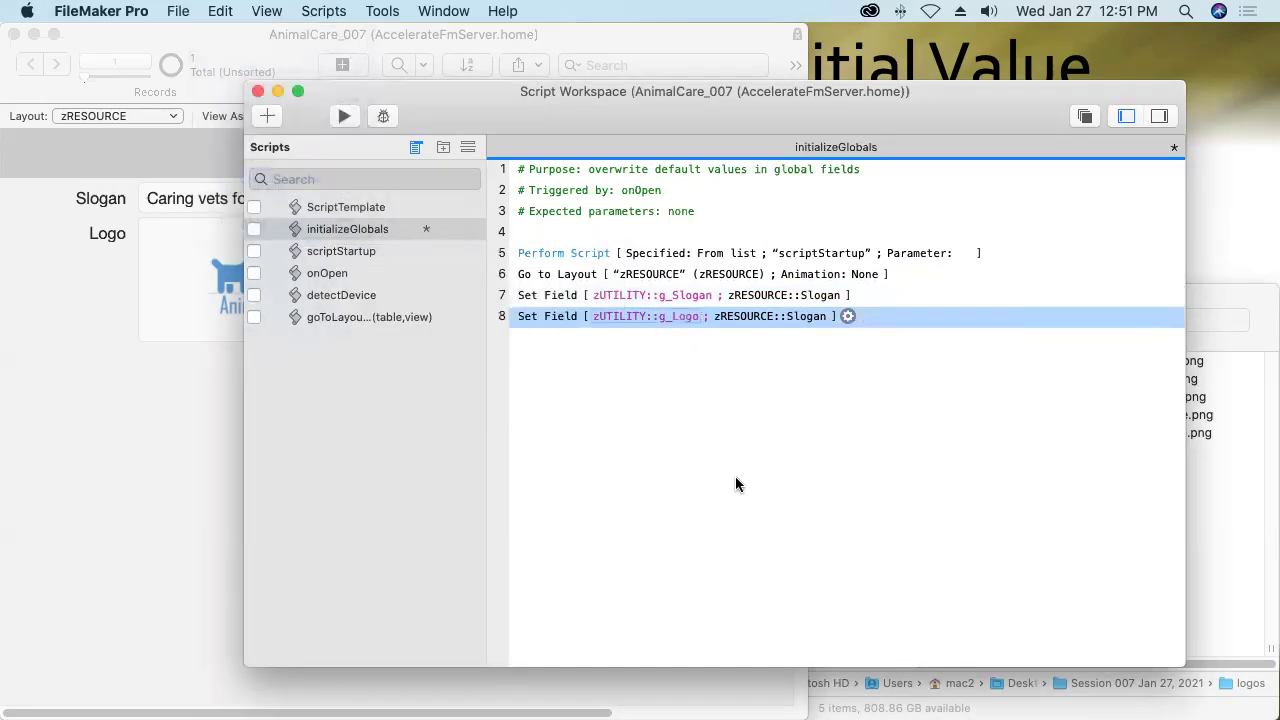
left_click(800, 318)
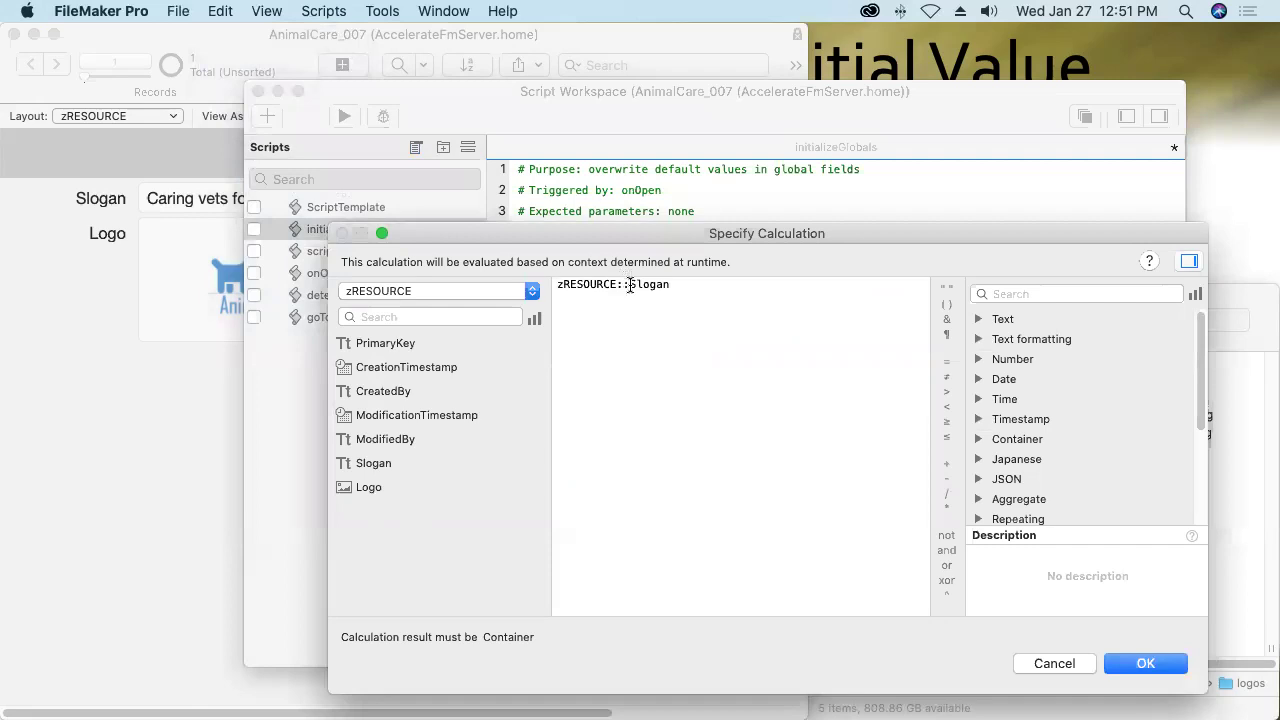
left_click_drag(630, 286, 700, 294)
type("l")
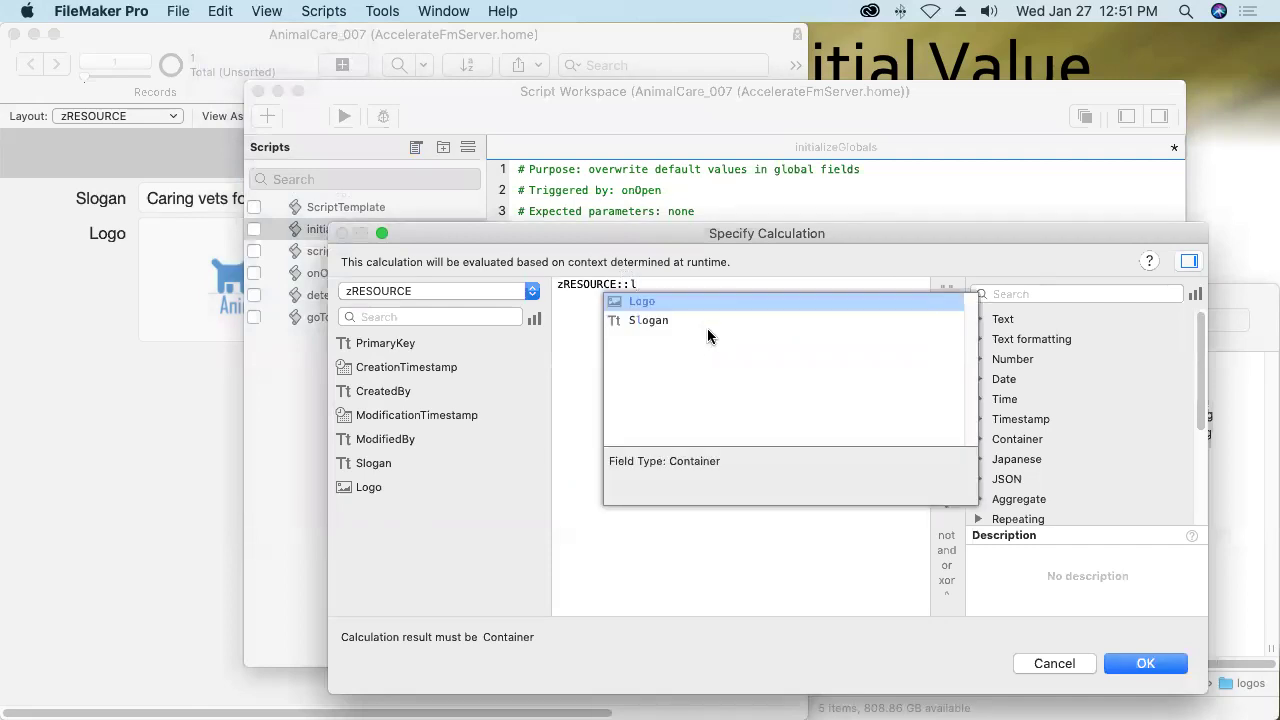
key("Return")
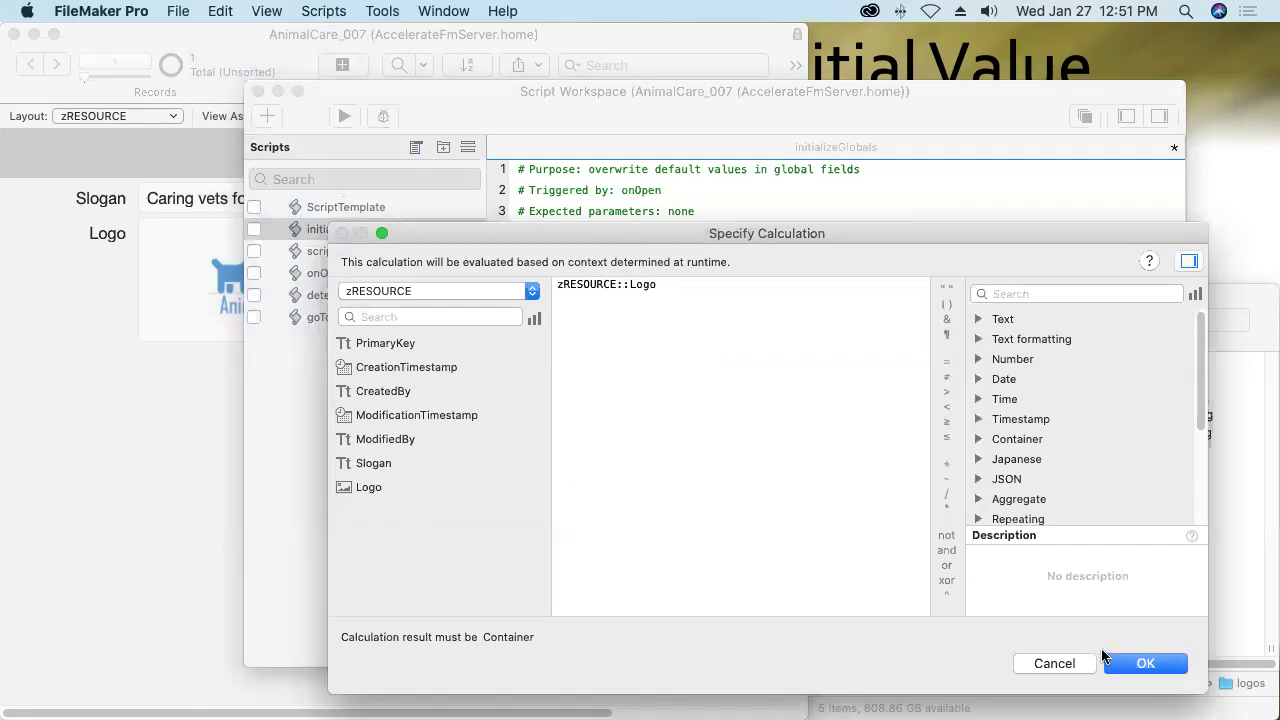
left_click(1125, 665)
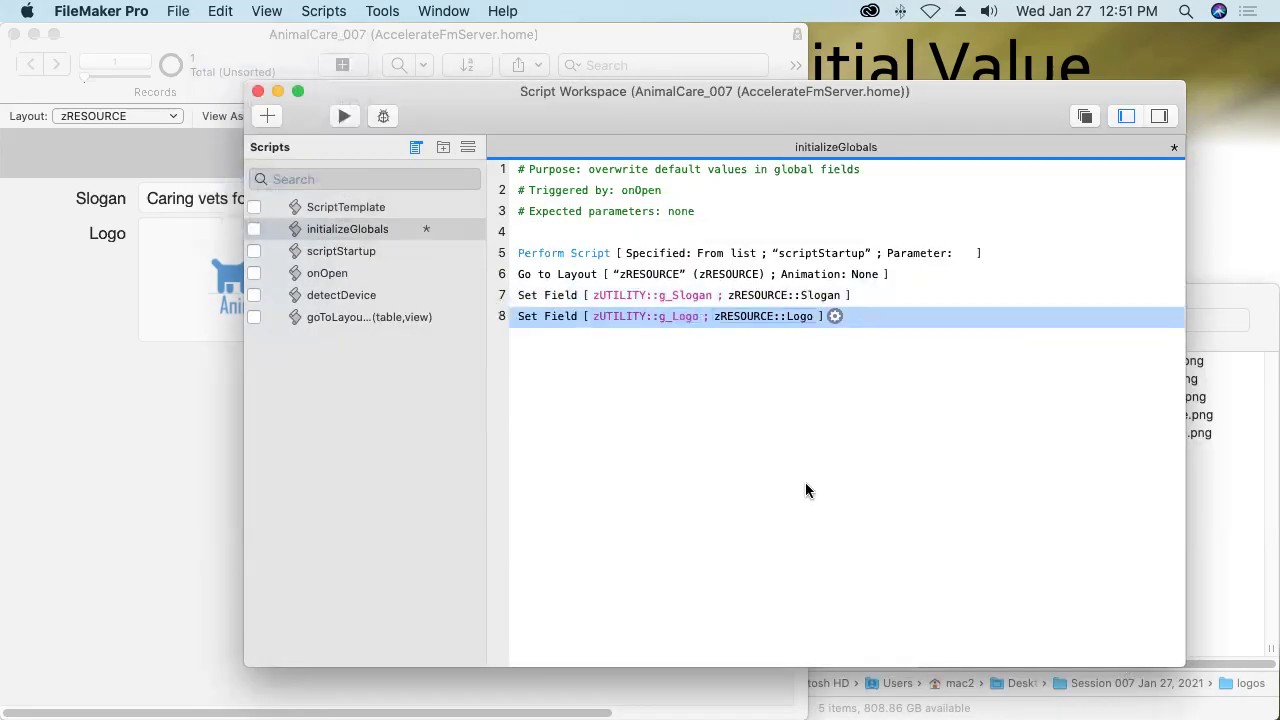
Add a Commit Records/Requests step with the confirmation dialog turned off.
key("Return")
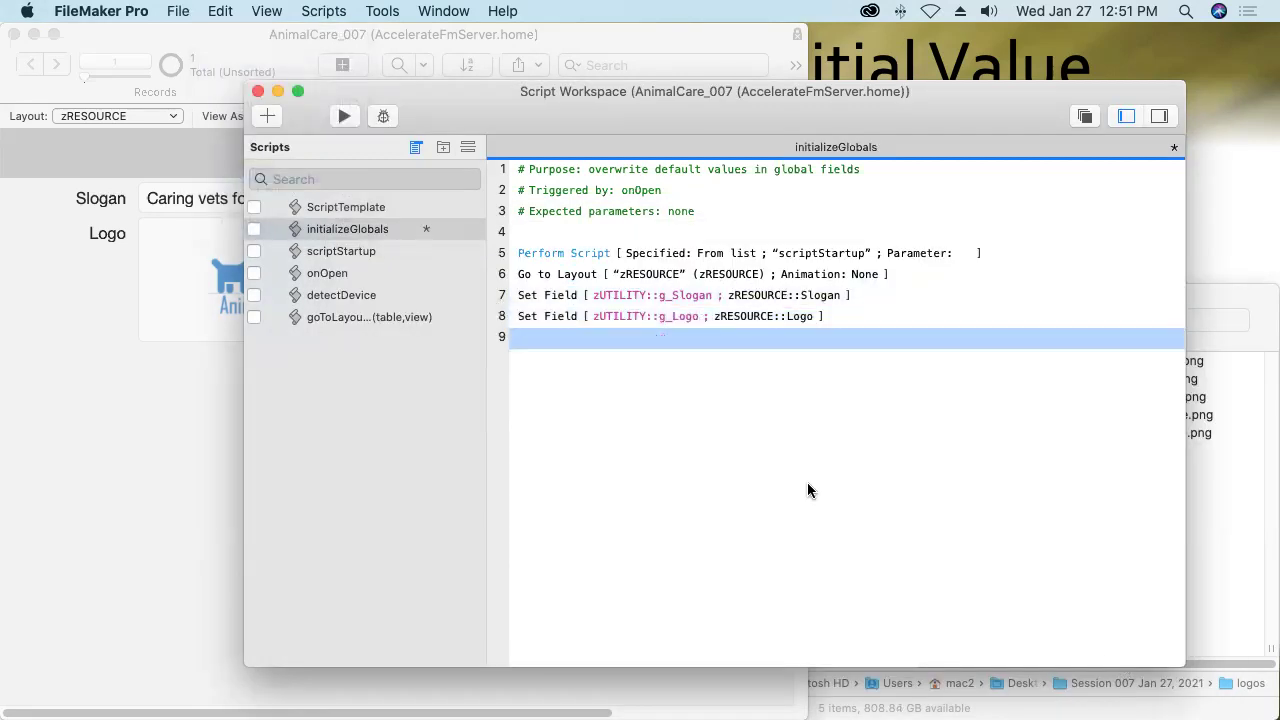
type("cr")
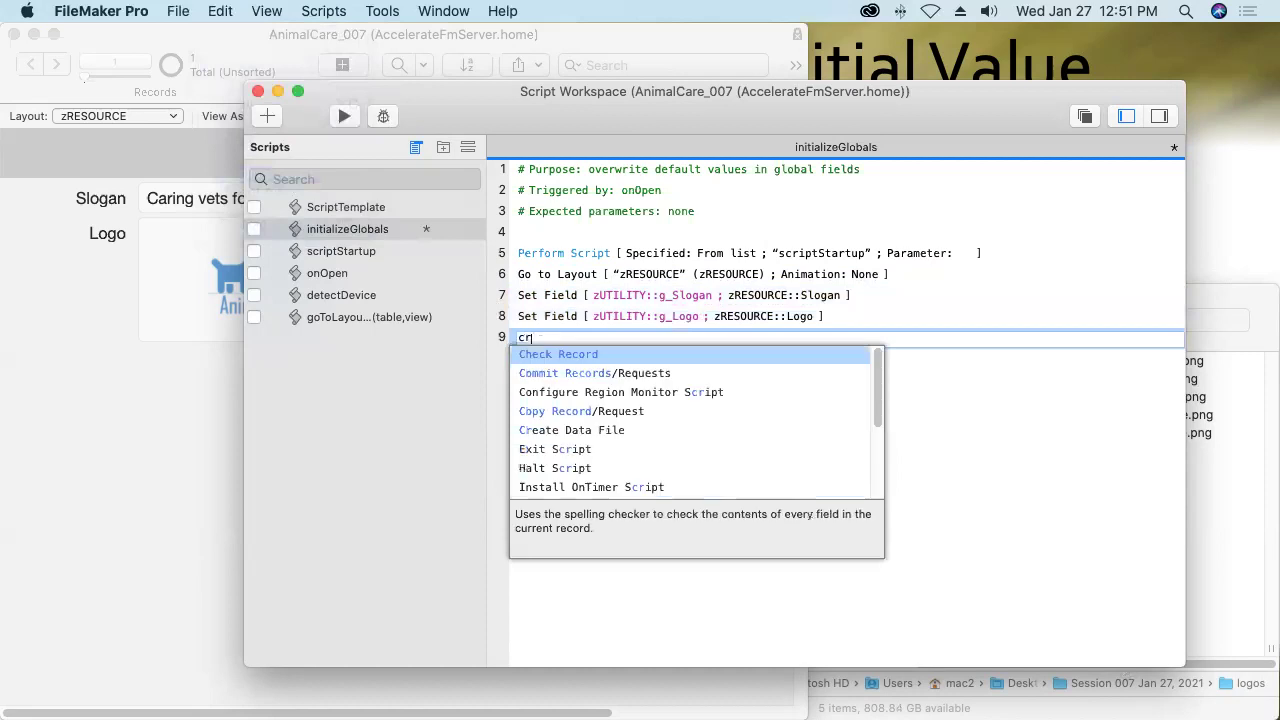
left_click(582, 373)
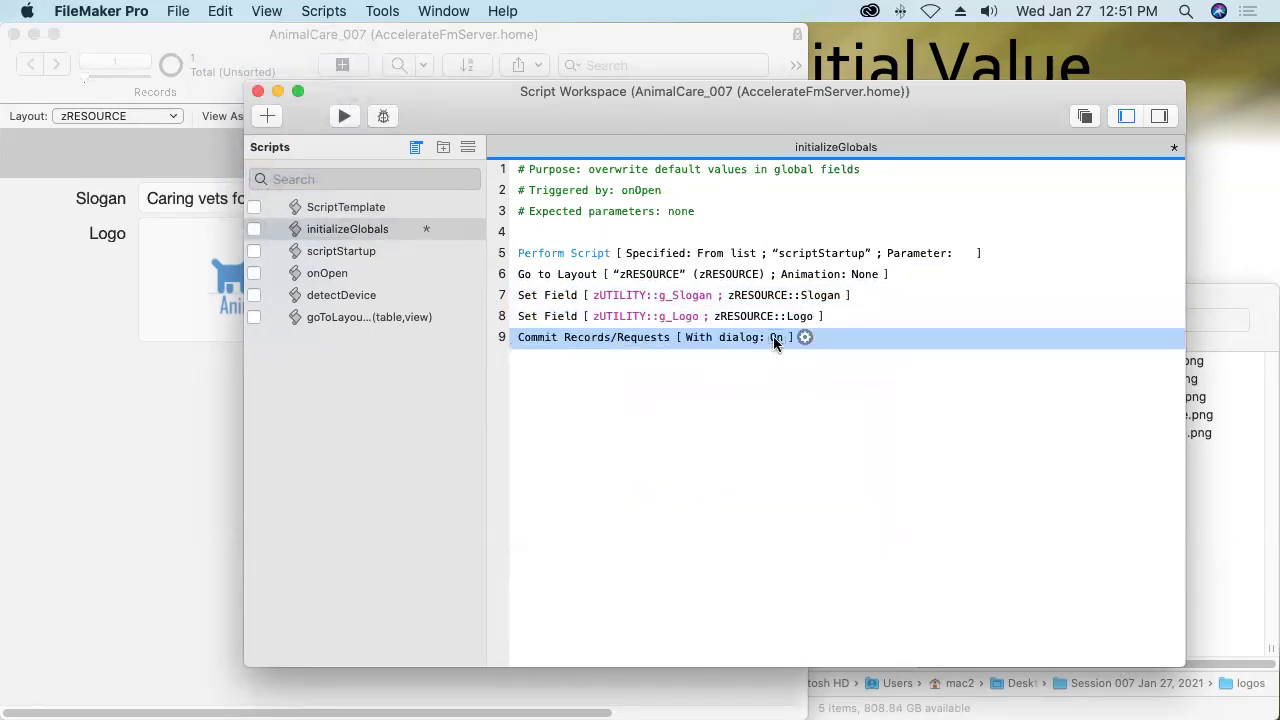
left_click(776, 338)
left_click(695, 372)
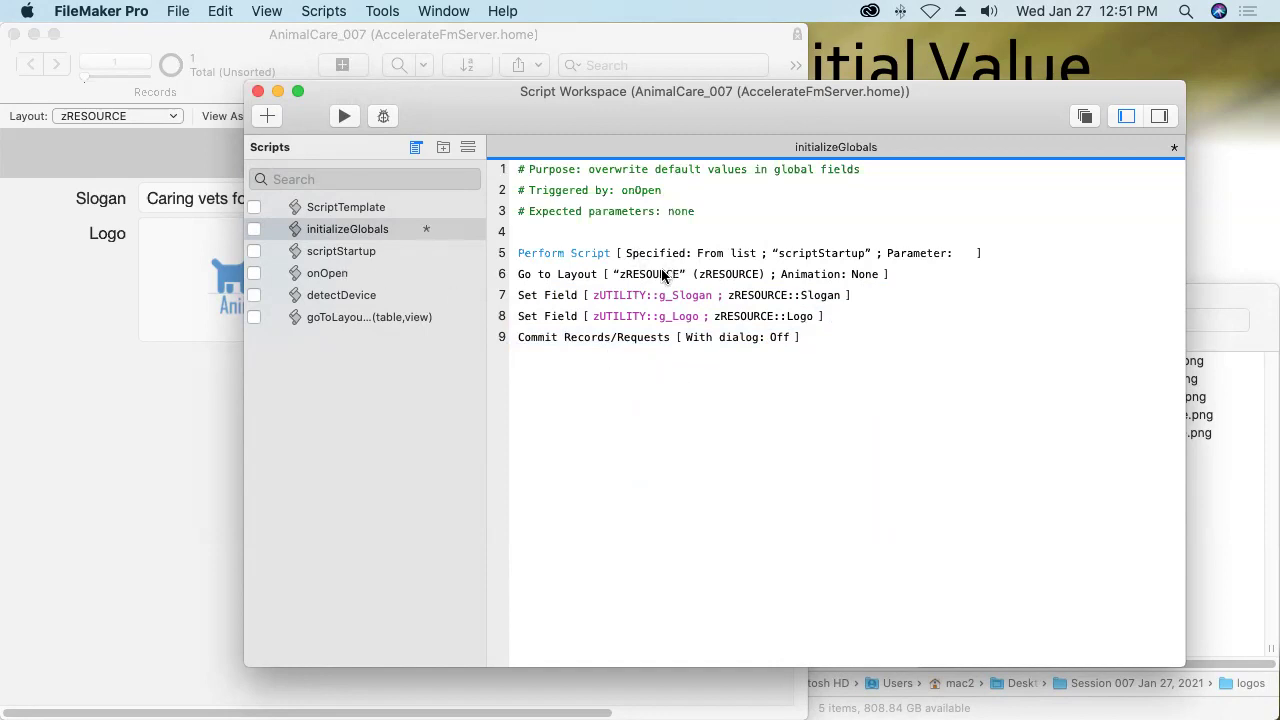
In onOpen, insert a Perform Script step on line 2 that runs initializeGlobals.
left_click(342, 275)
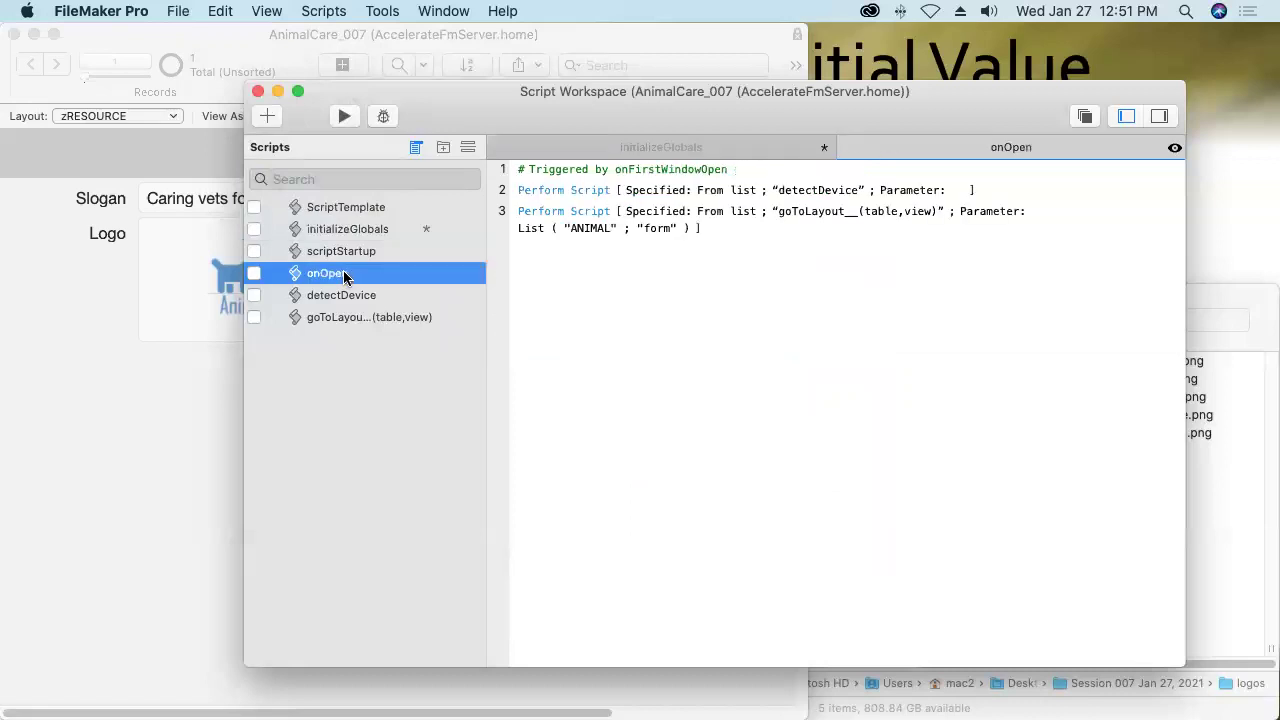
left_click(581, 172)
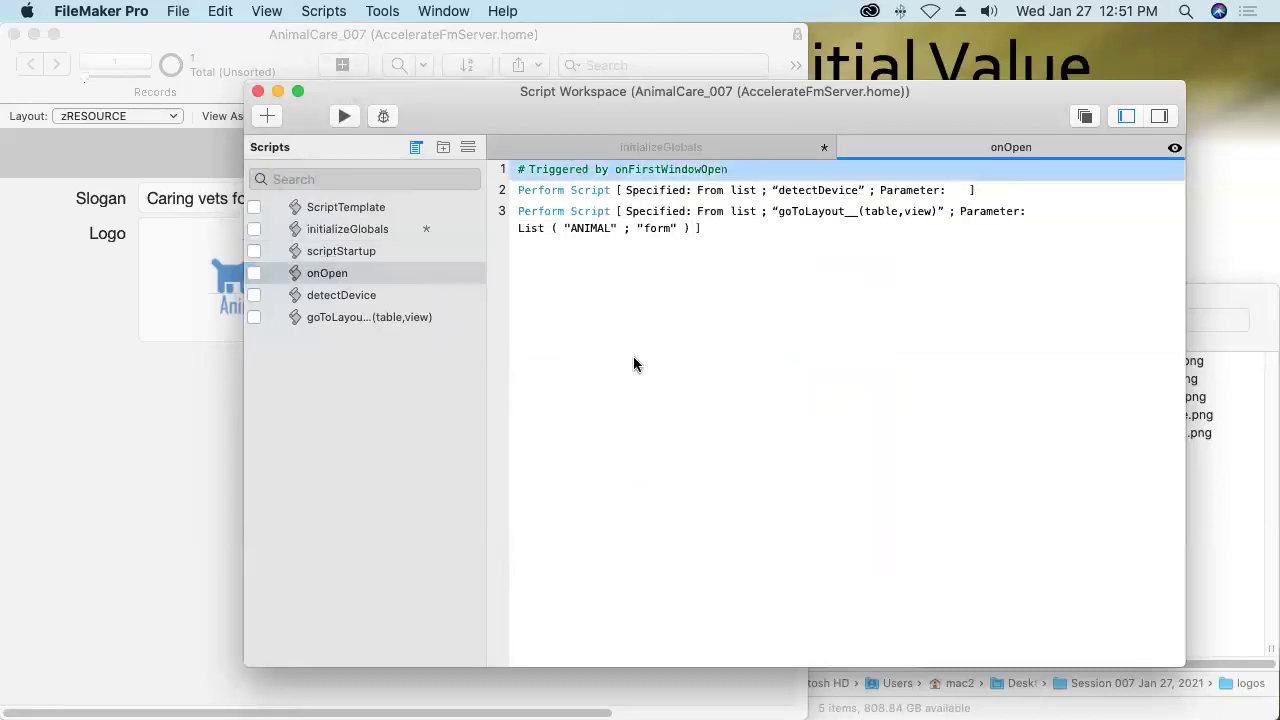
key("Return")
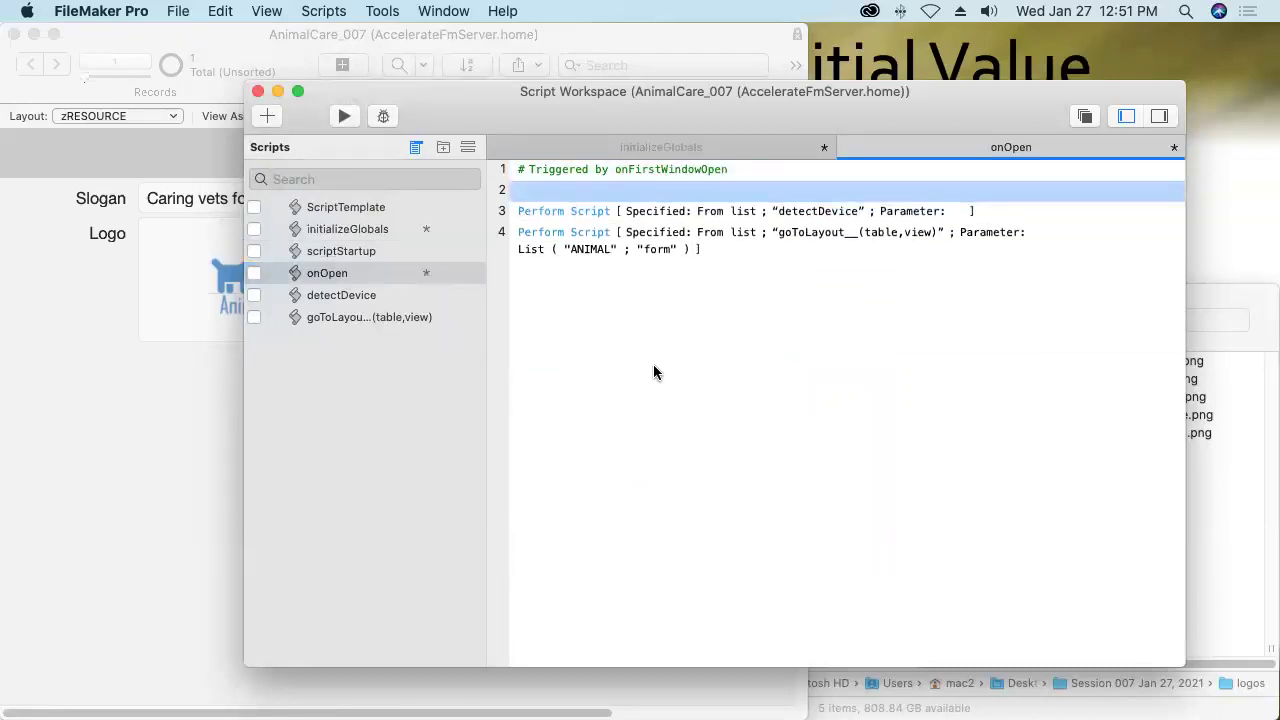
type("ps")
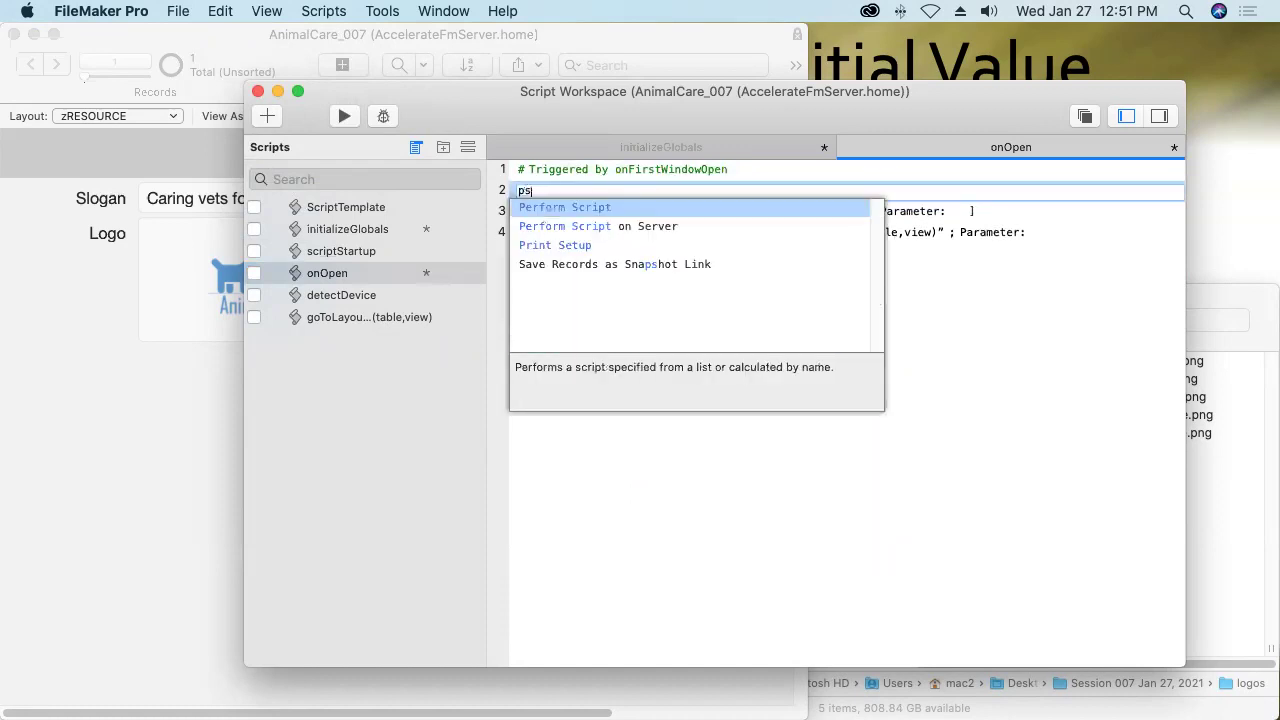
key("Return")
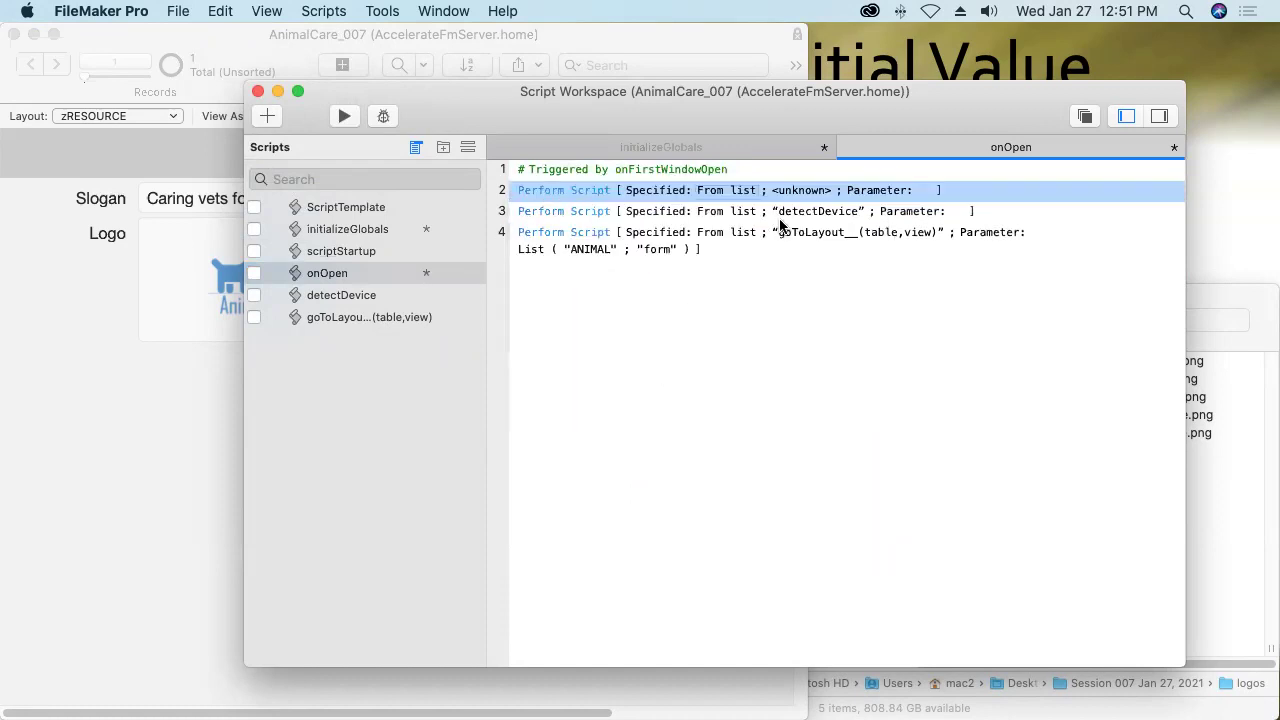
left_click(805, 191)
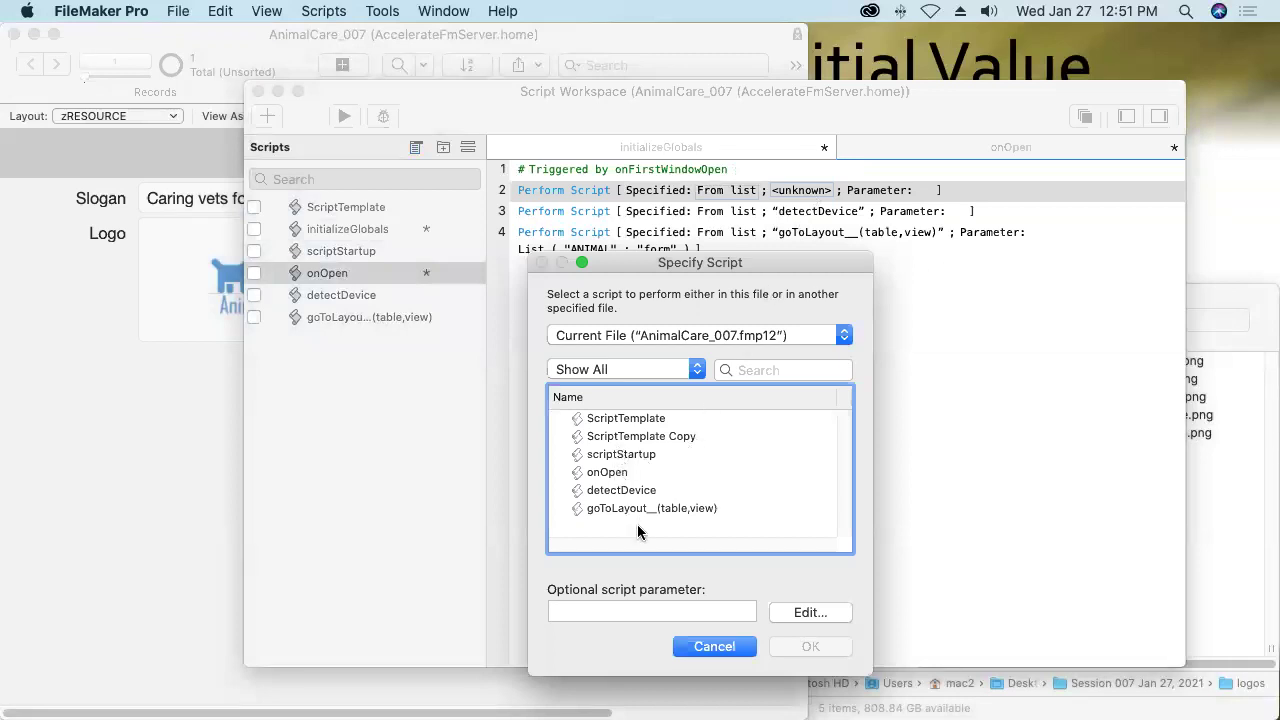
left_click(738, 649)
left_click(641, 437)
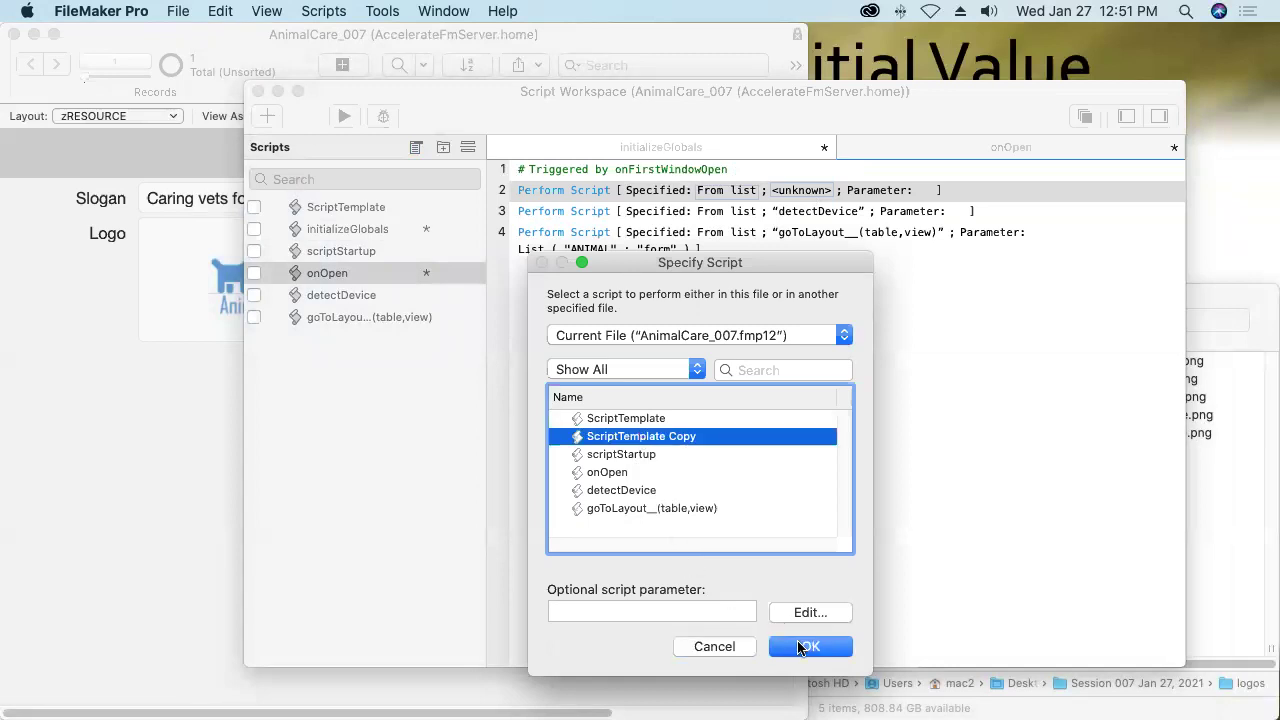
left_click(806, 647)
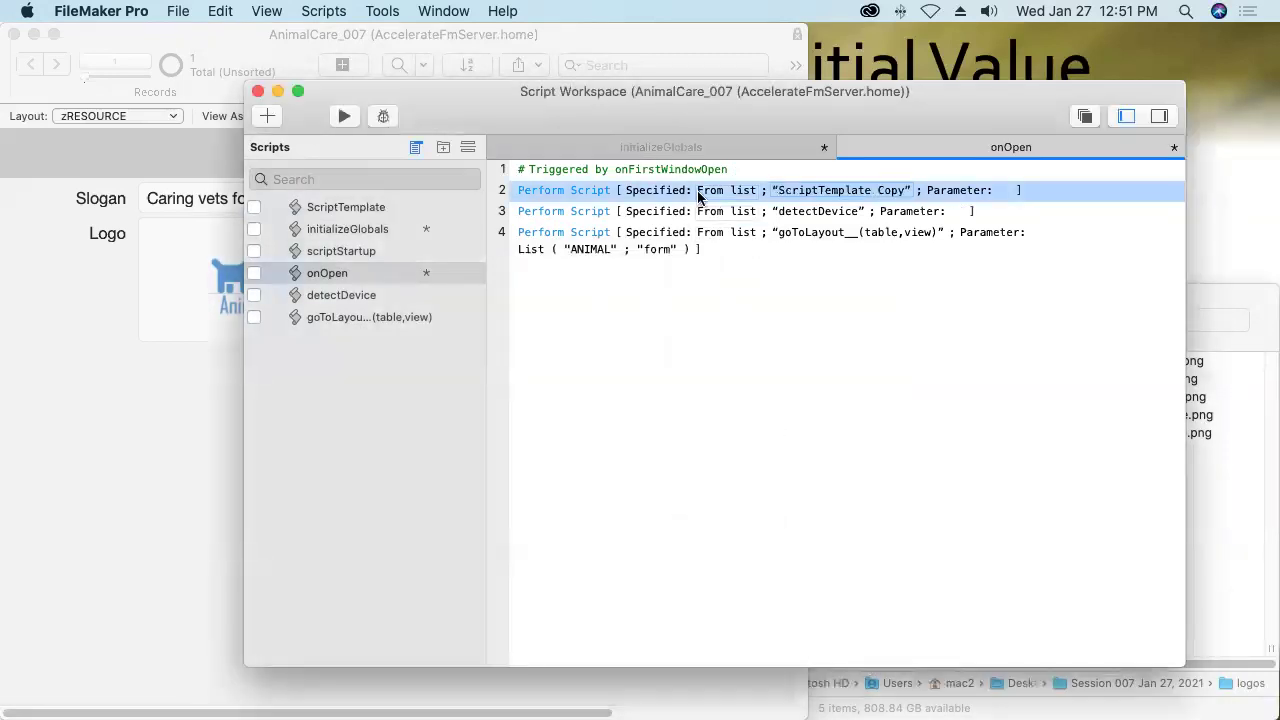
Save all scripts and close the onOpen script tab.
left_click(320, 11)
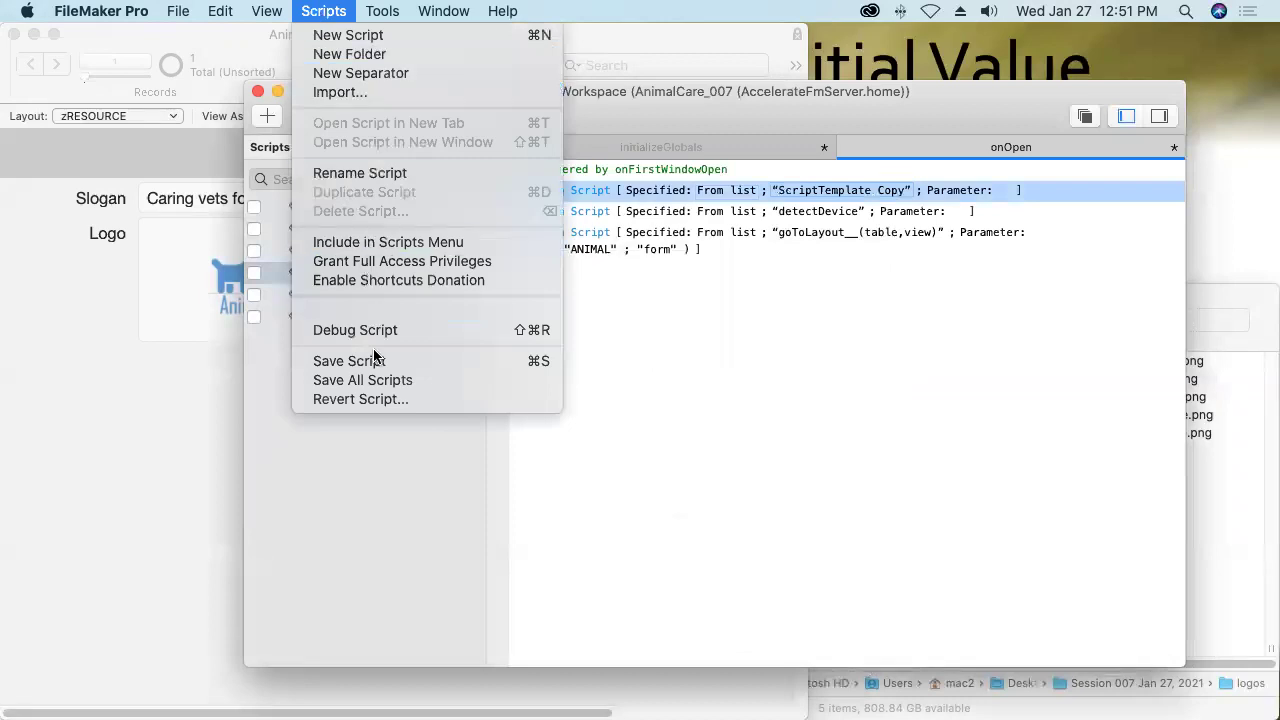
left_click(378, 381)
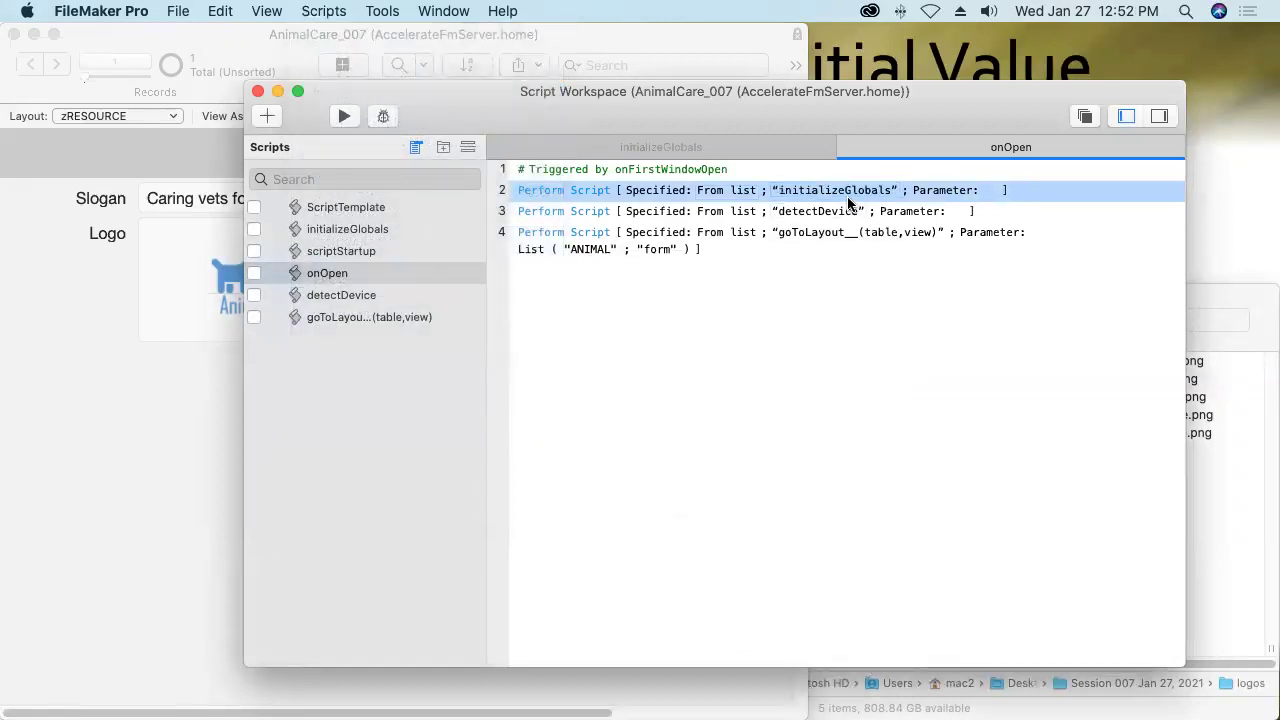
left_click(672, 151)
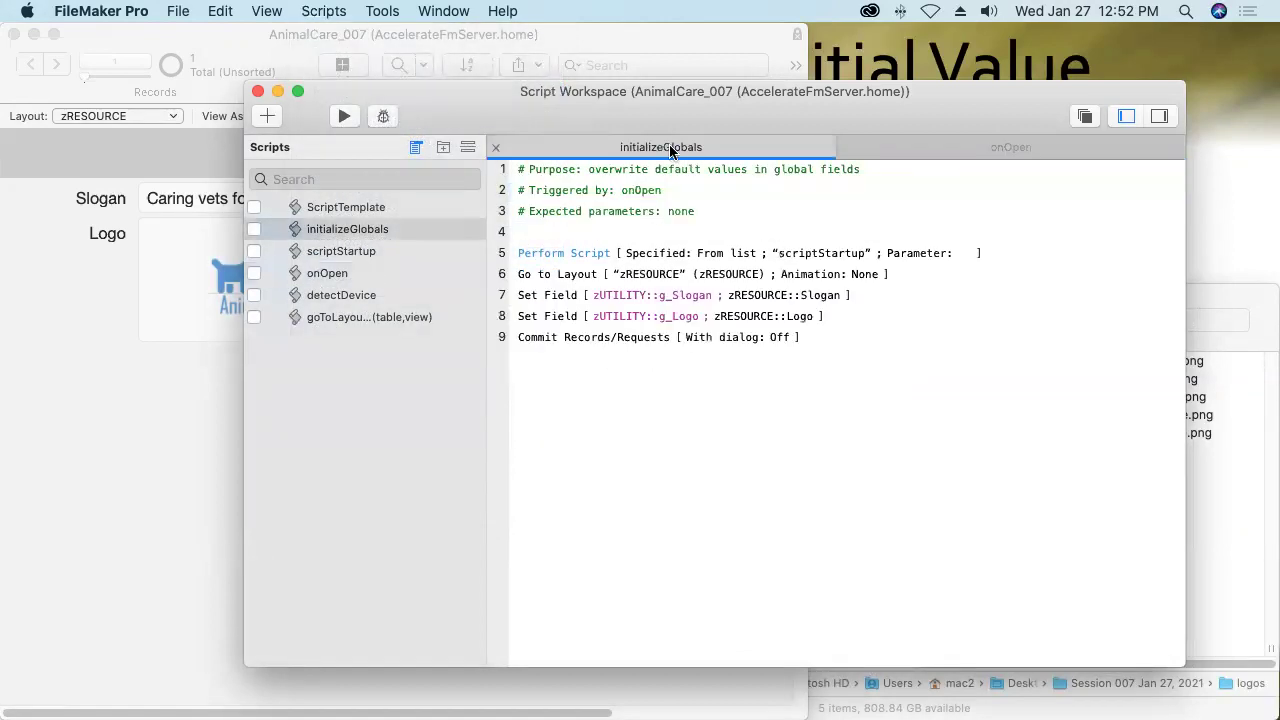
left_click(902, 157)
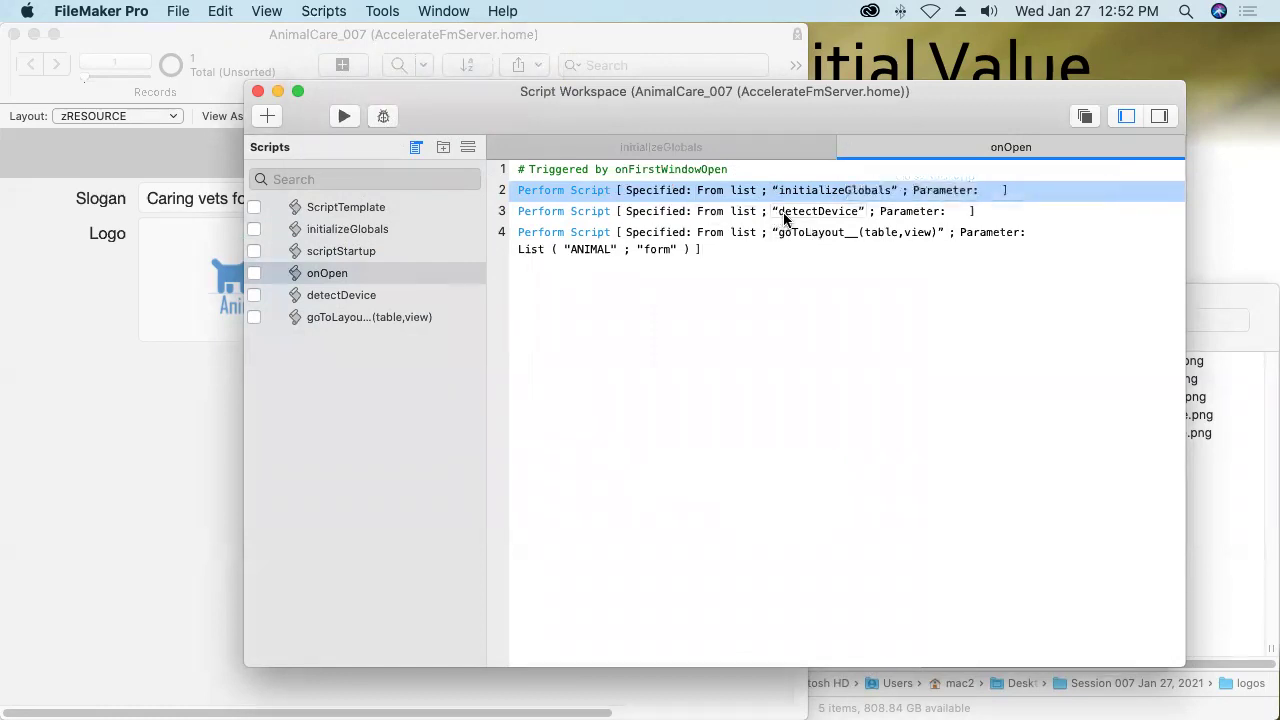
left_click(846, 152)
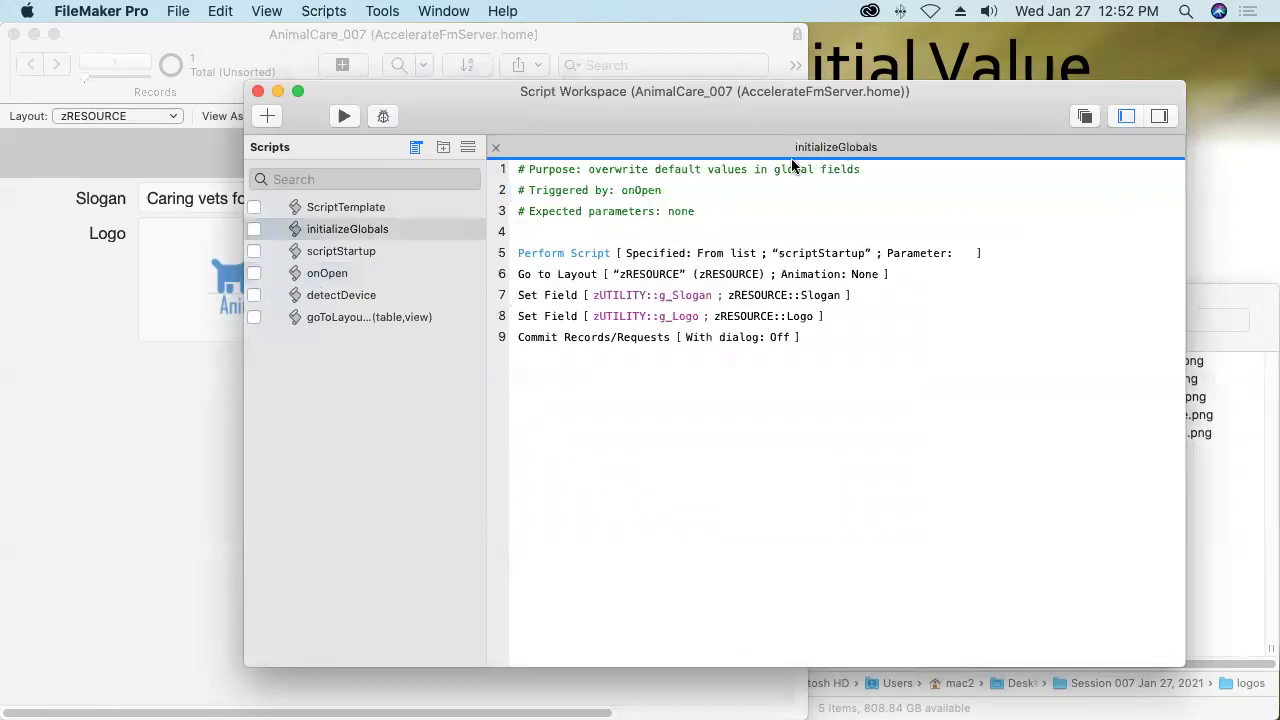
Close initializeGlobals and the Script Workspace, then verify in File Options that OnFirstWindowOpen runs onOpen.
left_click(498, 152)
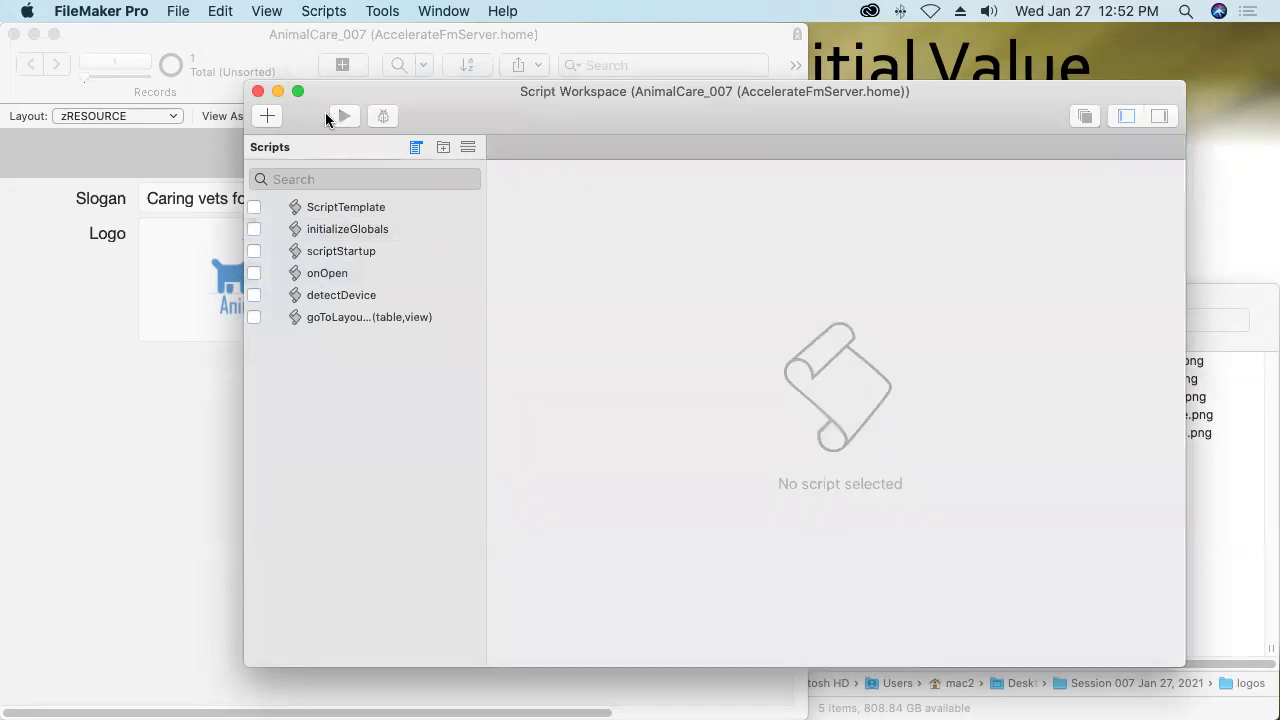
left_click(258, 91)
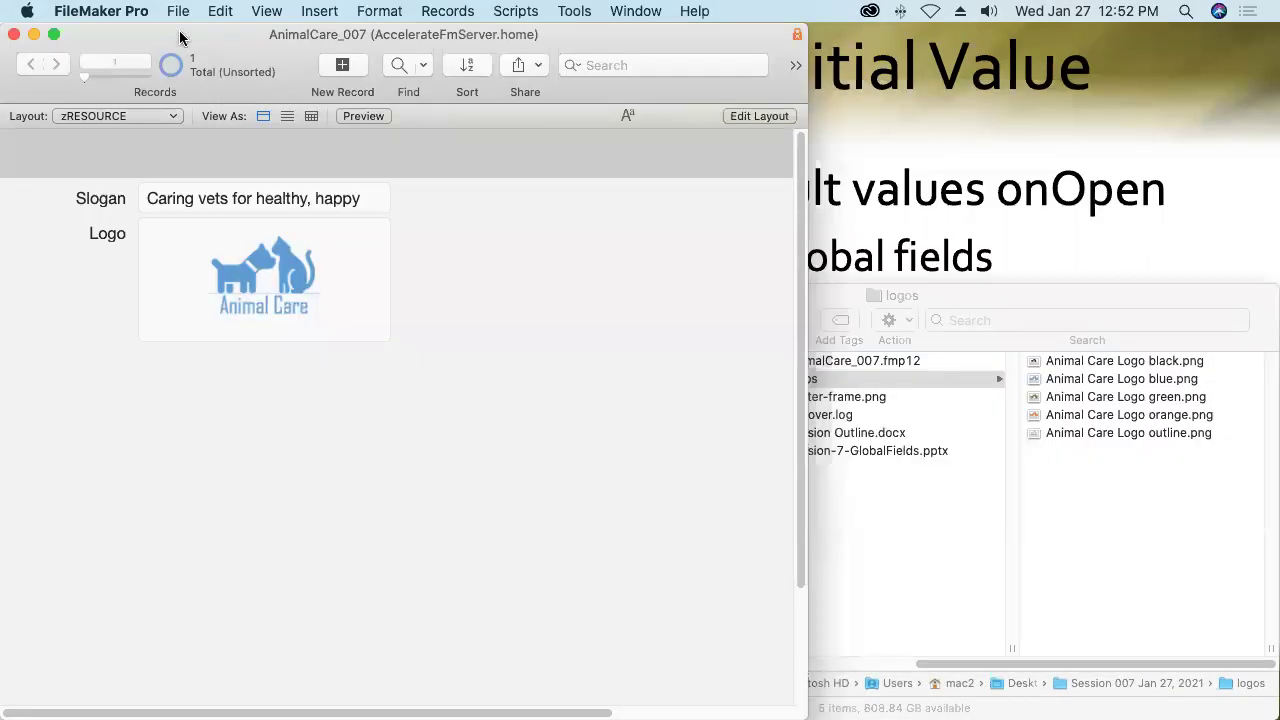
left_click(175, 10)
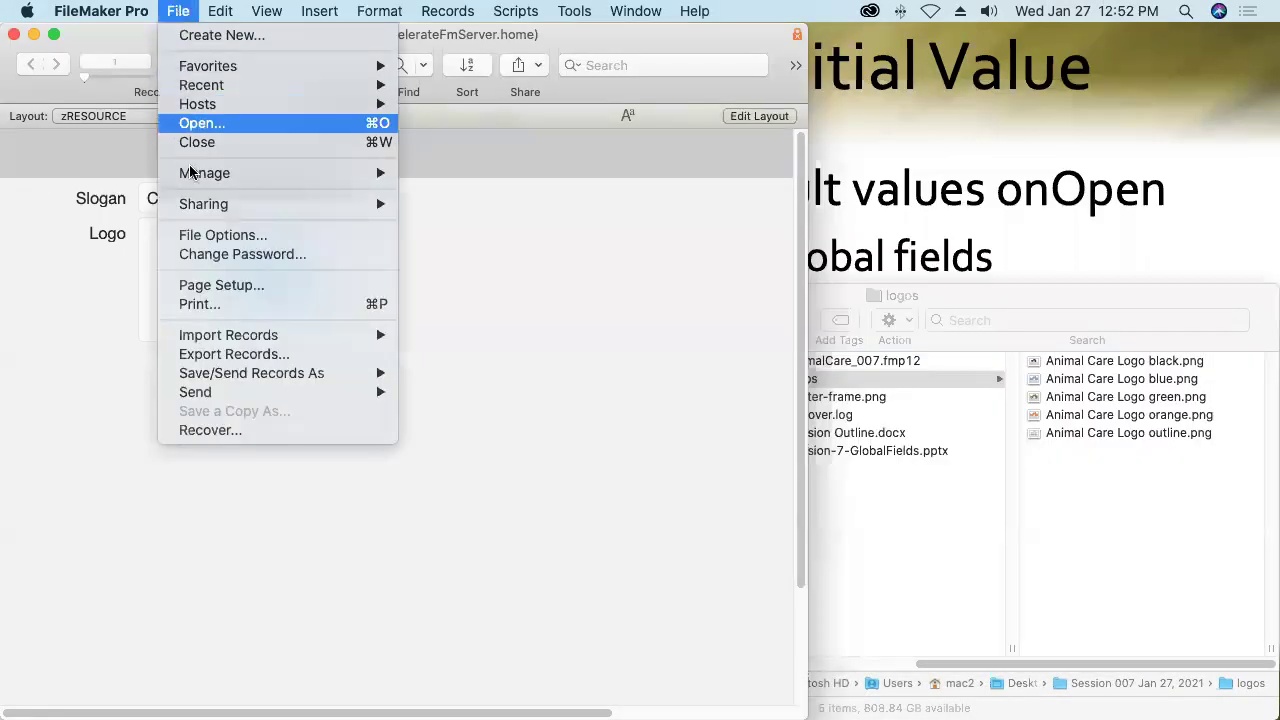
left_click(214, 234)
left_click(537, 178)
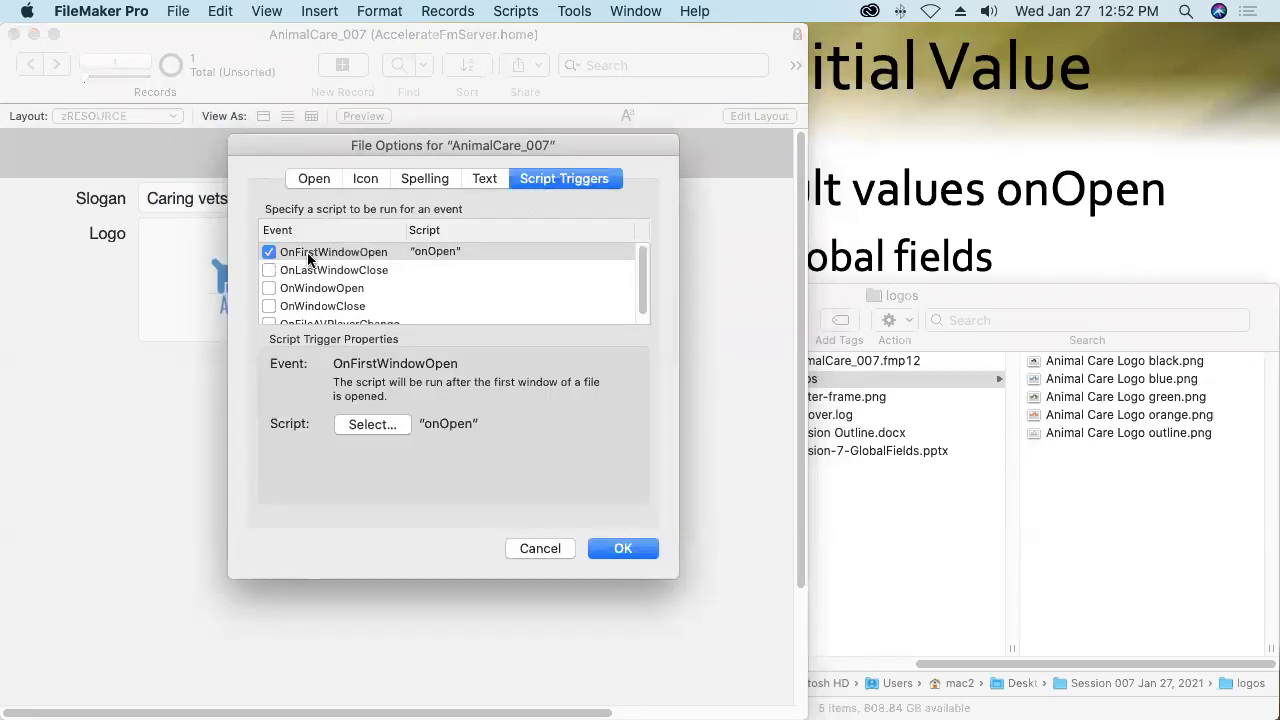
left_click(531, 548)
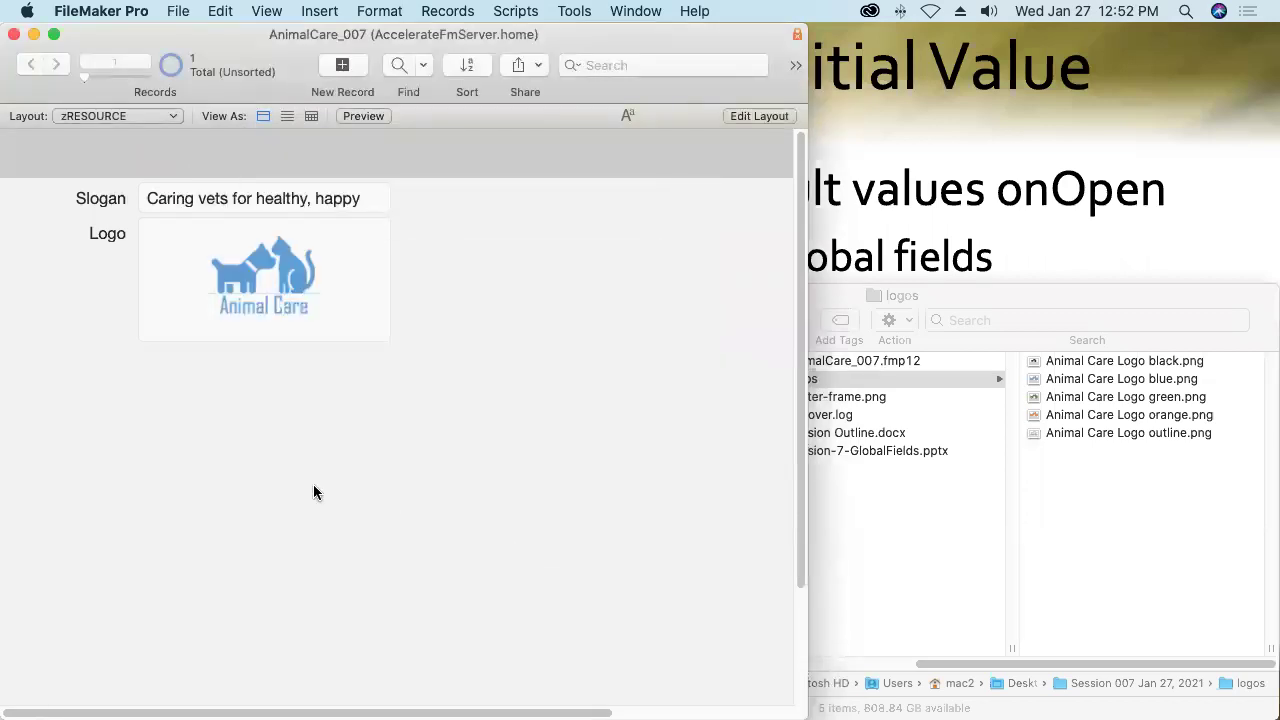
Close AnimalCare_007 and reopen it from Recent files, signing in with another account's name and password.
left_click(14, 35)
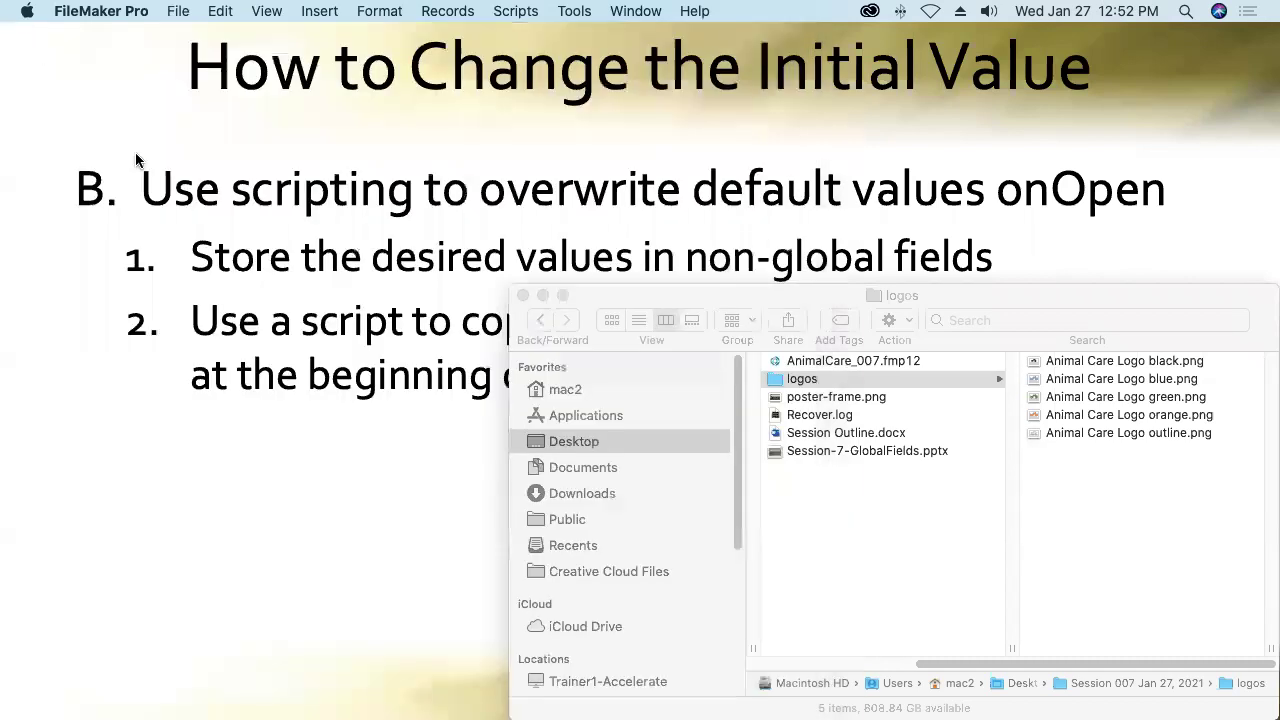
left_click(176, 11)
mouse_move(195, 86)
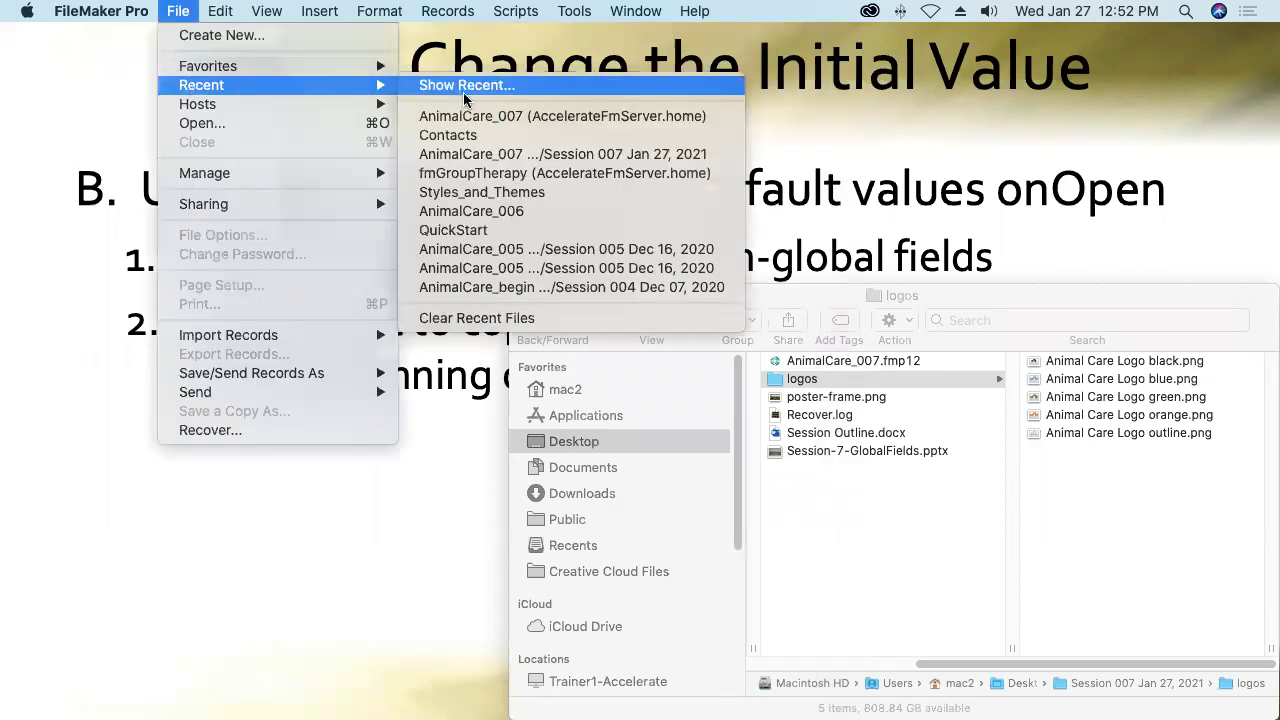
left_click(483, 117)
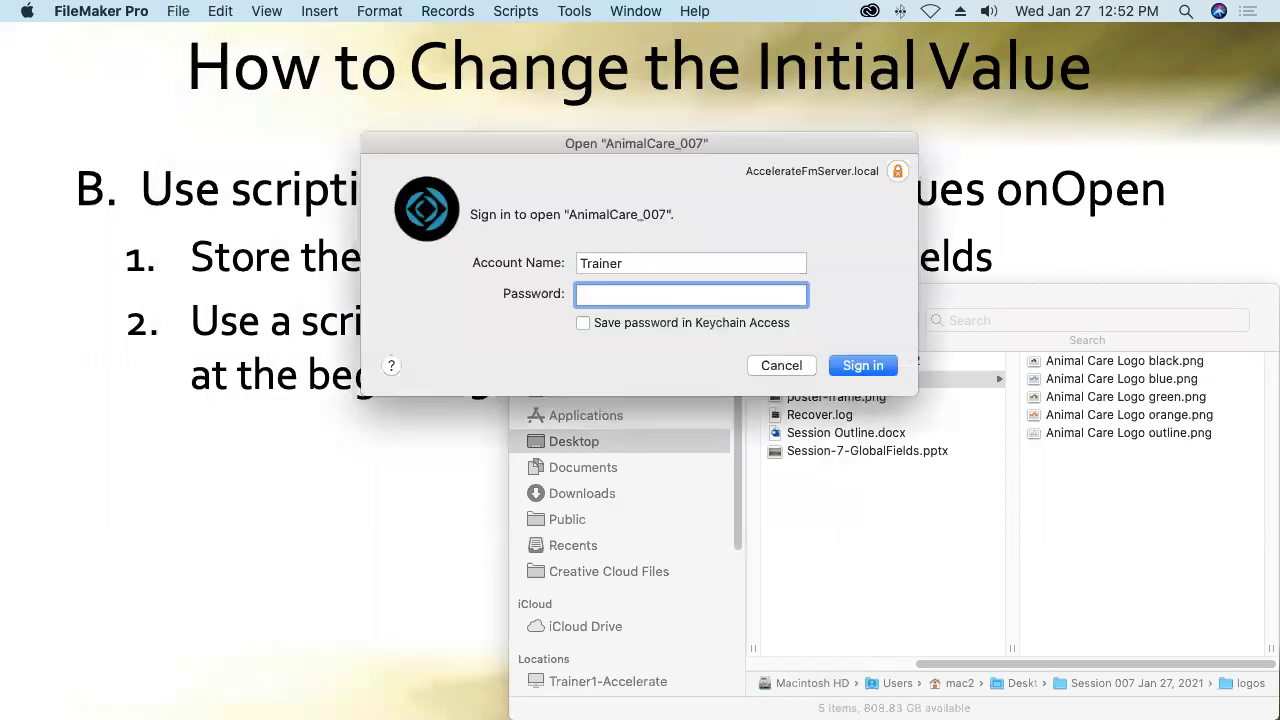
type("tod")
key("Tab")
key("Return")
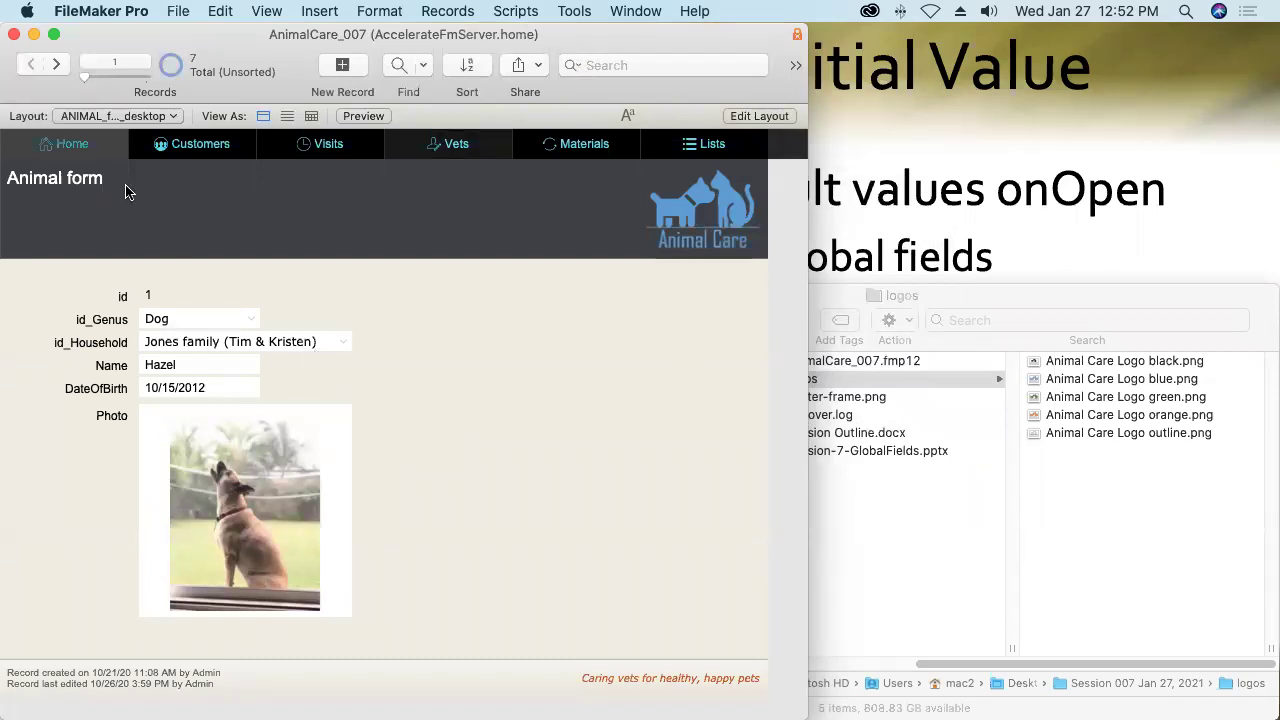
Switch to the CUSTOMER_form_desktop layout.
left_click(98, 116)
mouse_move(102, 120)
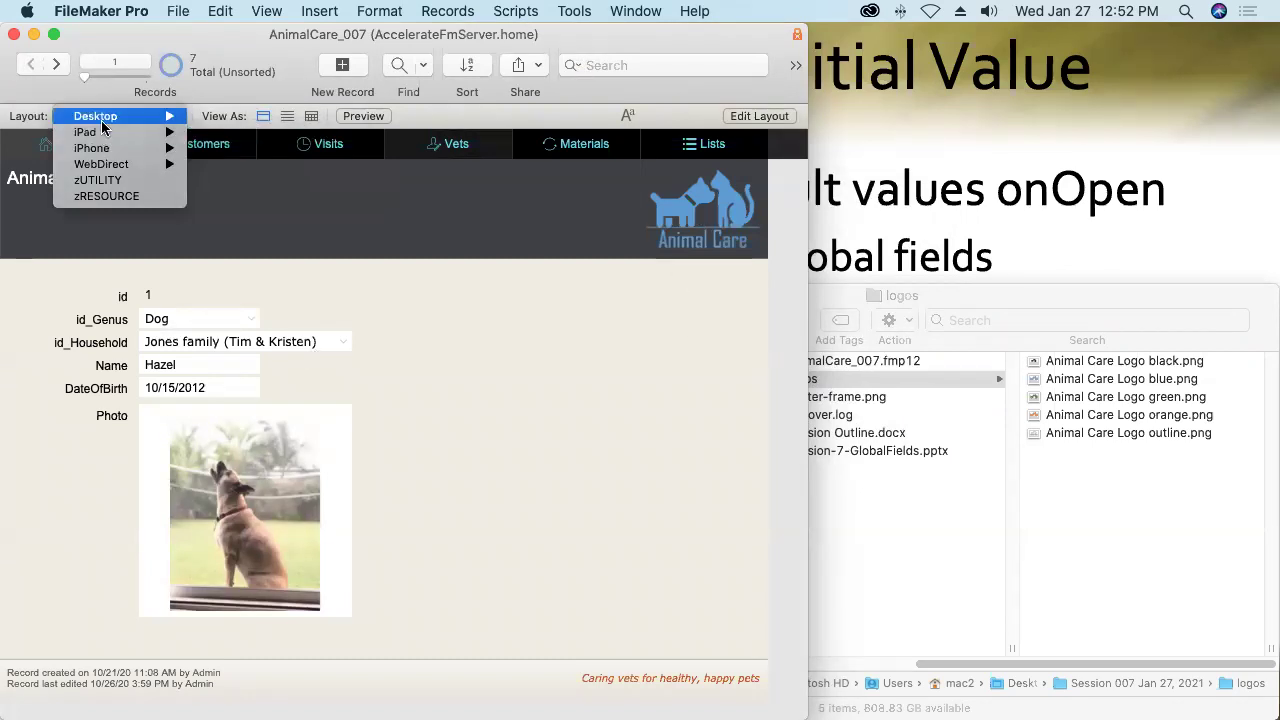
left_click(230, 133)
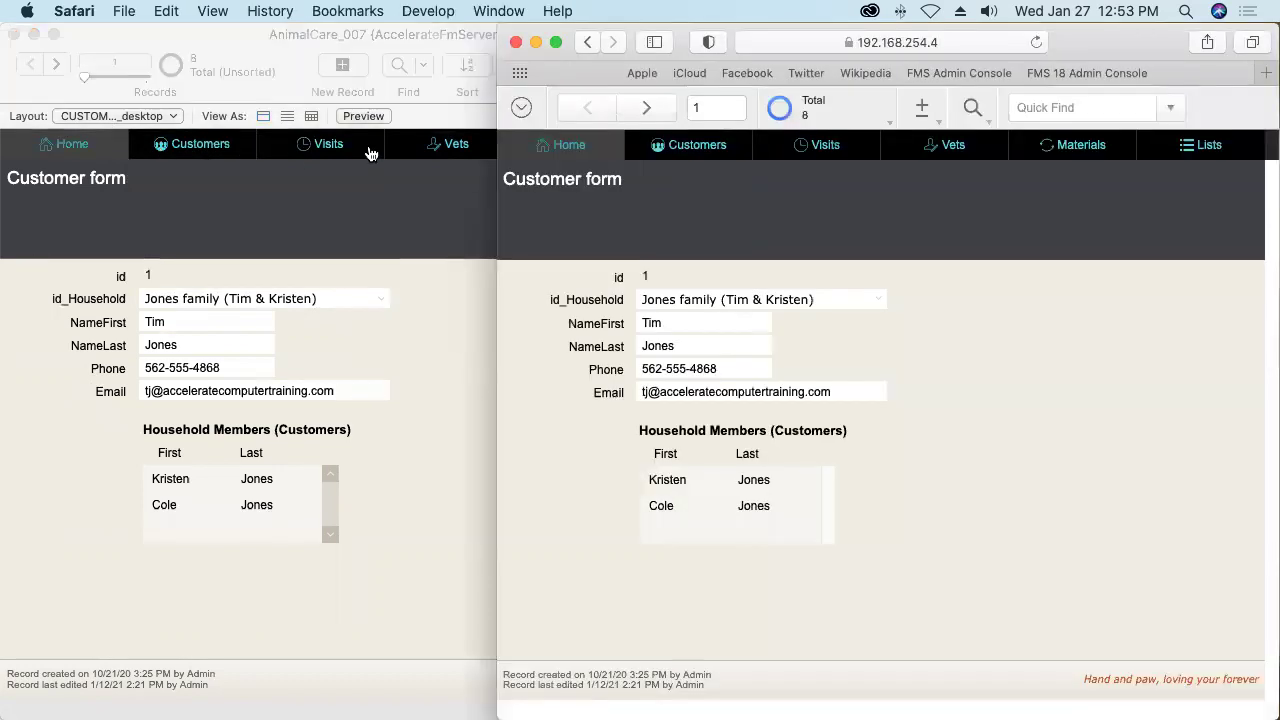
Close AnimalCare_007 in WebDirect, reopen it from the launch center, and sign in with the account credentials.
left_click(524, 110)
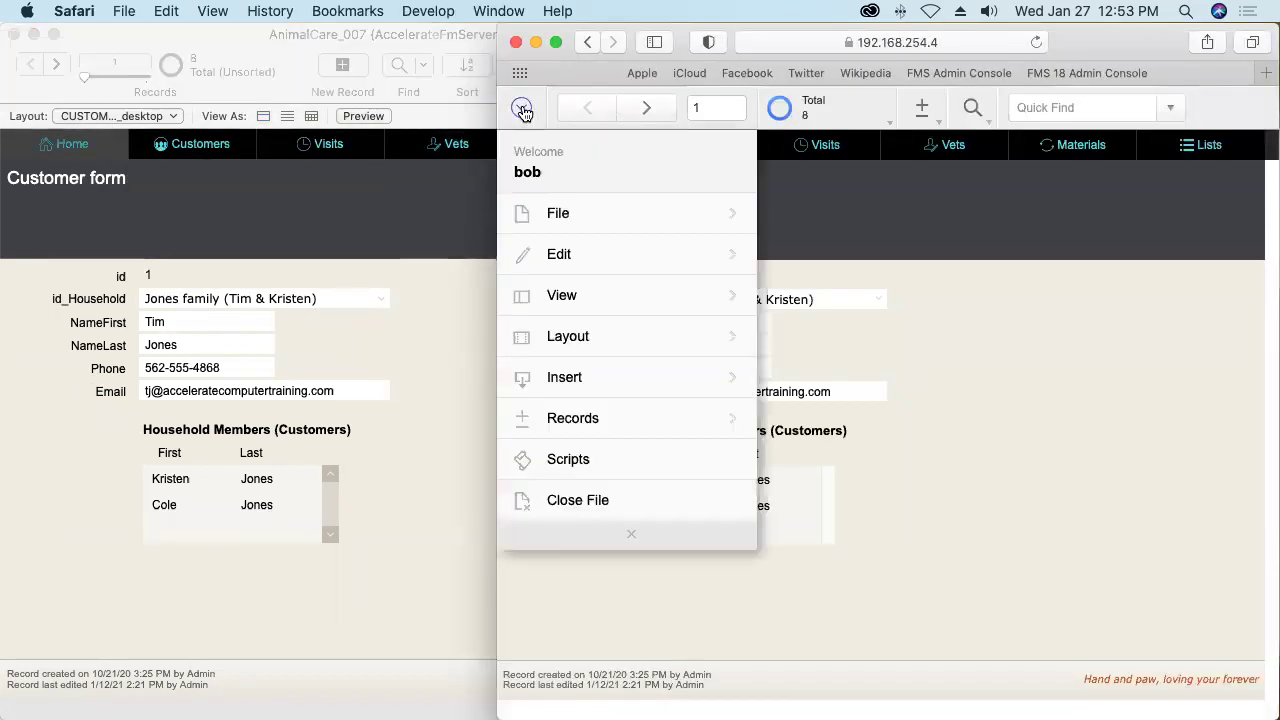
left_click(576, 508)
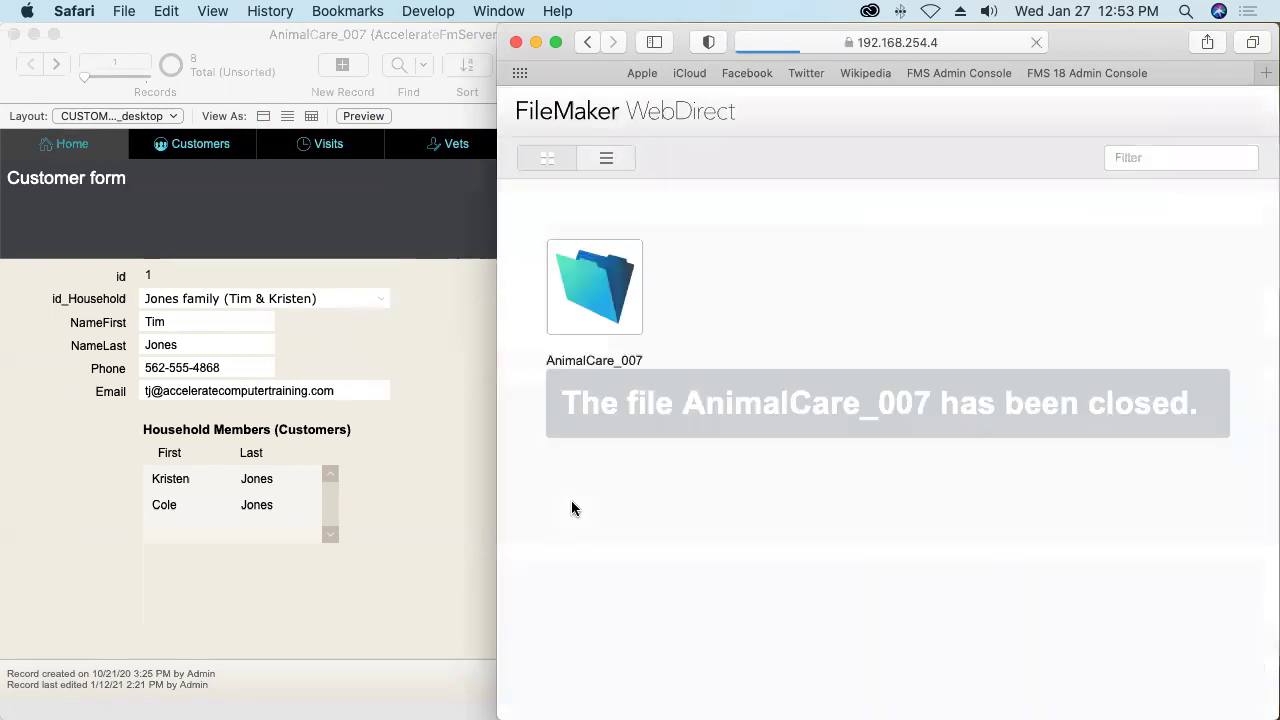
left_click(616, 306)
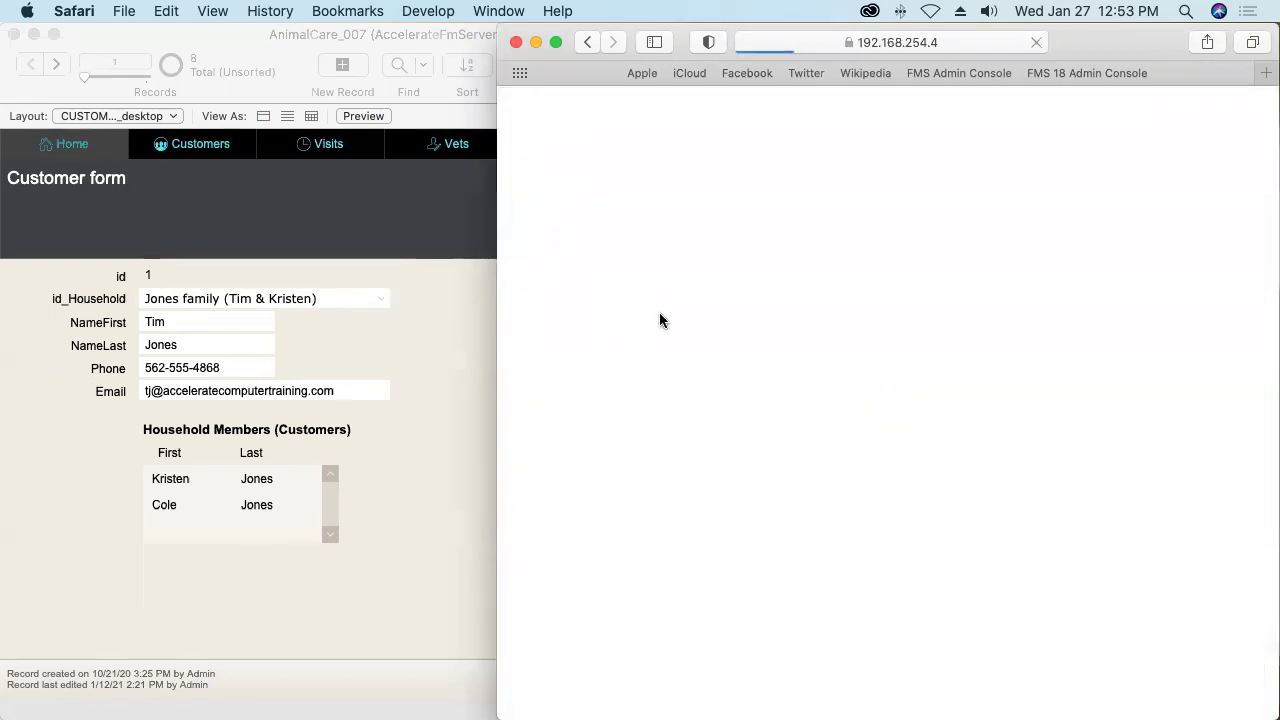
key("Tab")
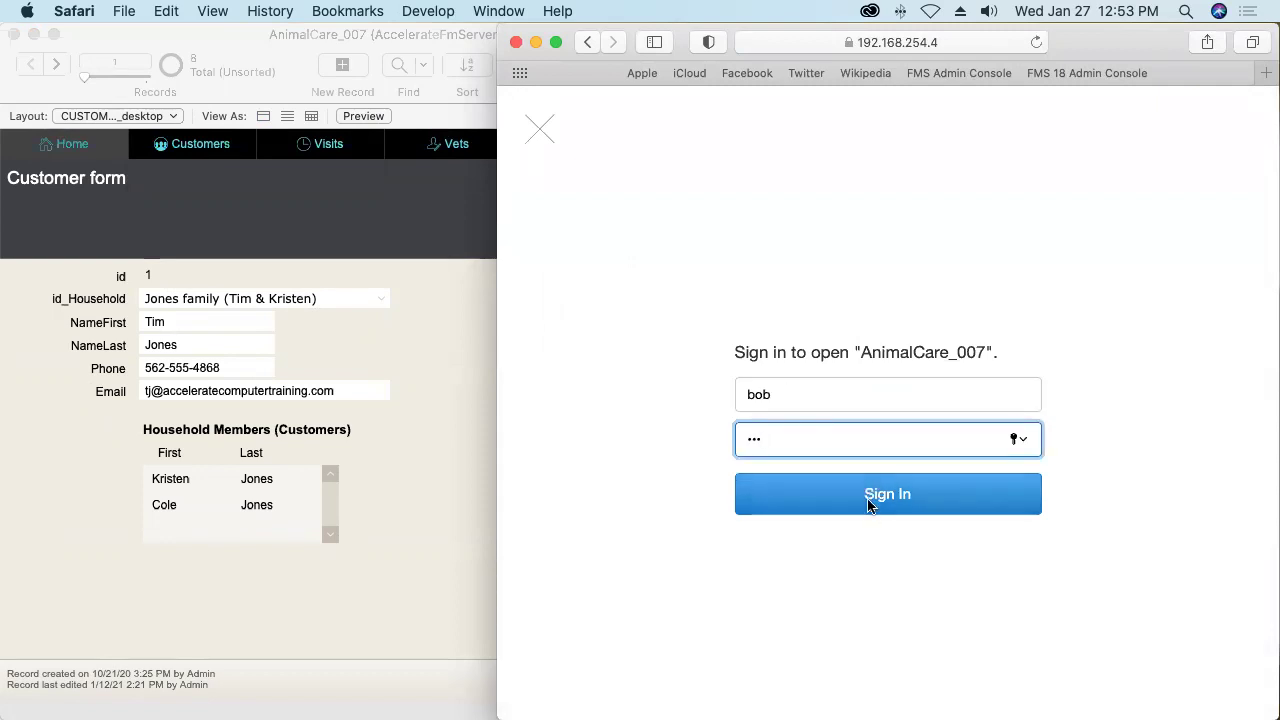
left_click(872, 500)
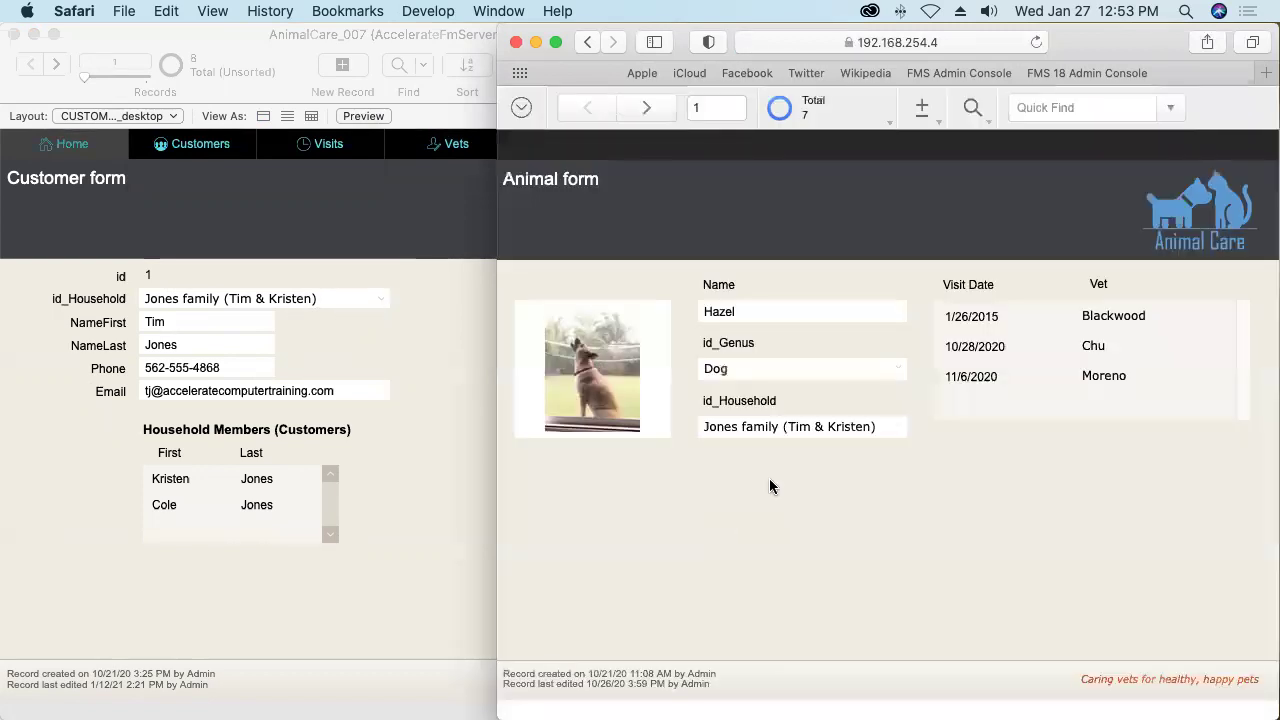